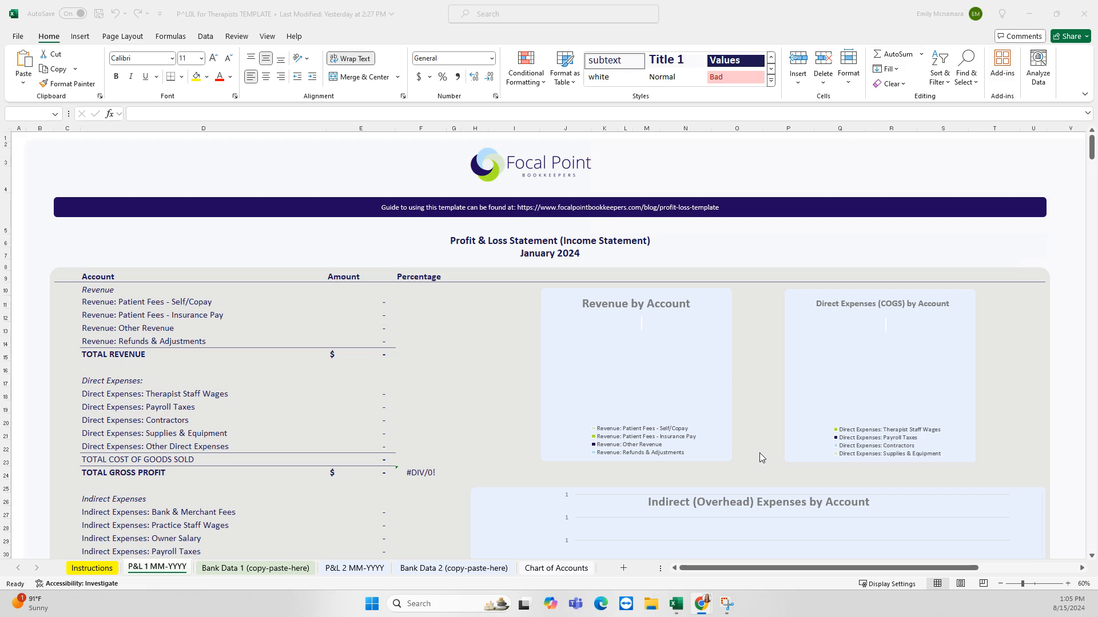
Glance at the Instructions sheet, then scroll through the empty P&L 1 MM-YYYY statement
left_click(92, 573)
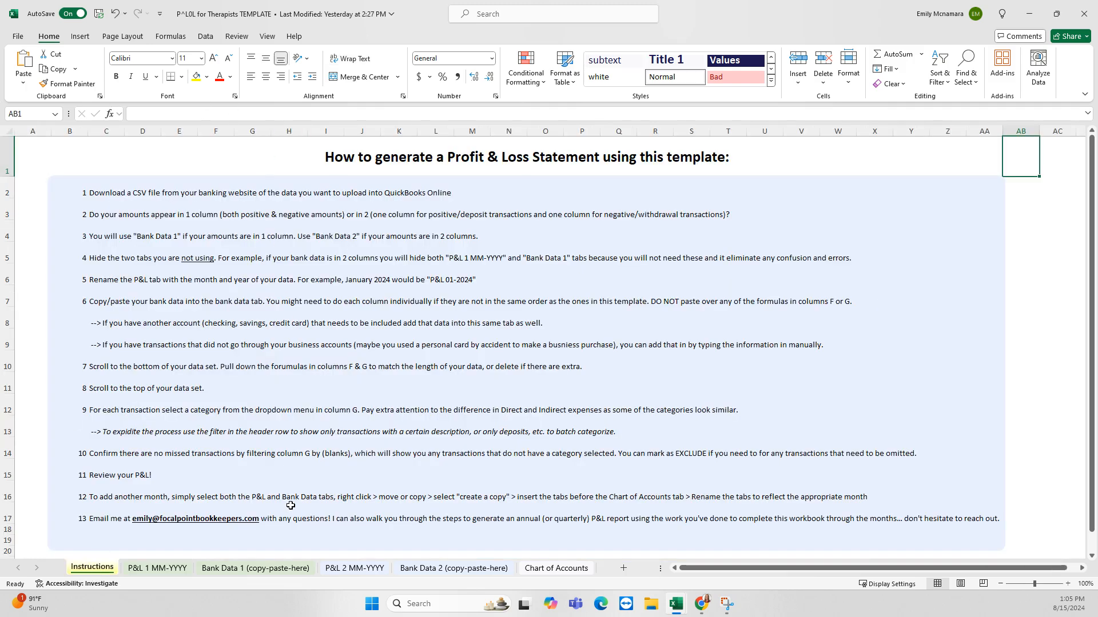
left_click(150, 570)
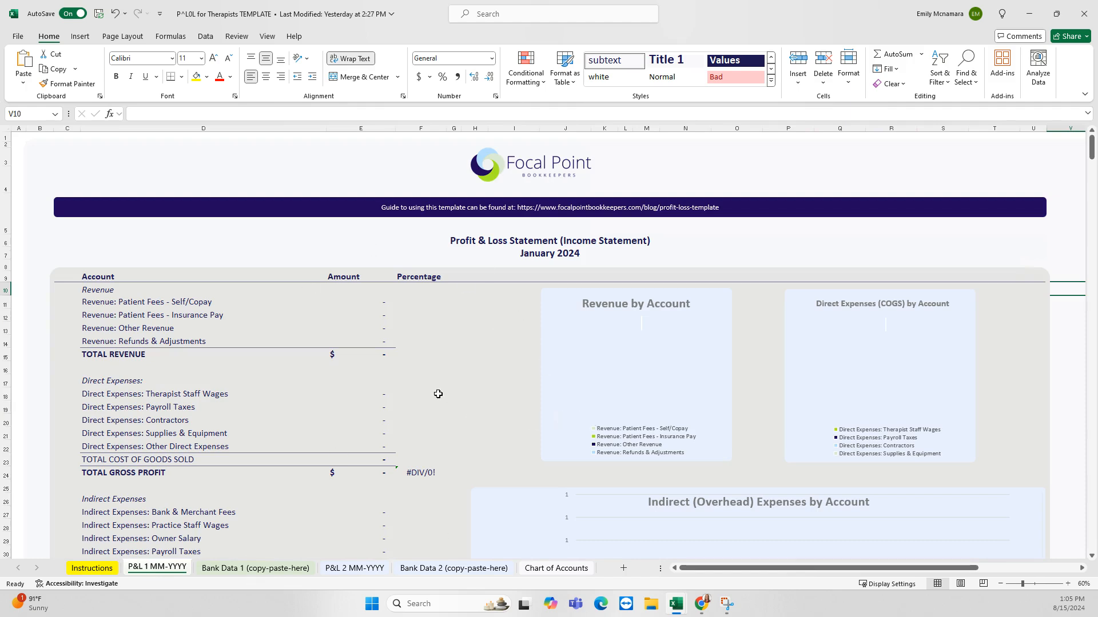
scroll(490, 379, "down", 1)
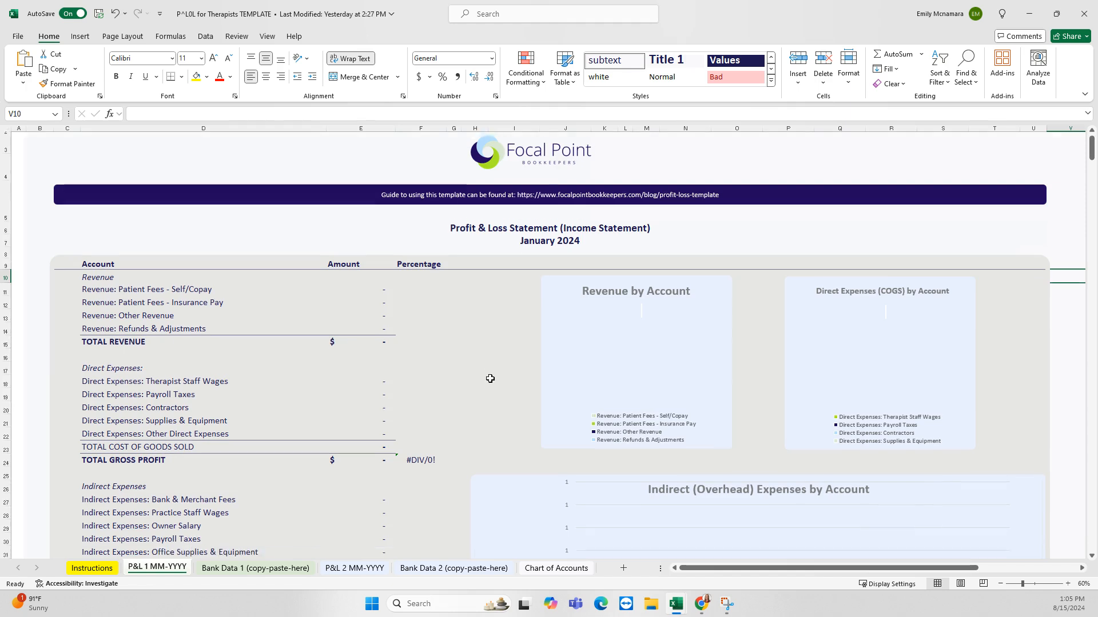
scroll(490, 379, "down", 1)
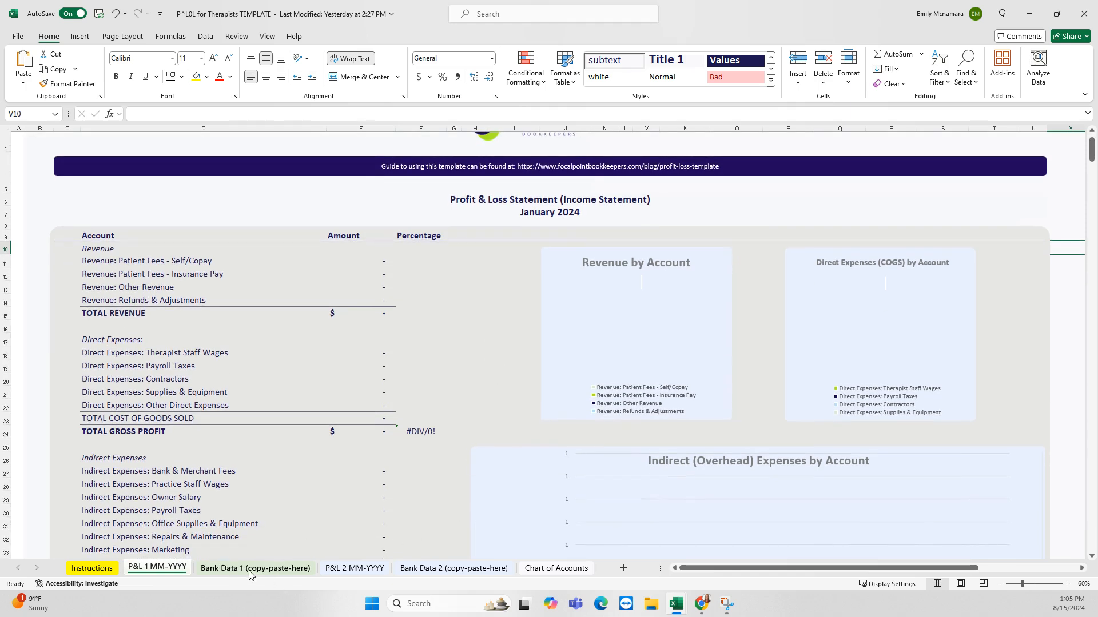
scroll(407, 515, "up", 2)
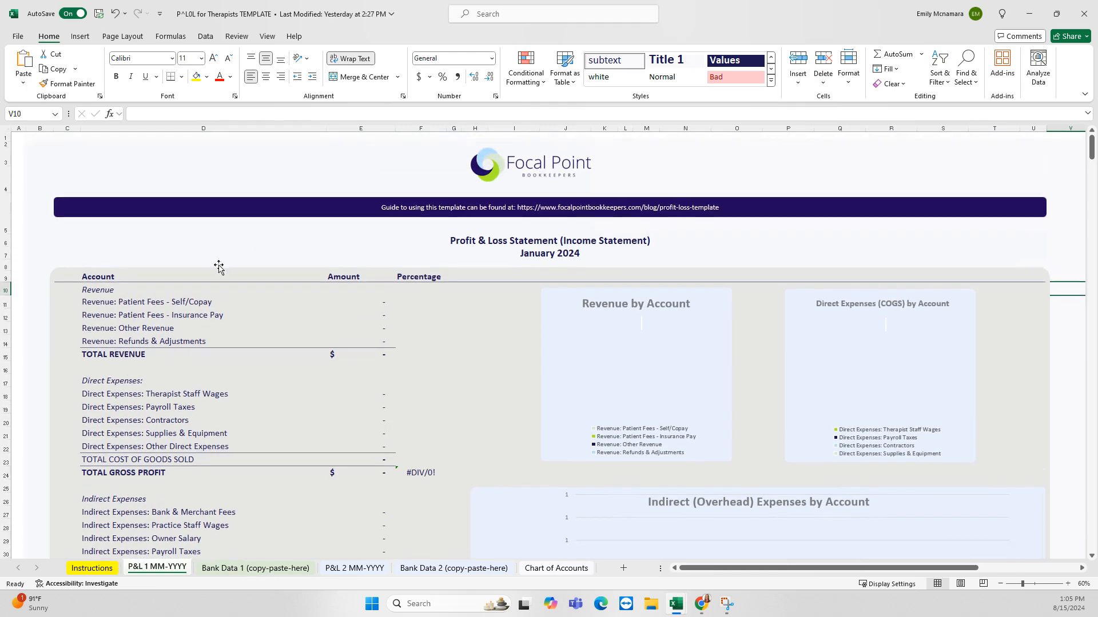
scroll(513, 351, "down", 1)
scroll(512, 351, "down", 5)
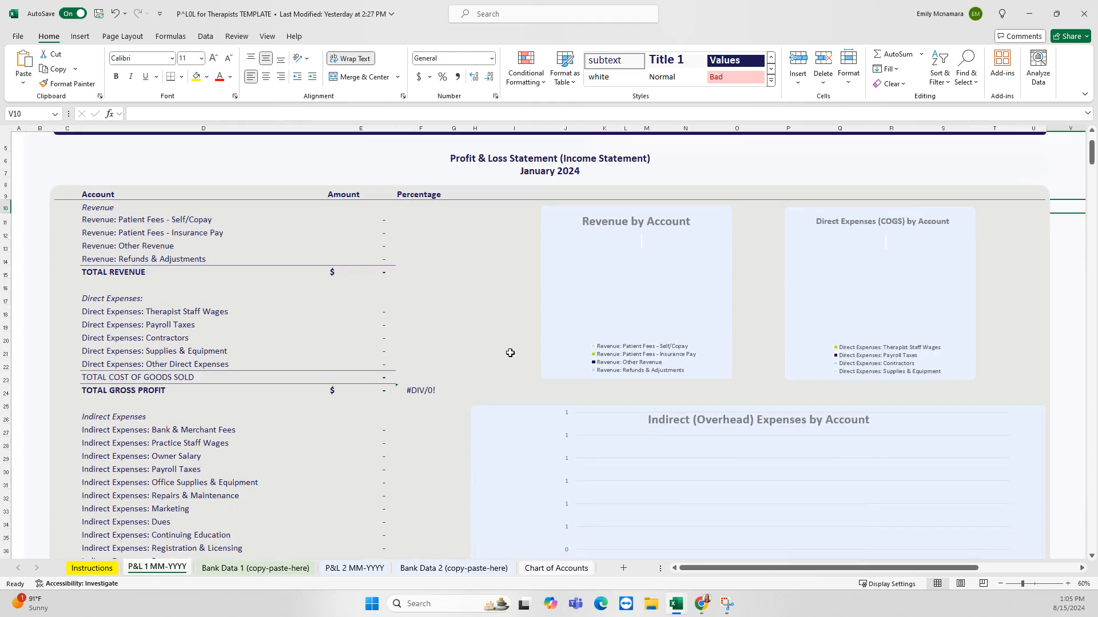
scroll(341, 426, "down", 1)
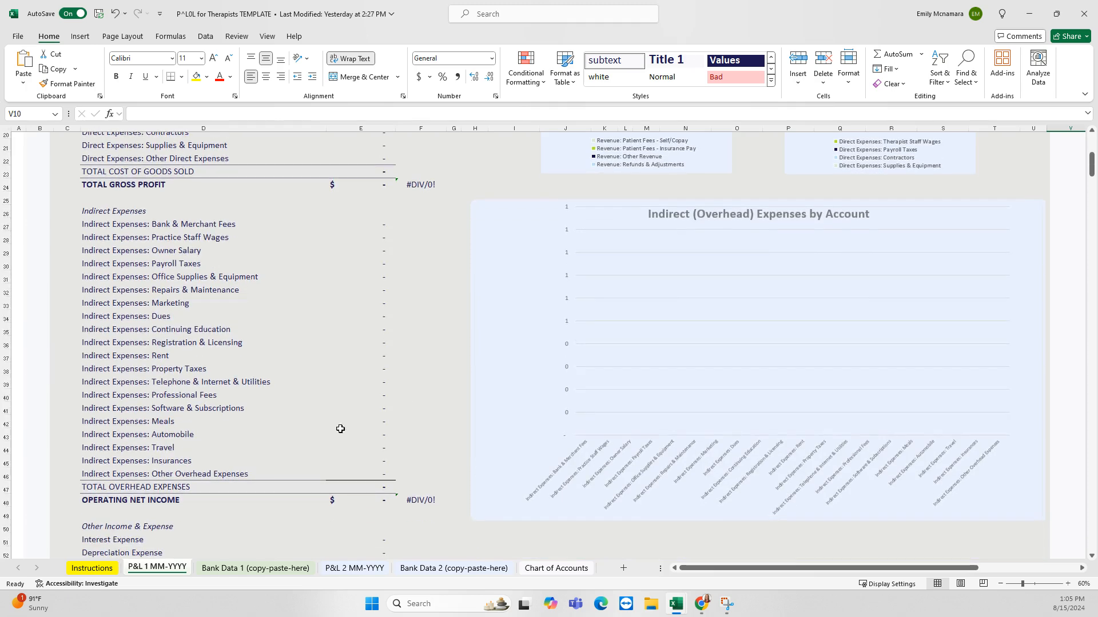
scroll(437, 440, "down", 3)
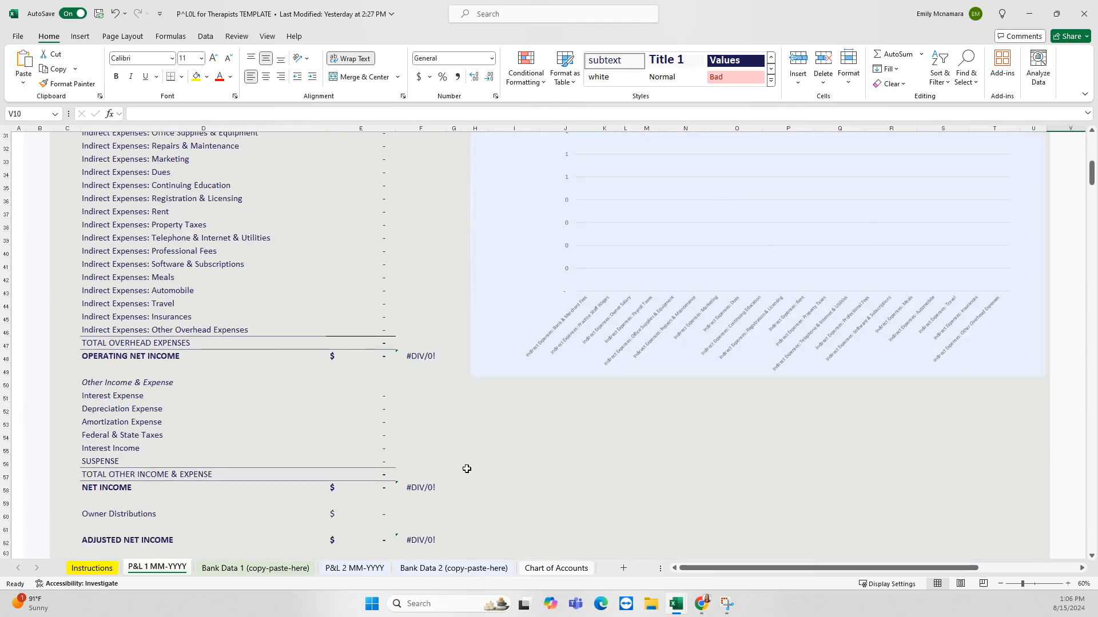
scroll(466, 469, "down", 2)
scroll(472, 496, "up", 2)
scroll(472, 492, "up", 10)
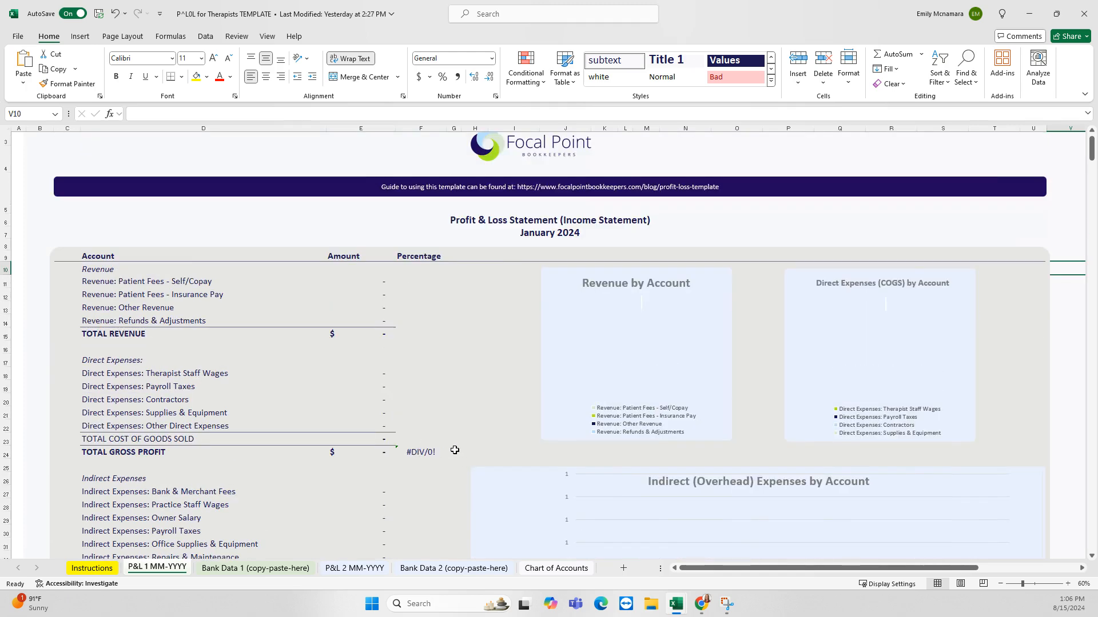
scroll(417, 454, "down", 1)
Inspect the #DIV/0! percentage formulas in F24, F48, F58 and F62
left_click(417, 429)
scroll(425, 481, "down", 7)
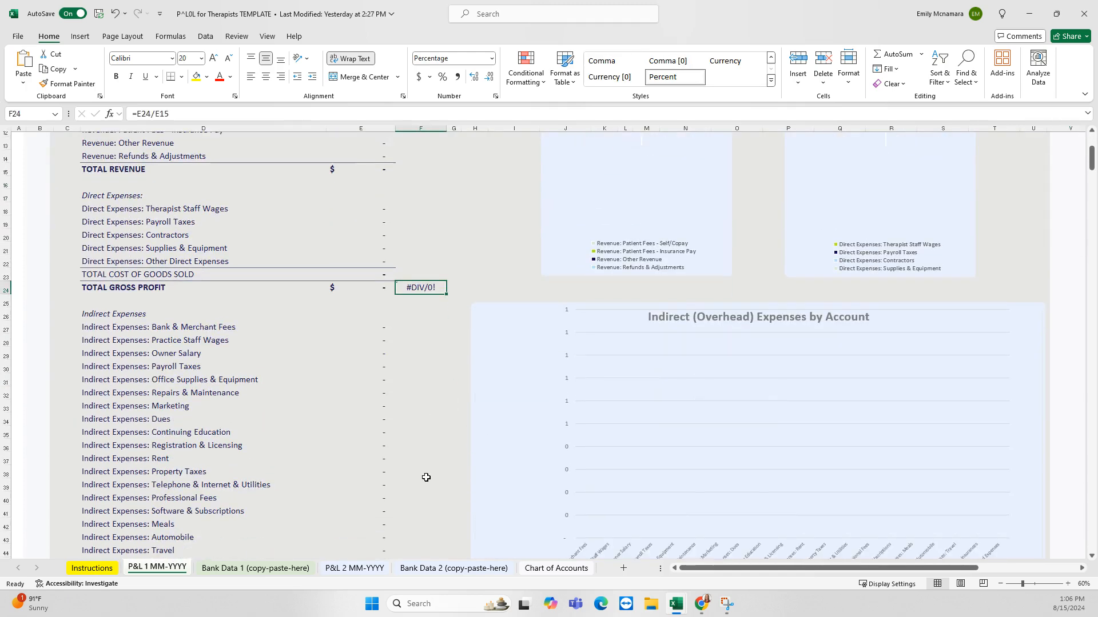
left_click(420, 455)
scroll(419, 475, "down", 2)
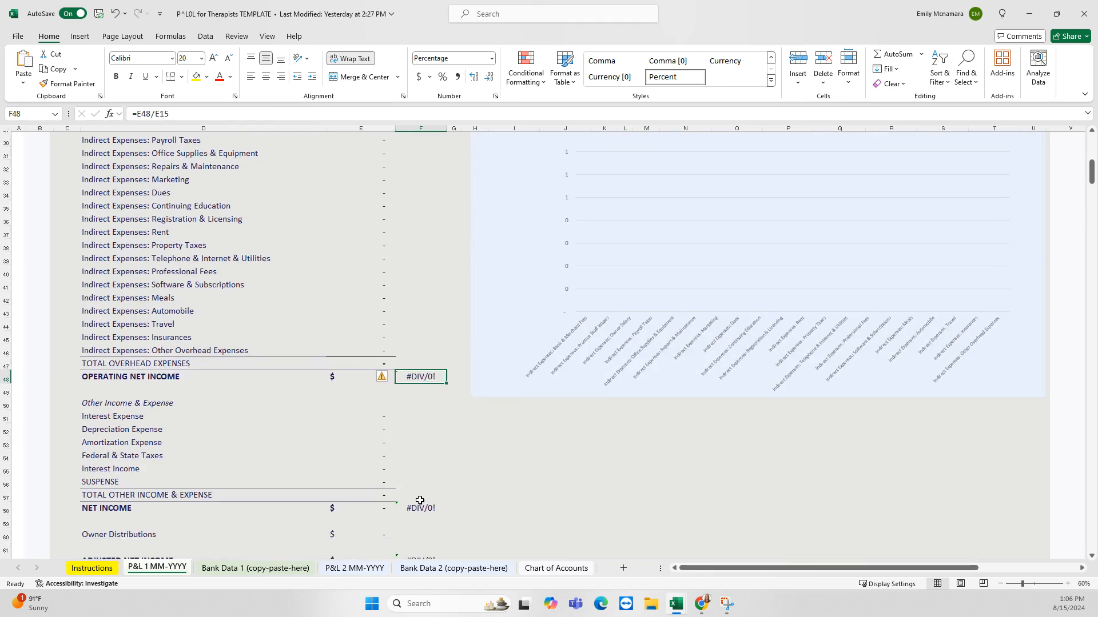
left_click(418, 507)
scroll(434, 480, "down", 2)
left_click(430, 478)
scroll(463, 479, "up", 12)
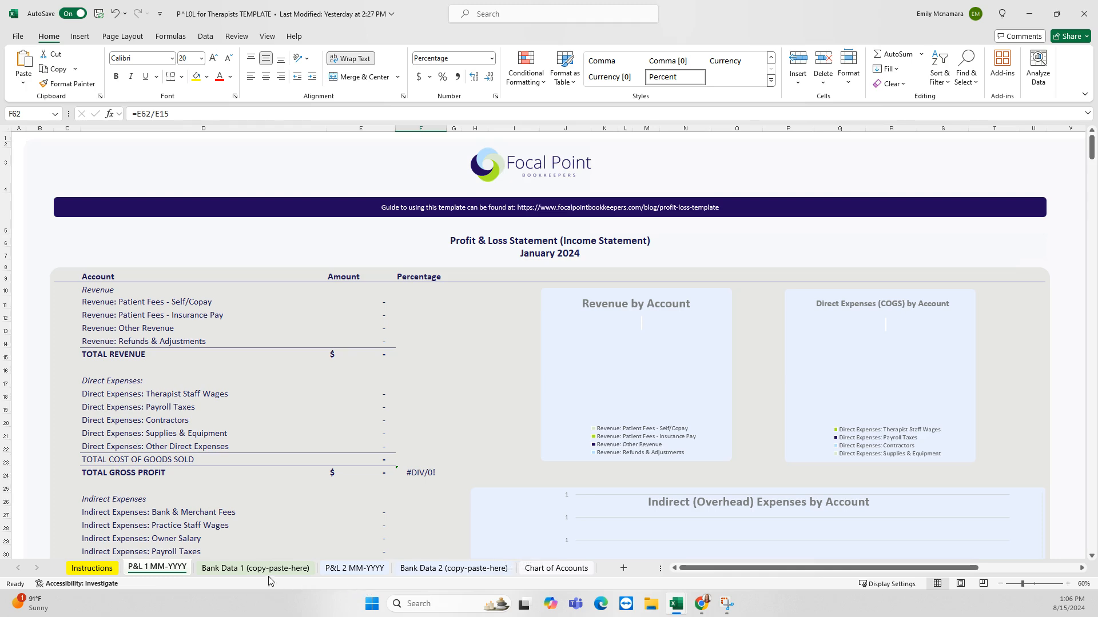
Compare Bank Data 1 with P&L 1, then drag the 2024-01-31_transaction_download workbook over Bank Data 2
left_click(236, 569)
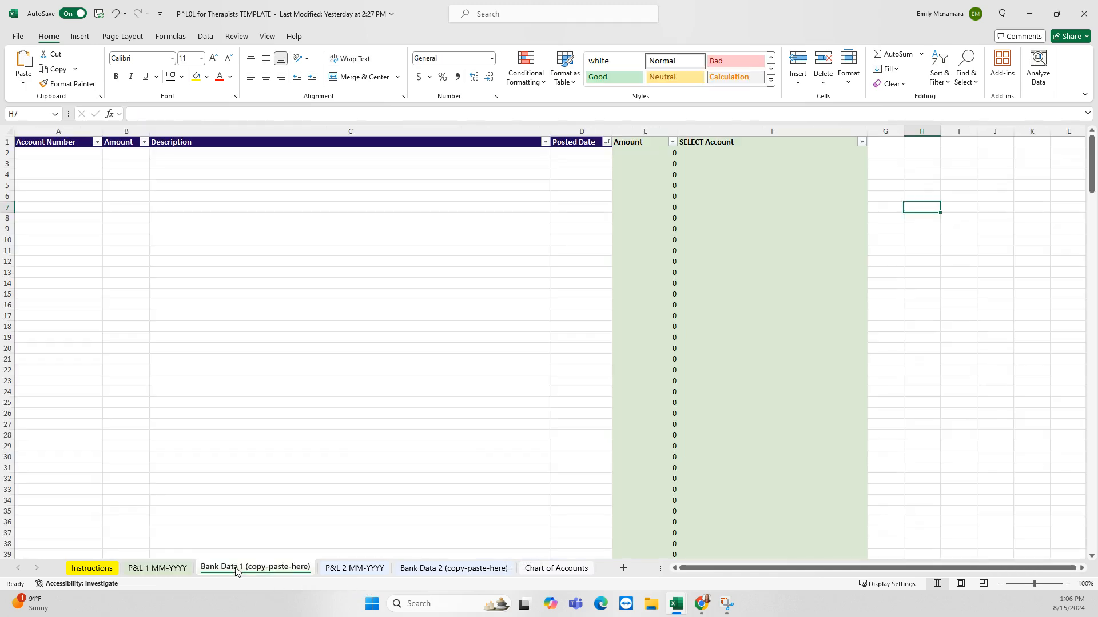
left_click(163, 569)
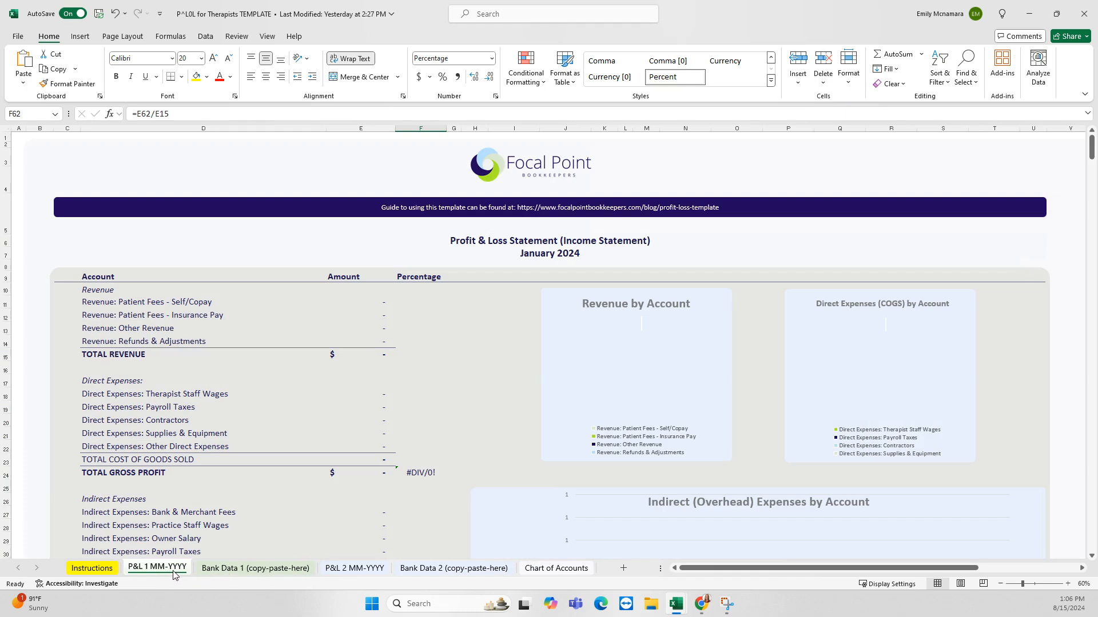
left_click(234, 576)
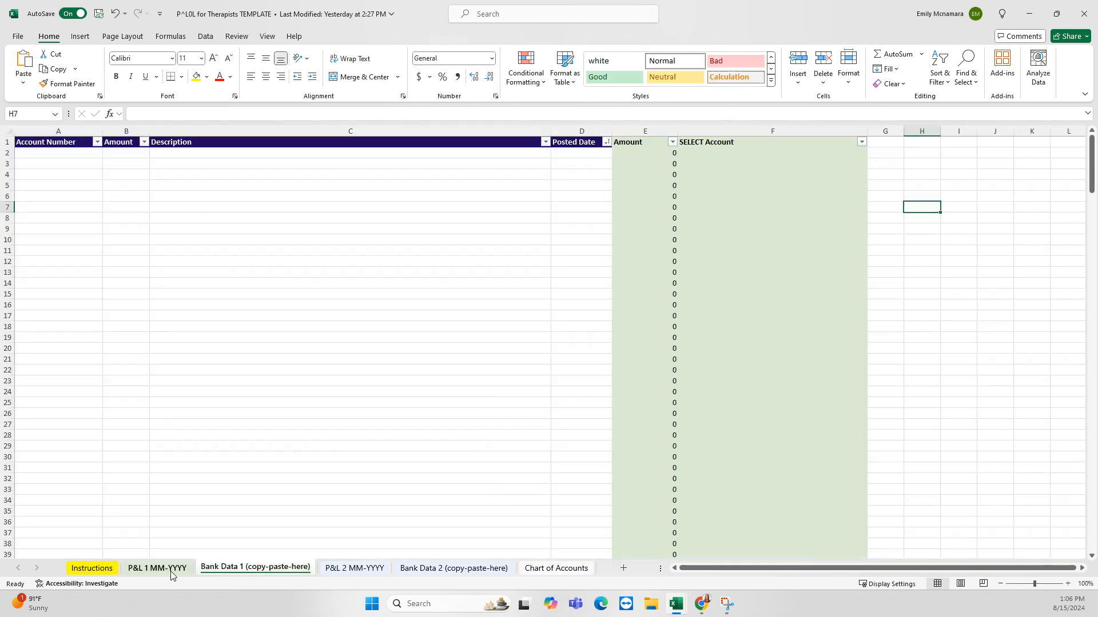
left_click(169, 576)
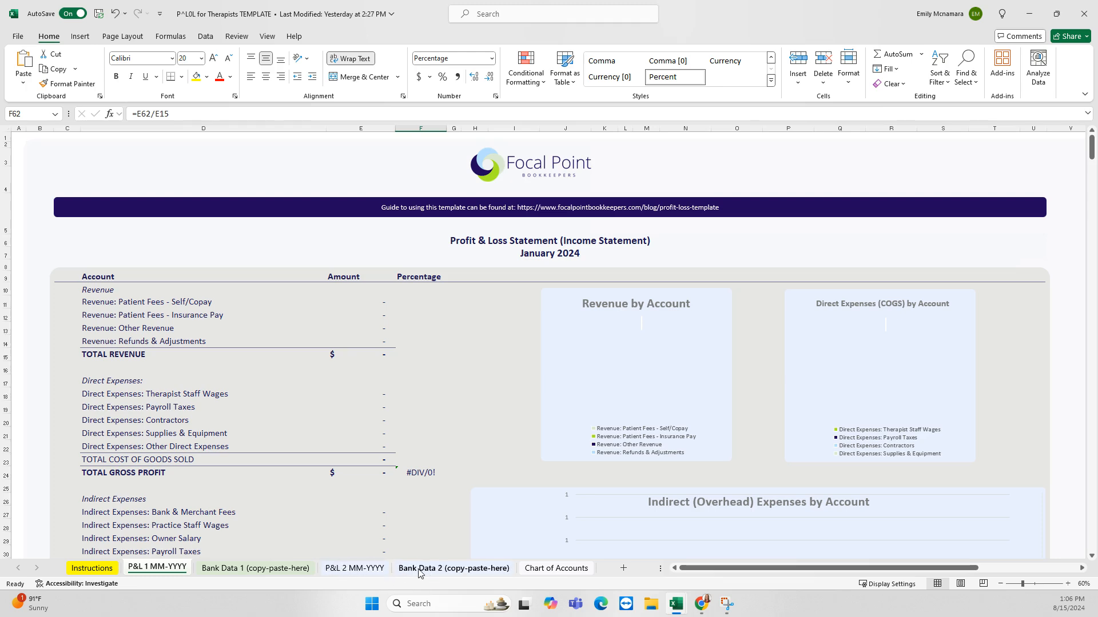
left_click(396, 572)
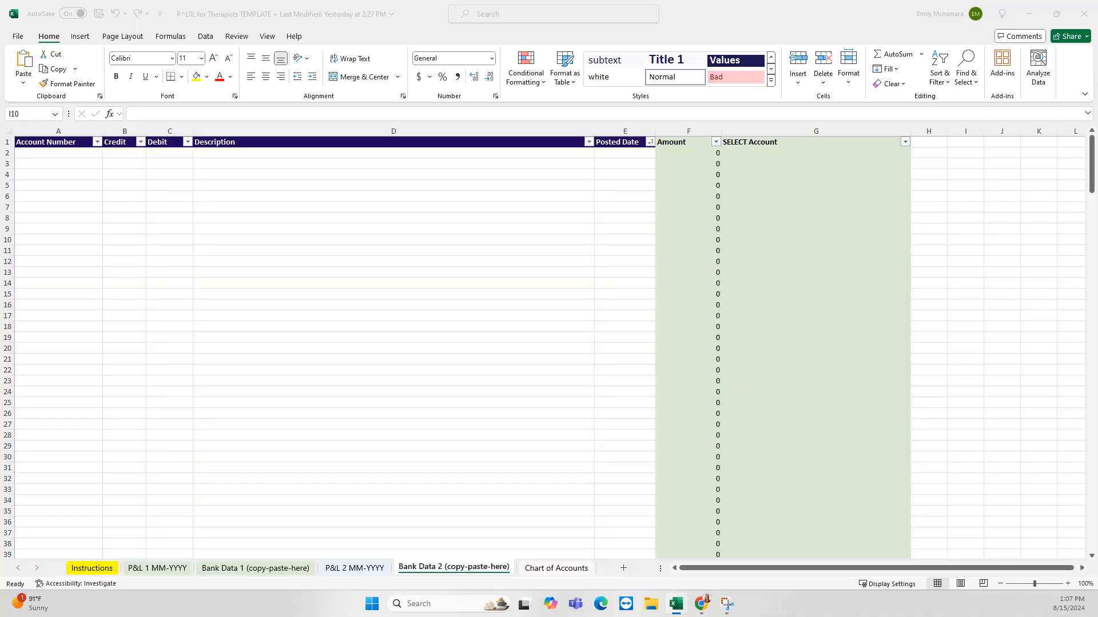
left_click_drag(1097, 289, 504, 125)
Maximize the transaction download and check the Credit and Debit column totals
left_click(701, 111)
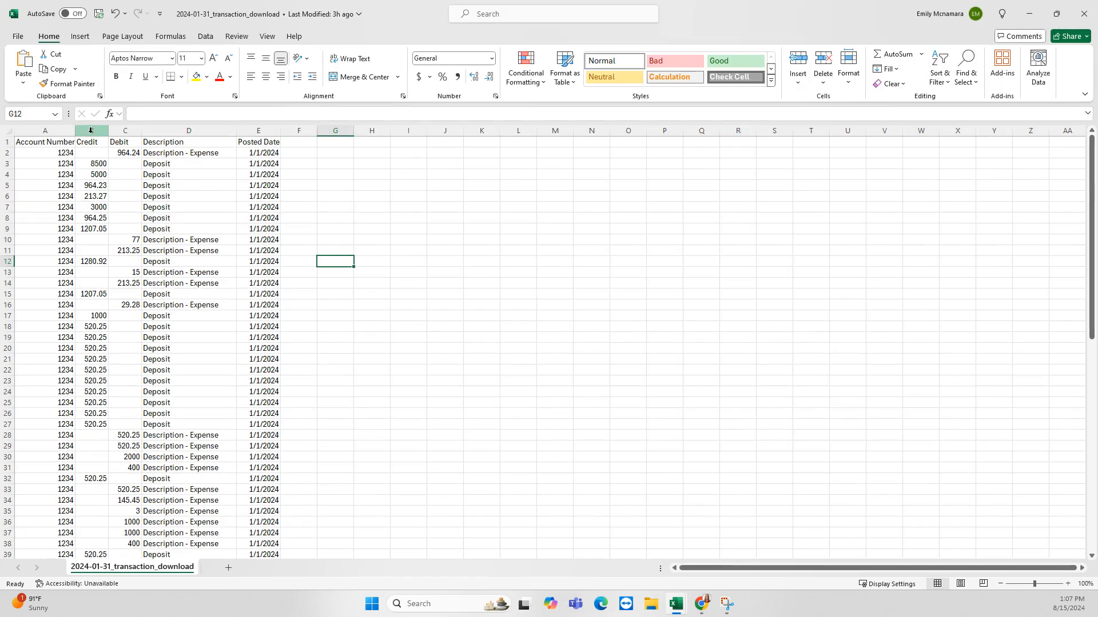
left_click(94, 131)
left_click(123, 132)
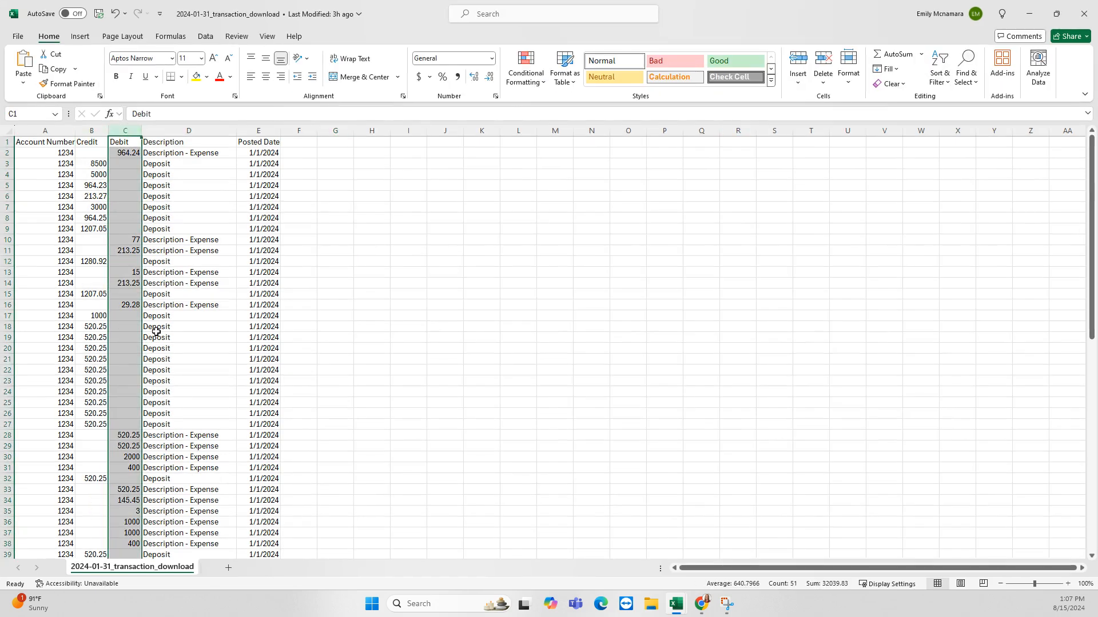
left_click(91, 131)
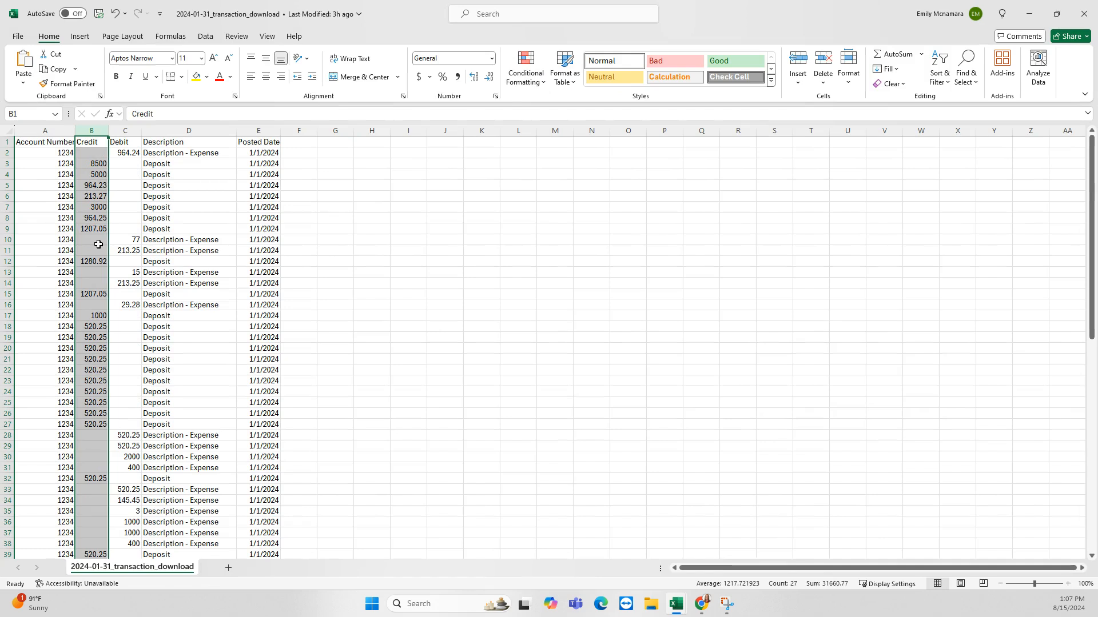
left_click_drag(93, 164, 175, 229)
left_click(122, 152)
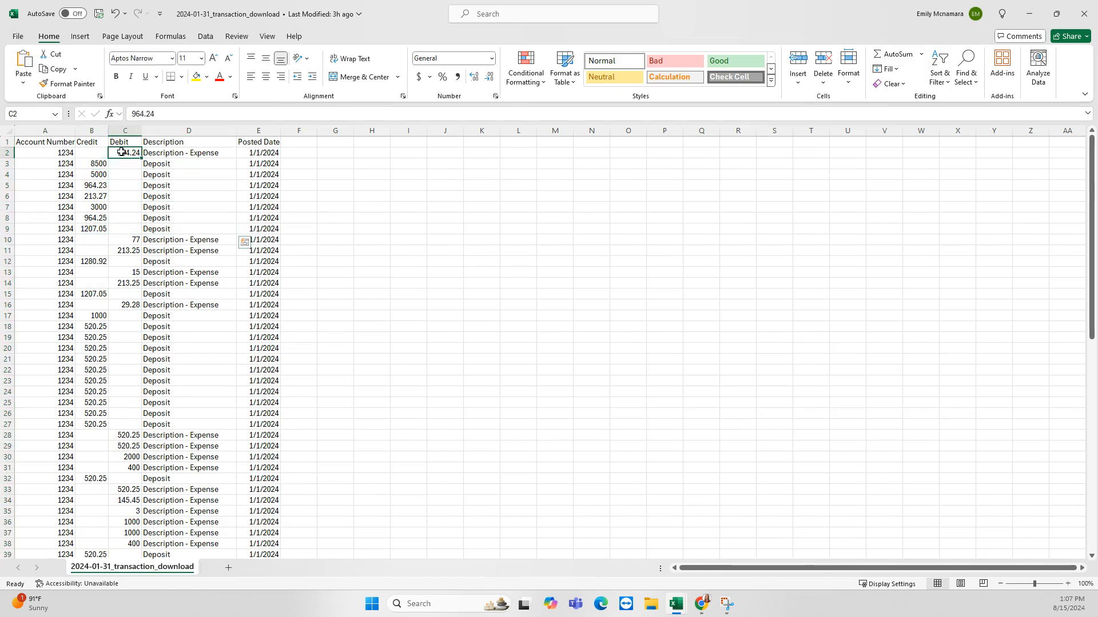
left_click_drag(121, 152, 118, 360)
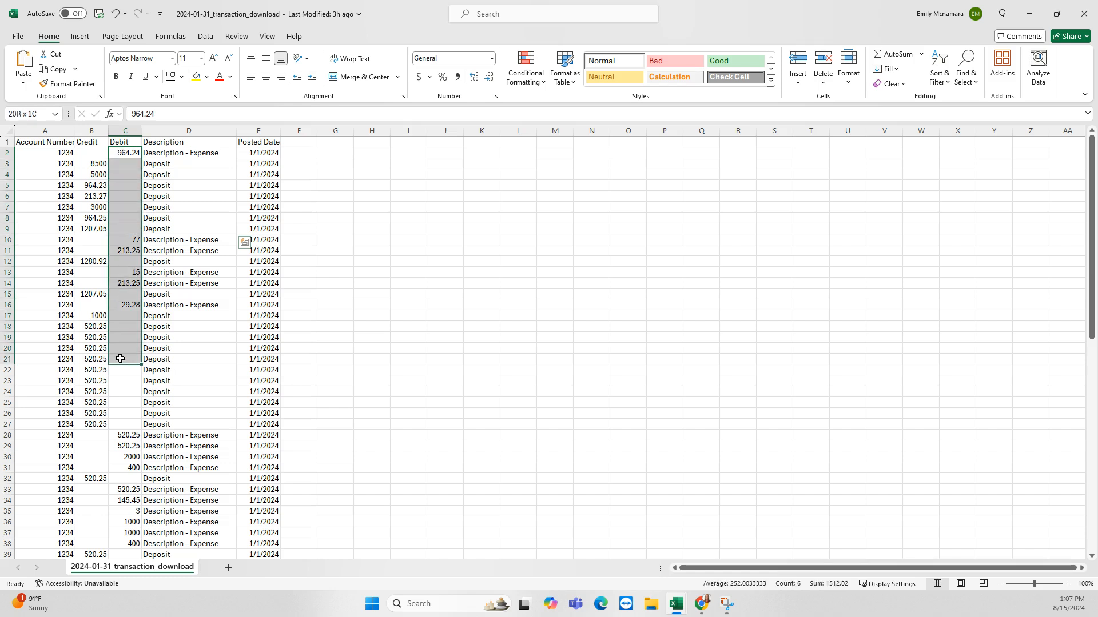
Review the expense descriptions in rows 10, 11, 13 and 14, then minimize the download
key("Right")
left_click(166, 239)
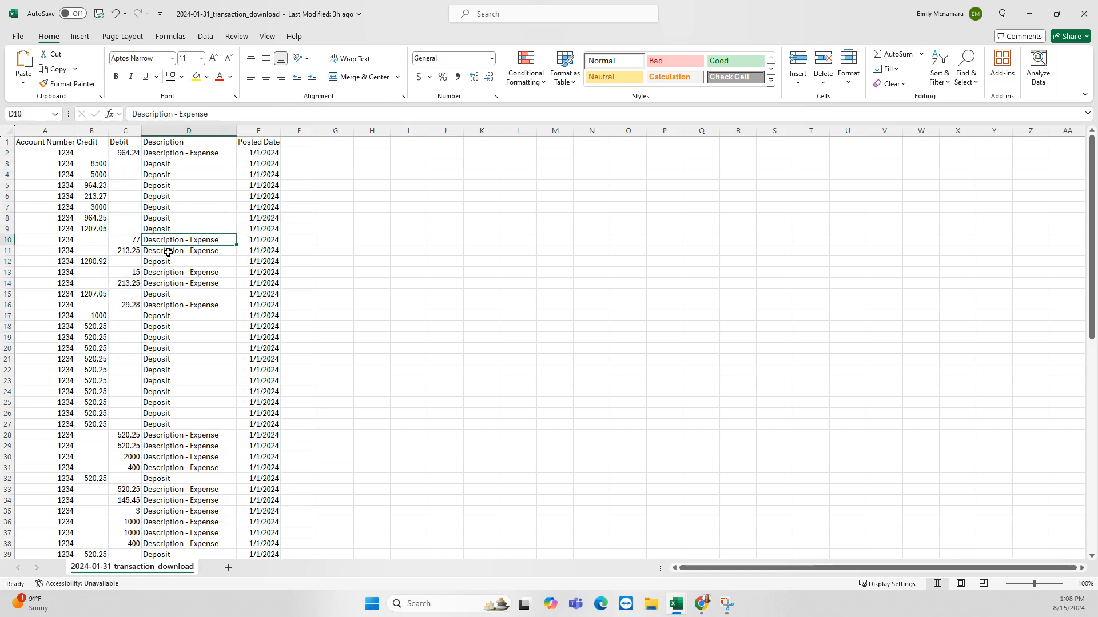
left_click(168, 252)
left_click(176, 274)
left_click(180, 284)
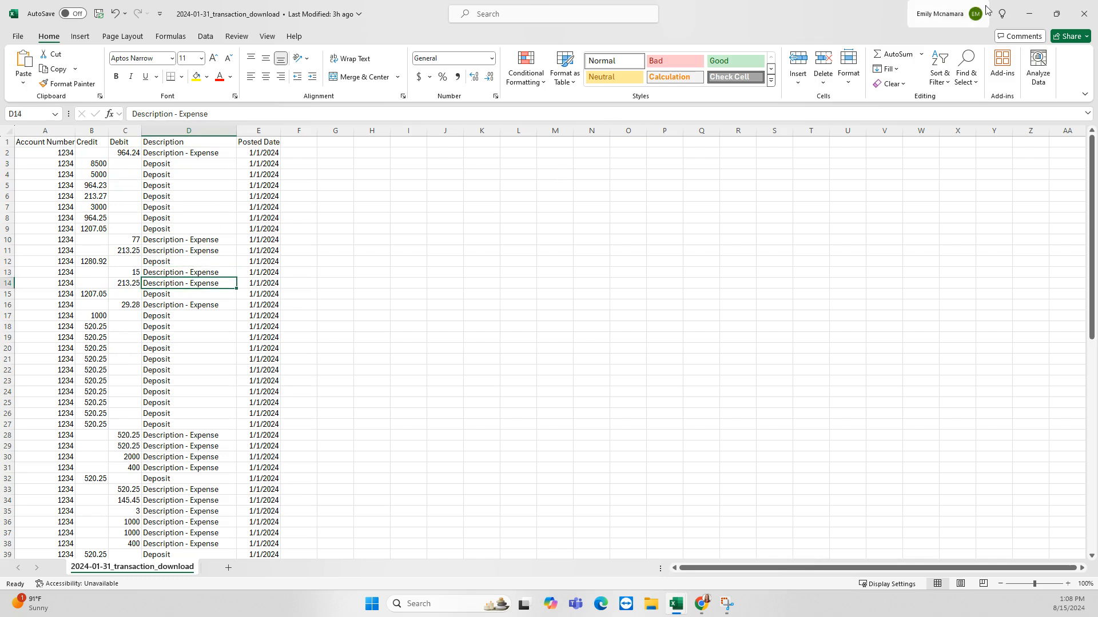
left_click(1027, 14)
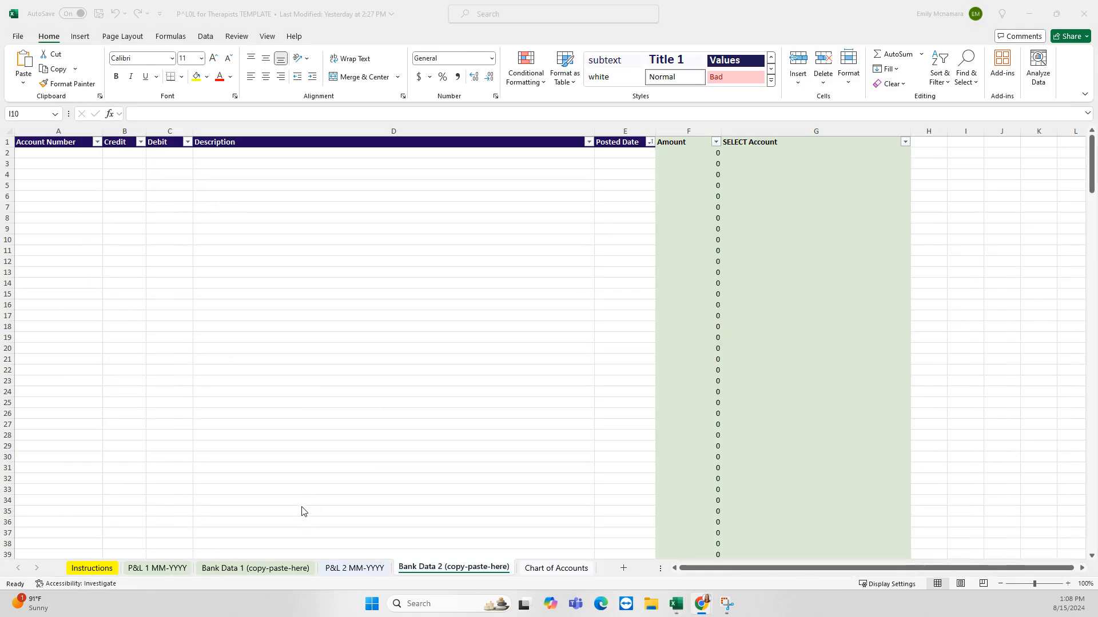
Hide the unused P&L 1 MM-YYYY and Bank Data 1 sheets
left_click(170, 567)
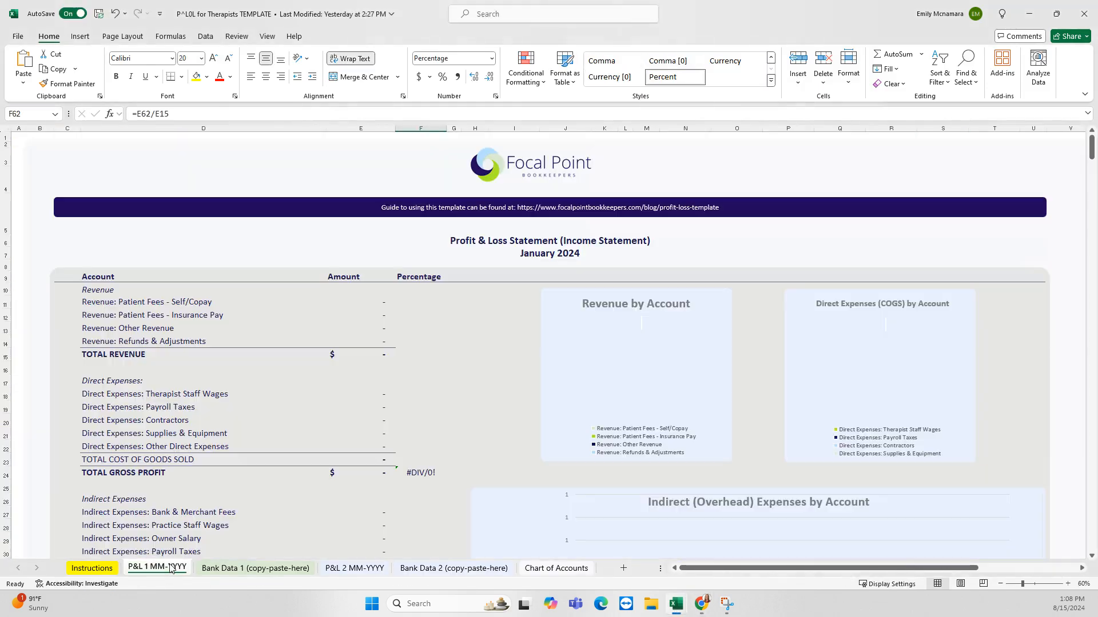
left_click(230, 569, "ctrl")
right_click(230, 571)
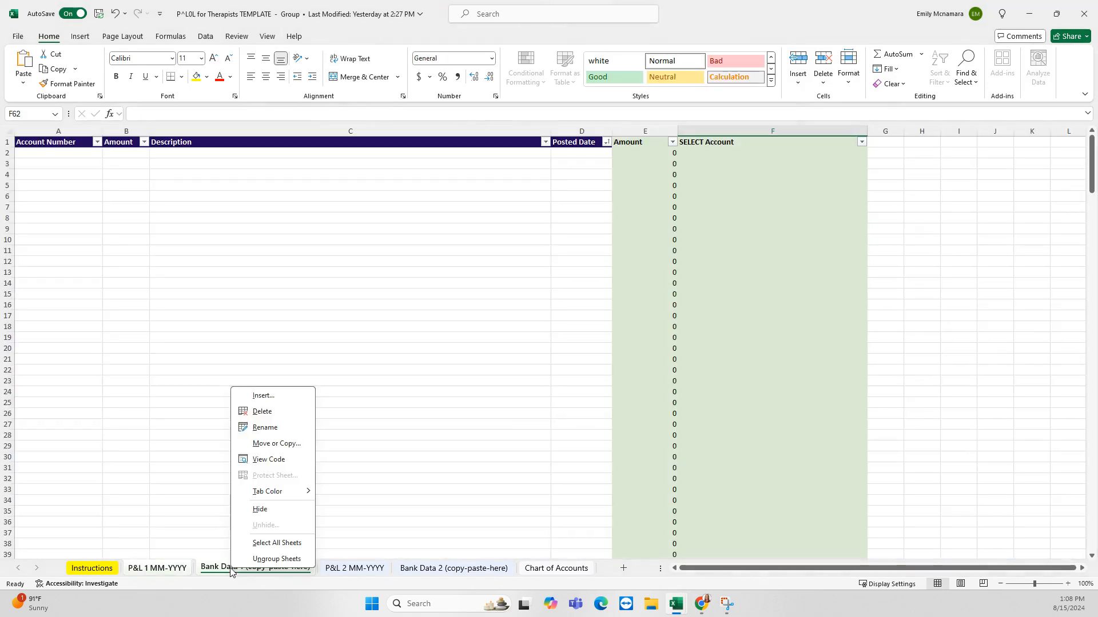
left_click(261, 510)
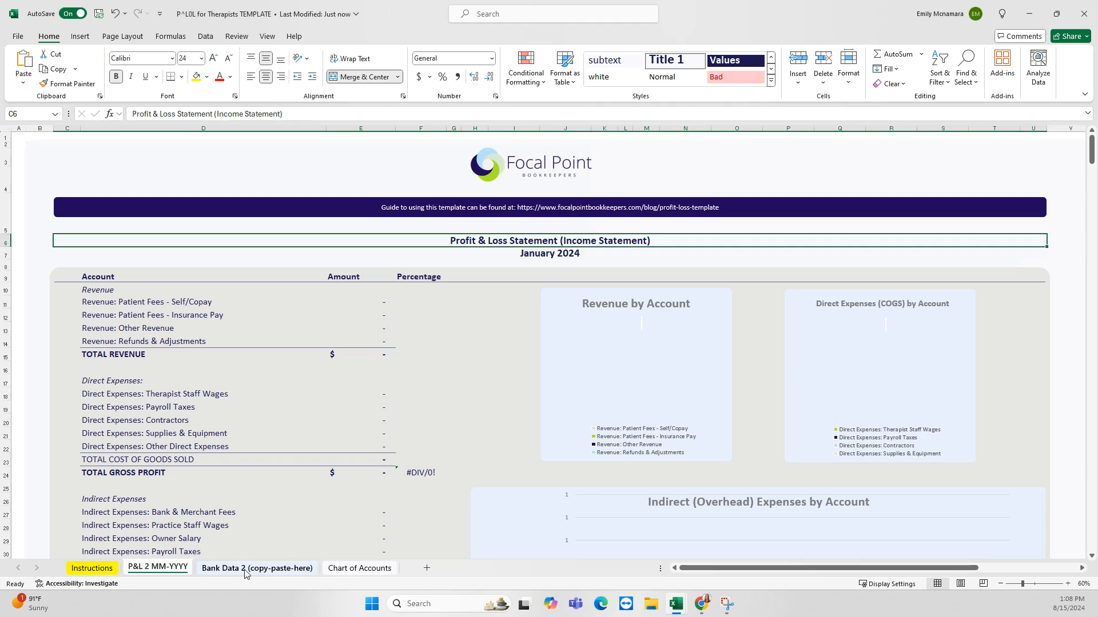
Look through Chart of Accounts and Bank Data 2, then settle on the P&L 2 MM-YYYY sheet
left_click(358, 569)
left_click(276, 571)
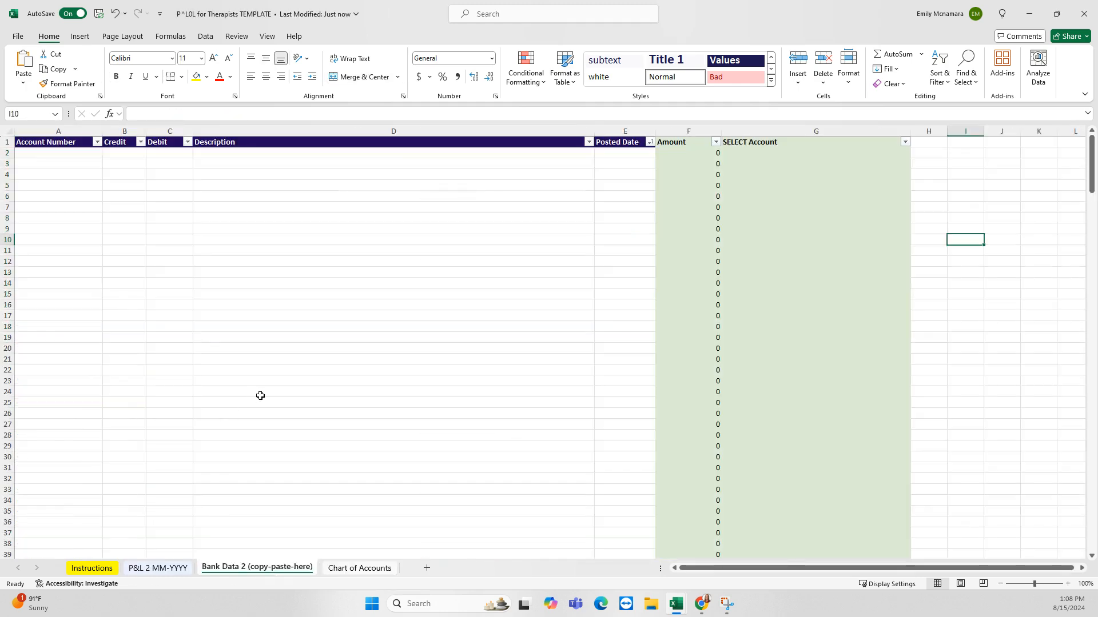
left_click(154, 567)
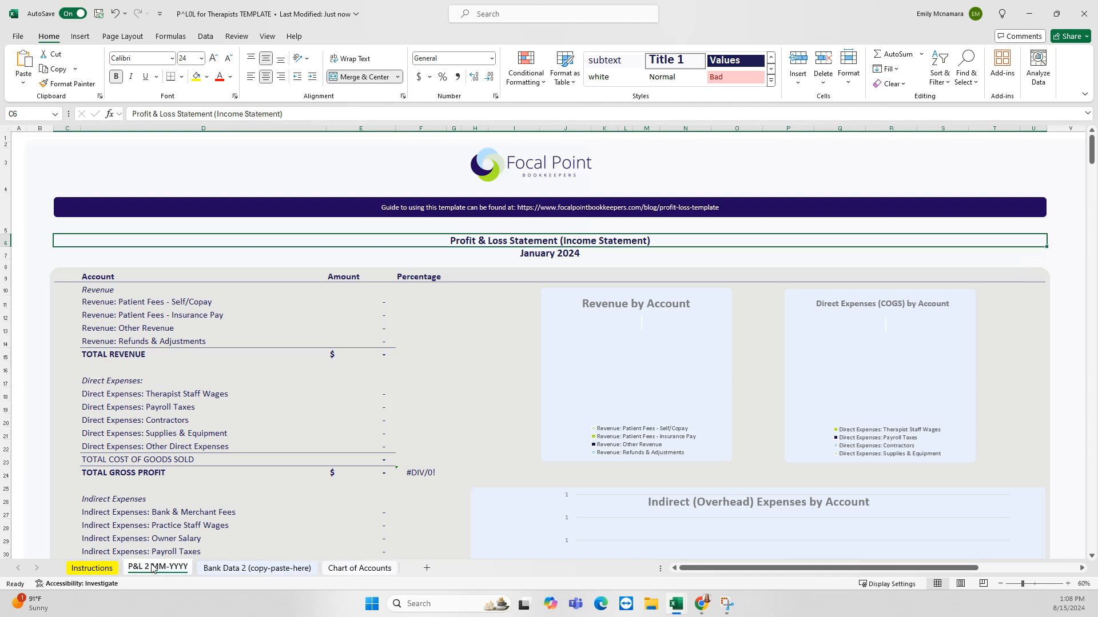
left_click(232, 568)
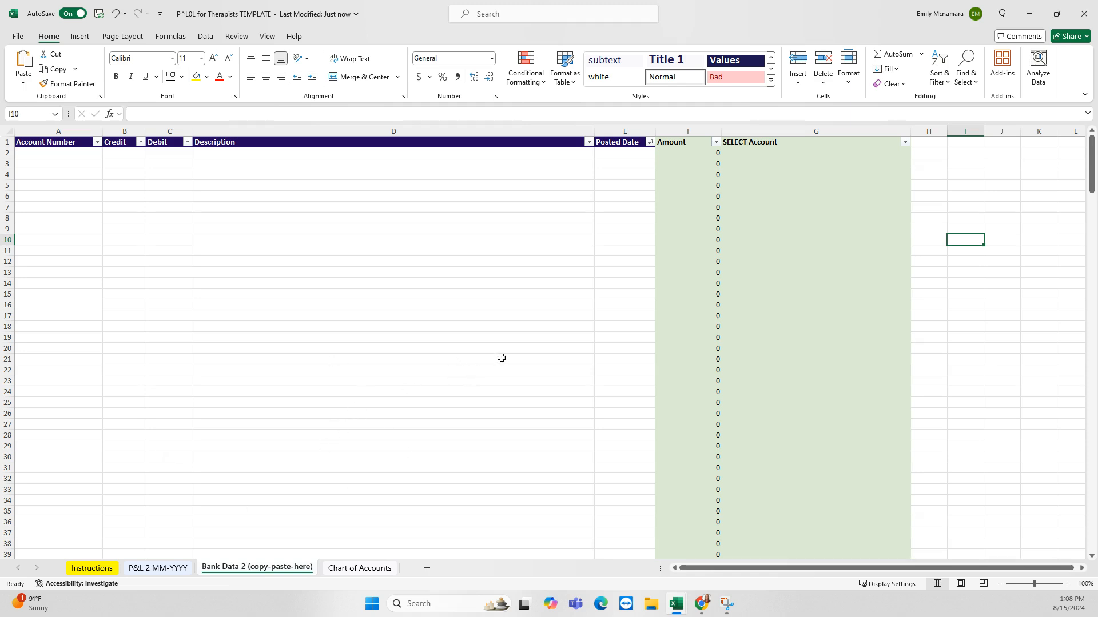
left_click(702, 603)
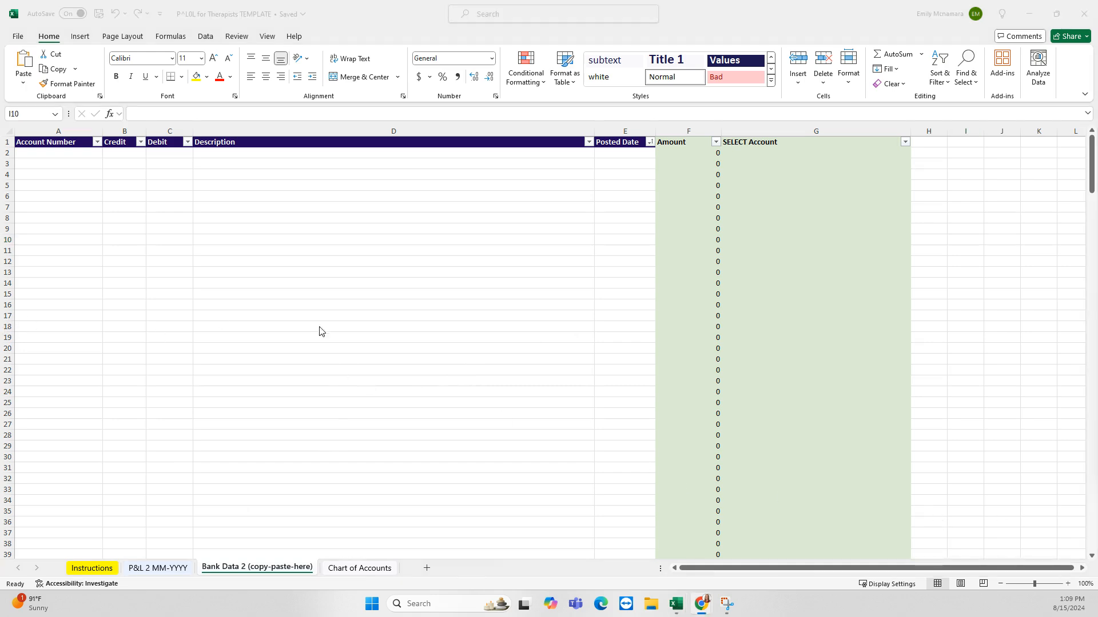
left_click(161, 573)
left_click(159, 568)
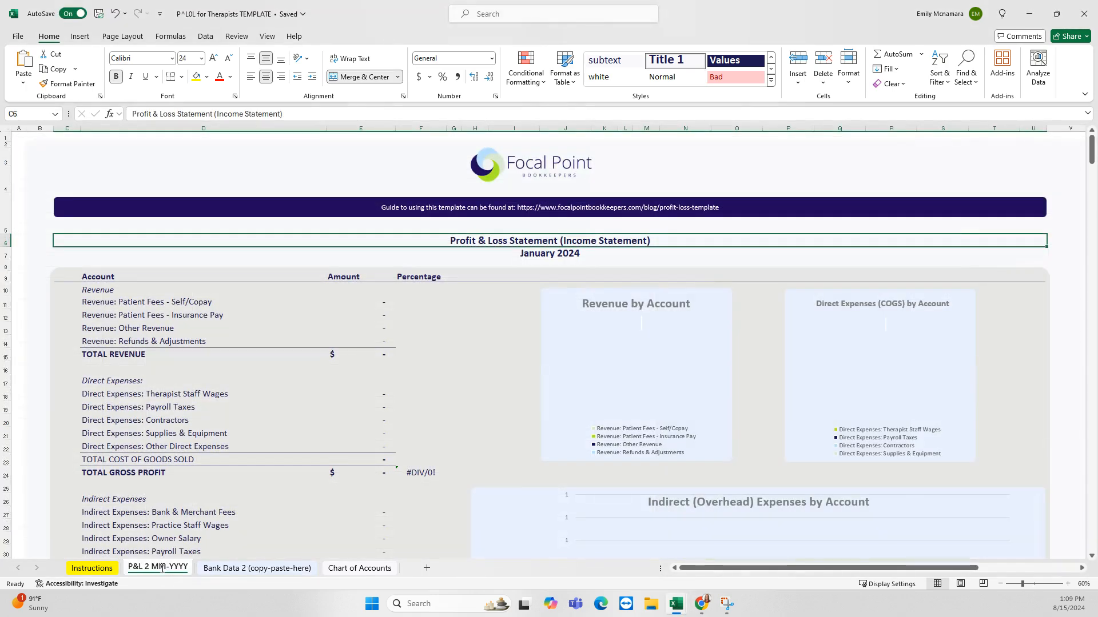
Rename the P&L 2 MM-YYYY sheet to 'P&L 01-2024'
double_click(162, 568)
left_click(168, 566)
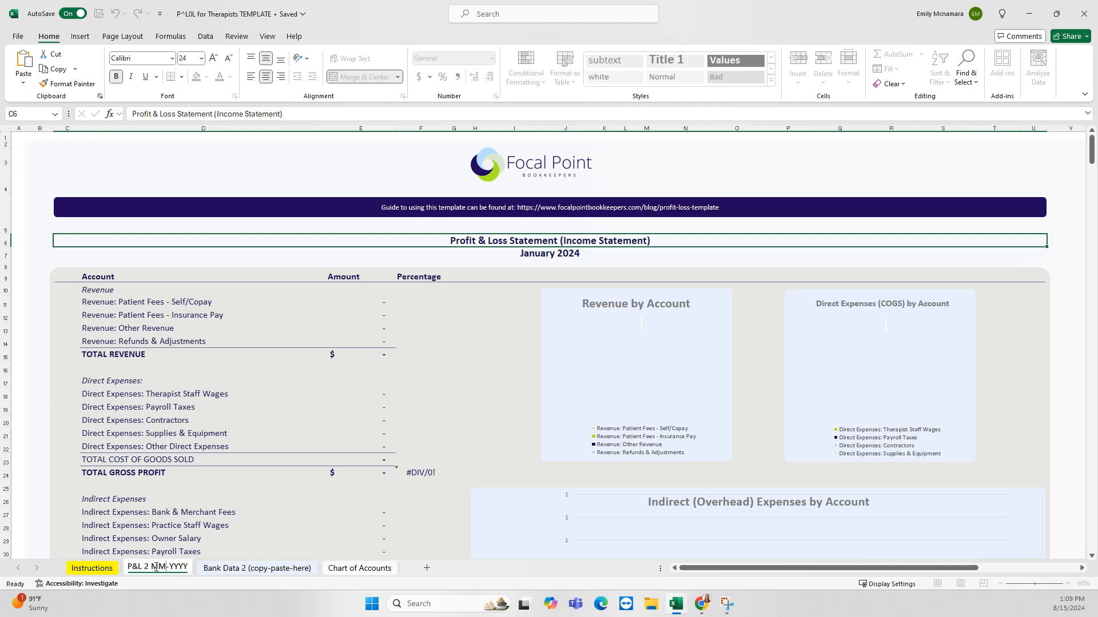
left_click_drag(153, 569, 197, 575)
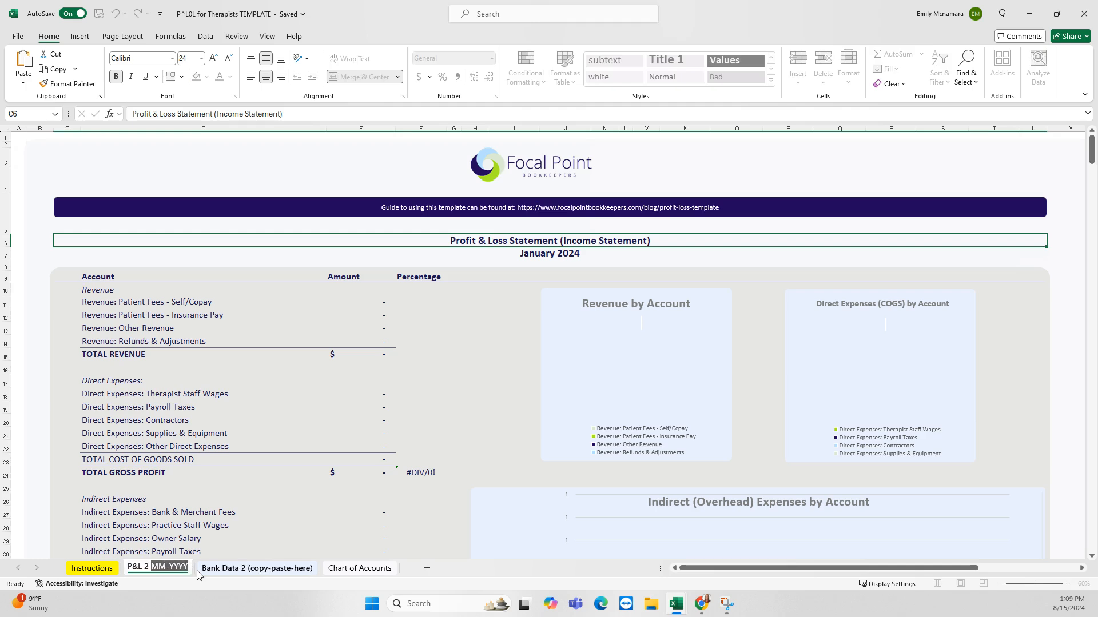
type("01-")
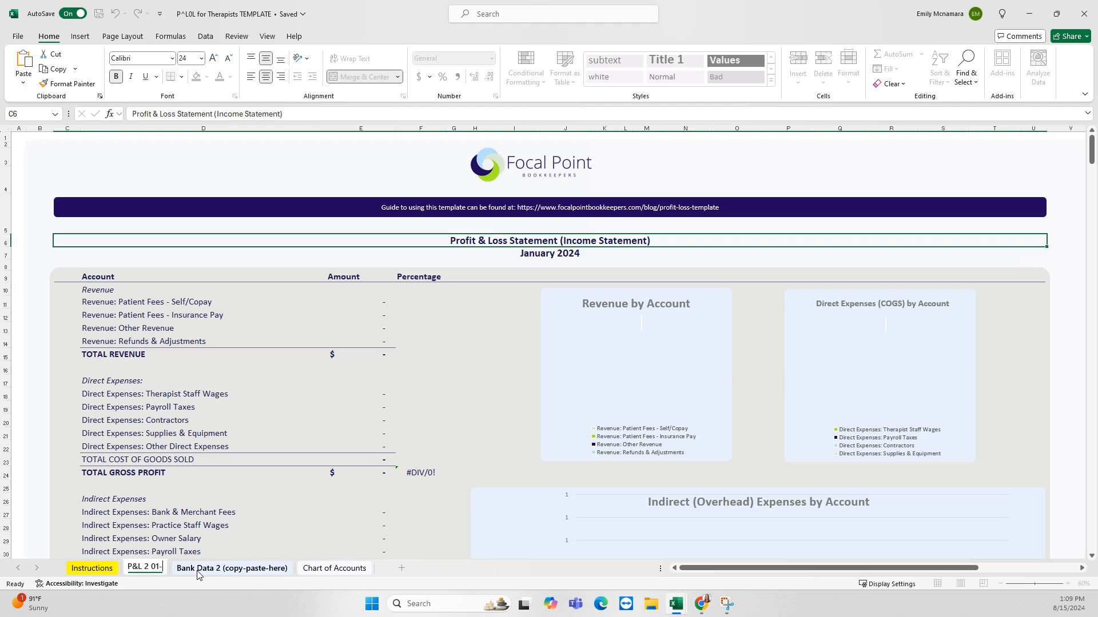
type("2024")
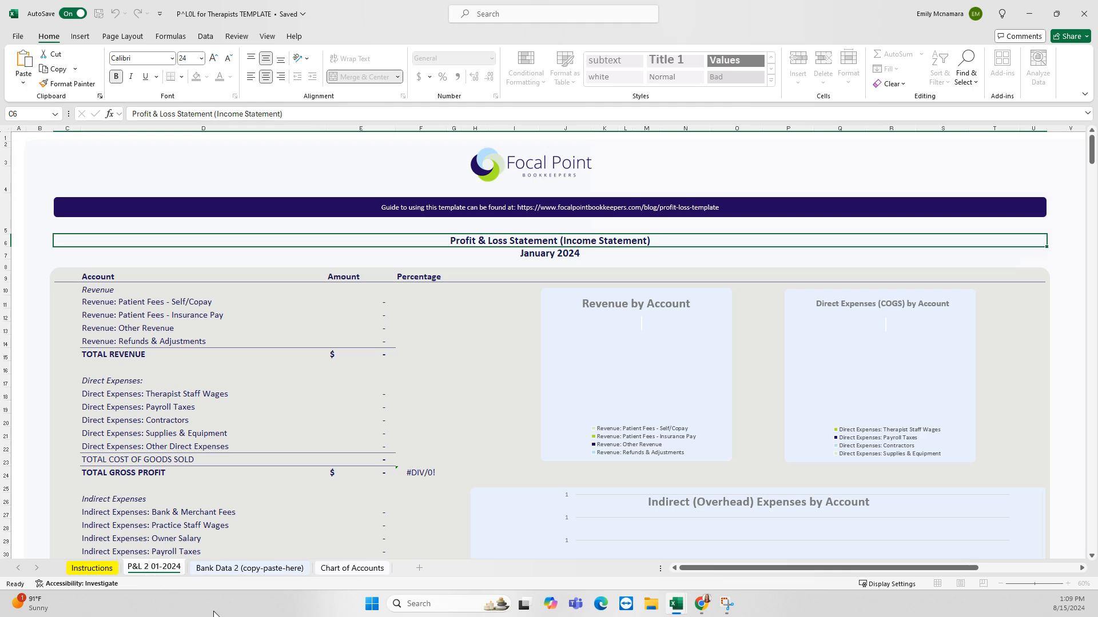
key("BackSpace")
key("BackSpace")
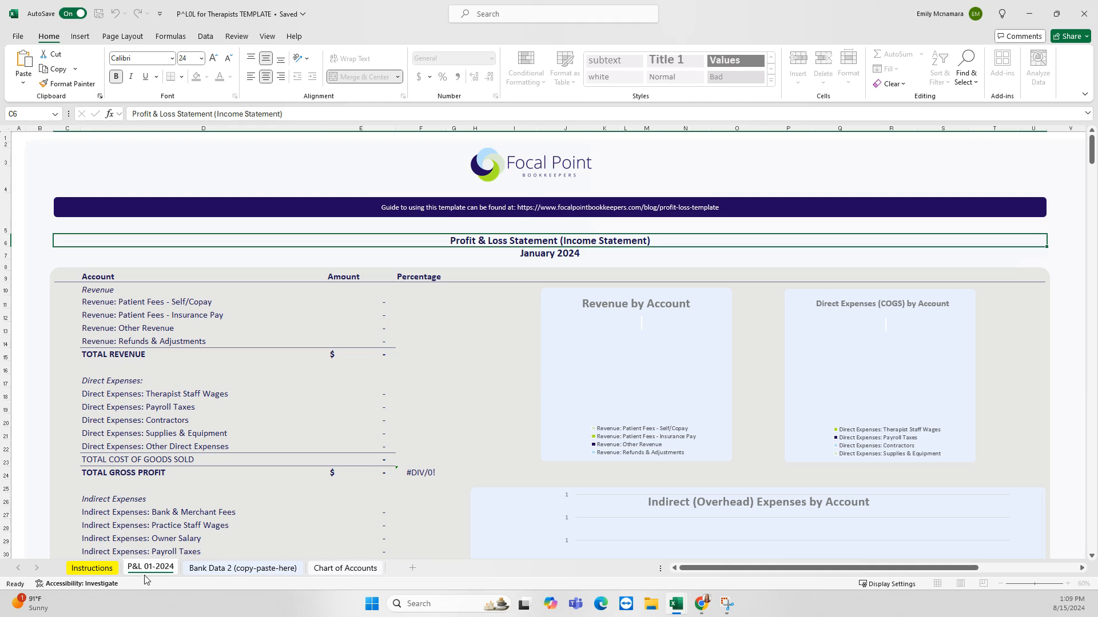
Rename the Bank Data 2 (copy-paste-here) sheet to 'Bank Data 01-2024'
left_click(239, 569)
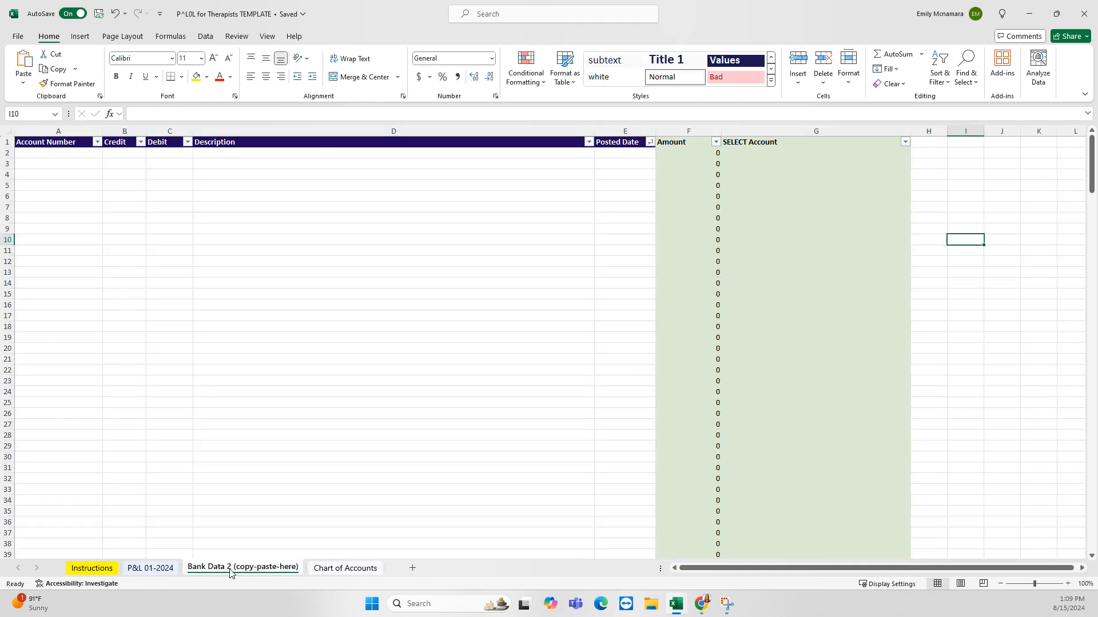
double_click(230, 572)
left_click_drag(225, 567, 301, 569)
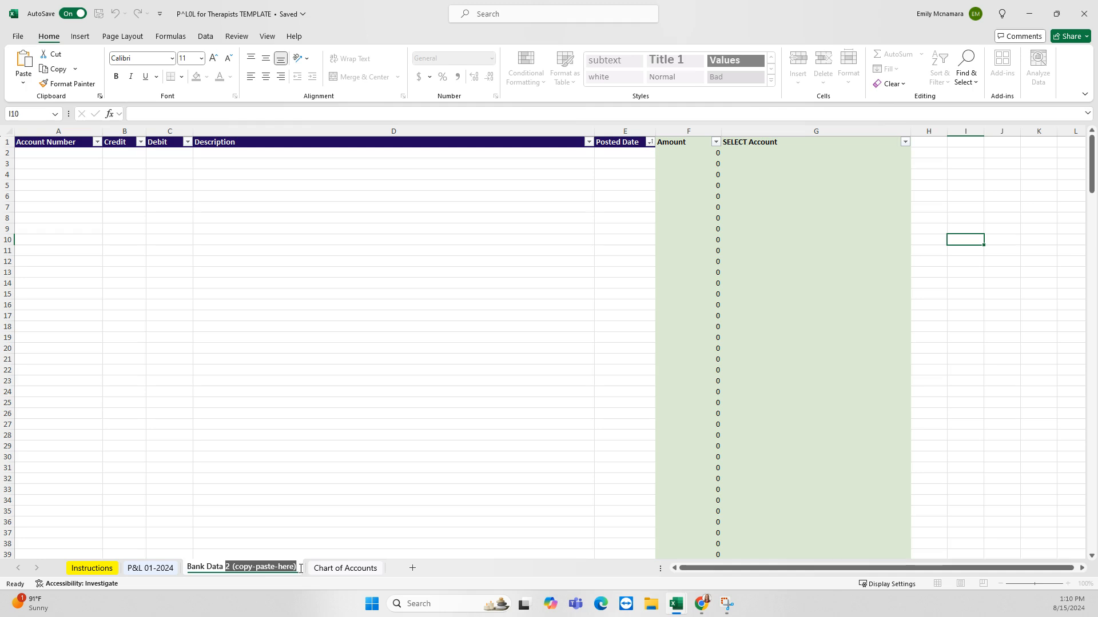
type("01-2024")
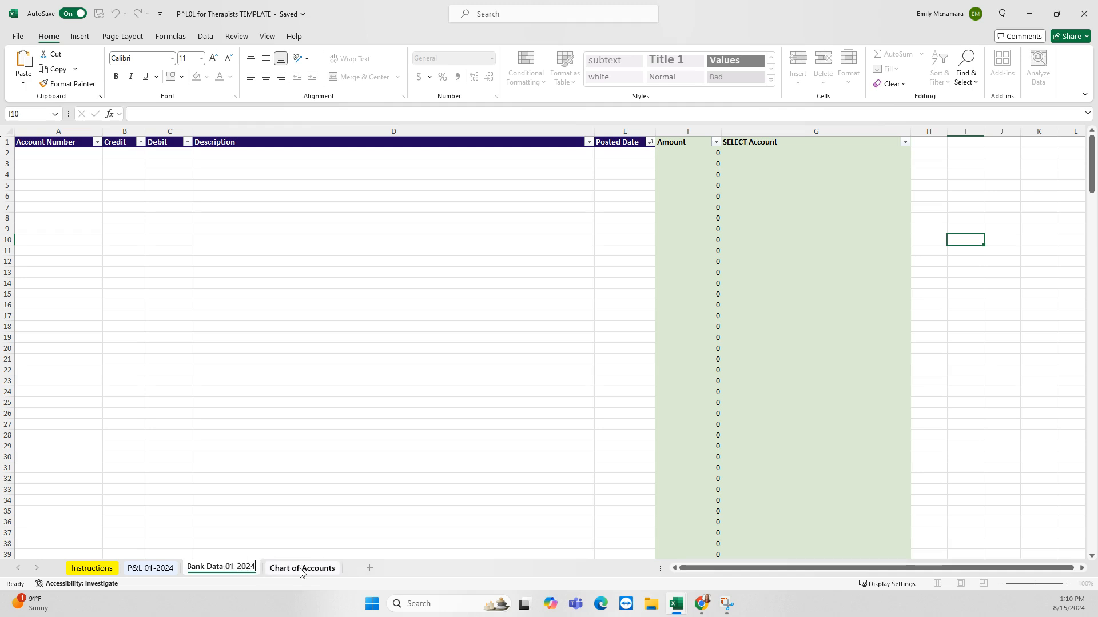
left_click(159, 570)
left_click(221, 568)
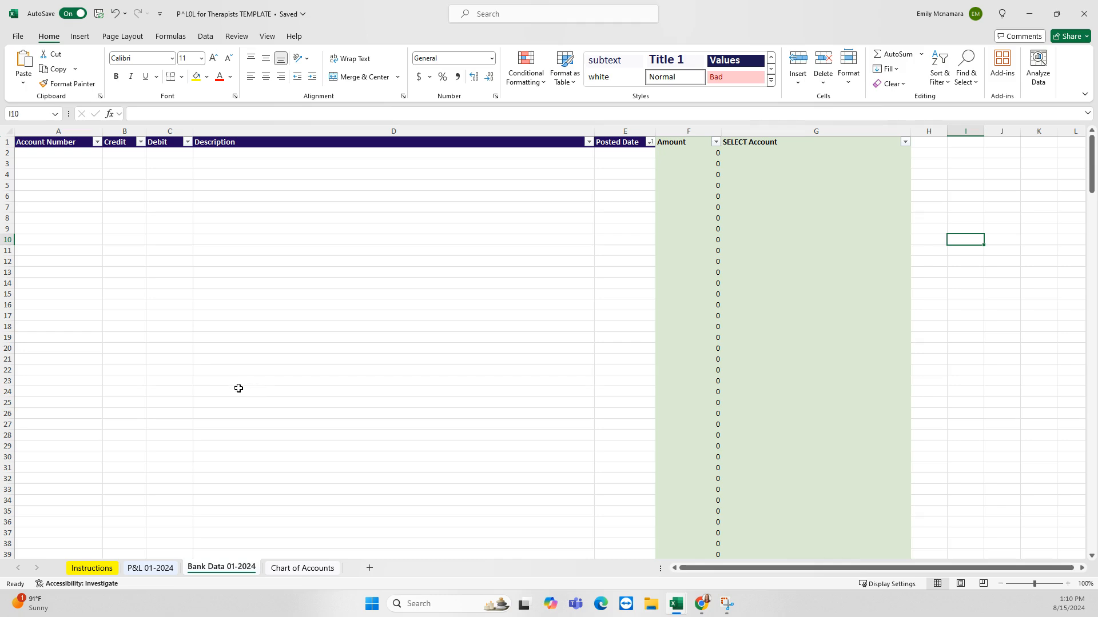
Read through the Instructions sheet's numbered steps, highlighting rows 2–6 and the instructions text box
left_click(97, 569)
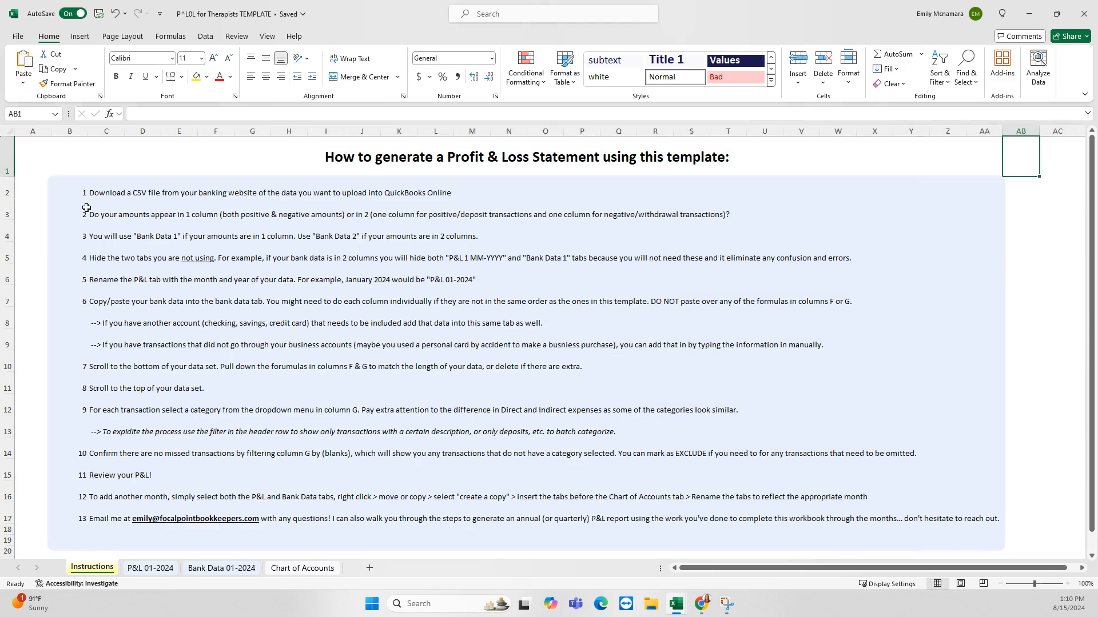
left_click(12, 191)
left_click_drag(12, 191, 15, 277)
scroll(114, 291, "down", 1)
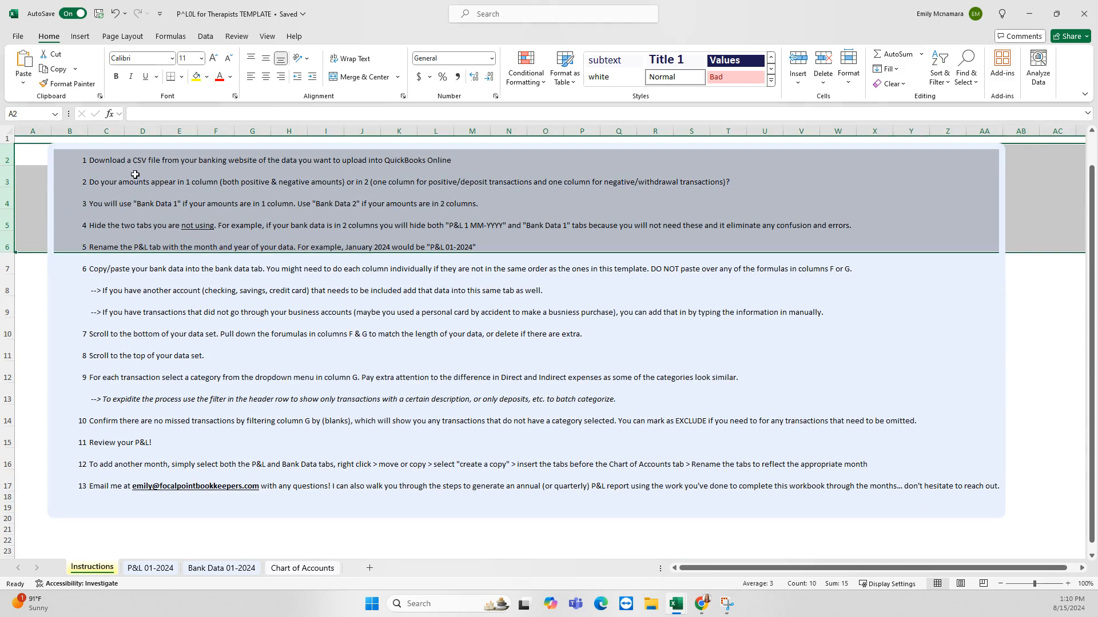
left_click(107, 161)
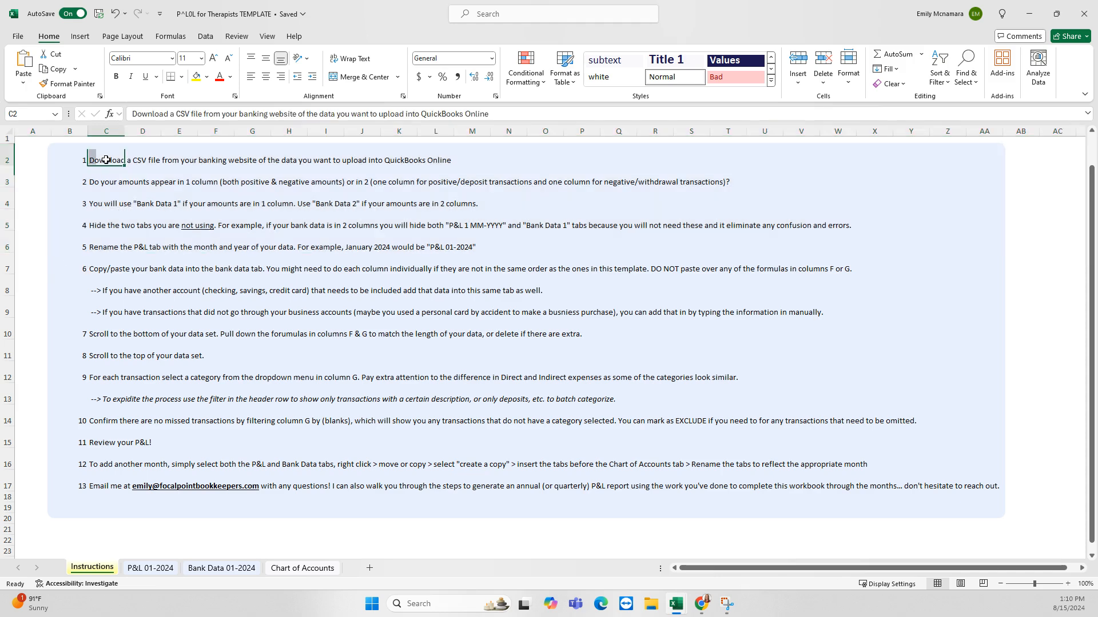
left_click_drag(108, 191, 100, 227)
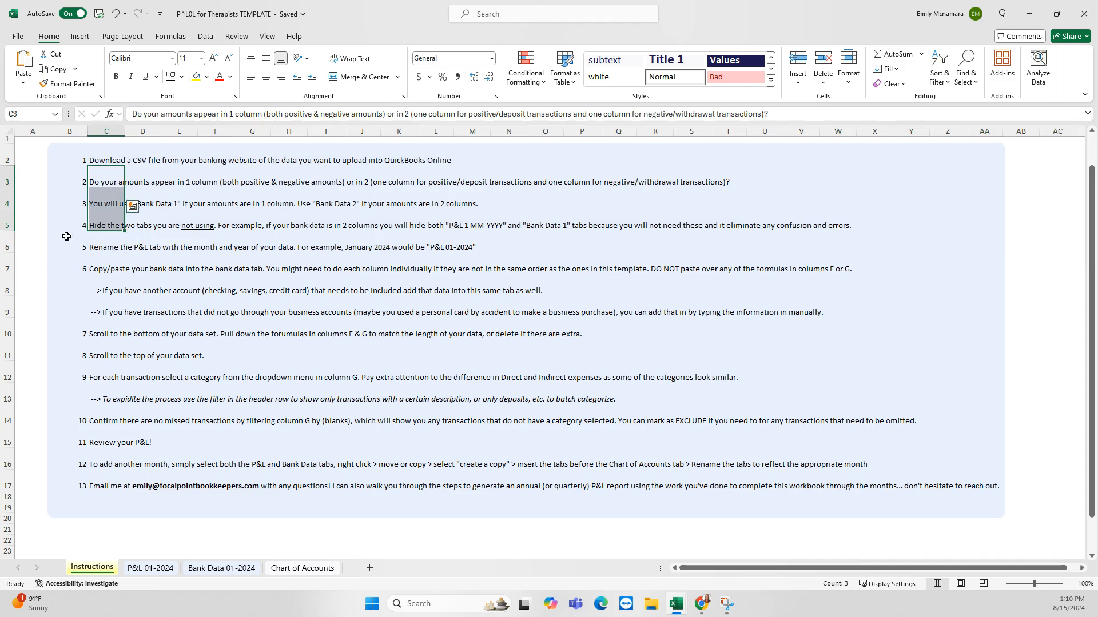
scroll(68, 229, "down", 1)
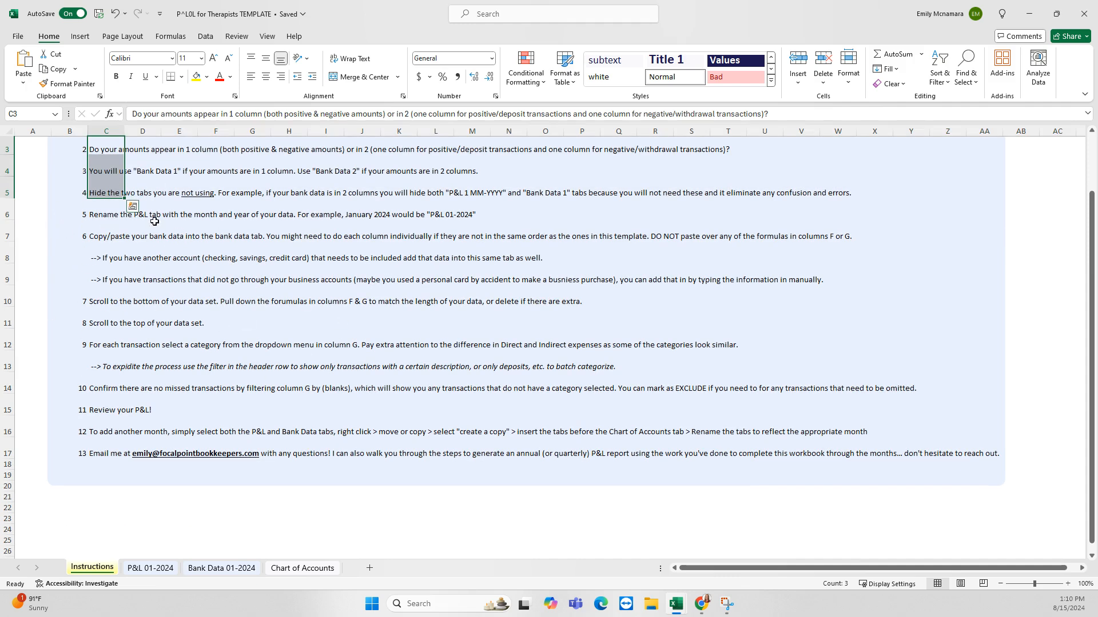
left_click_drag(12, 209, 12, 209)
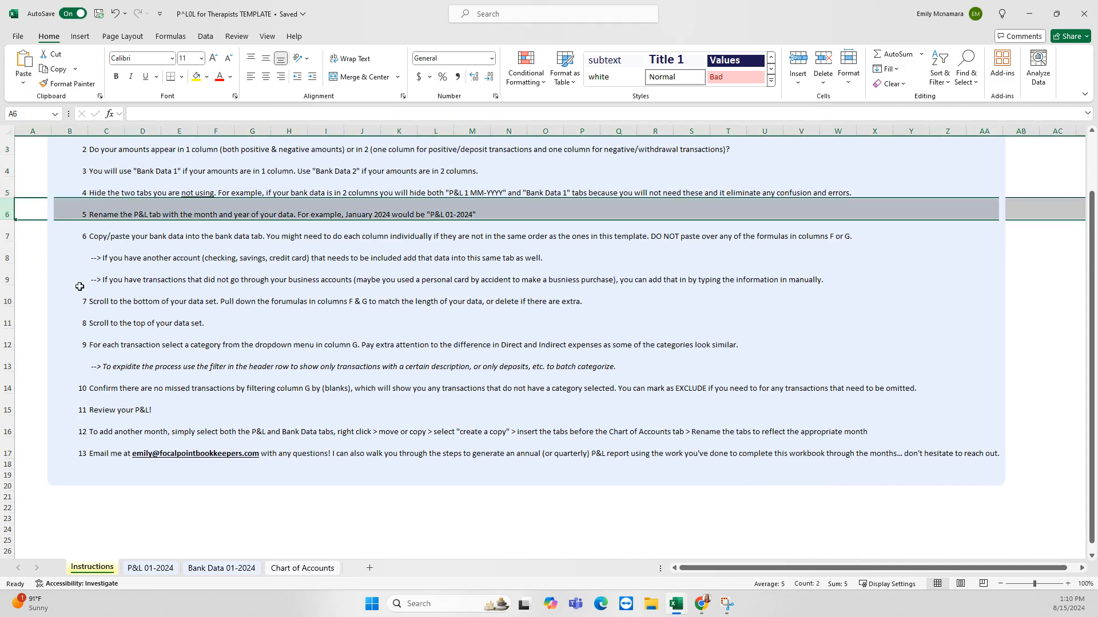
scroll(84, 244, "down", 1)
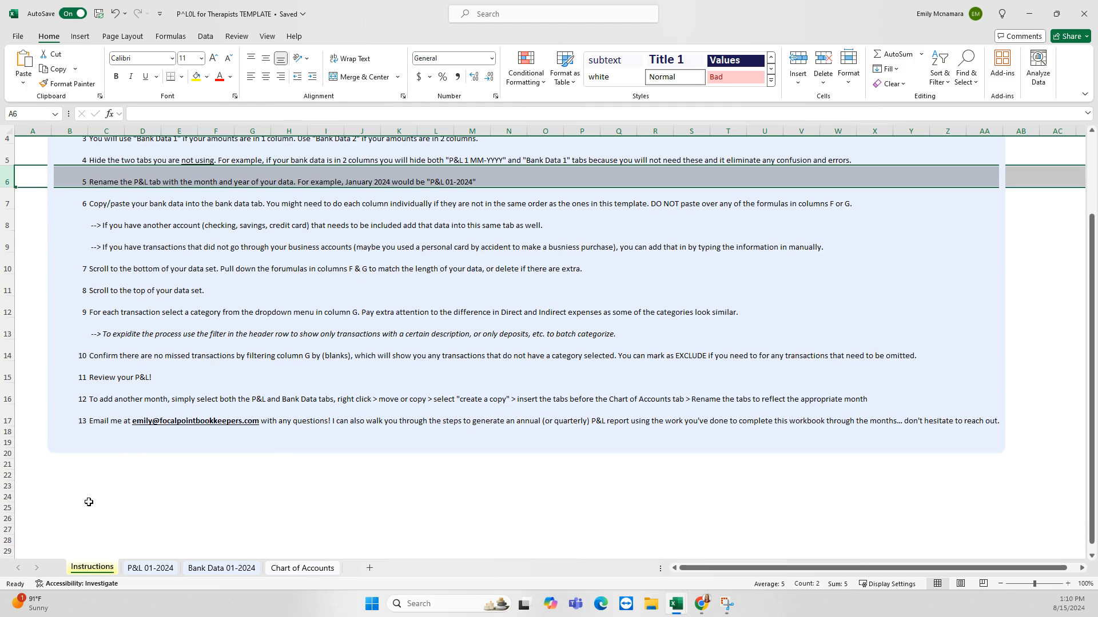
left_click(98, 454)
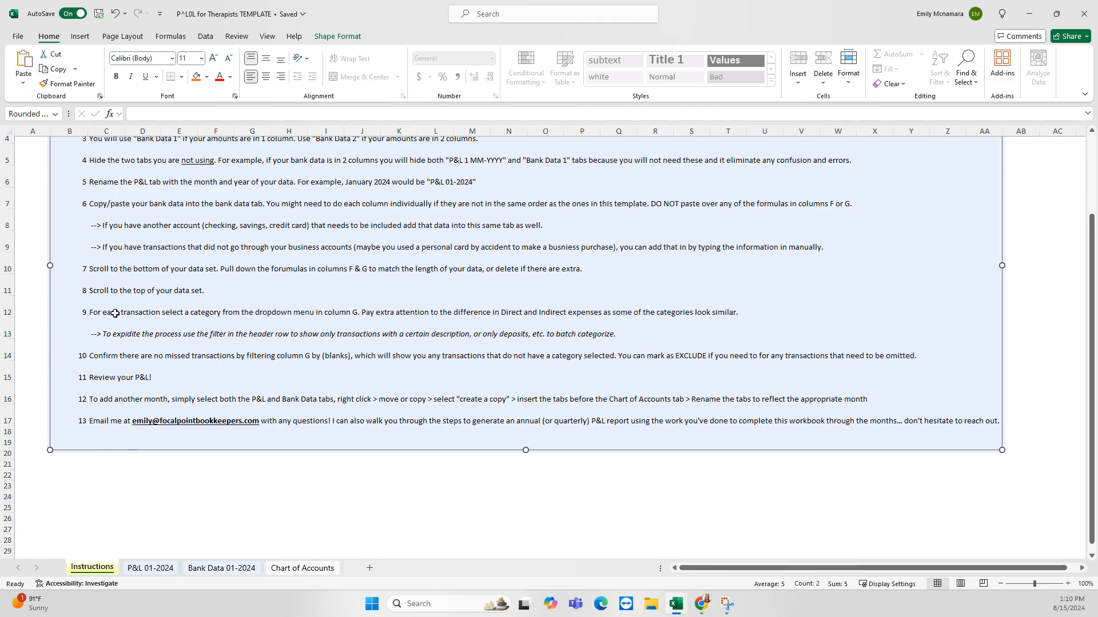
scroll(105, 457, "up", 1)
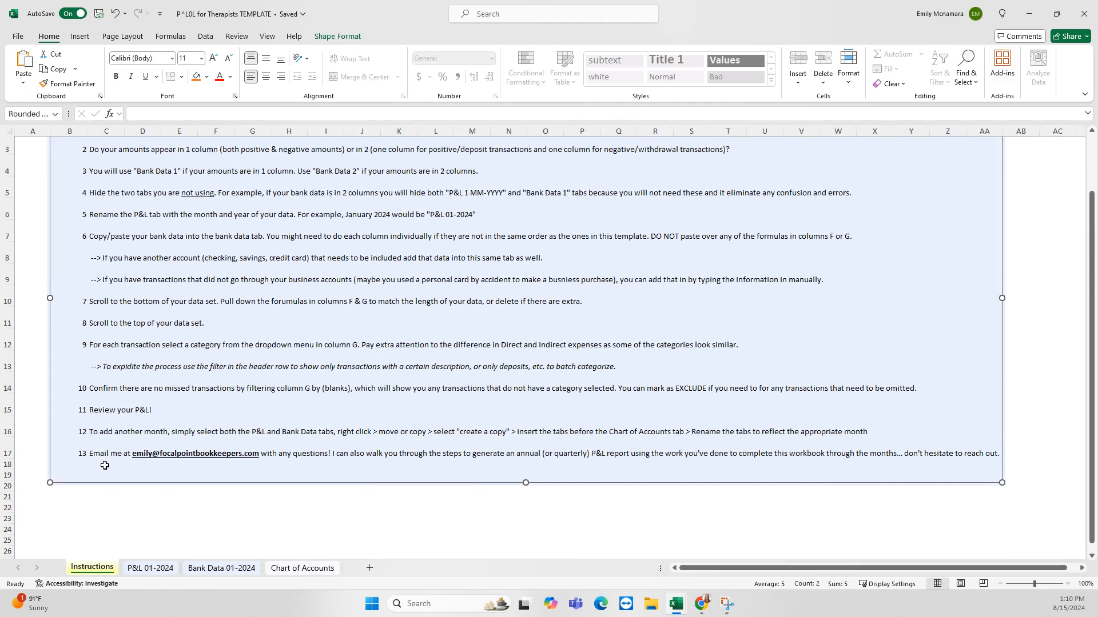
Check the transaction download workbook, then select the empty Credit/Debit cells B3:C11 on Bank Data 01-2024
left_click(206, 567)
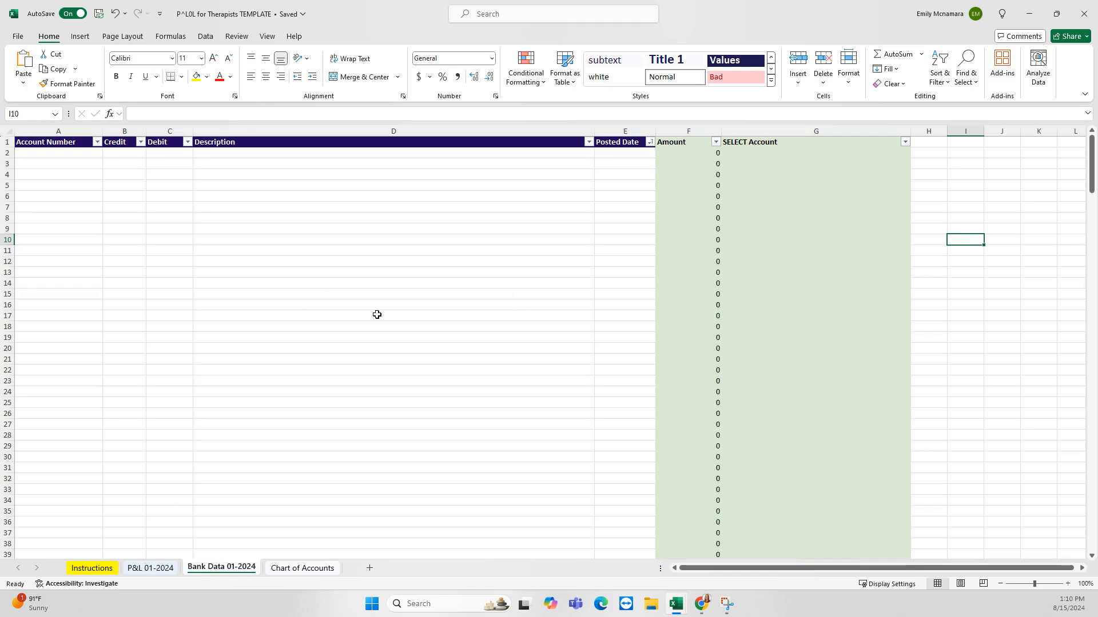
mouse_move(678, 612)
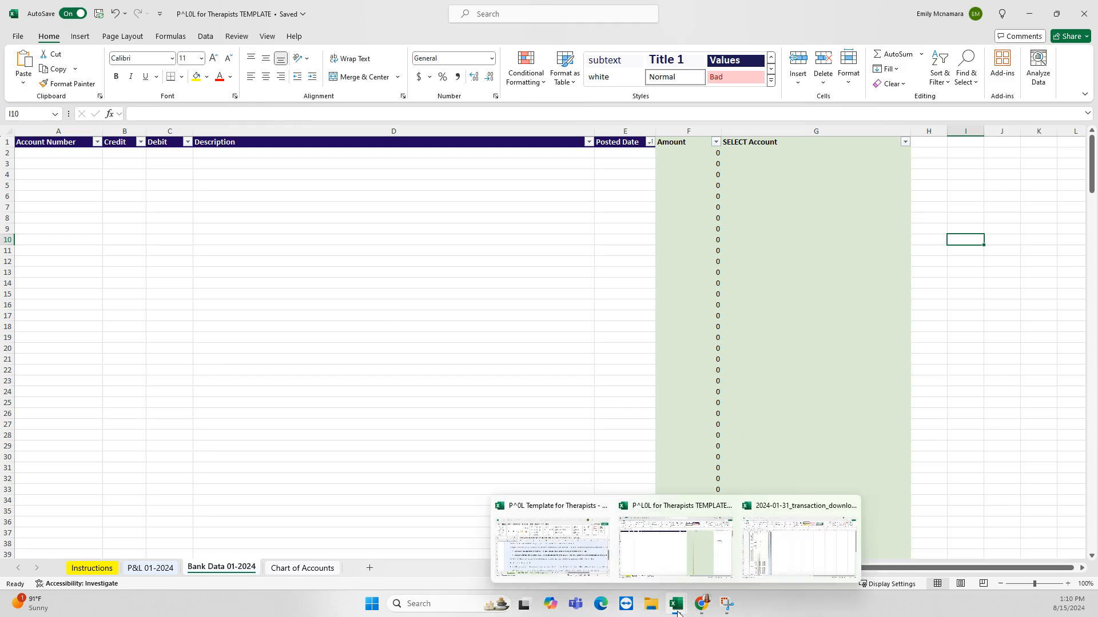
left_click(794, 551)
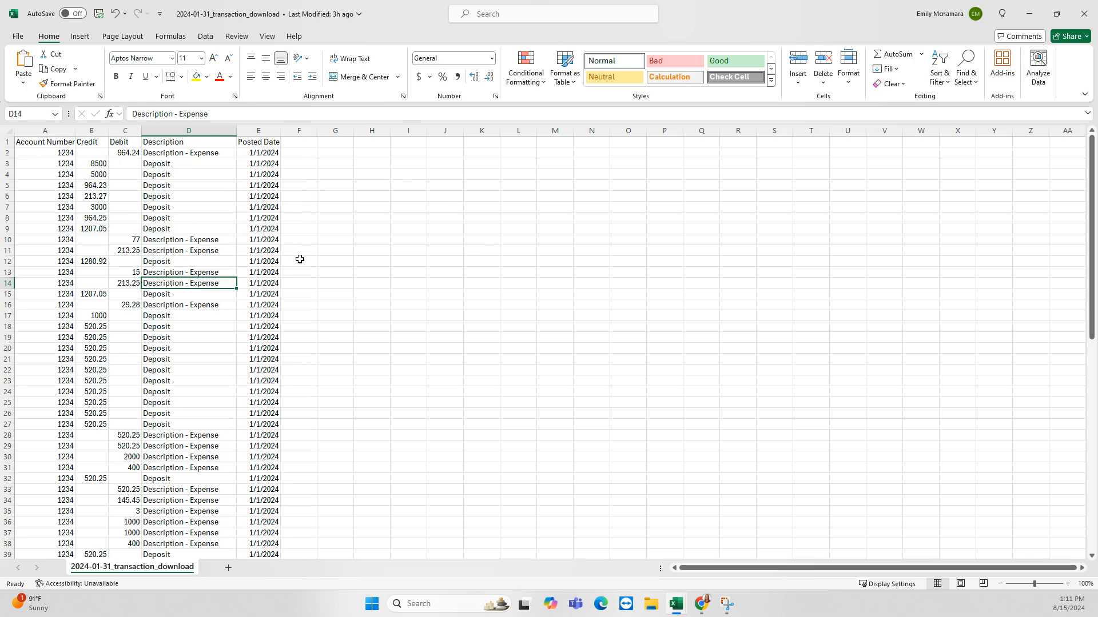
left_click(1029, 18)
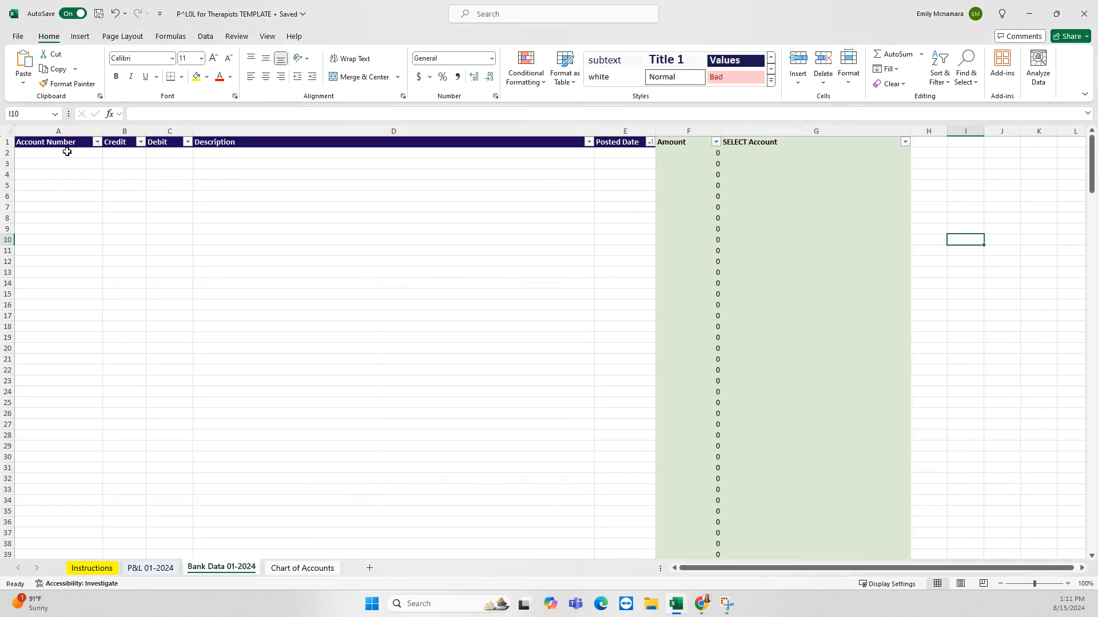
left_click_drag(112, 160, 161, 250)
left_click(153, 176)
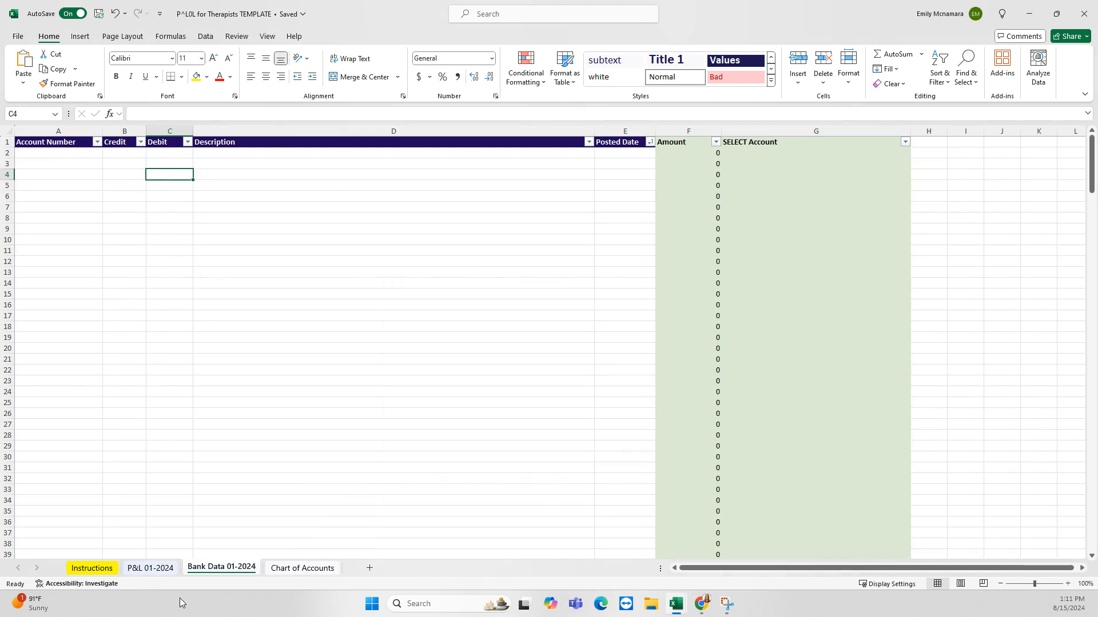
right_click(148, 568)
left_click(181, 510)
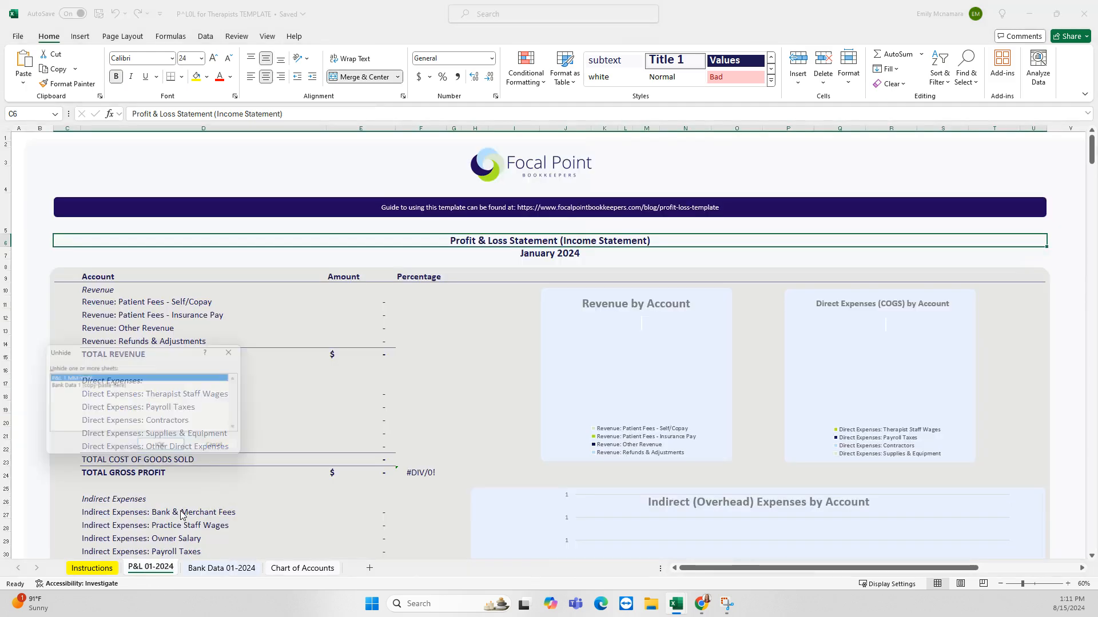
left_click(107, 385)
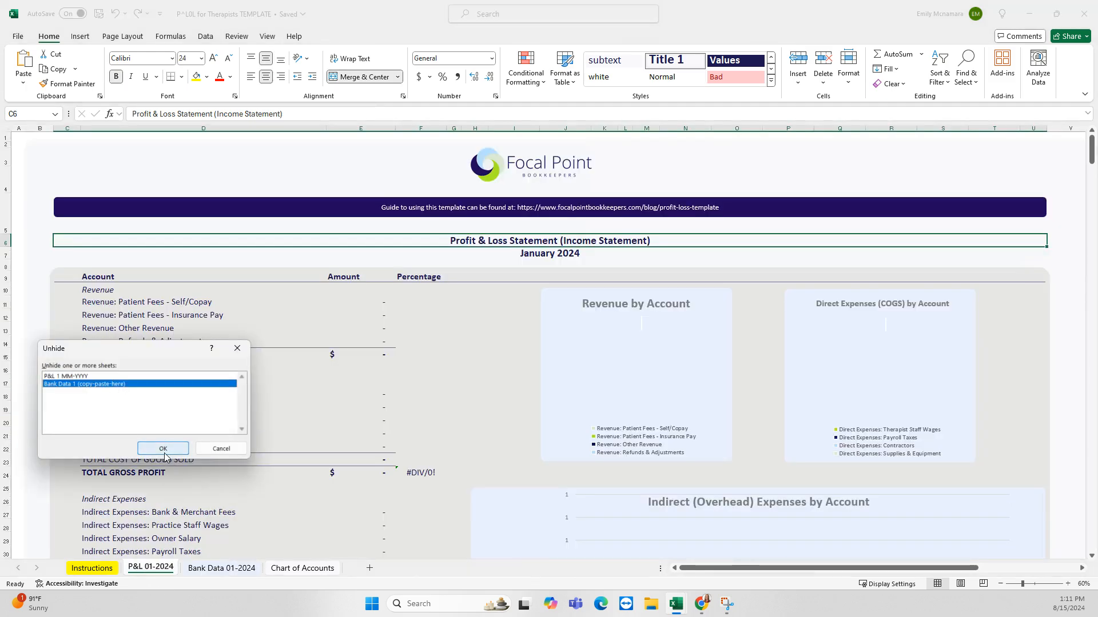
left_click(163, 449)
left_click(126, 131)
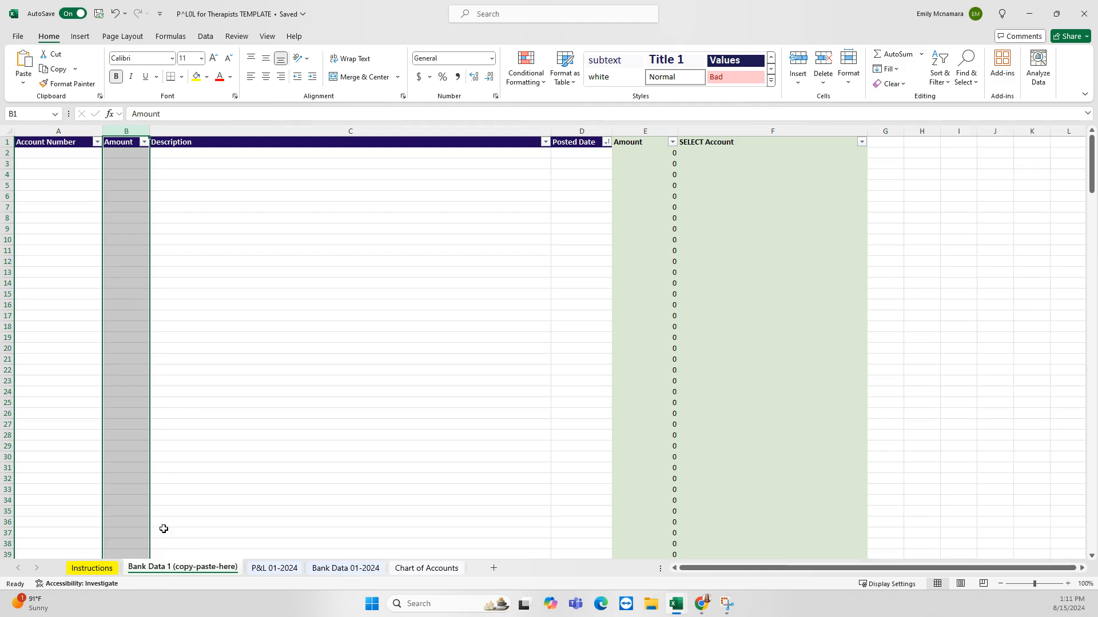
right_click(191, 570)
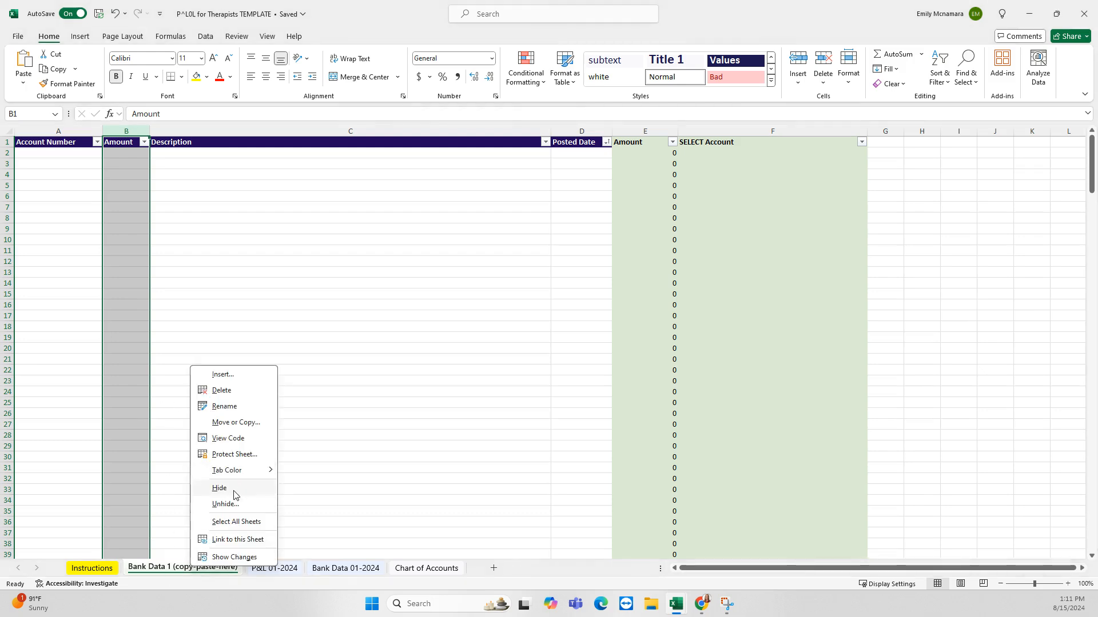
left_click(230, 487)
left_click(243, 569)
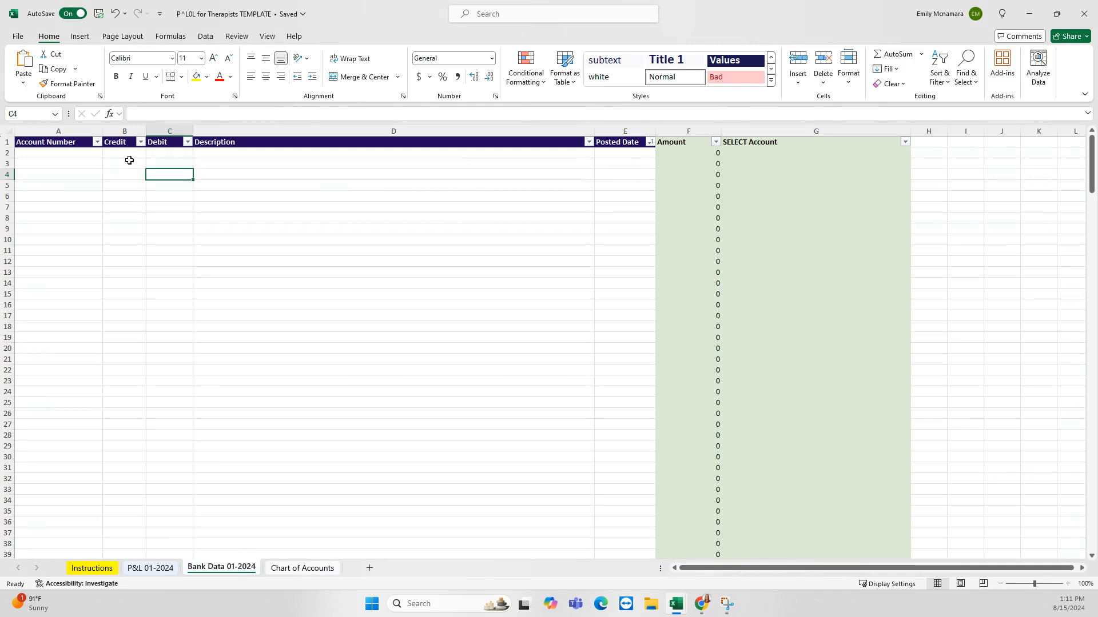
Select cells of the empty Bank Data 01-2024 table: row 3, B6:E9 and A4:A11
left_click_drag(129, 160, 182, 164)
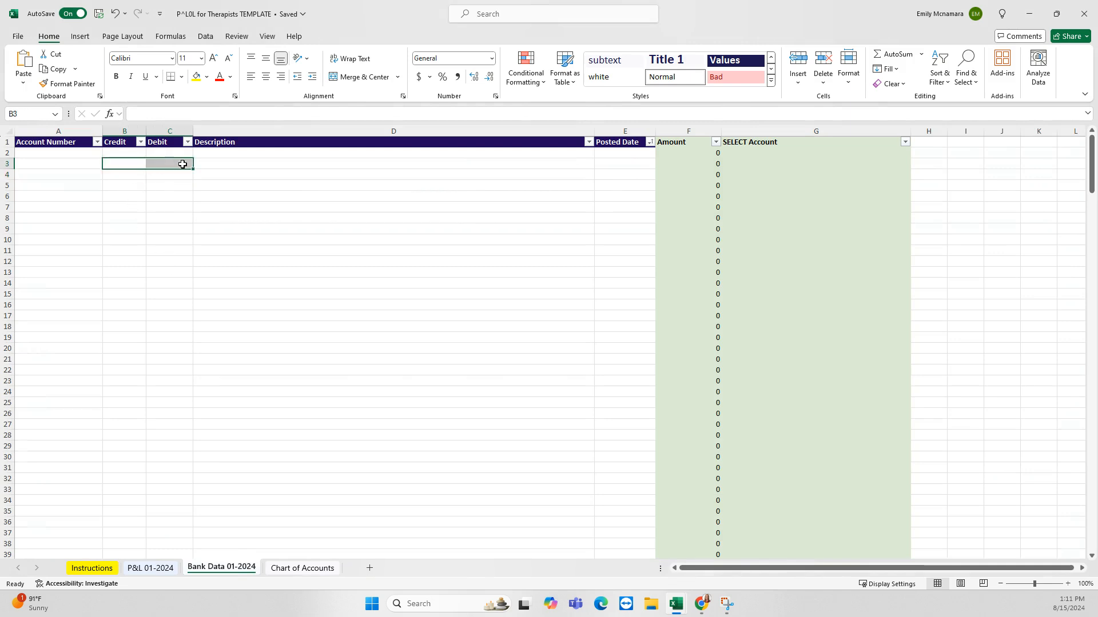
left_click(233, 163)
left_click(613, 165)
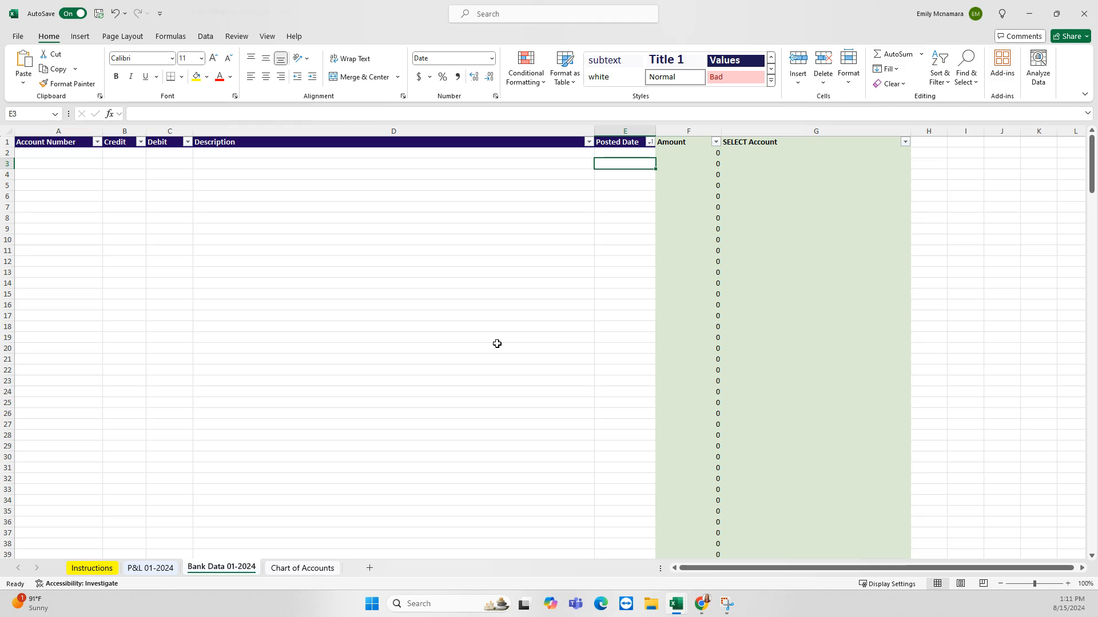
left_click(124, 176)
left_click_drag(619, 191, 137, 225)
left_click_drag(69, 170, 71, 253)
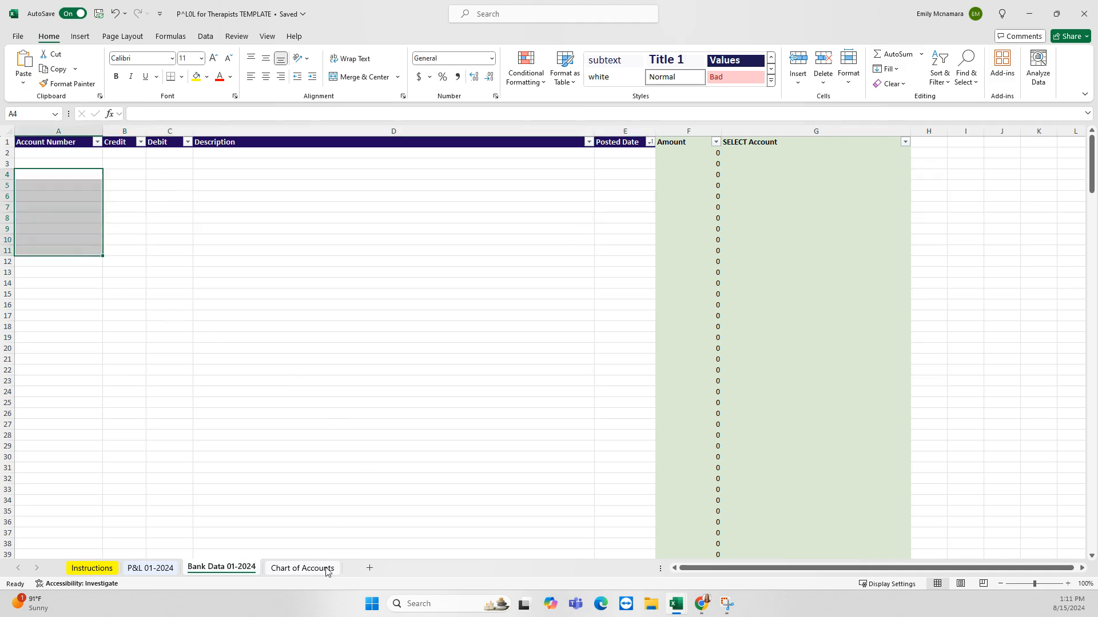
mouse_move(699, 608)
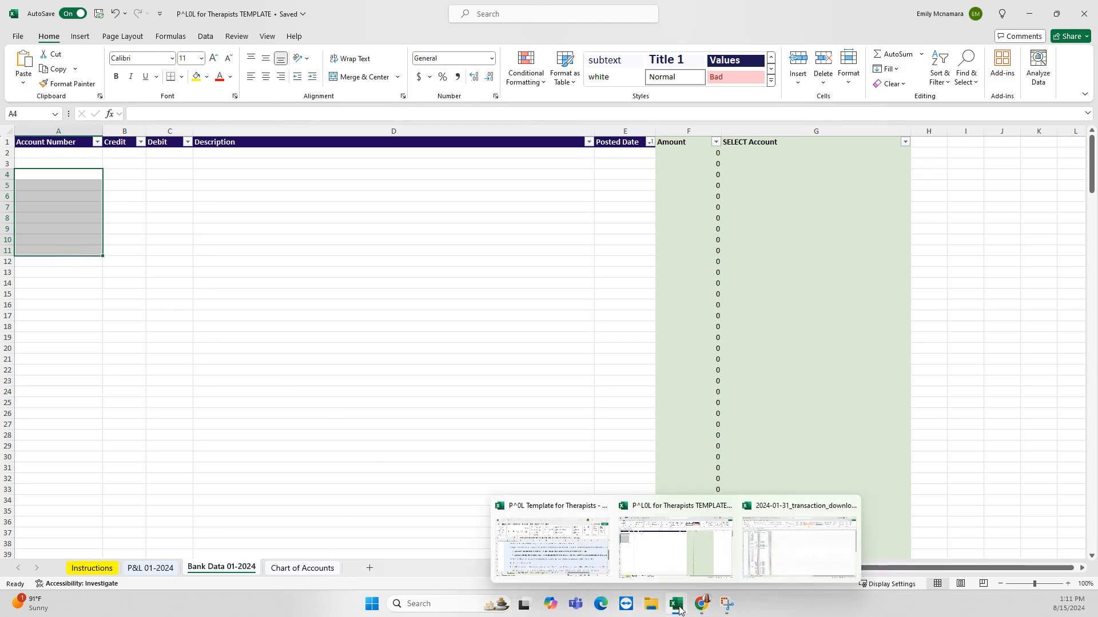
Copy transactions A2:E77 from the 2024-01-31_transaction_download workbook
left_click(761, 553)
left_click_drag(421, 336, 419, 327)
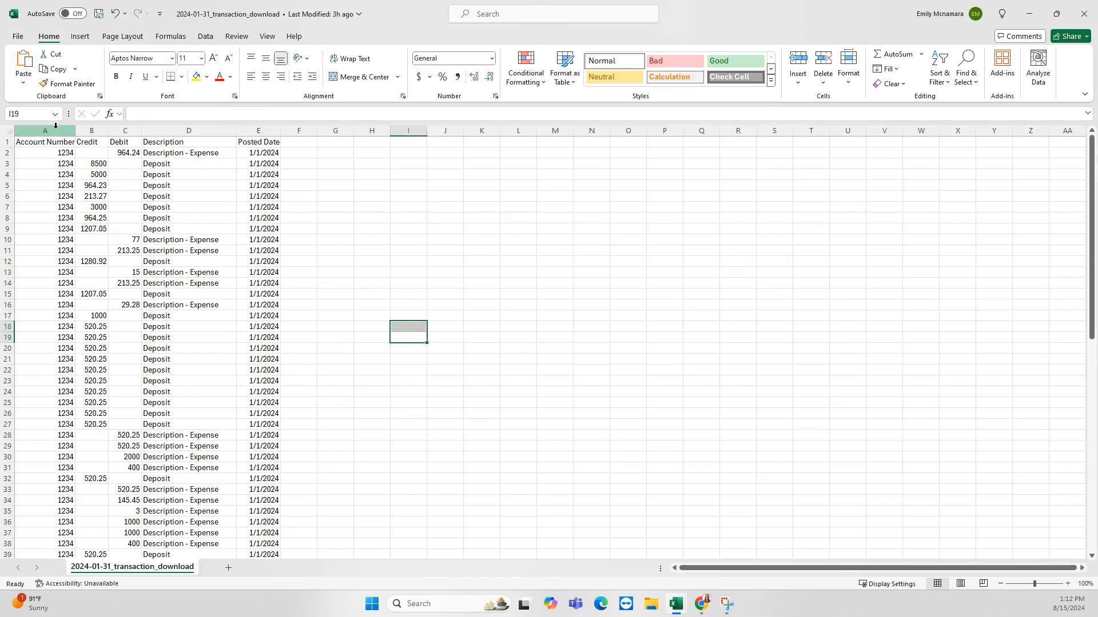
left_click(55, 155)
key("ctrl+shift+Right")
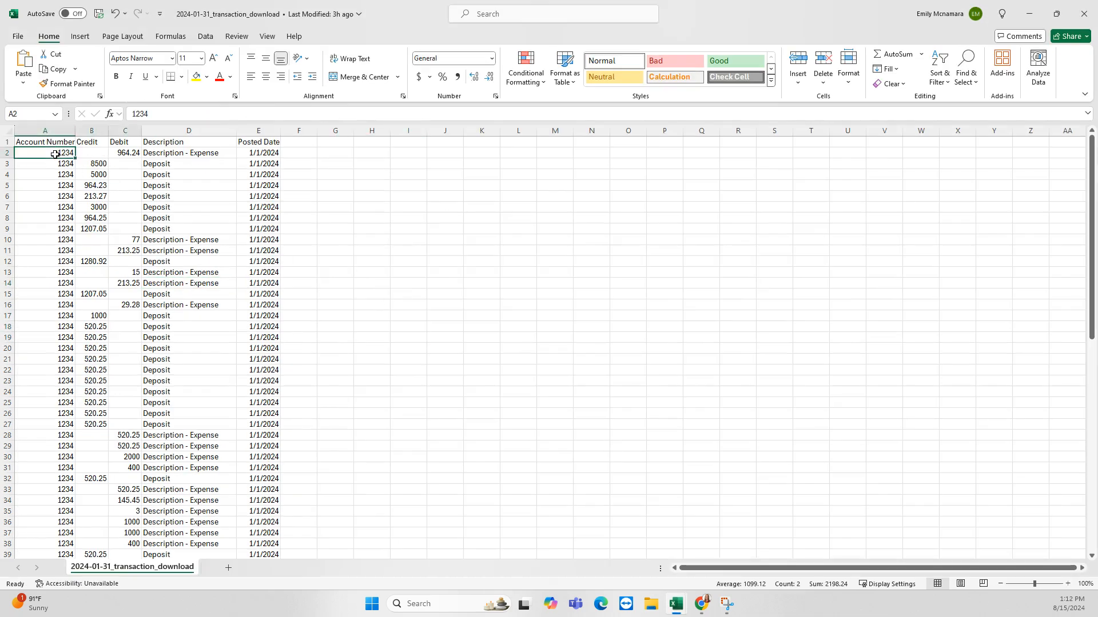
key("ctrl+shift+Right")
key("ctrl+shift+Down")
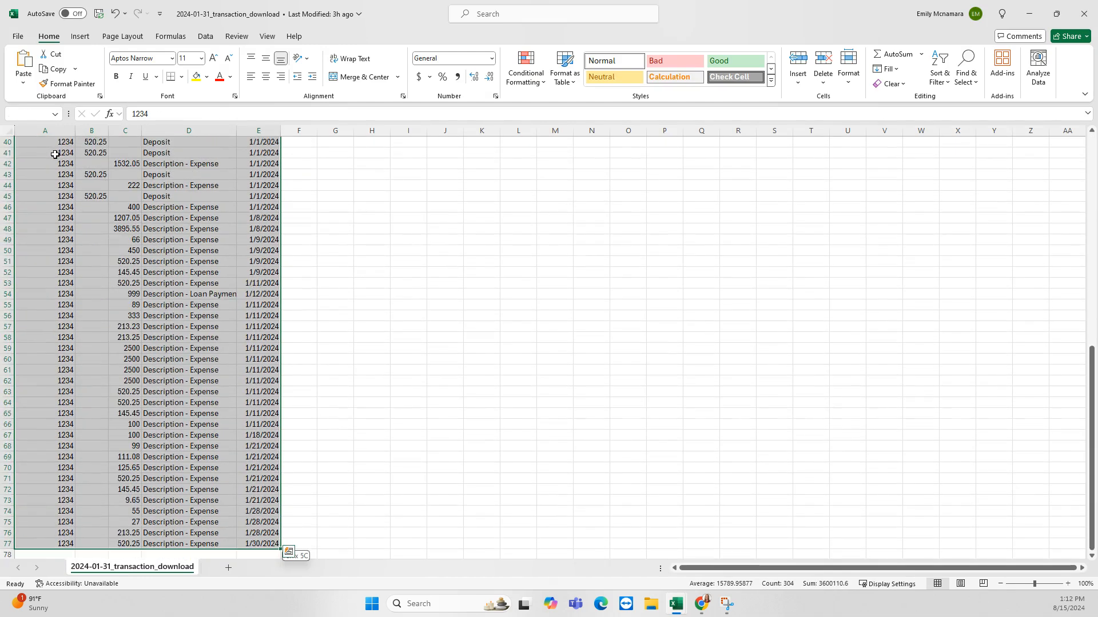
key("ctrl+c")
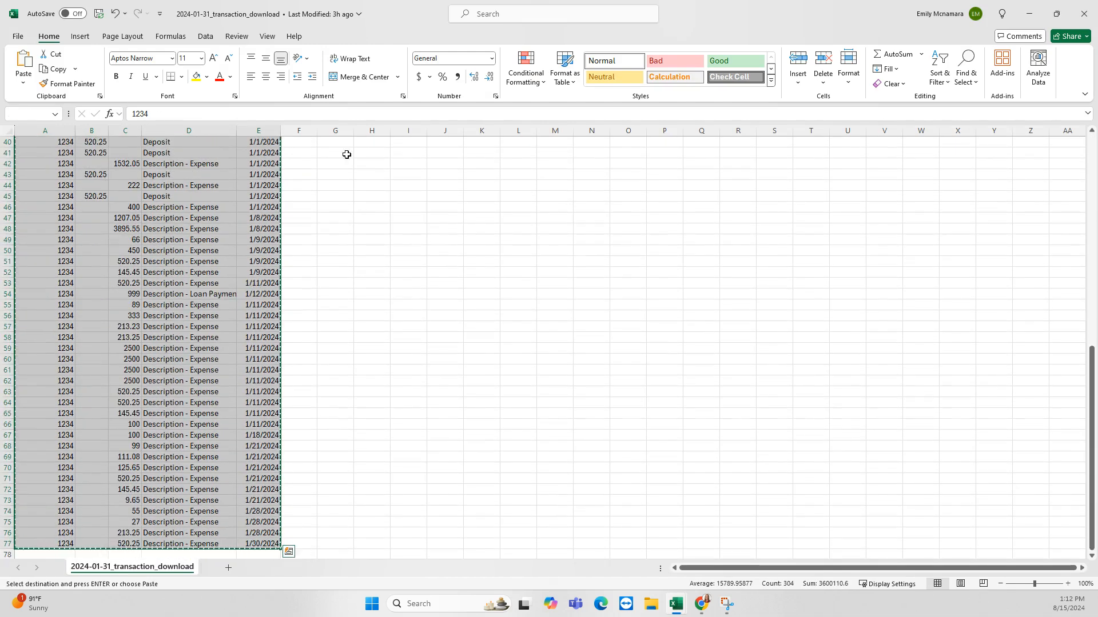
Paste the transactions at A2 of Bank Data 01-2024 as Values & Number Formatting, then scroll to check them
left_click(1029, 16)
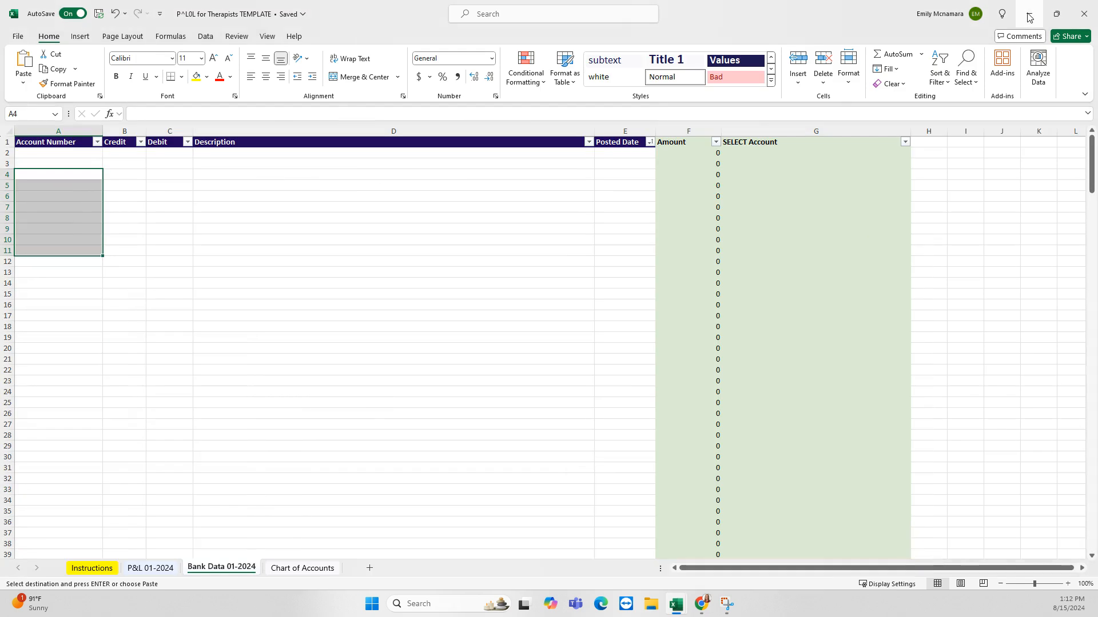
left_click(70, 156)
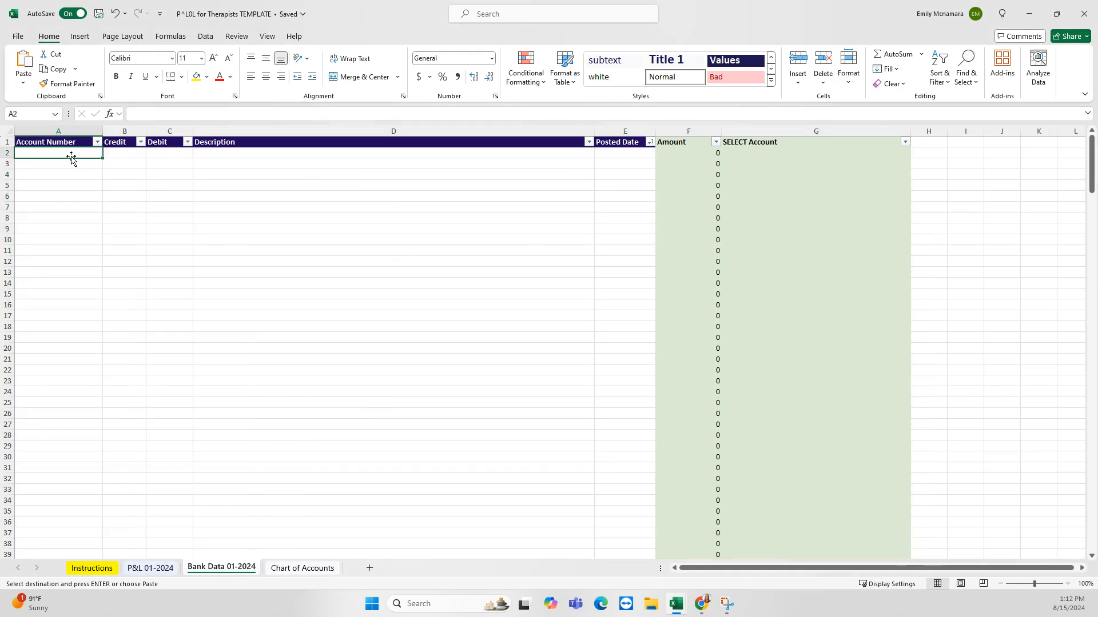
right_click(72, 155)
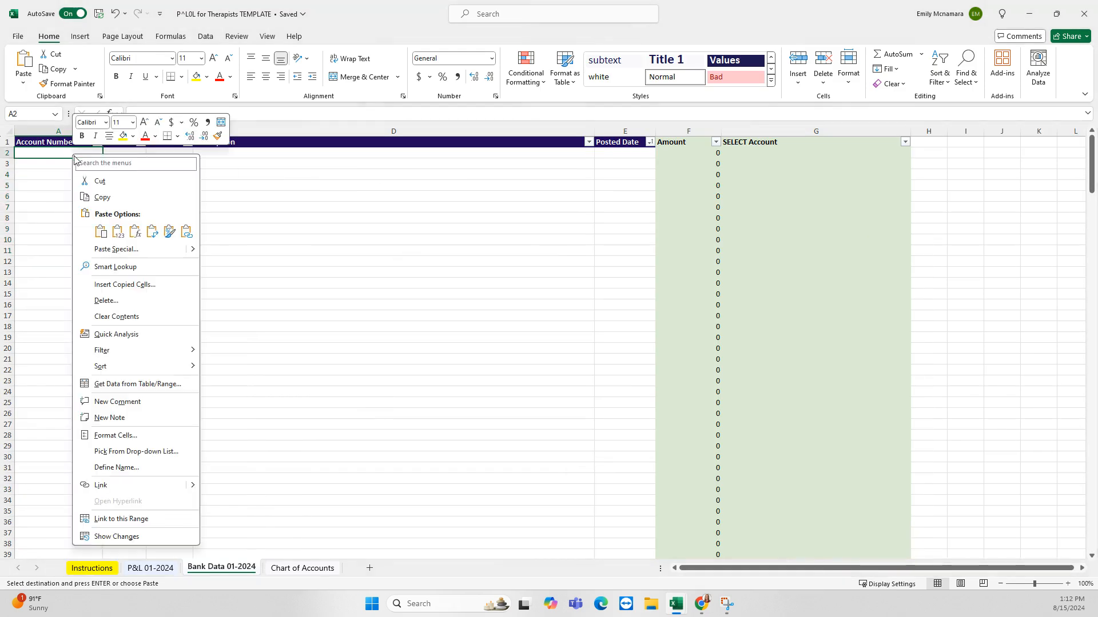
mouse_move(176, 255)
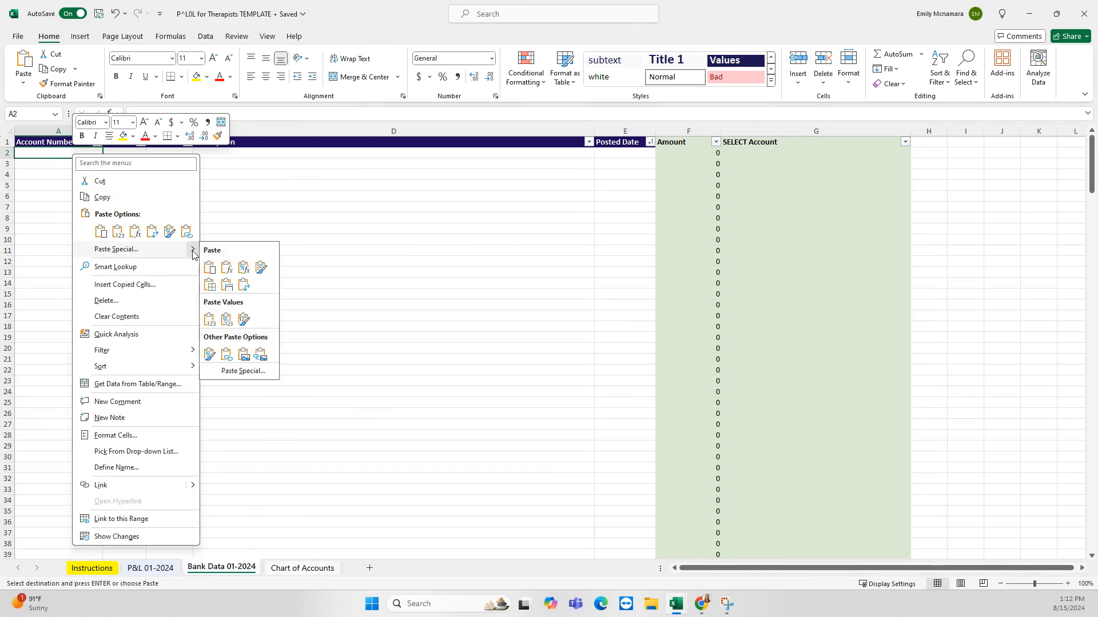
left_click(209, 322)
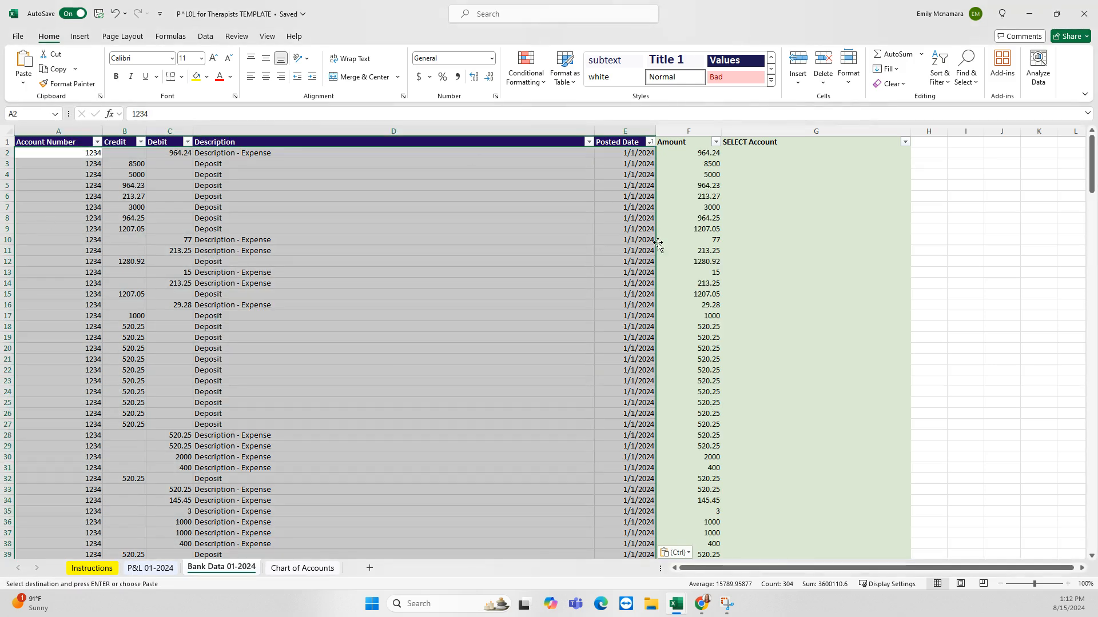
scroll(519, 275, "down", 1)
scroll(519, 275, "down", 14)
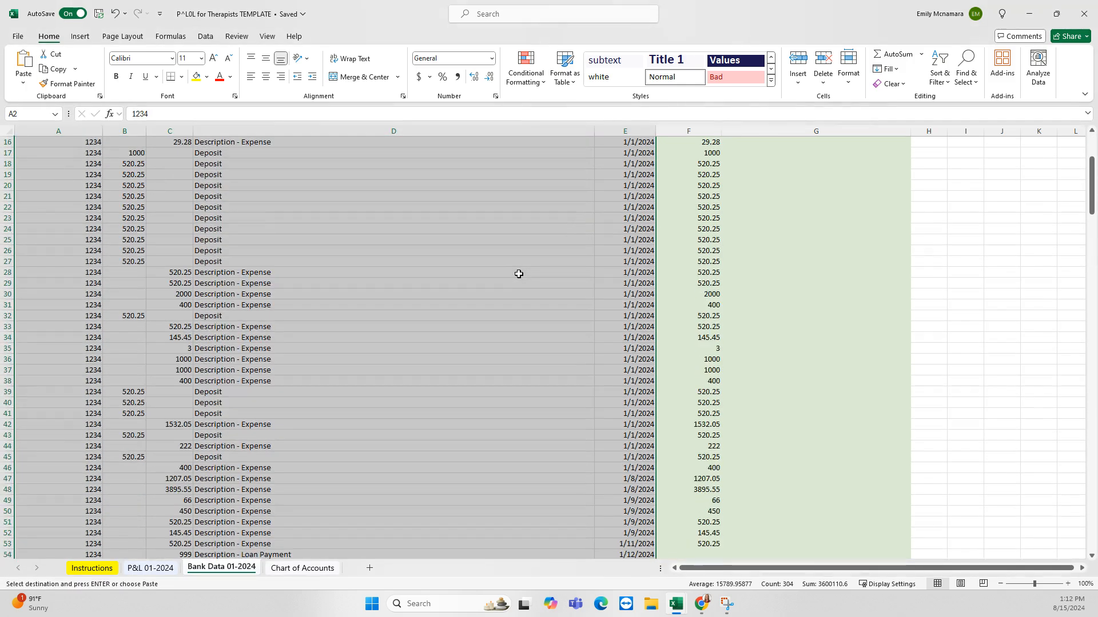
scroll(524, 274, "down", 2)
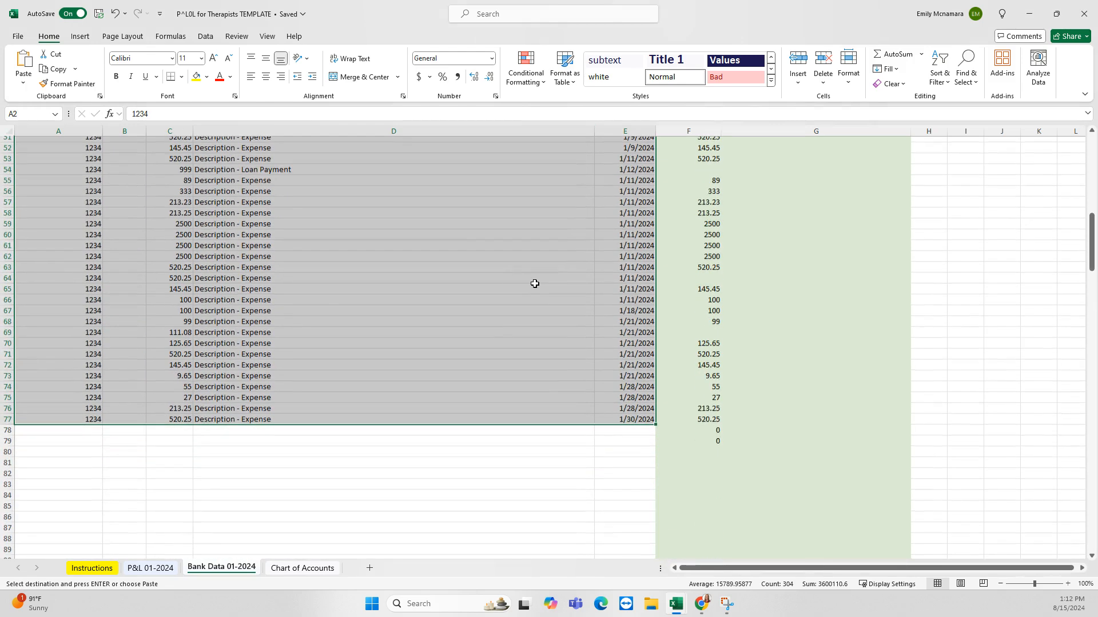
scroll(183, 434, "up", 17)
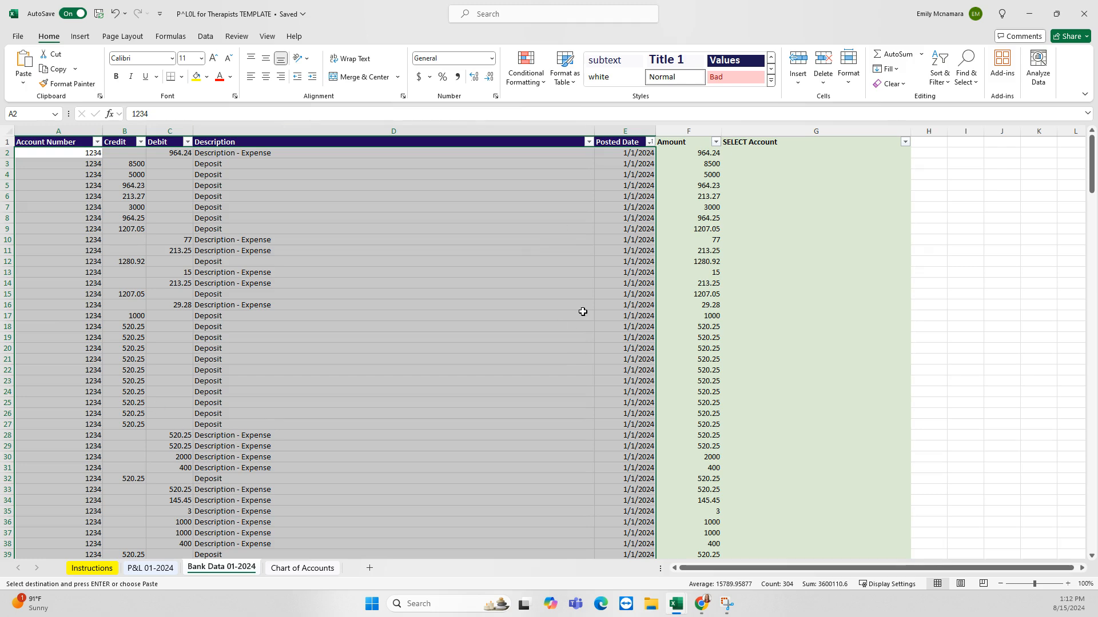
Copy the =IF(B2="",C2,B2) Amount formula from F2 down column F through row 77
left_click(691, 155)
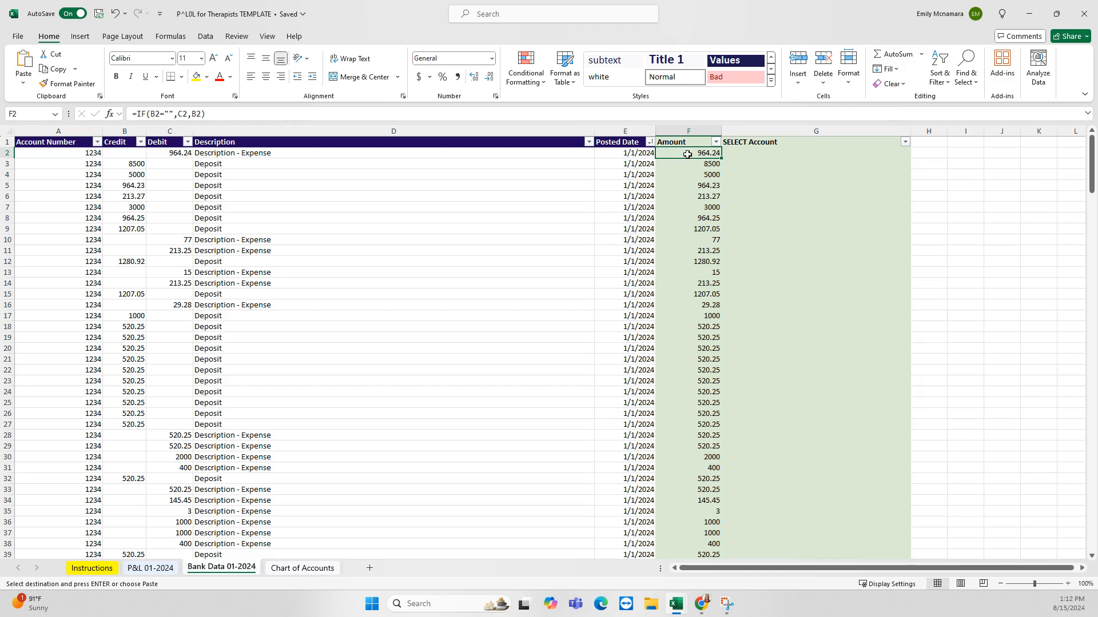
left_click(746, 153)
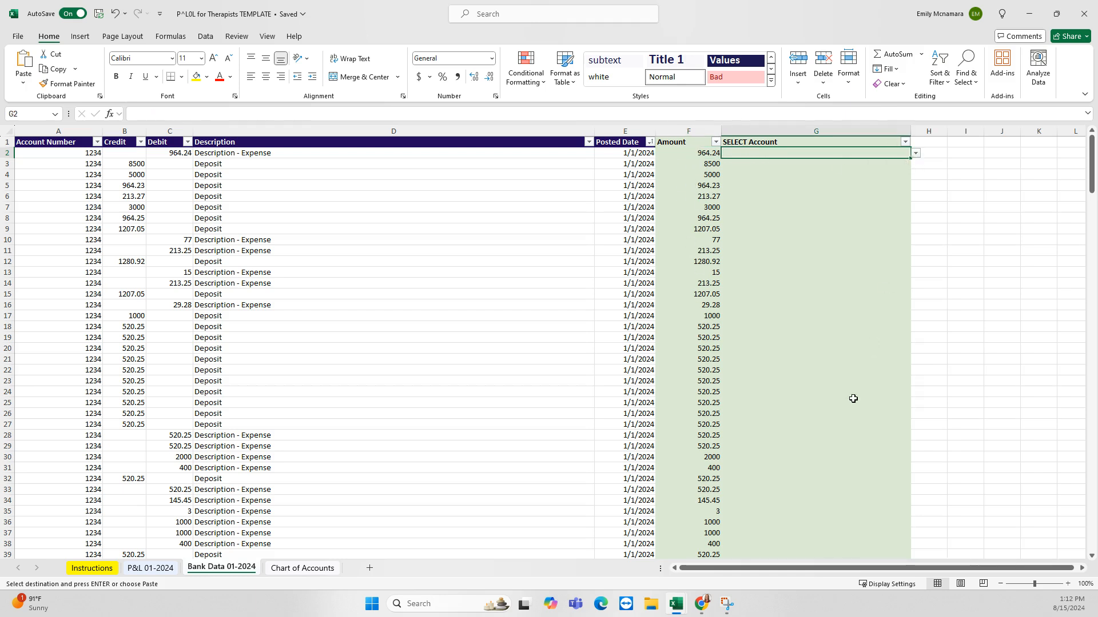
left_click_drag(691, 143, 769, 133)
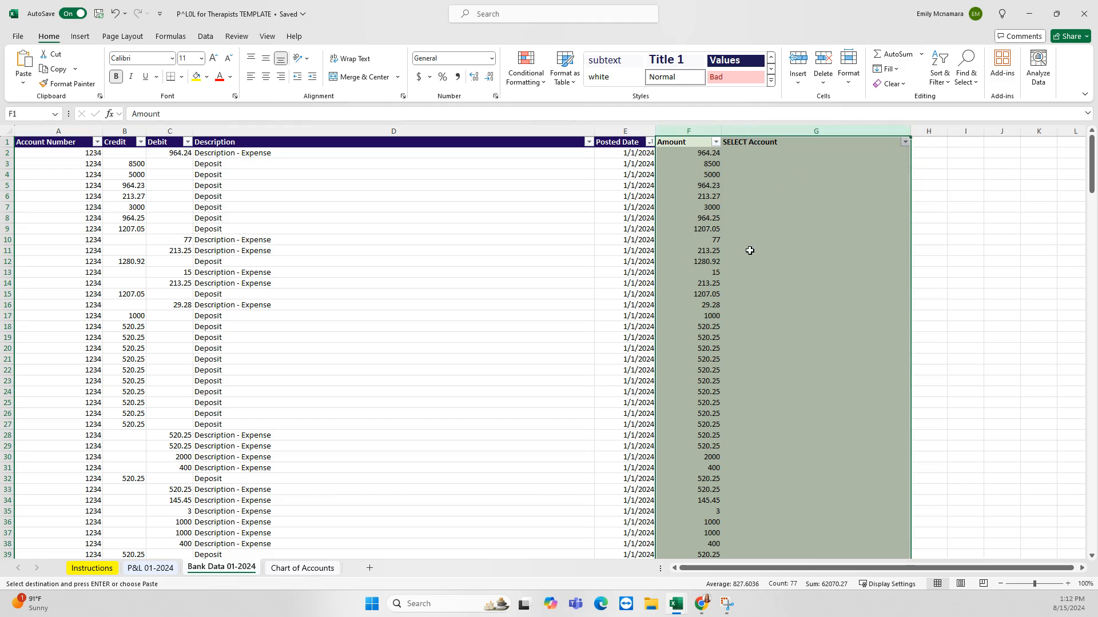
left_click(685, 154)
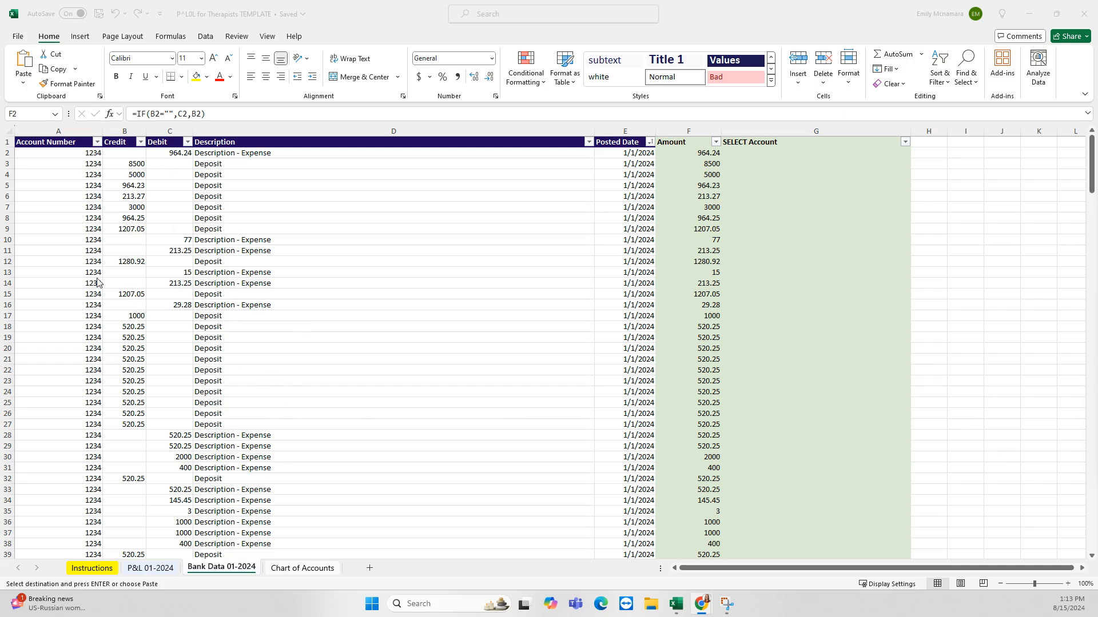
key("alt+Tab")
key("ctrl+v")
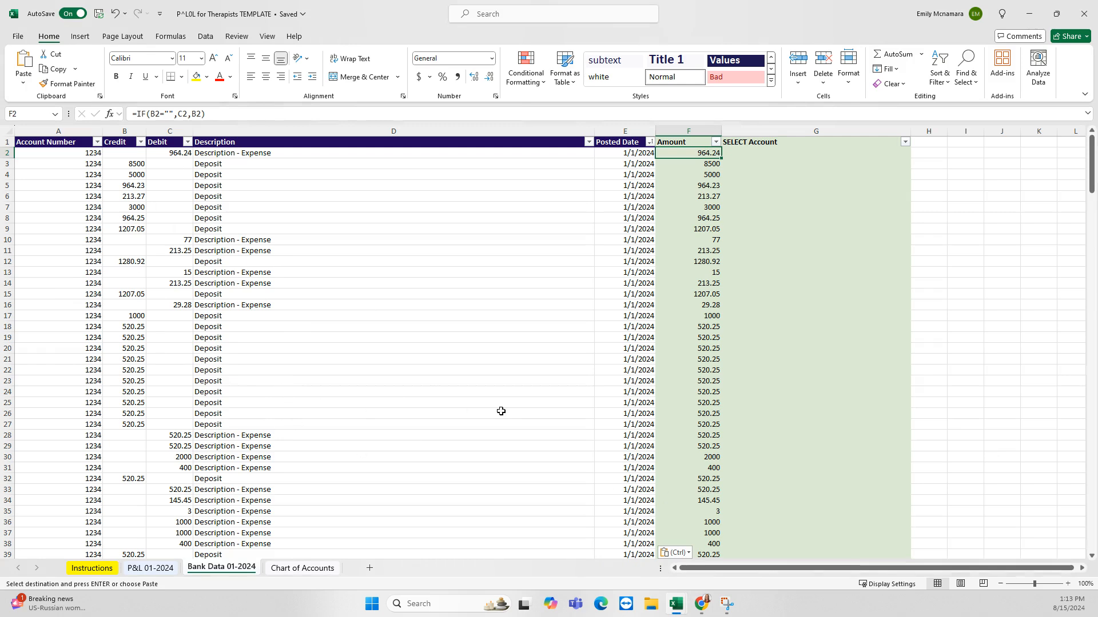
scroll(461, 343, "down", 20)
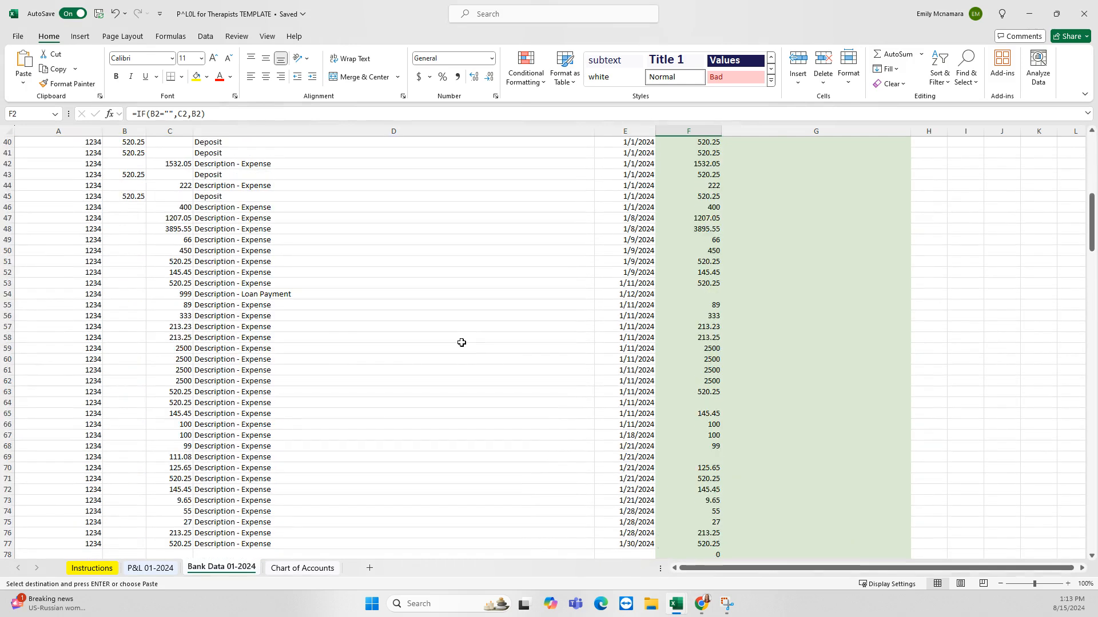
Clear the cells A78:E100 below the last transaction
mouse_move(80, 262)
left_mouse_down()
mouse_move(581, 299)
mouse_move(605, 497)
left_mouse_up()
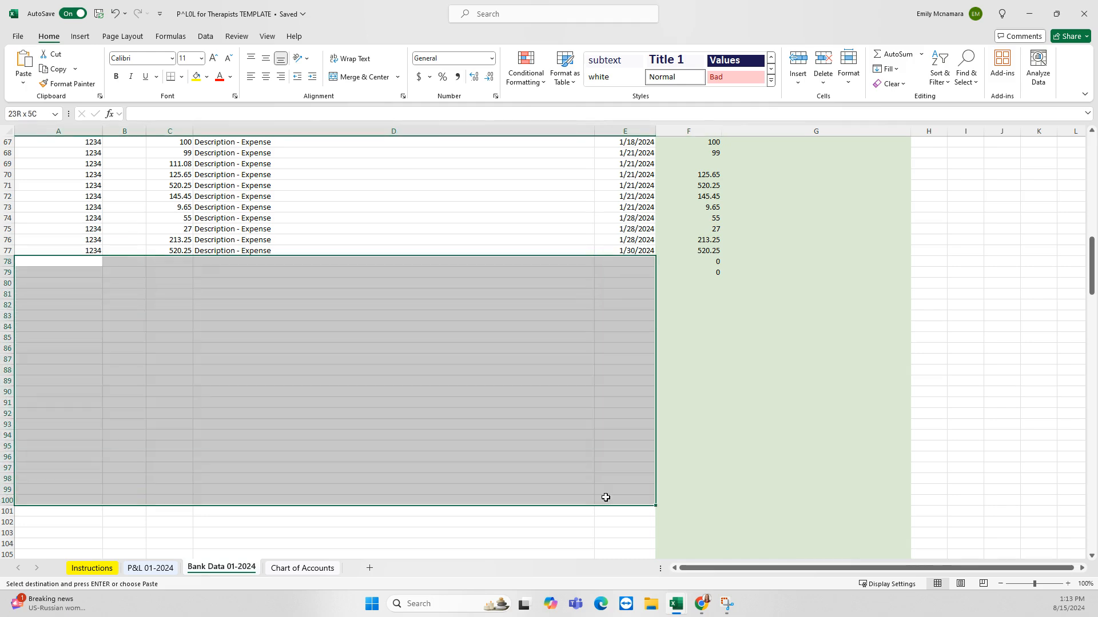
scroll(561, 439, "down", 12)
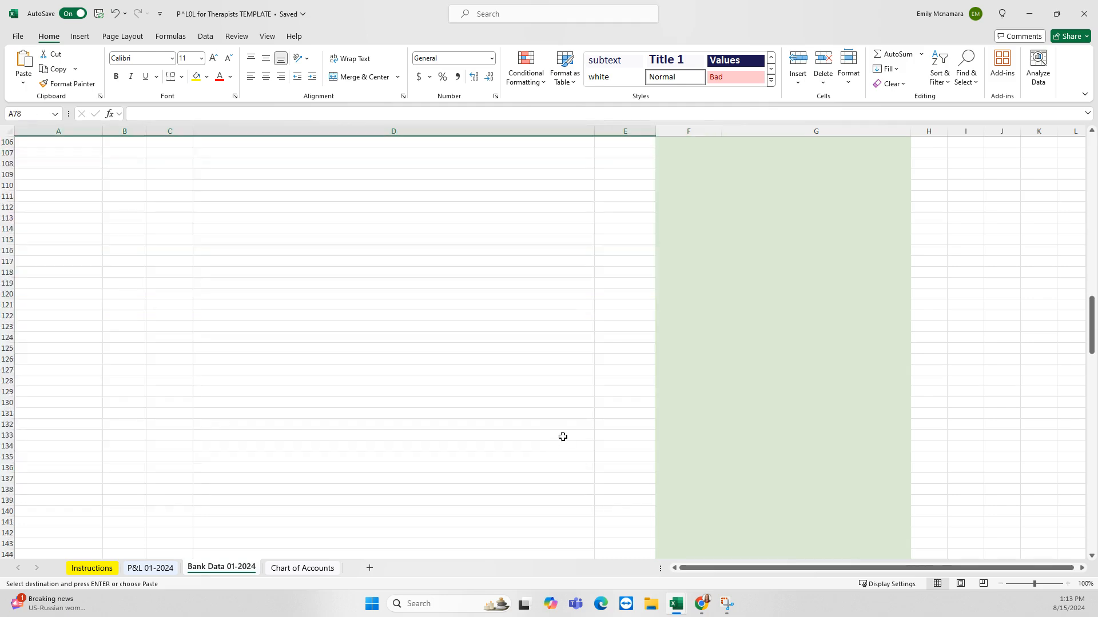
scroll(563, 437, "up", 14)
key("ctrl+v")
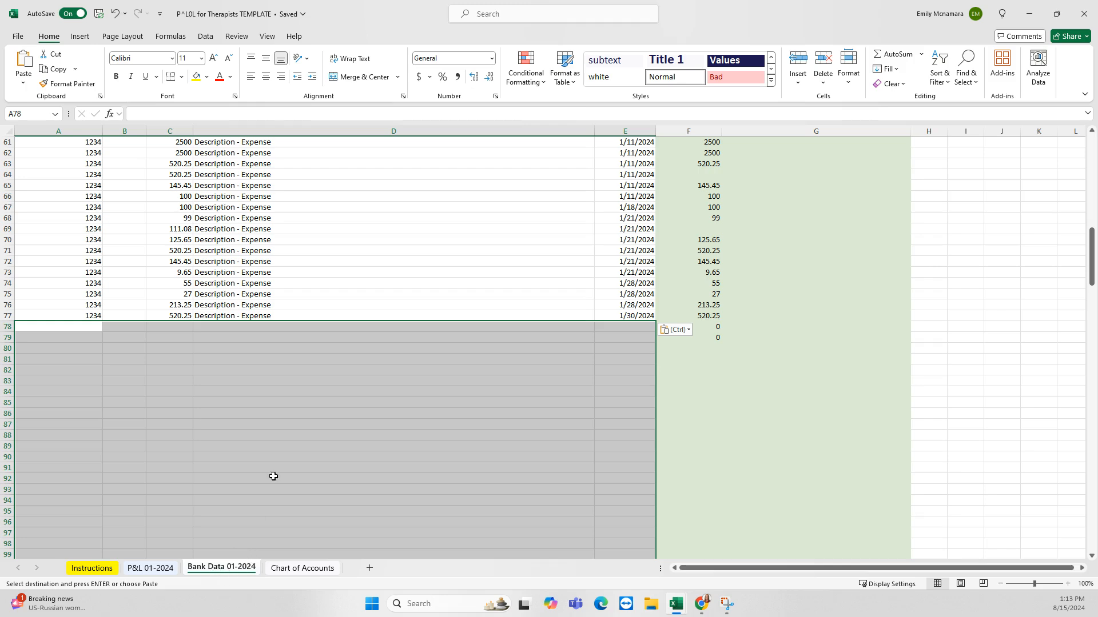
scroll(298, 423, "up", 20)
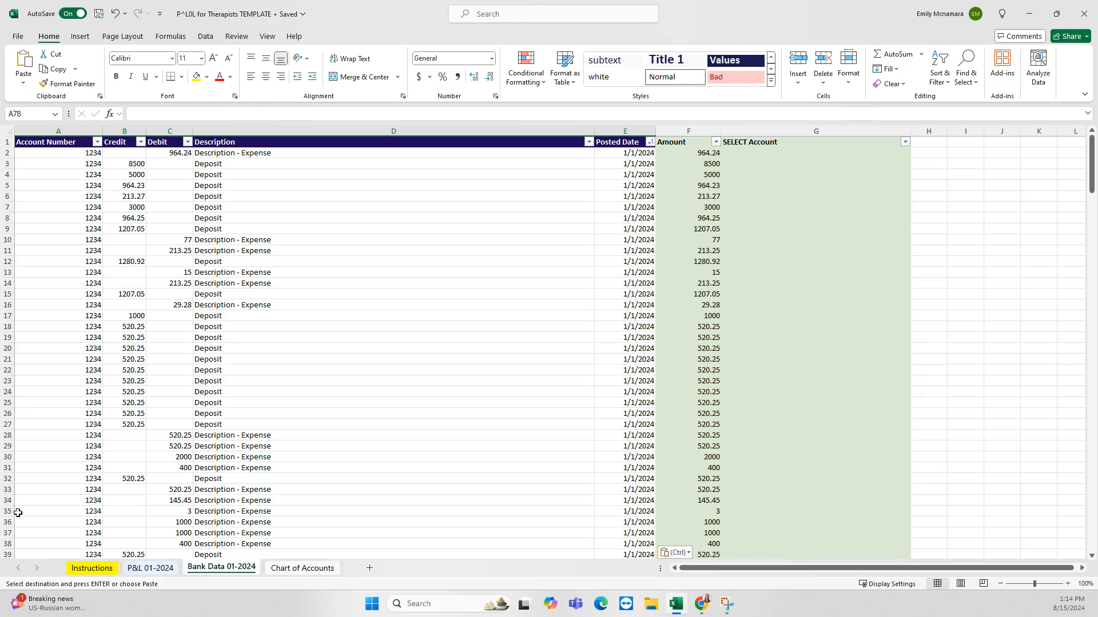
Check that the table data now ends at row 77, inspecting the blank cells B78:D78
scroll(508, 429, "down", 20)
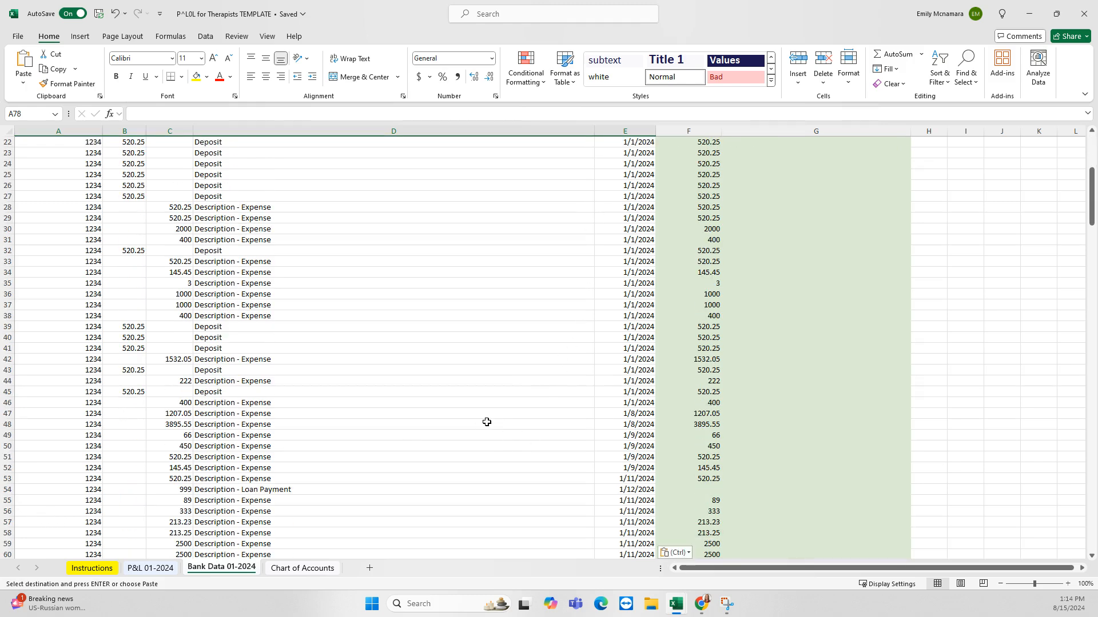
left_click(300, 424)
scroll(301, 423, "down", 7)
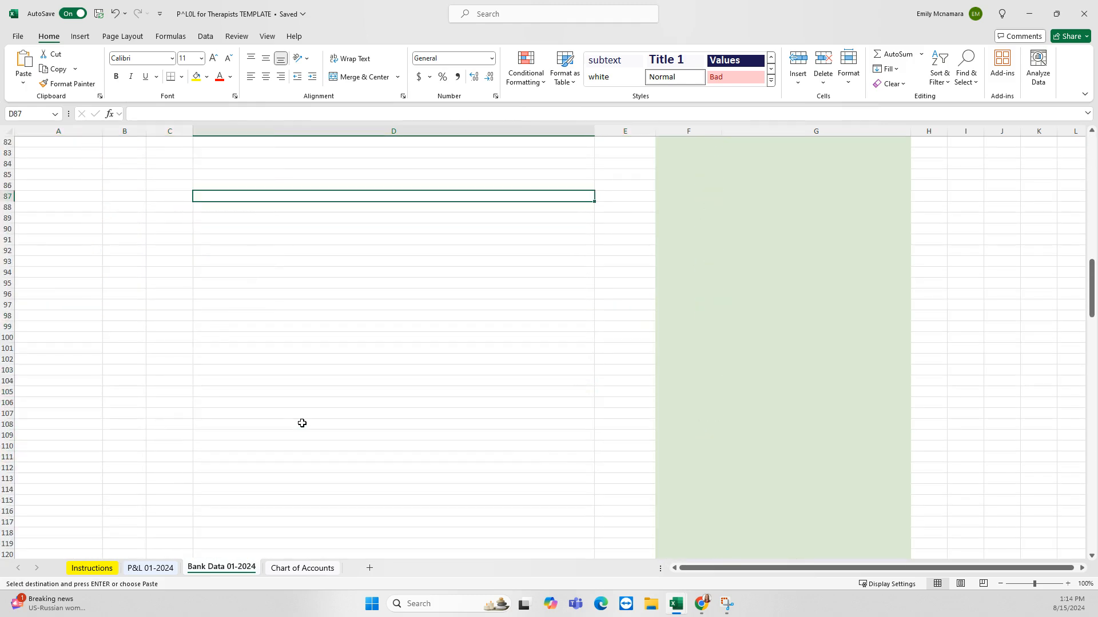
scroll(303, 423, "up", 9)
scroll(61, 396, "up", 13)
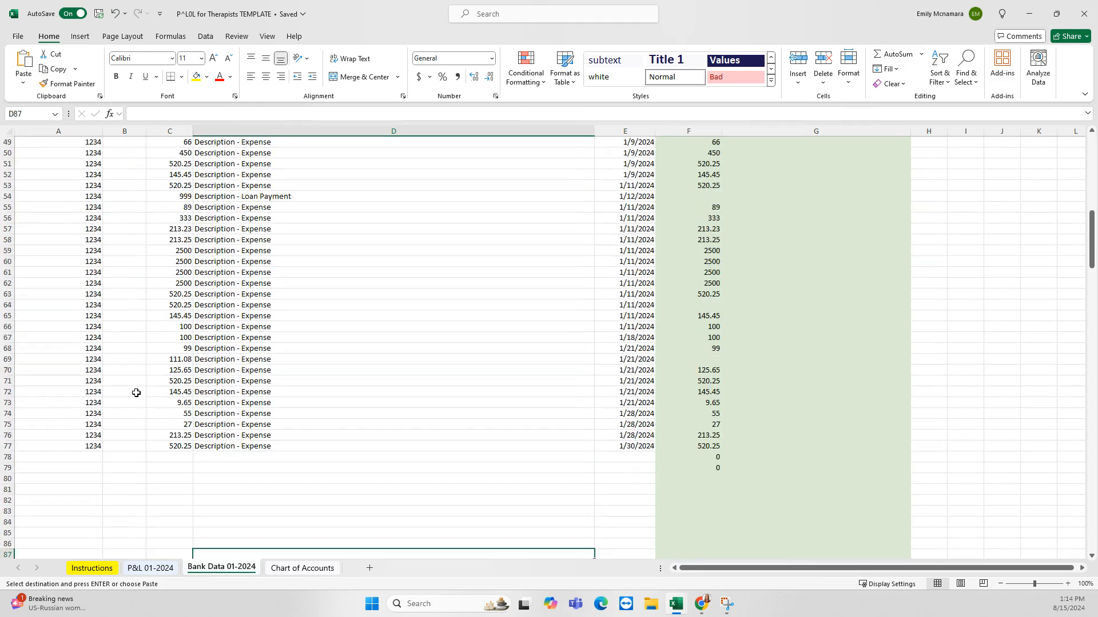
scroll(271, 397, "up", 3)
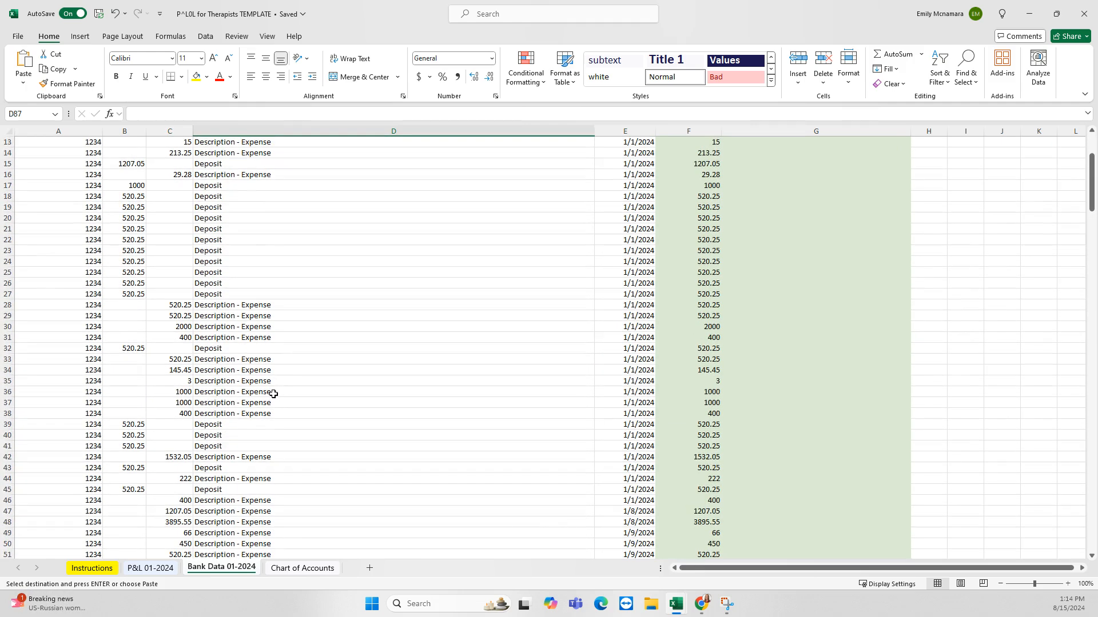
scroll(291, 382, "down", 17)
left_click_drag(142, 358, 422, 361)
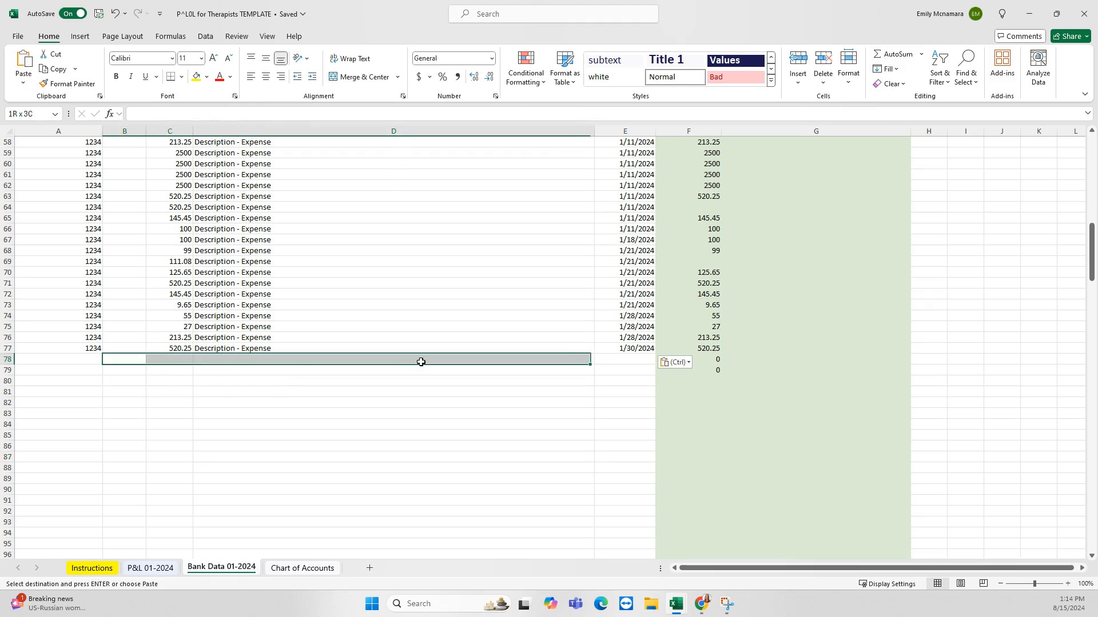
left_click(441, 413)
scroll(467, 421, "up", 1)
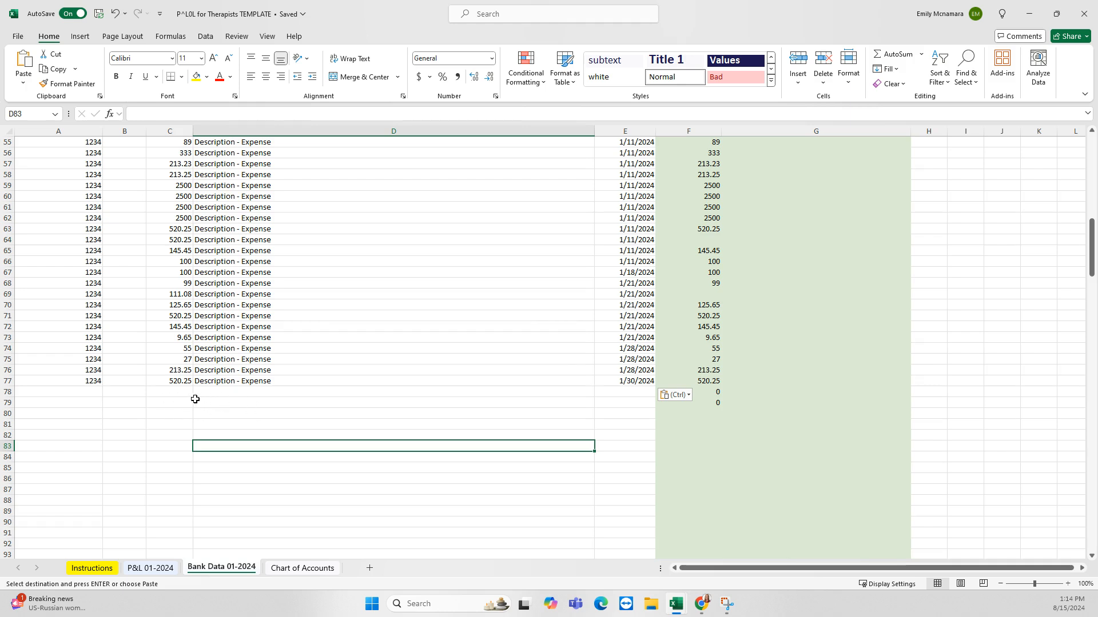
left_click(79, 394)
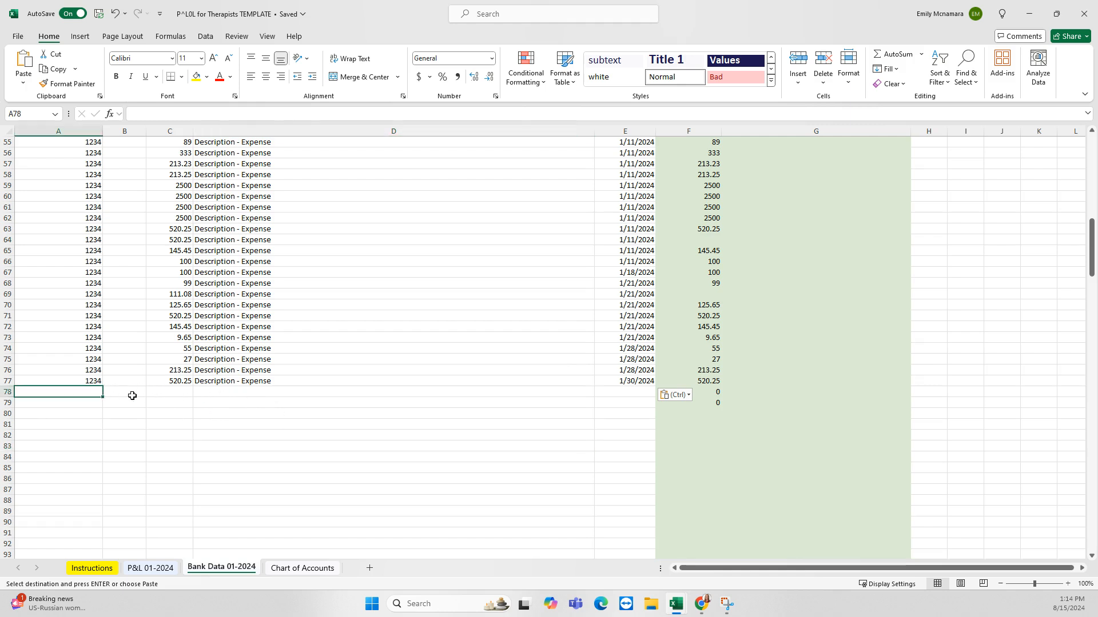
left_click(169, 392)
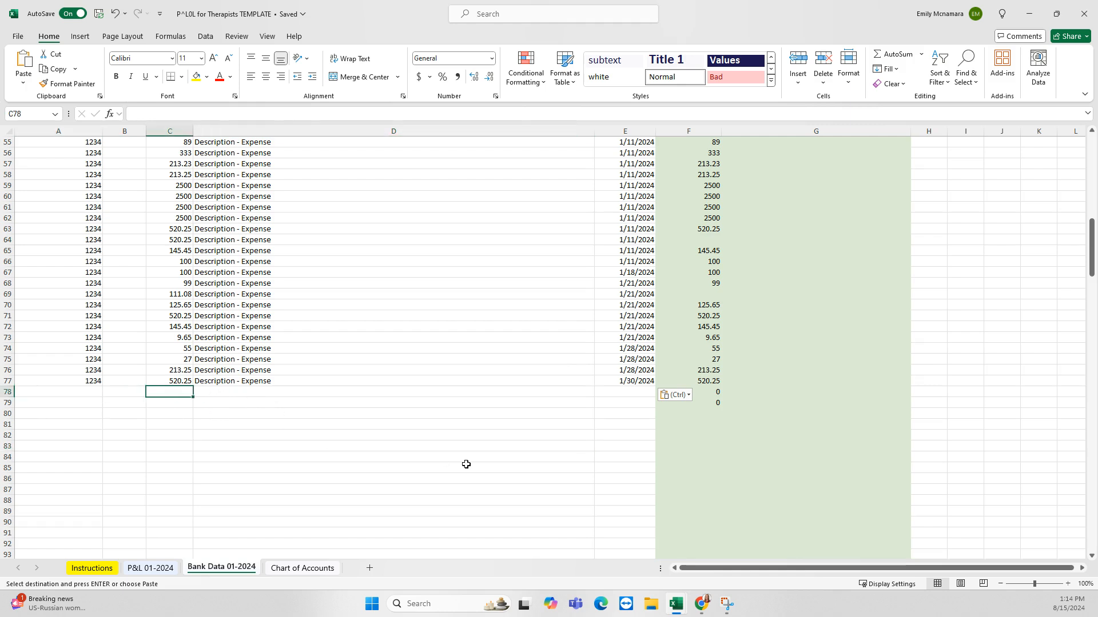
type("500")
key("Return")
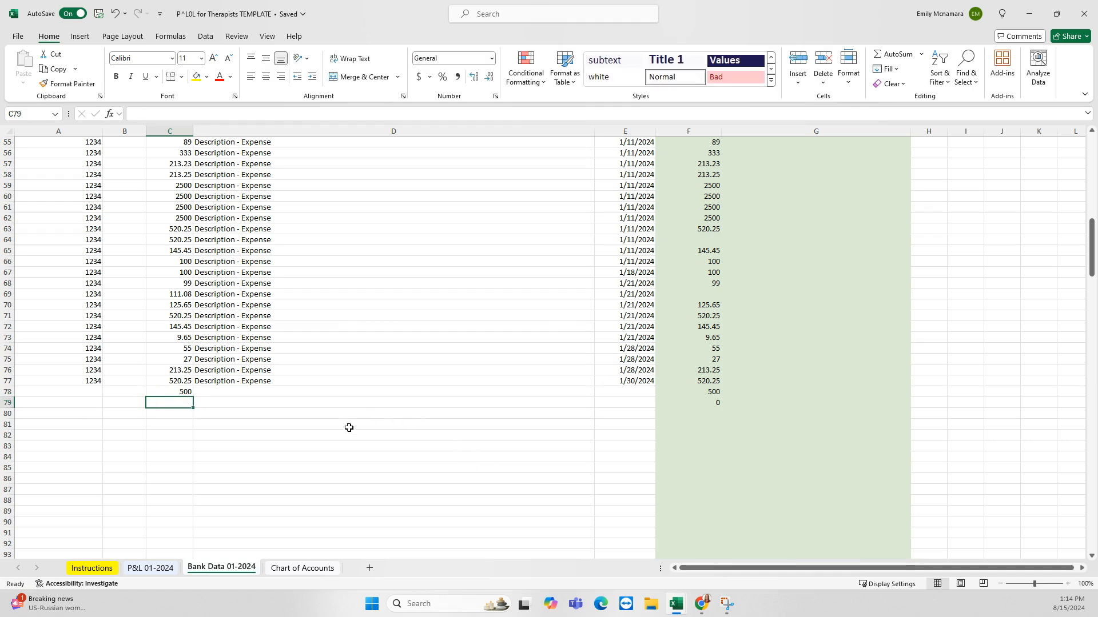
left_click(282, 394)
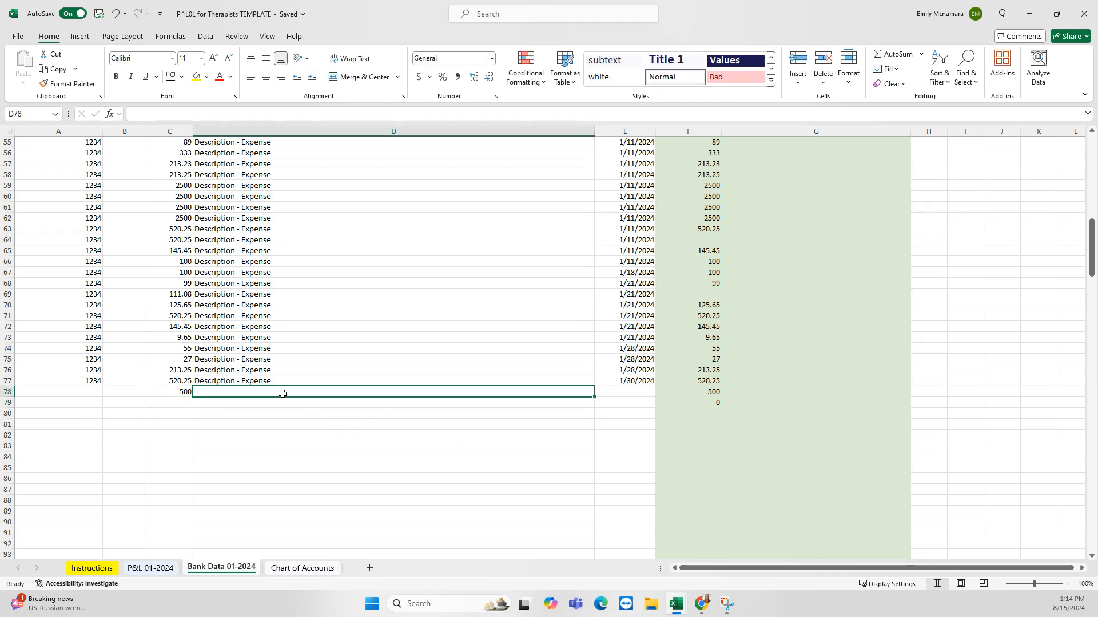
type("skdgfnsdnf")
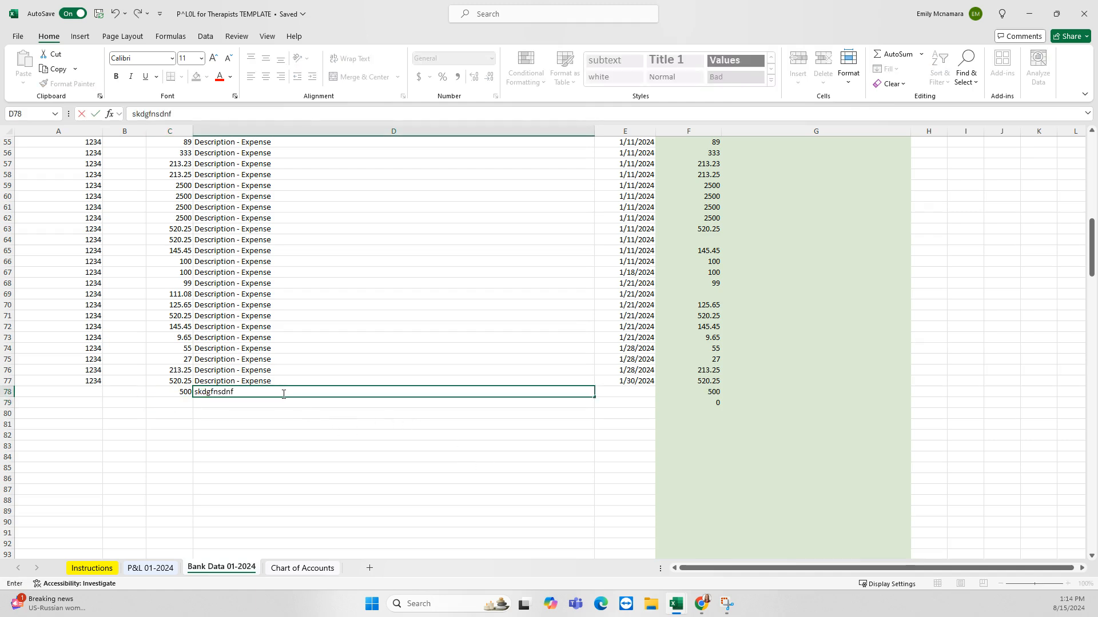
left_click(629, 392)
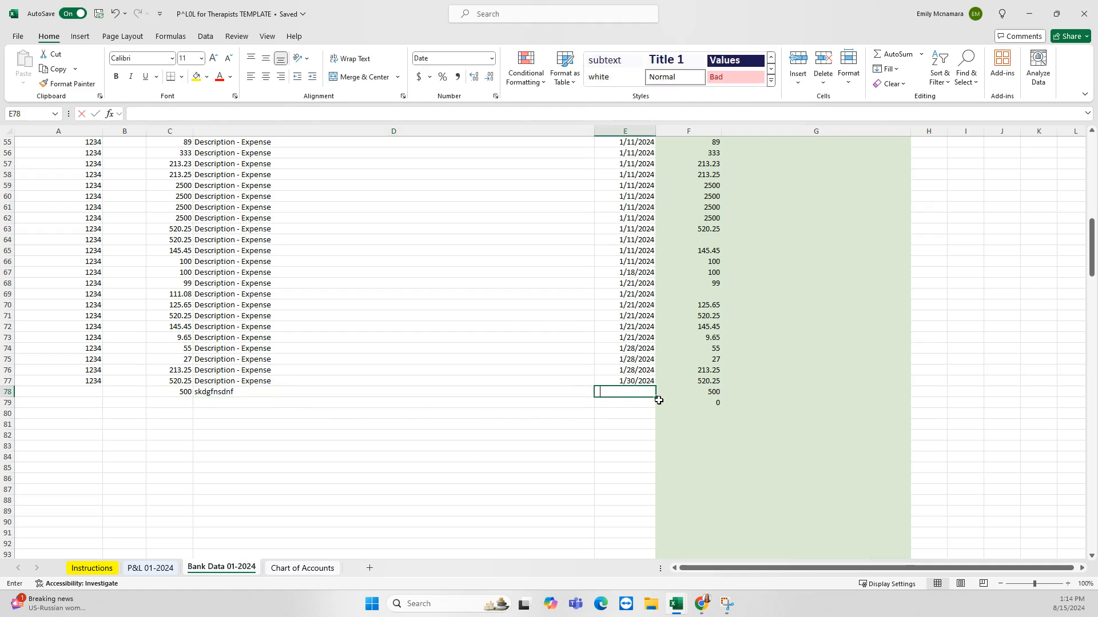
type("1/15/24")
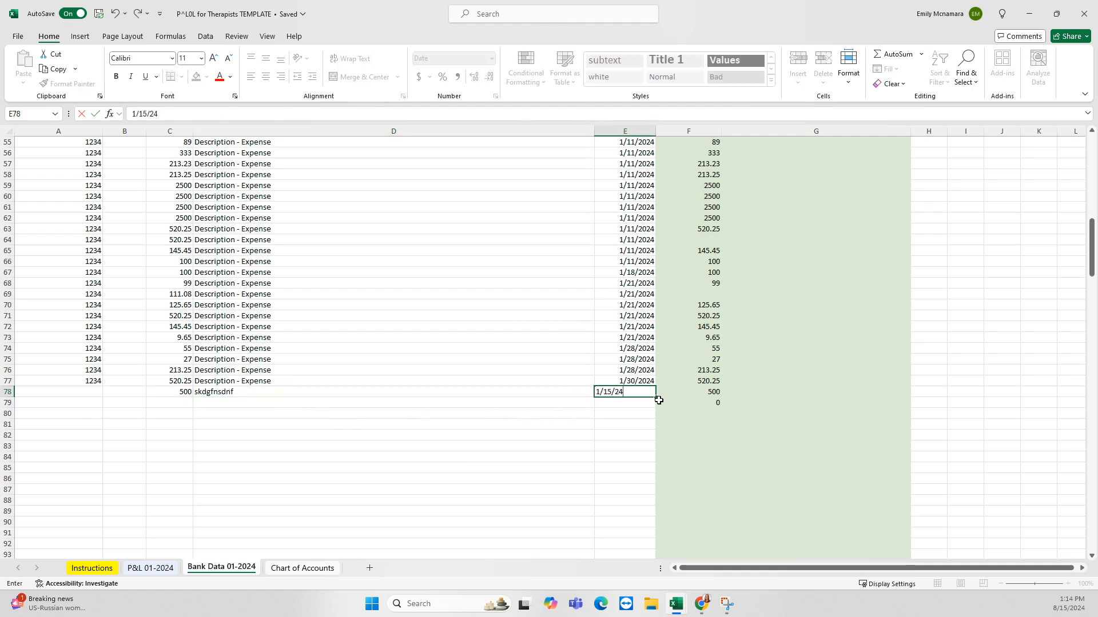
key("Return")
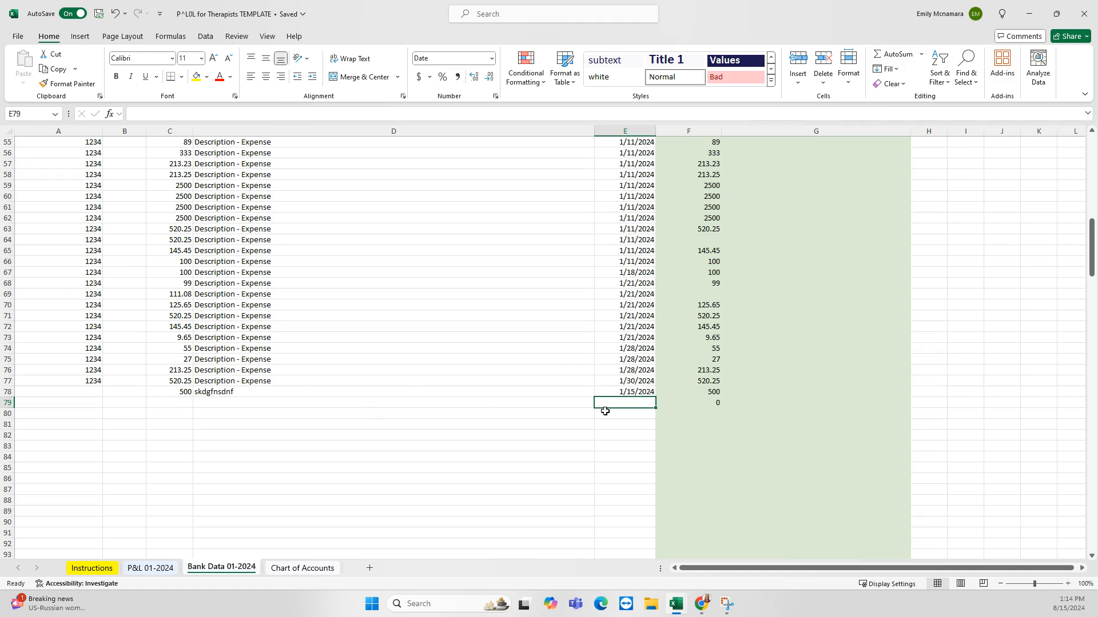
left_click_drag(144, 393, 608, 391)
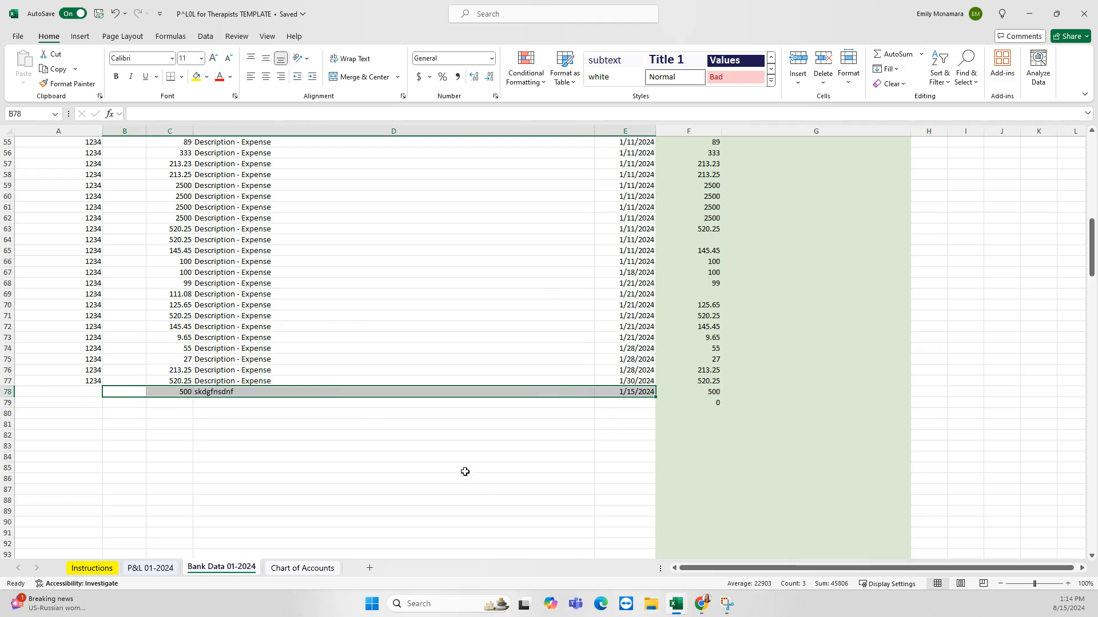
key("Delete")
scroll(409, 431, "up", 3)
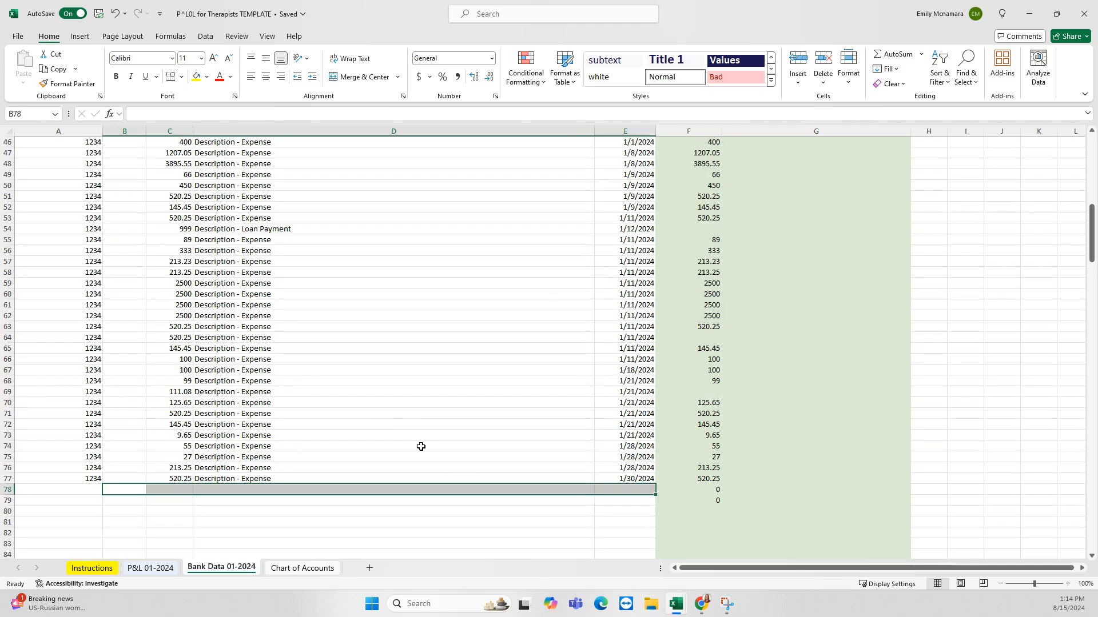
scroll(463, 437, "down", 2)
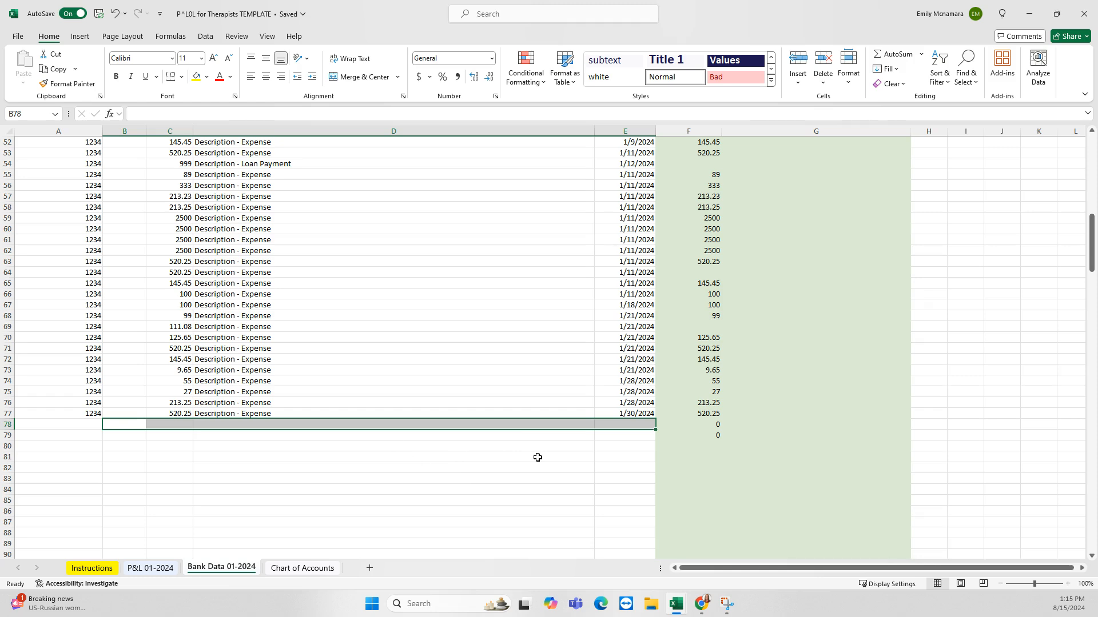
scroll(476, 448, "up", 17)
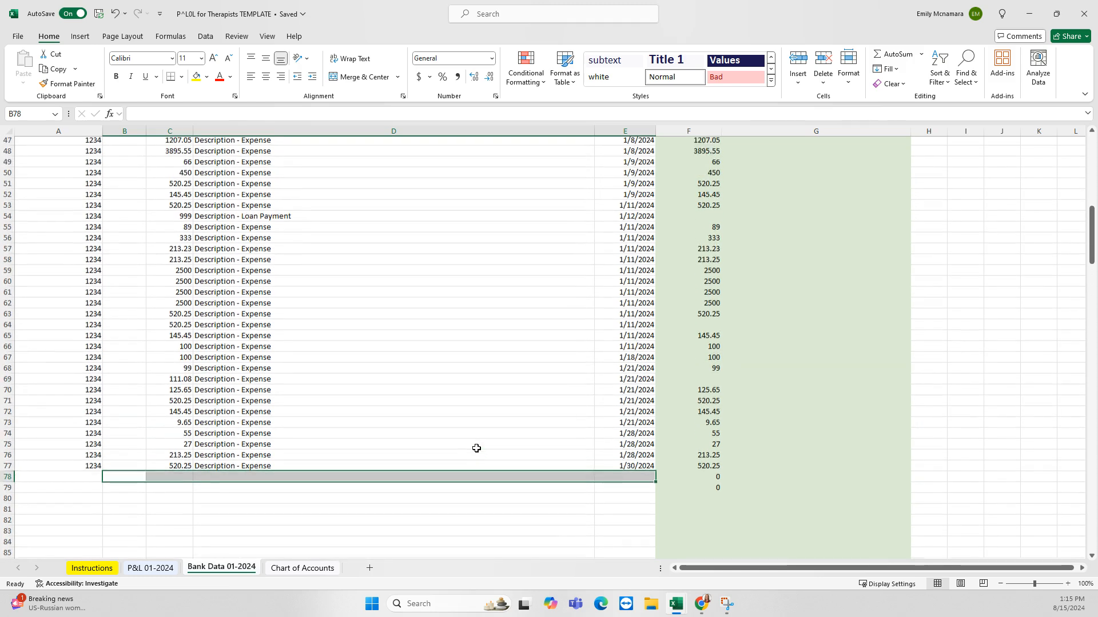
scroll(313, 399, "down", 16)
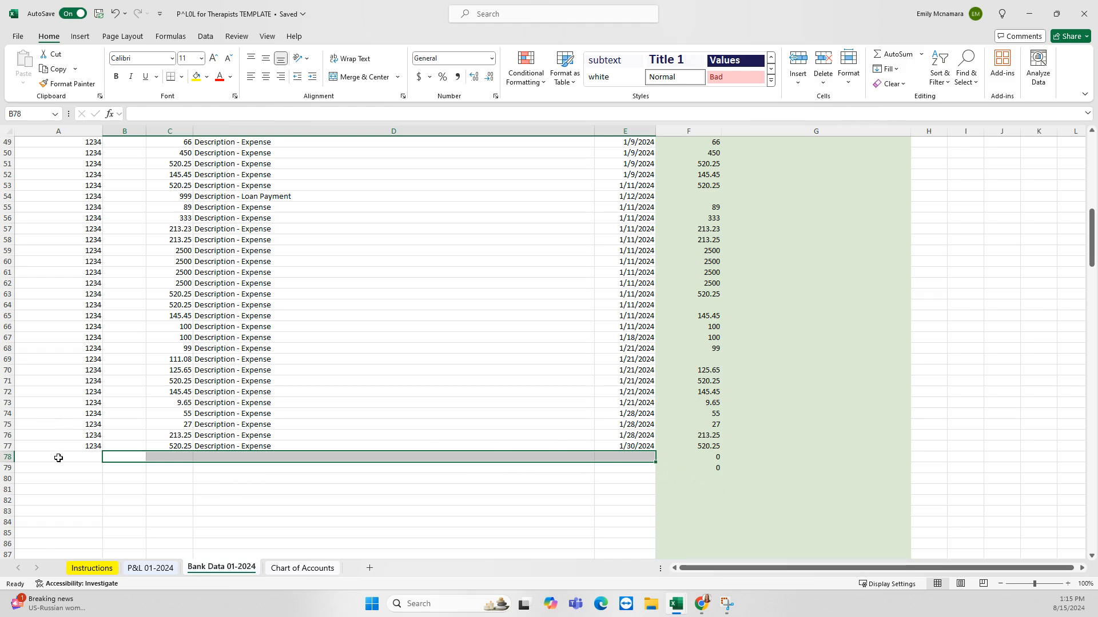
left_click(712, 447)
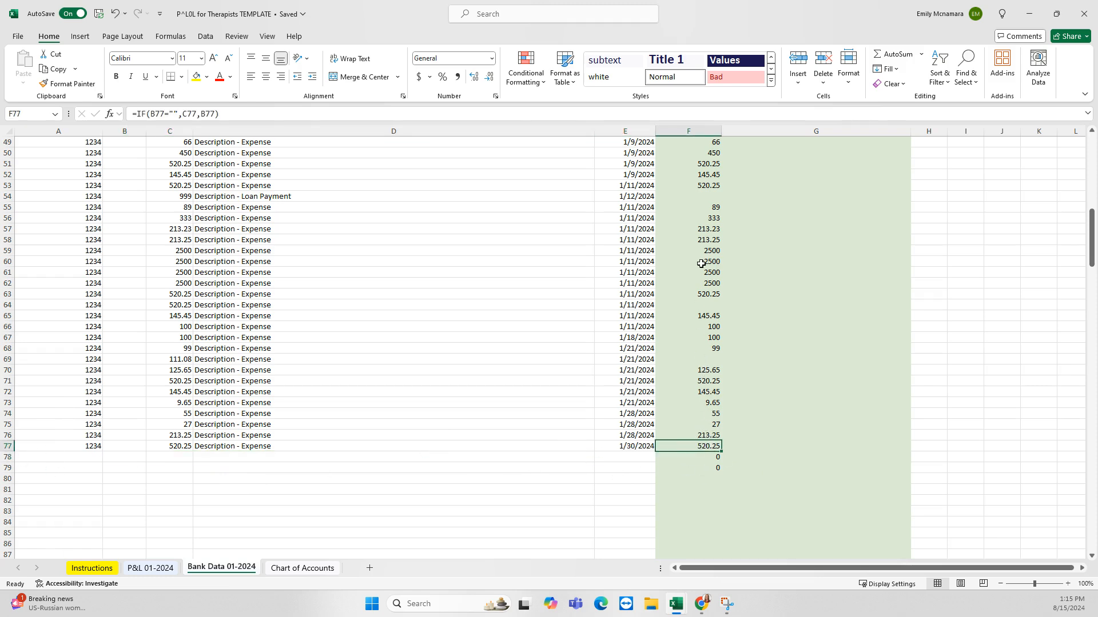
scroll(700, 264, "up", 3)
left_click(692, 284)
Clear the Amount cells F53 through F79
left_click_drag(691, 287, 701, 532)
key("Delete")
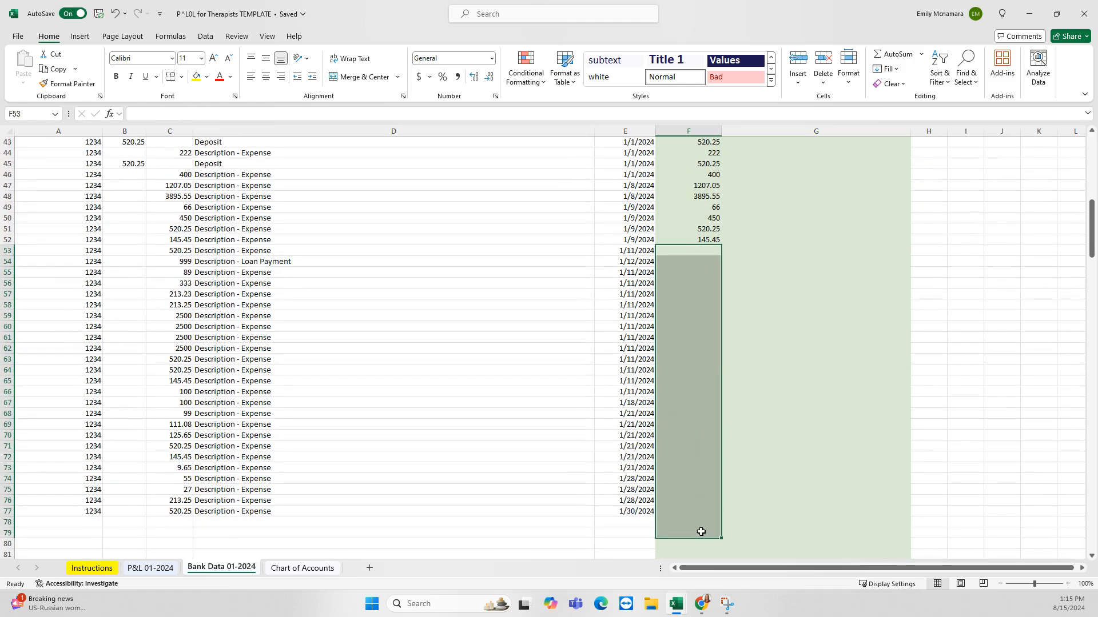
left_click(502, 362)
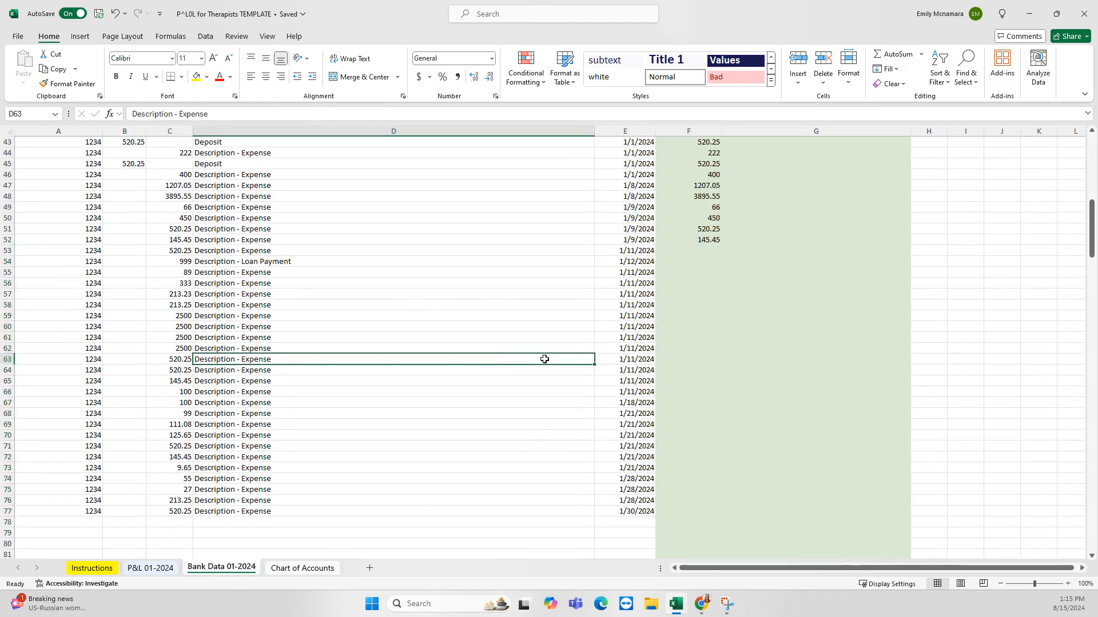
scroll(544, 358, "up", 14)
scroll(536, 356, "down", 9)
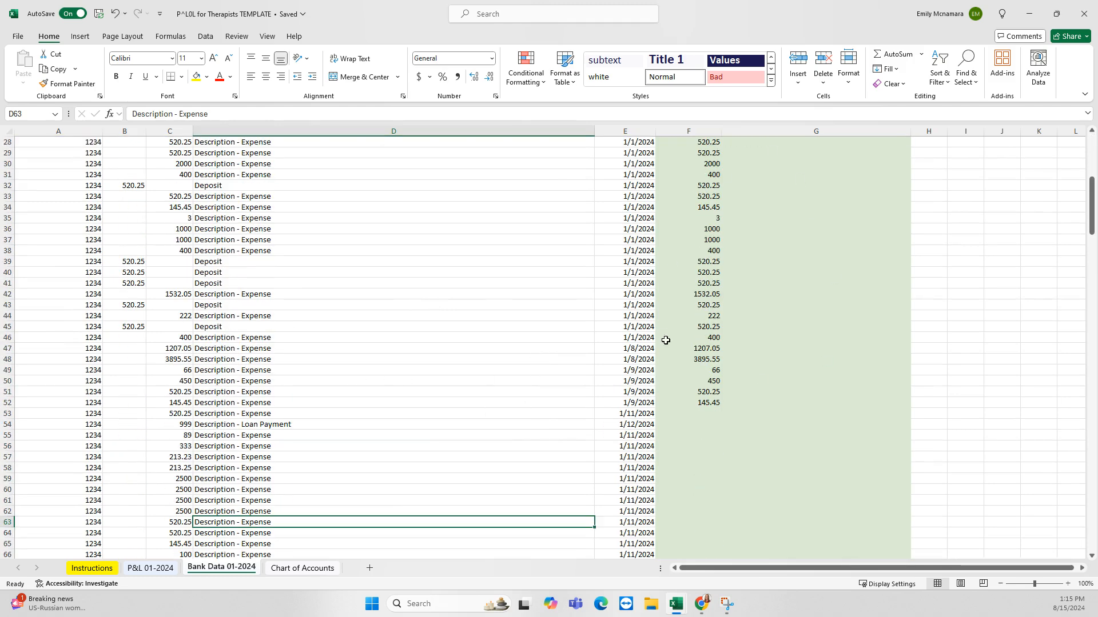
scroll(725, 172, "up", 7)
scroll(754, 458, "down", 8)
scroll(759, 451, "down", 5)
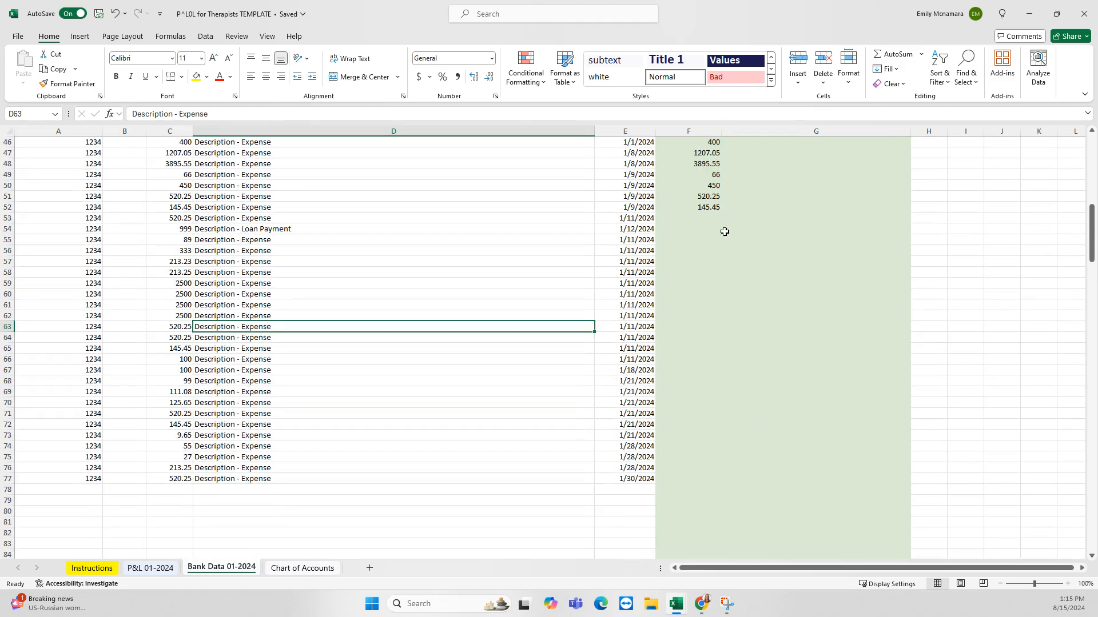
Fill the working Amount formula from F52 down to row 77
left_click(705, 208)
left_click_drag(722, 215, 709, 480)
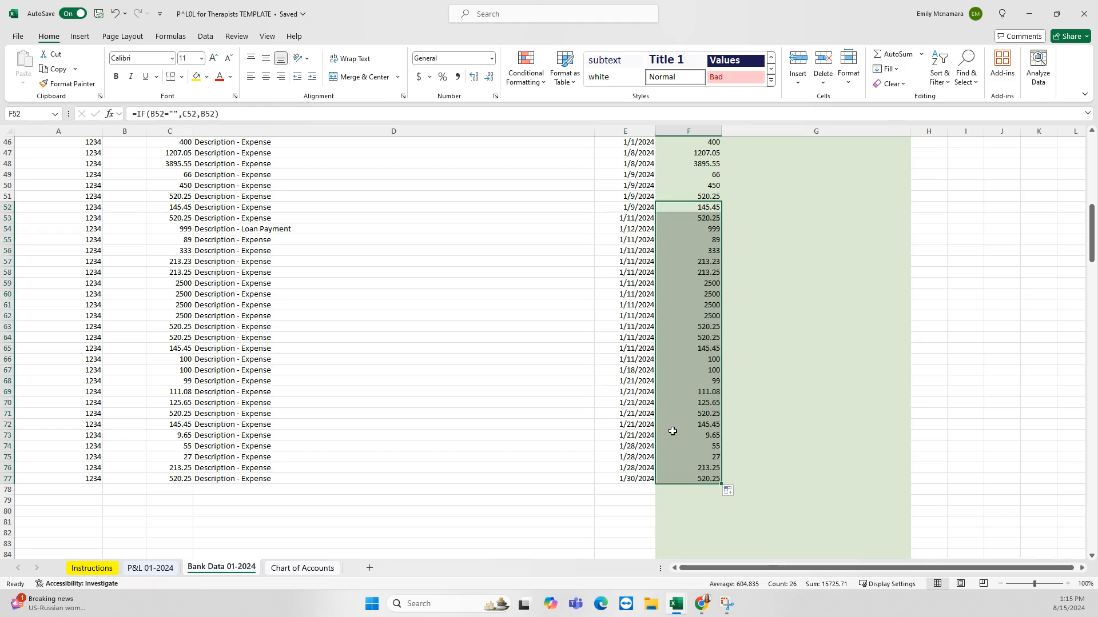
scroll(671, 431, "down", 4)
left_click_drag(722, 354, 721, 537)
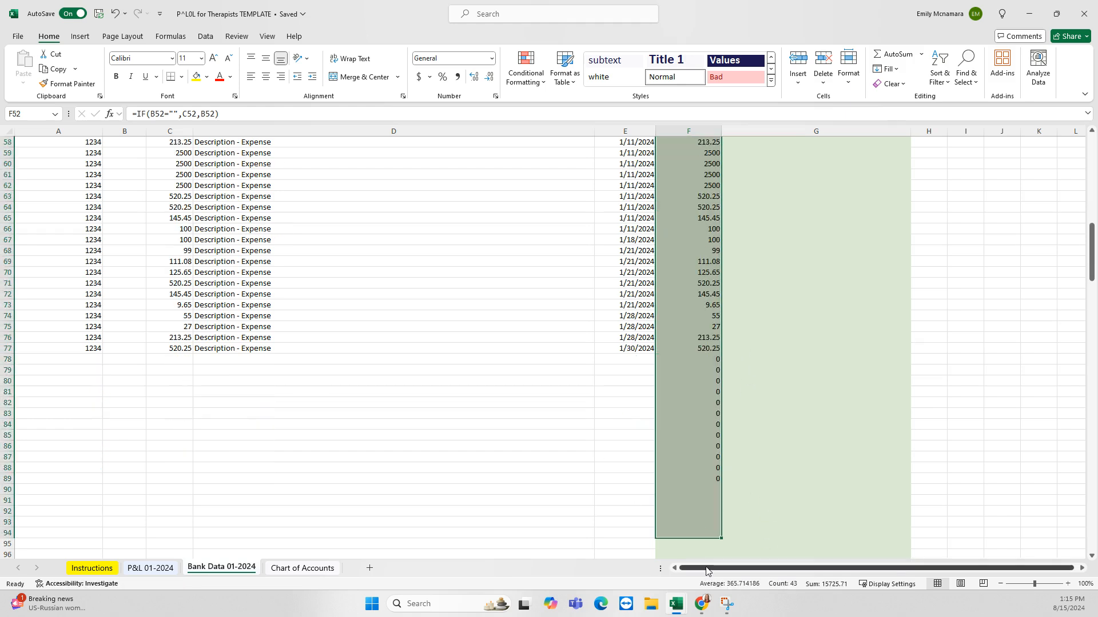
left_click_drag(615, 360, 719, 525)
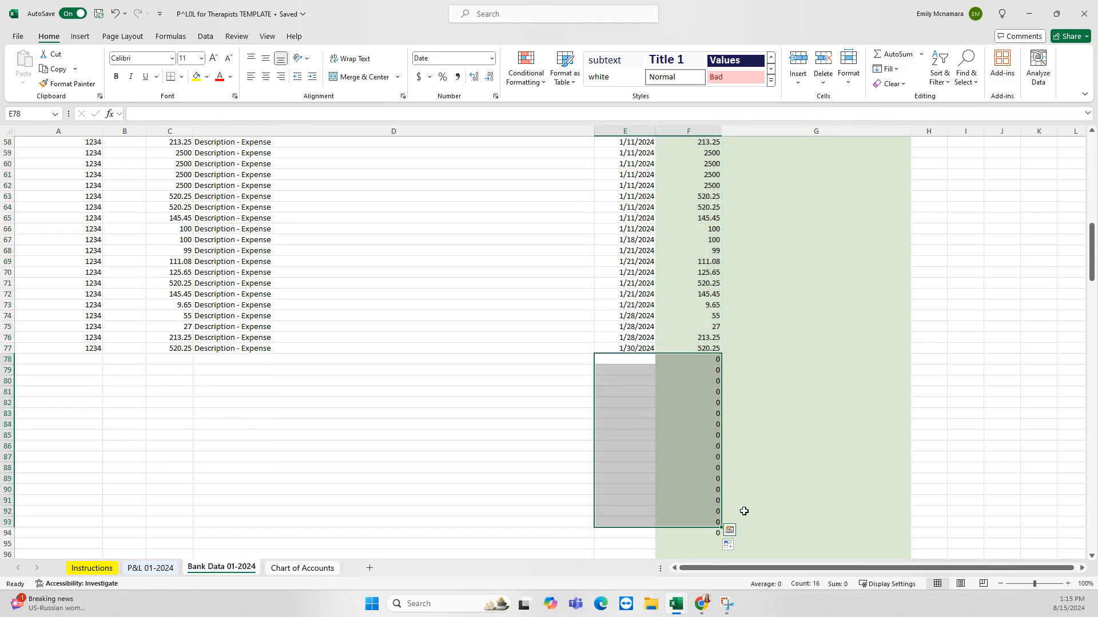
scroll(573, 475, "down", 3)
left_click(482, 401)
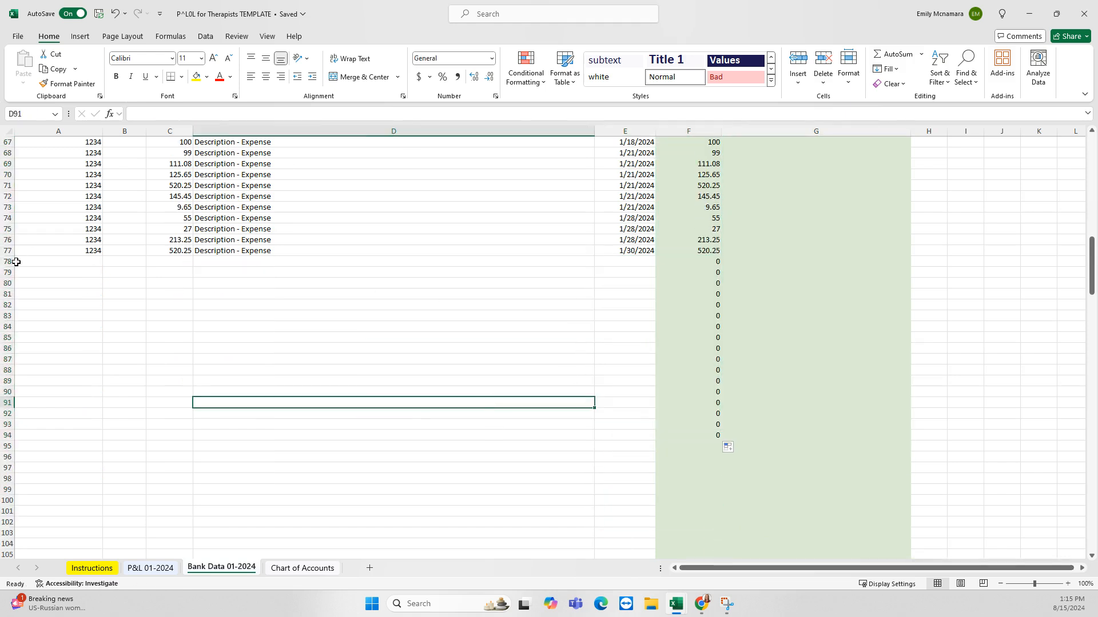
Delete the stray contents of spare rows 78 to 94
left_click_drag(8, 262, 223, 435)
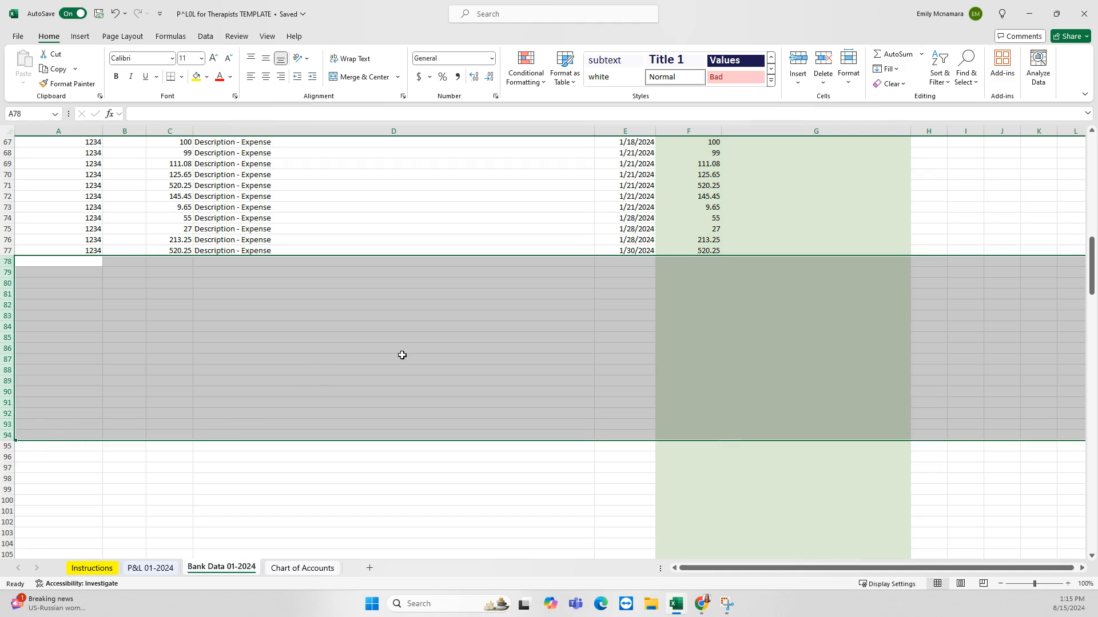
key("Delete")
left_click(703, 306)
scroll(699, 355, "up", 4)
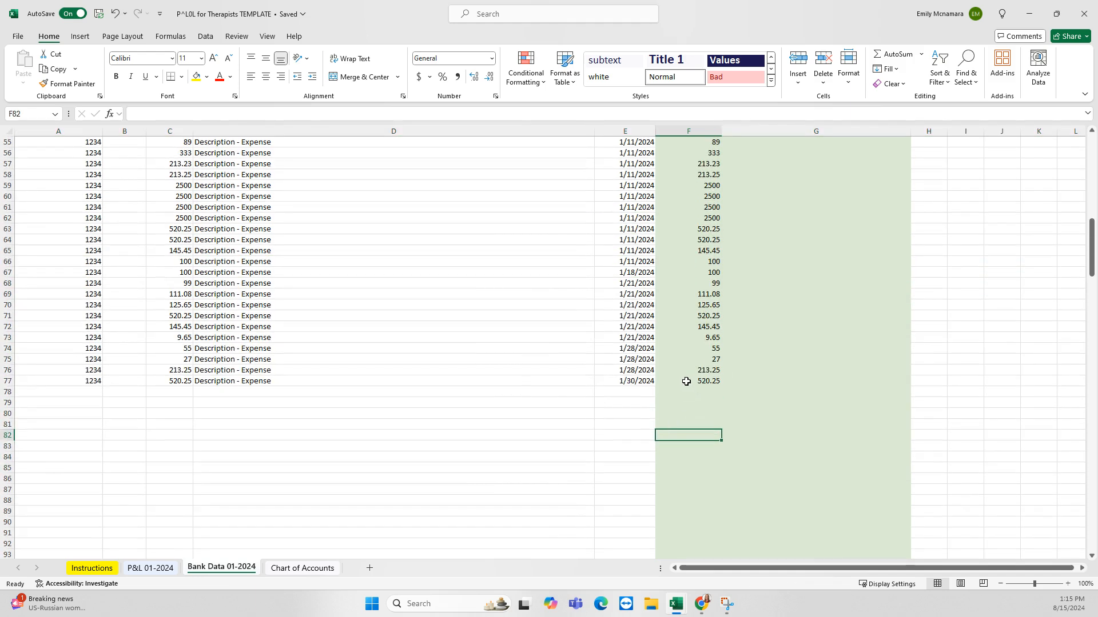
Browse the account choices in the first transaction's G2 dropdown
left_click(12, 385)
scroll(687, 417, "up", 4)
scroll(687, 417, "up", 14)
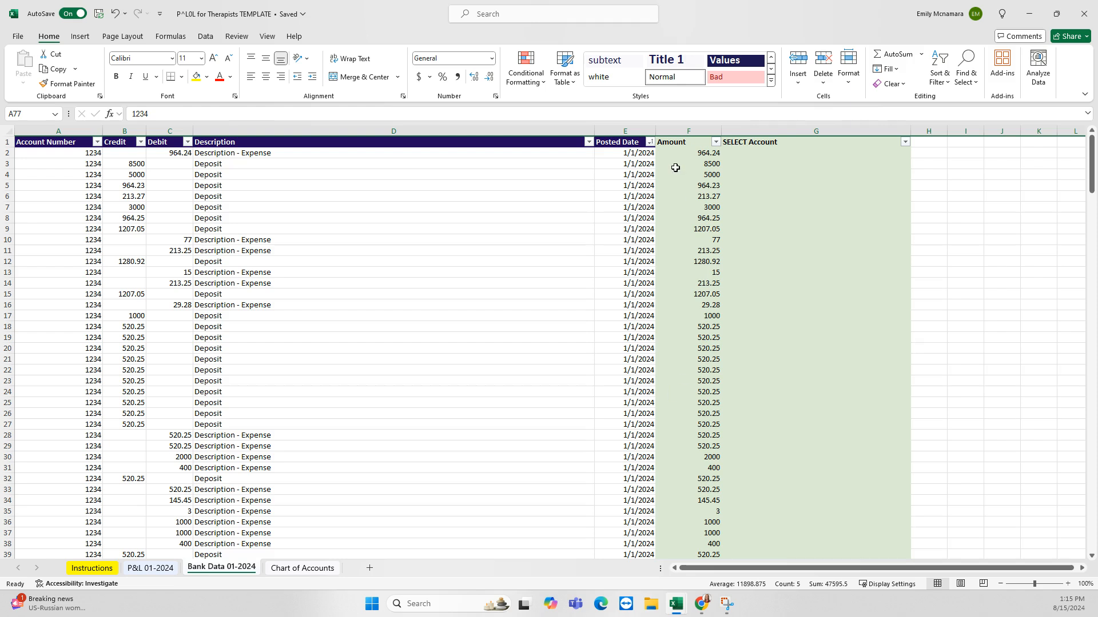
left_click(805, 155)
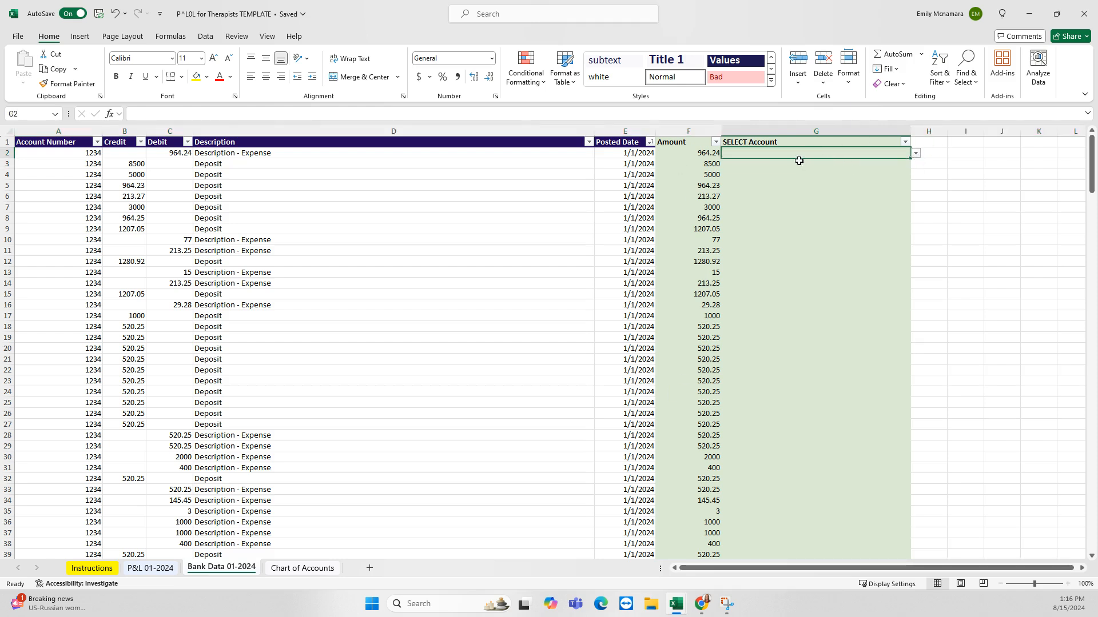
left_click(915, 153)
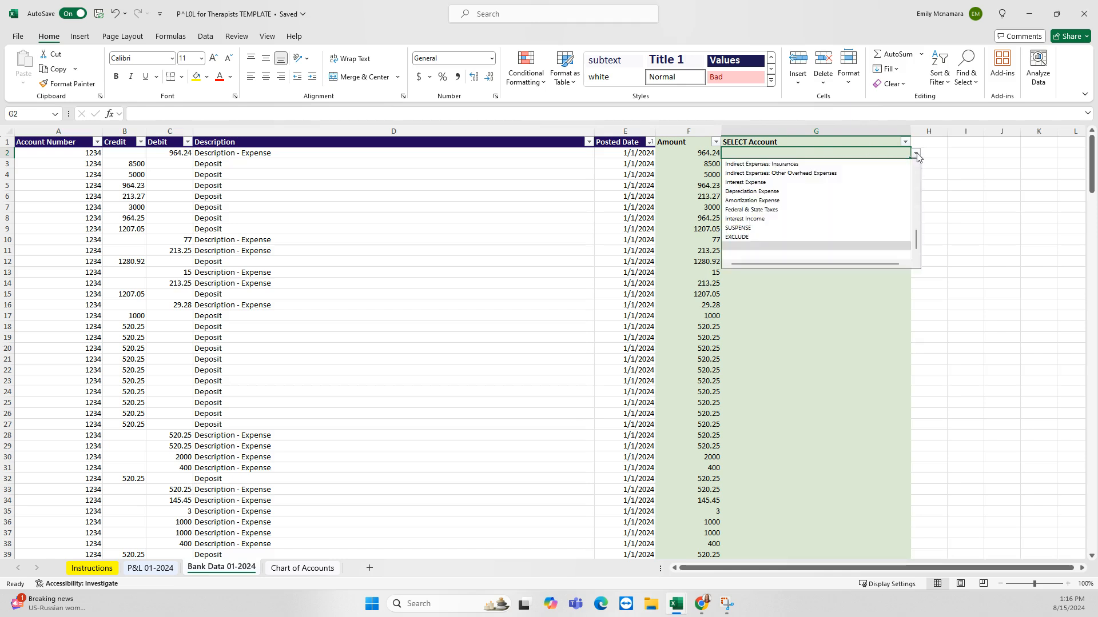
scroll(889, 222, "down", 3)
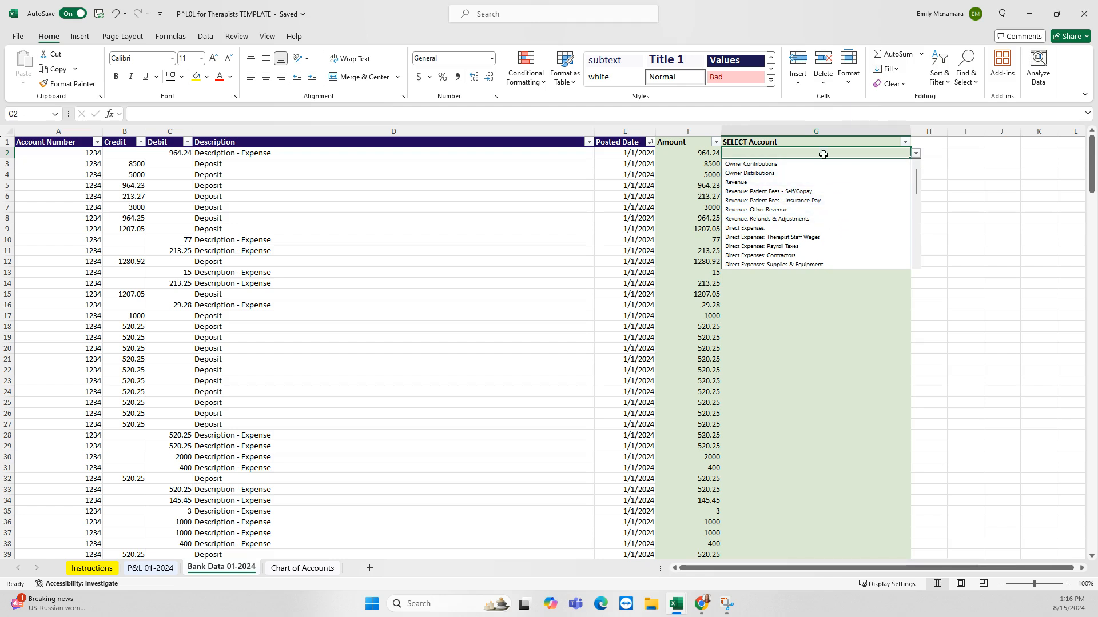
scroll(842, 217, "down", 10)
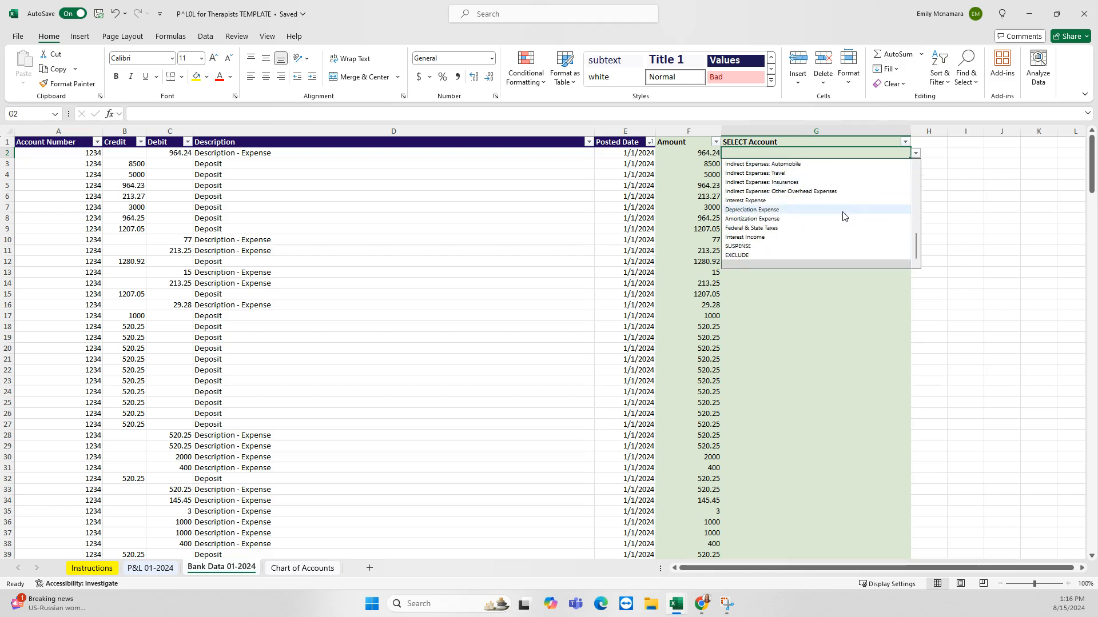
scroll(843, 216, "up", 5)
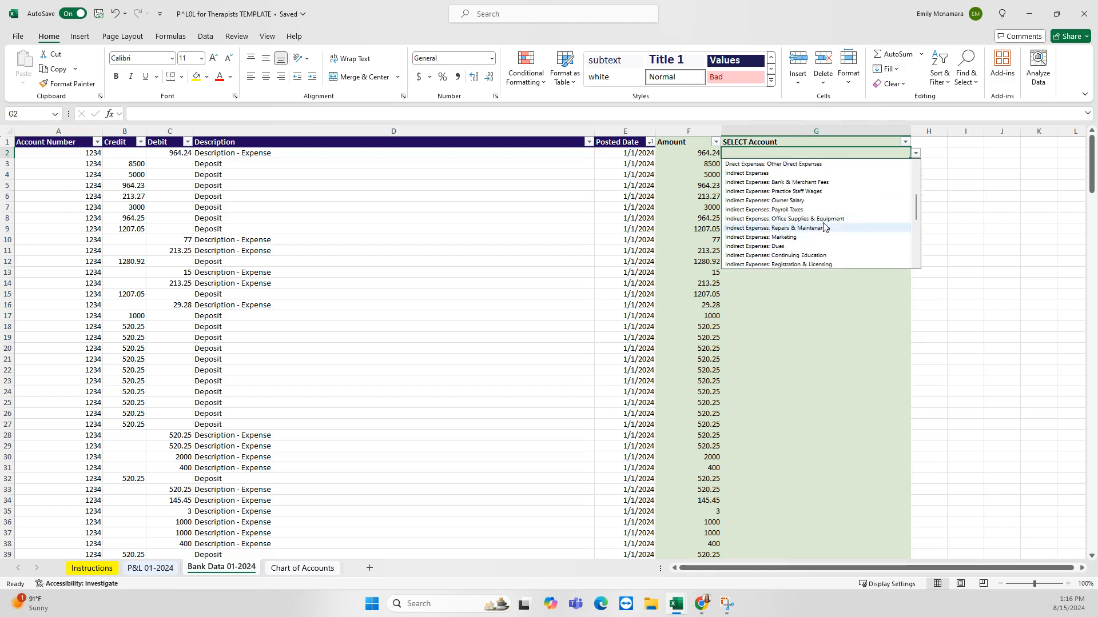
scroll(838, 227, "down", 2)
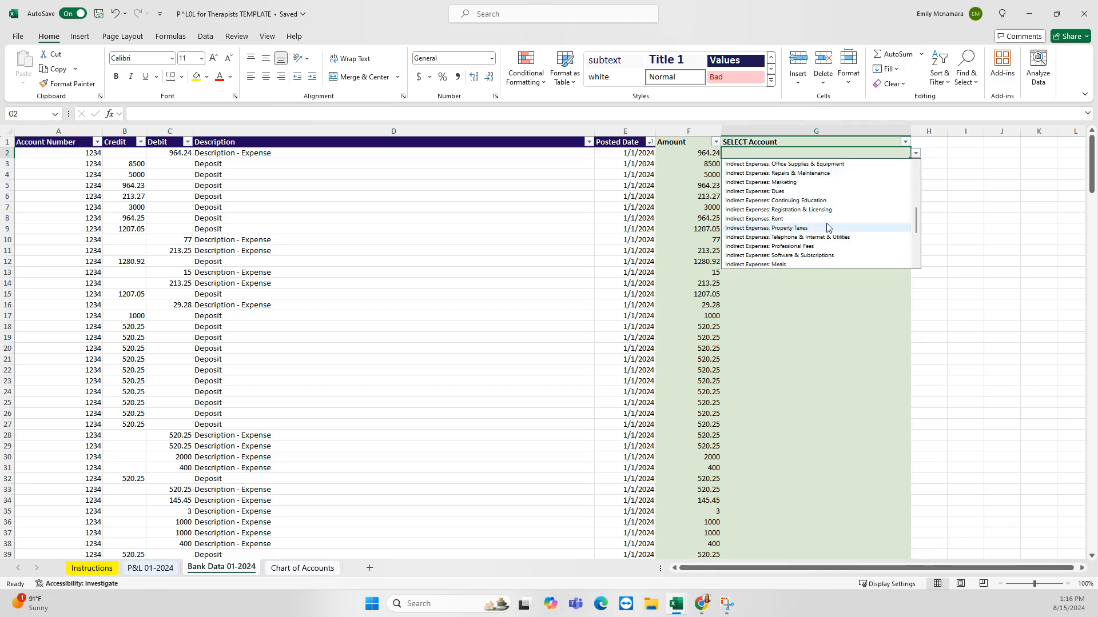
scroll(835, 229, "up", 8)
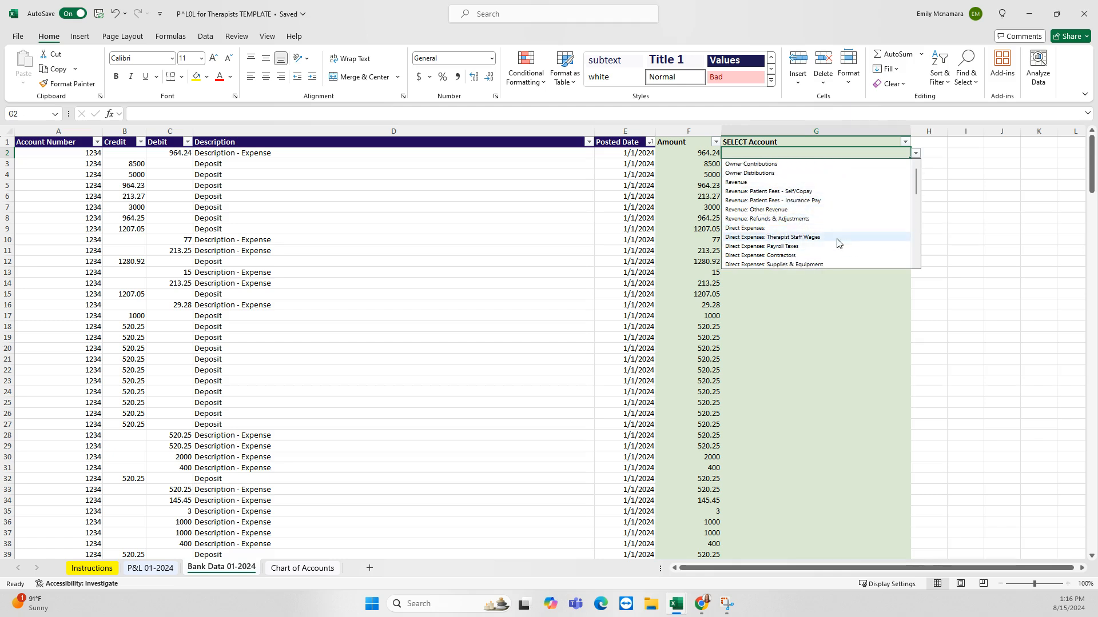
scroll(839, 243, "down", 2)
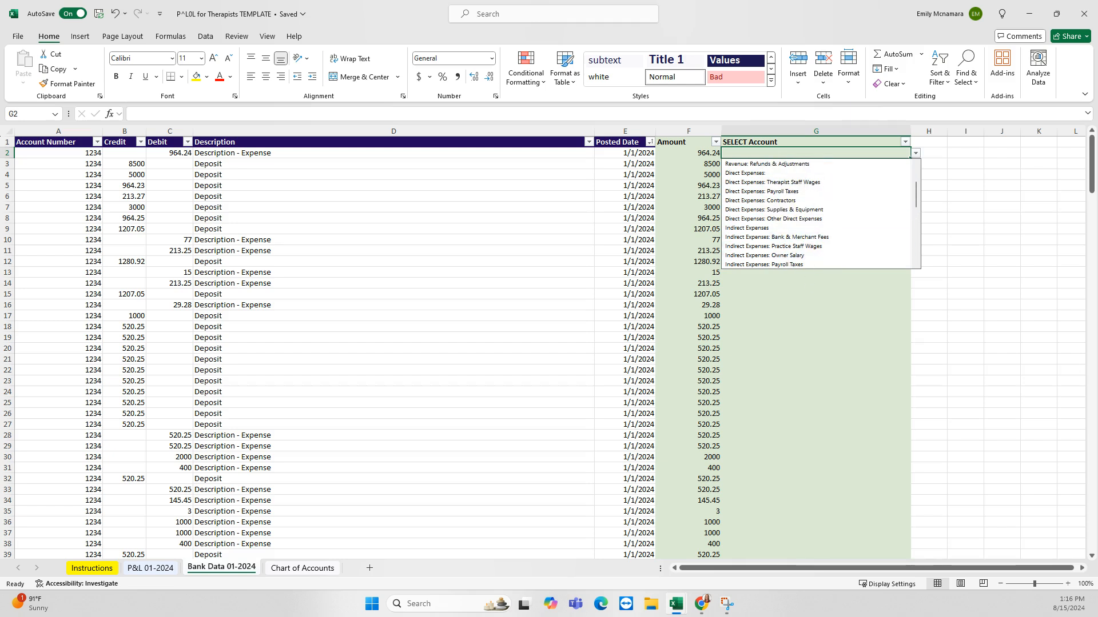
Close G2's account list with Esc, leaving the first transaction unassigned
key("alt+Tab")
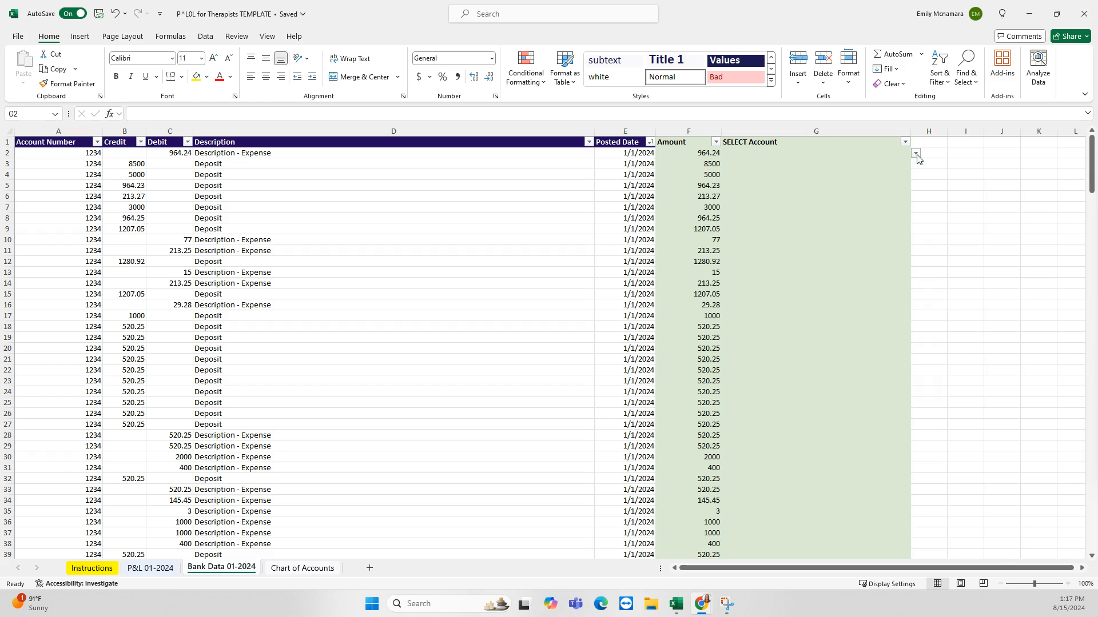
left_click(916, 153)
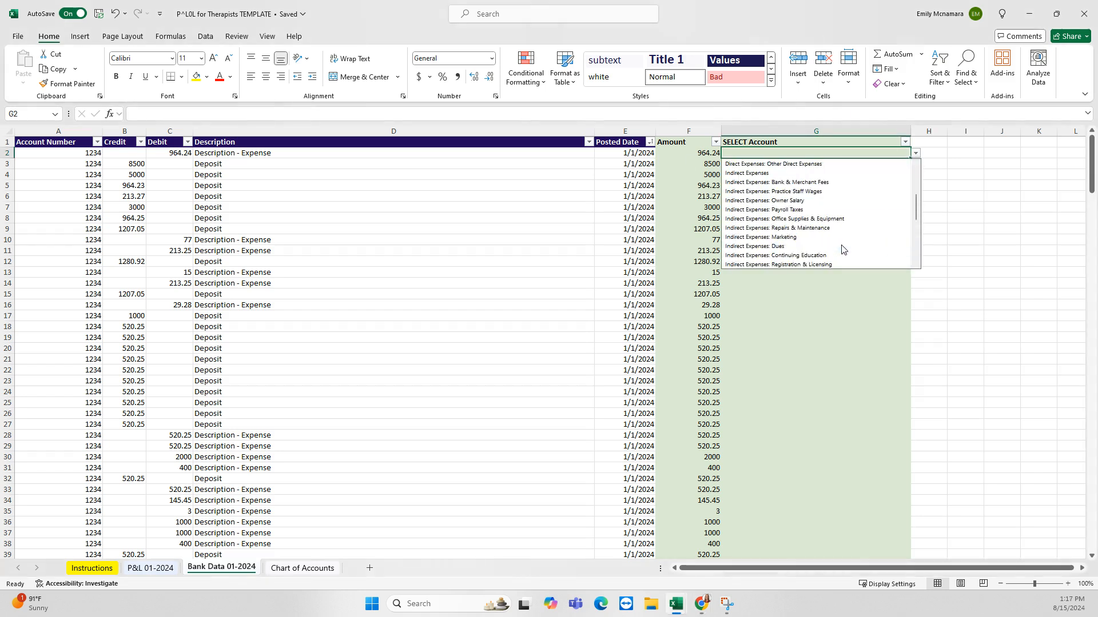
scroll(841, 250, "up", 5)
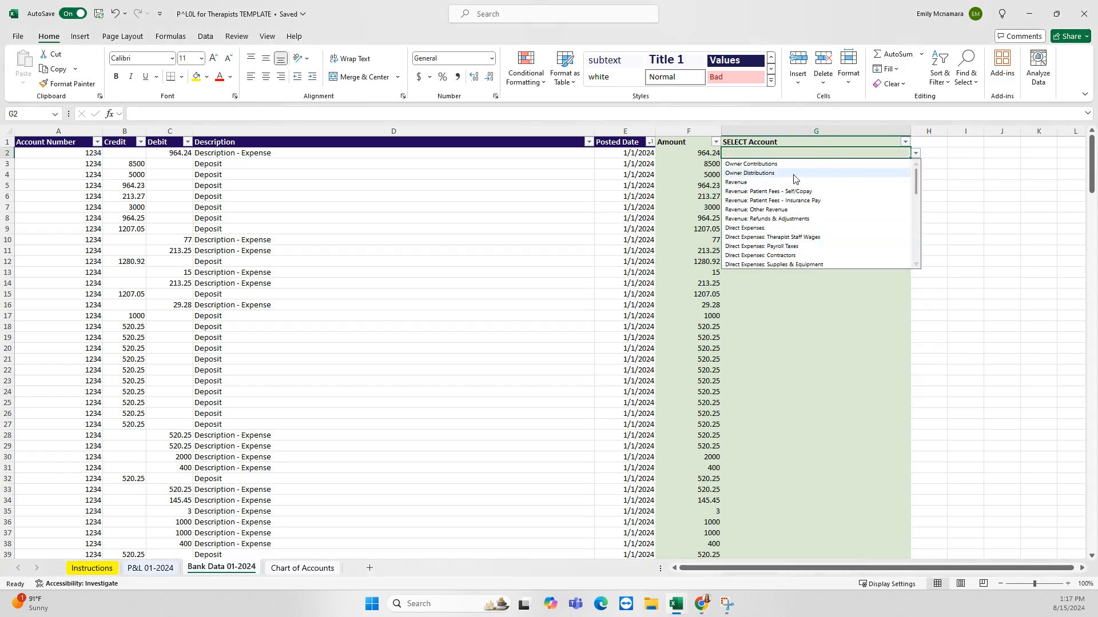
key("Escape")
Review the account names in Chart of Accounts columns A–E, then go back to Bank Data 01-2024
left_click(302, 568)
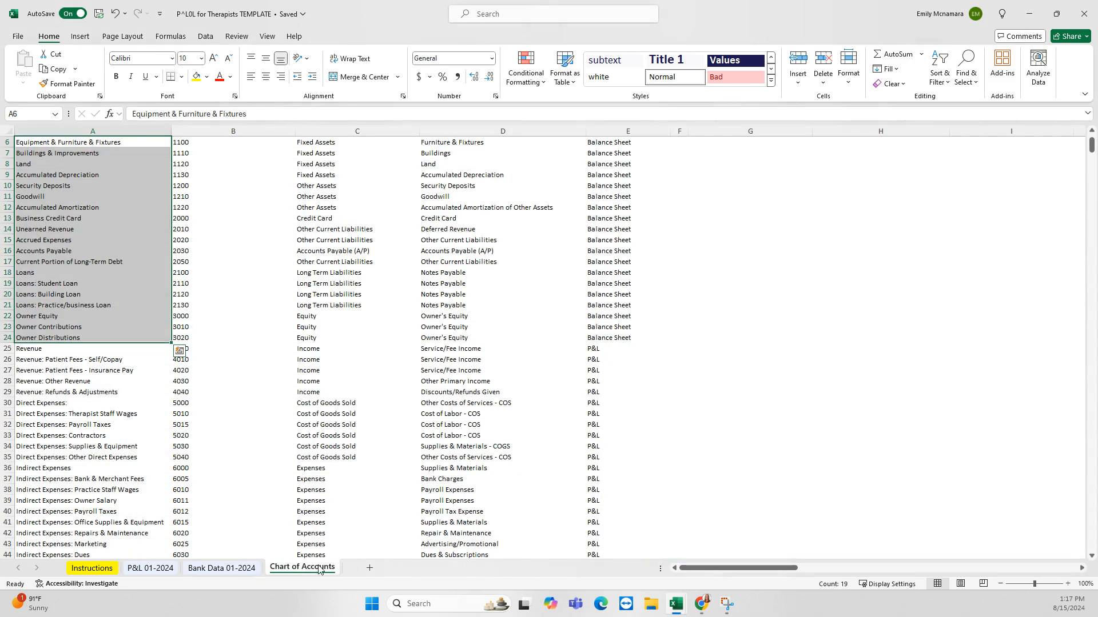
scroll(364, 444, "up", 2)
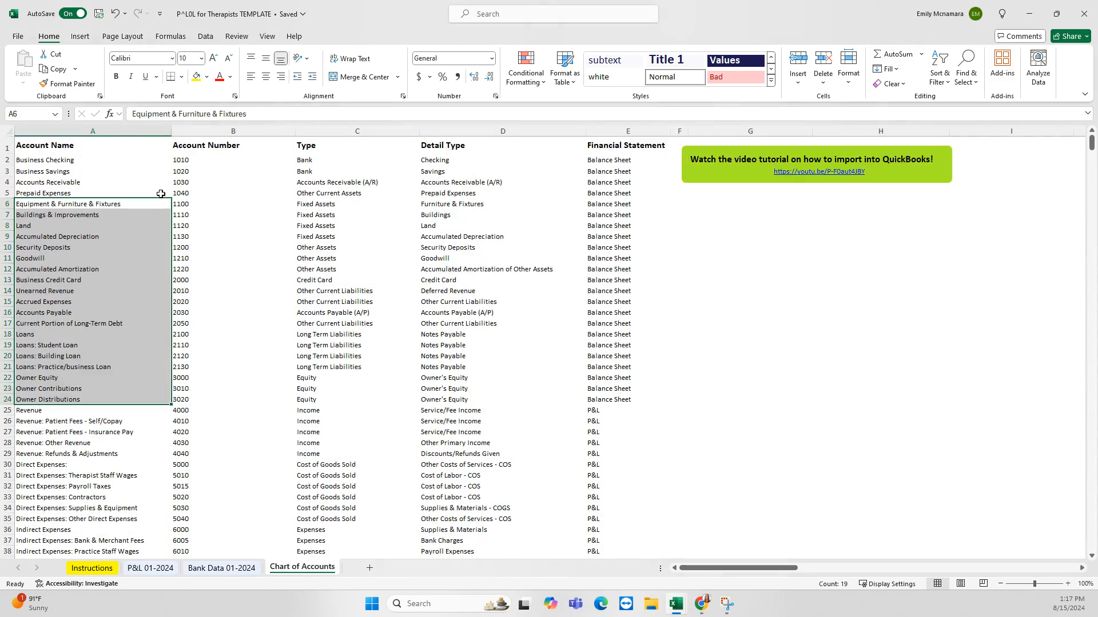
left_click_drag(96, 131, 629, 132)
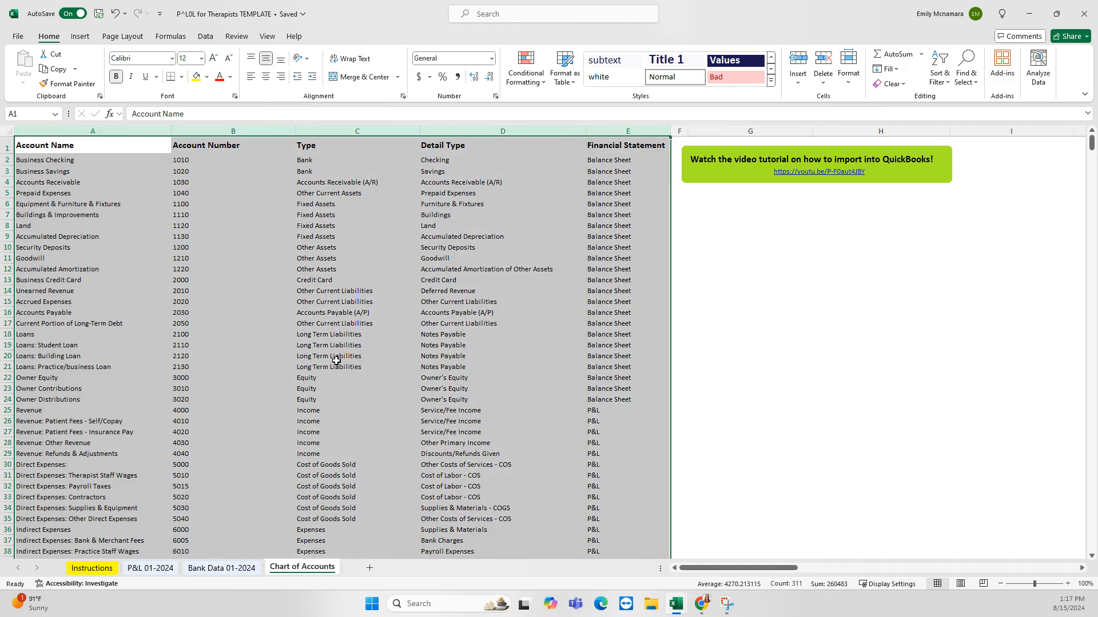
scroll(336, 361, "down", 7)
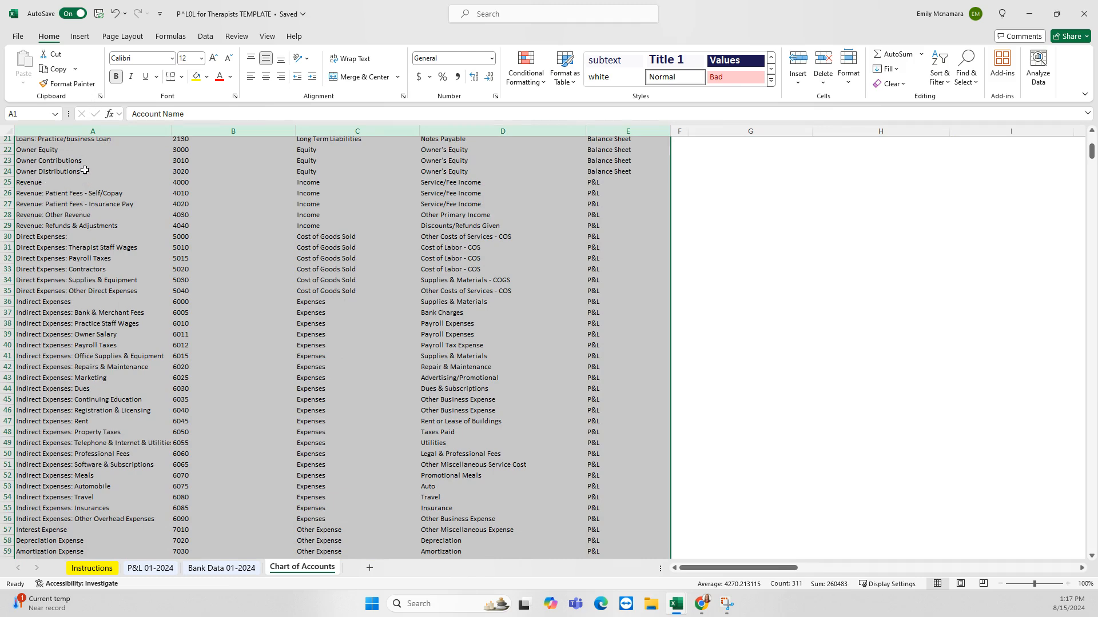
left_click_drag(84, 161, 109, 543)
scroll(92, 427, "up", 8)
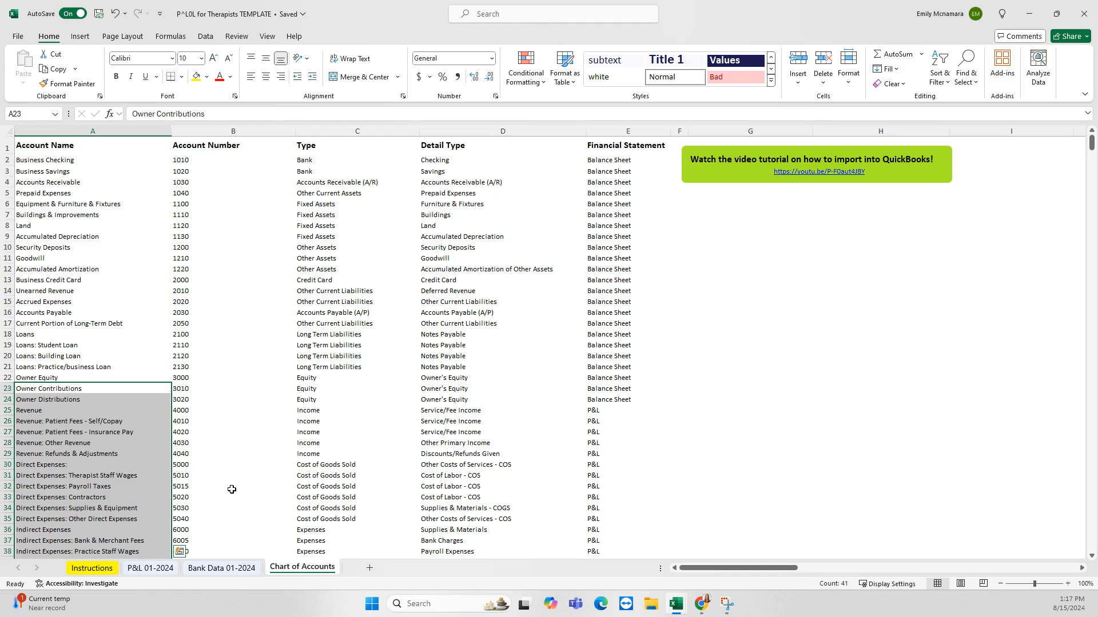
left_click(233, 569)
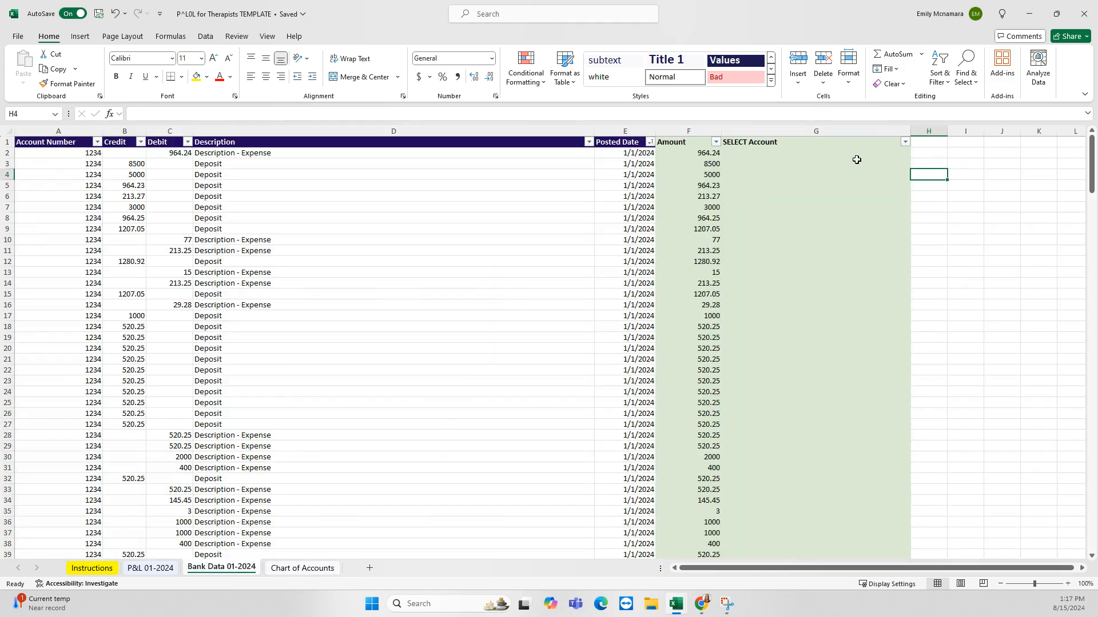
Choose EXCLUDE at the bottom of G2's account list for the 964.24 expense
left_click(909, 155)
left_click(916, 153)
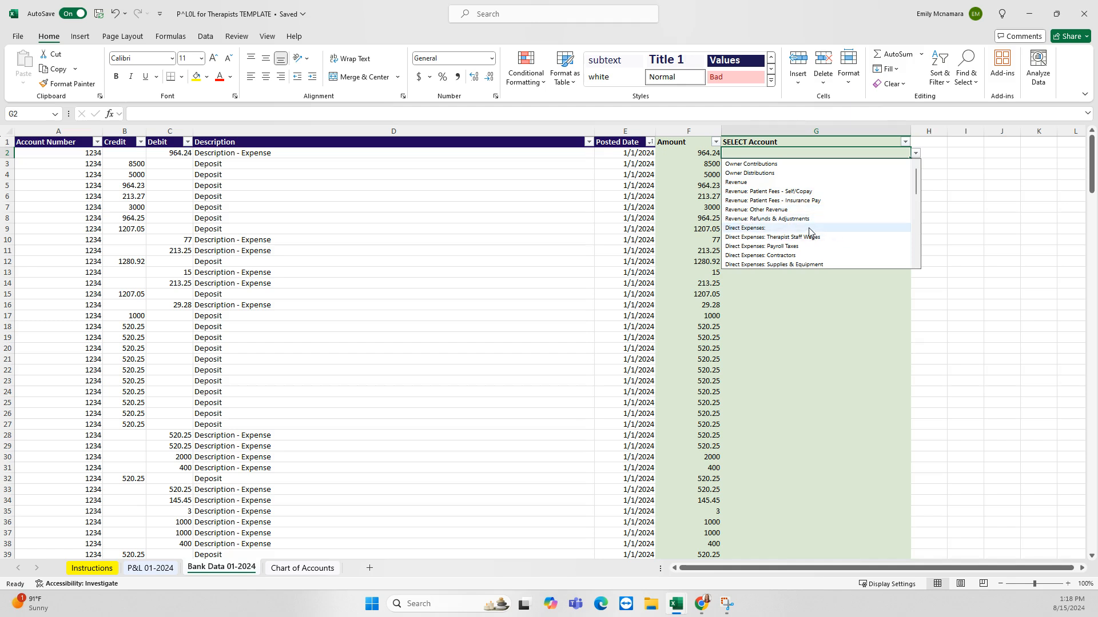
scroll(812, 232, "down", 1)
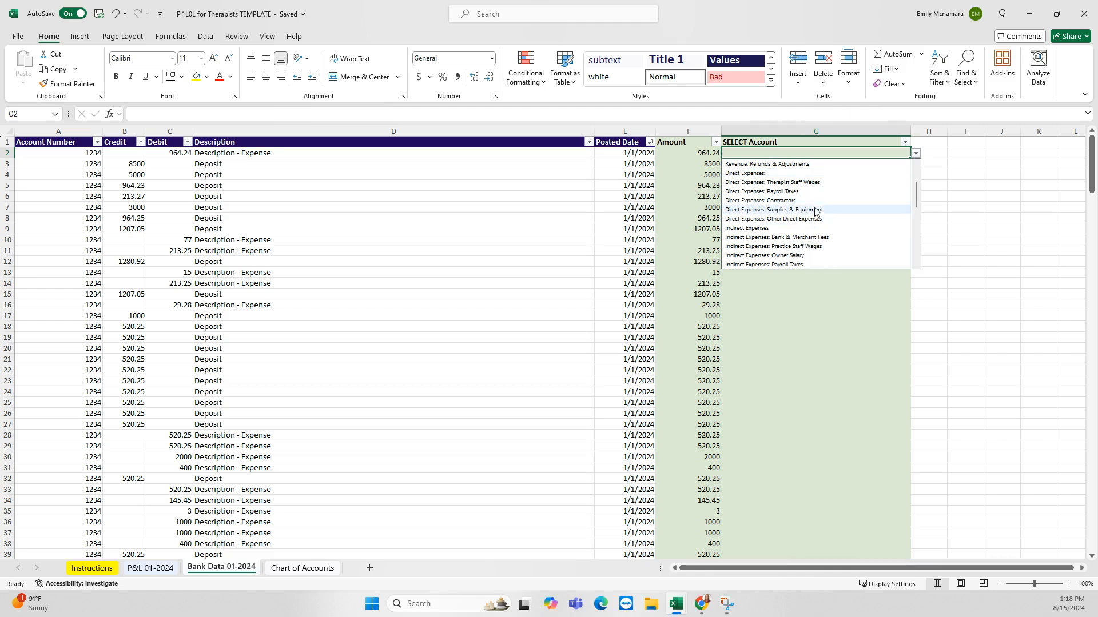
scroll(786, 208, "down", 1)
scroll(789, 245, "down", 1)
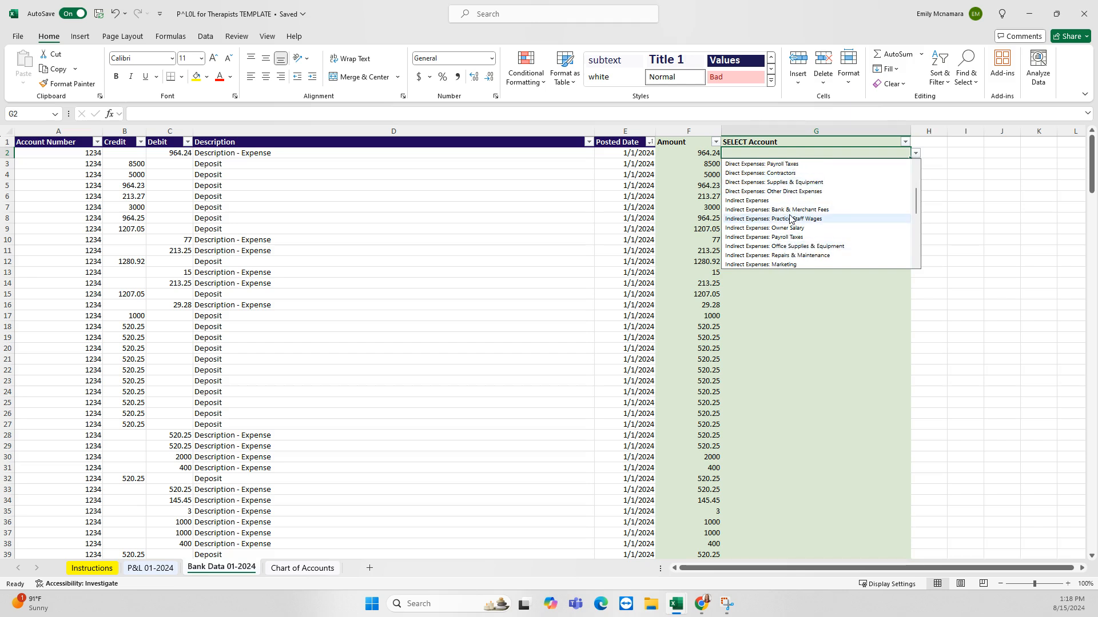
scroll(789, 228, "up", 1)
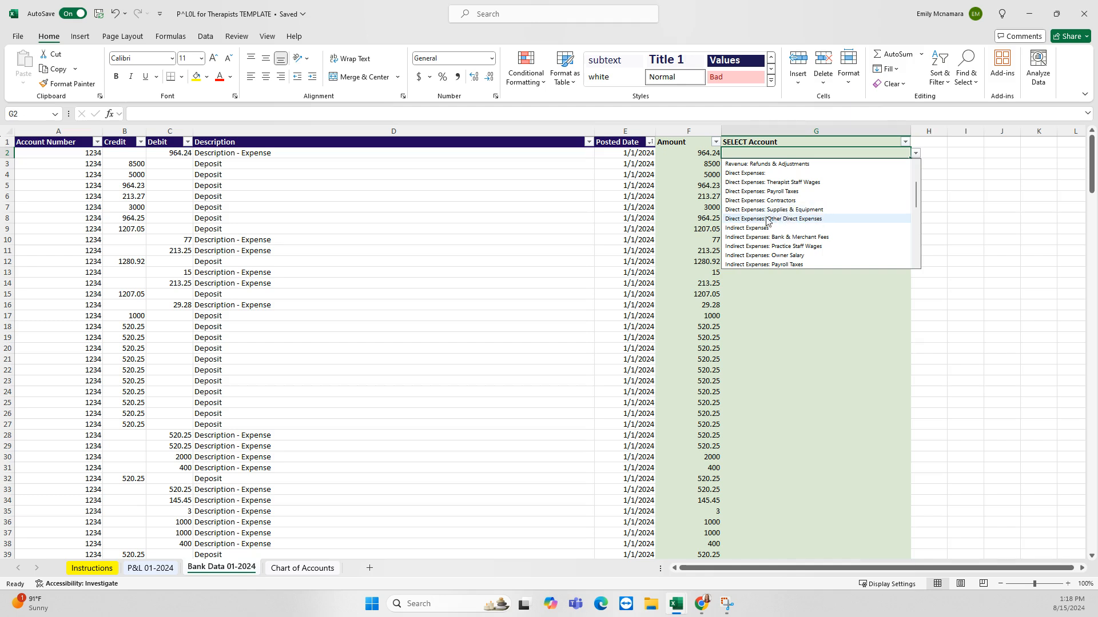
scroll(786, 215, "down", 5)
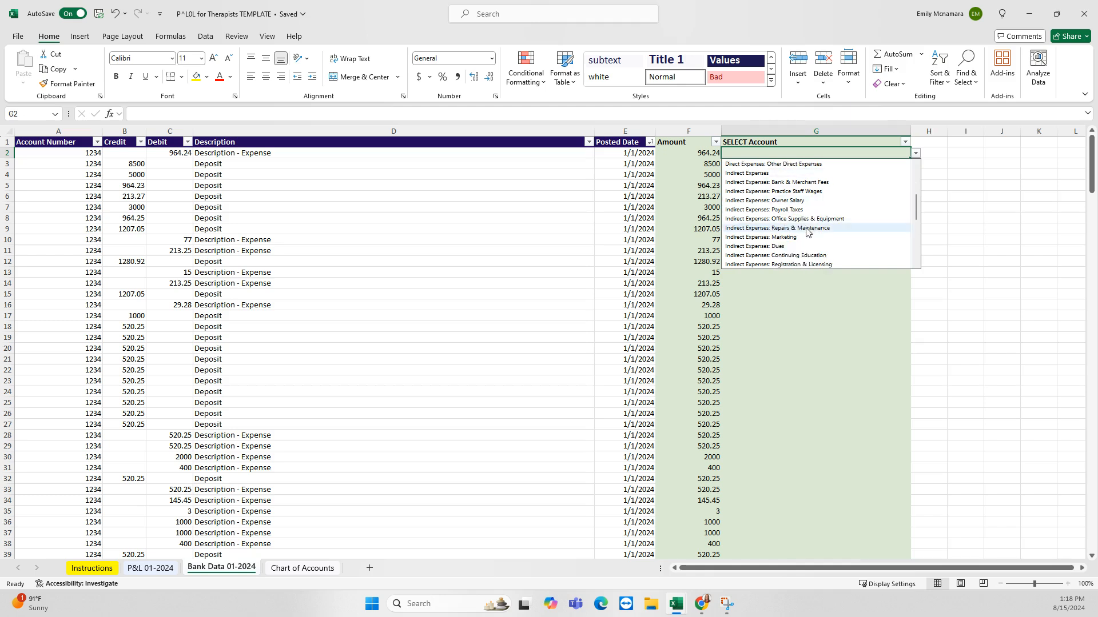
scroll(807, 236, "down", 2)
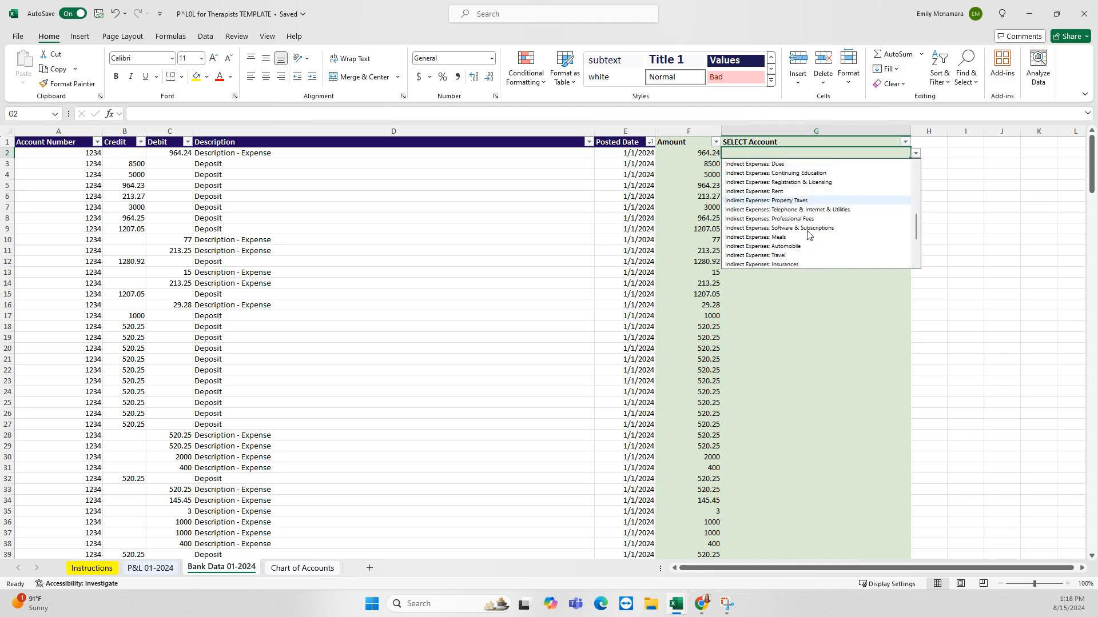
scroll(808, 234, "up", 1)
scroll(808, 235, "up", 4)
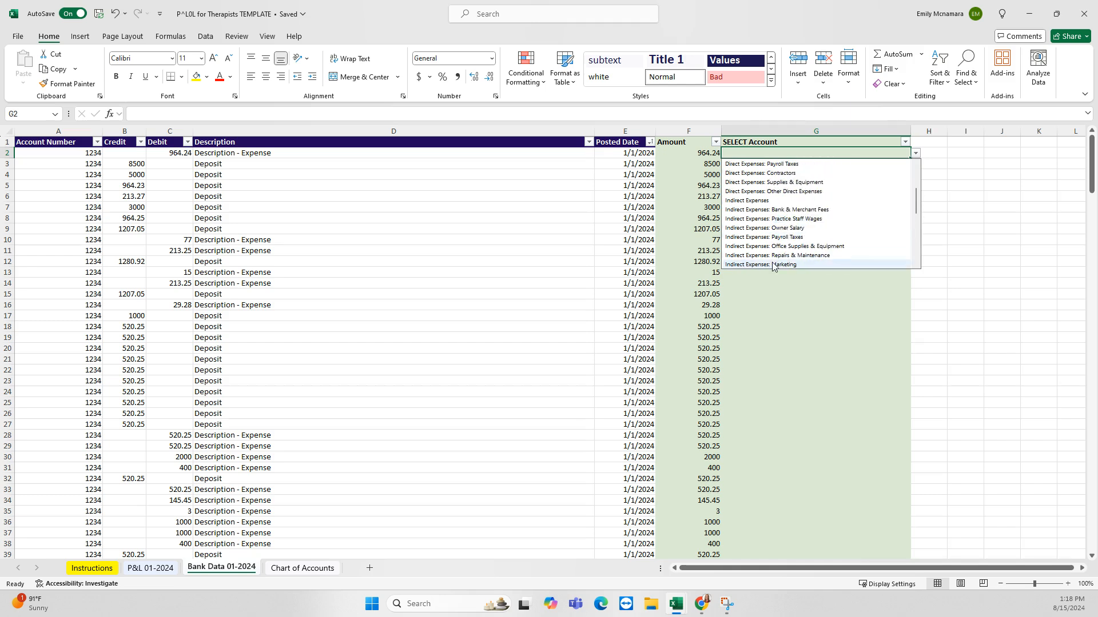
scroll(794, 223, "up", 1)
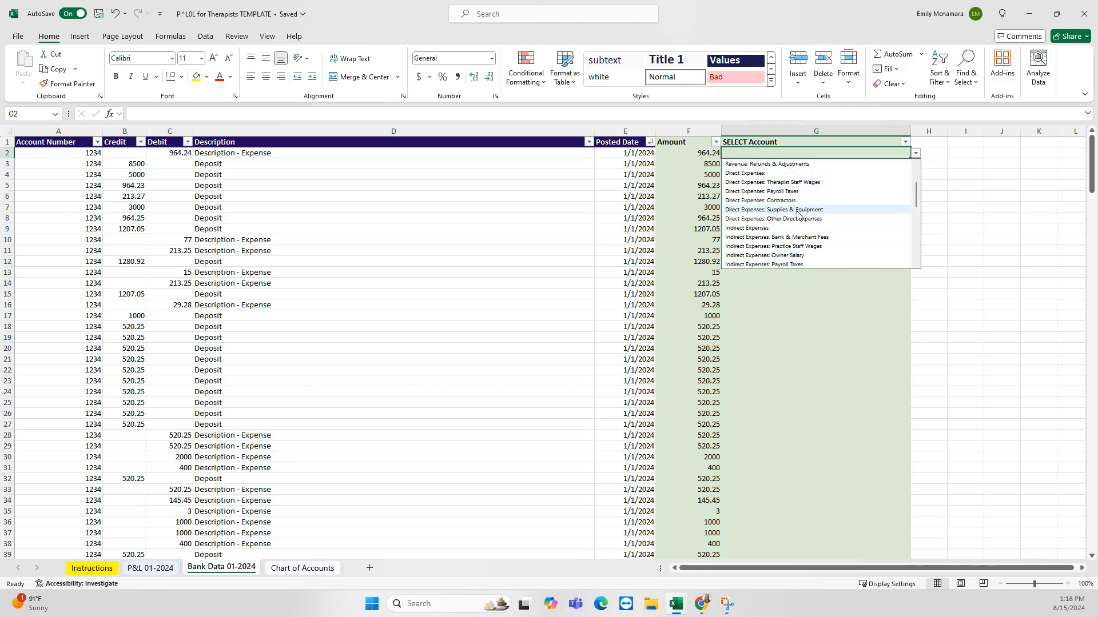
scroll(797, 234, "up", 2)
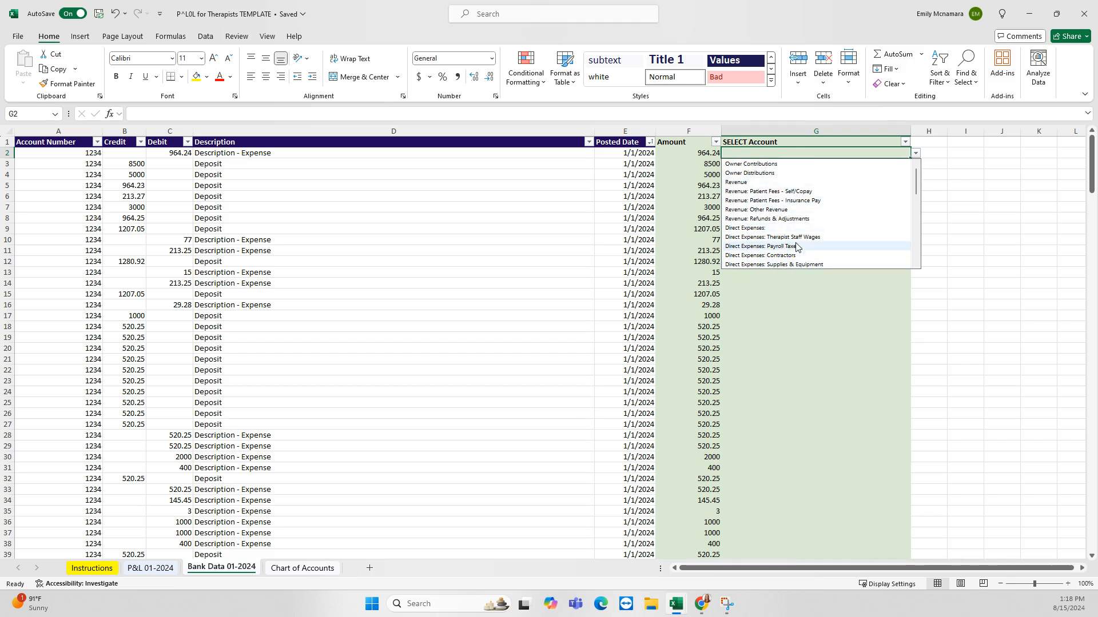
scroll(798, 243, "down", 1)
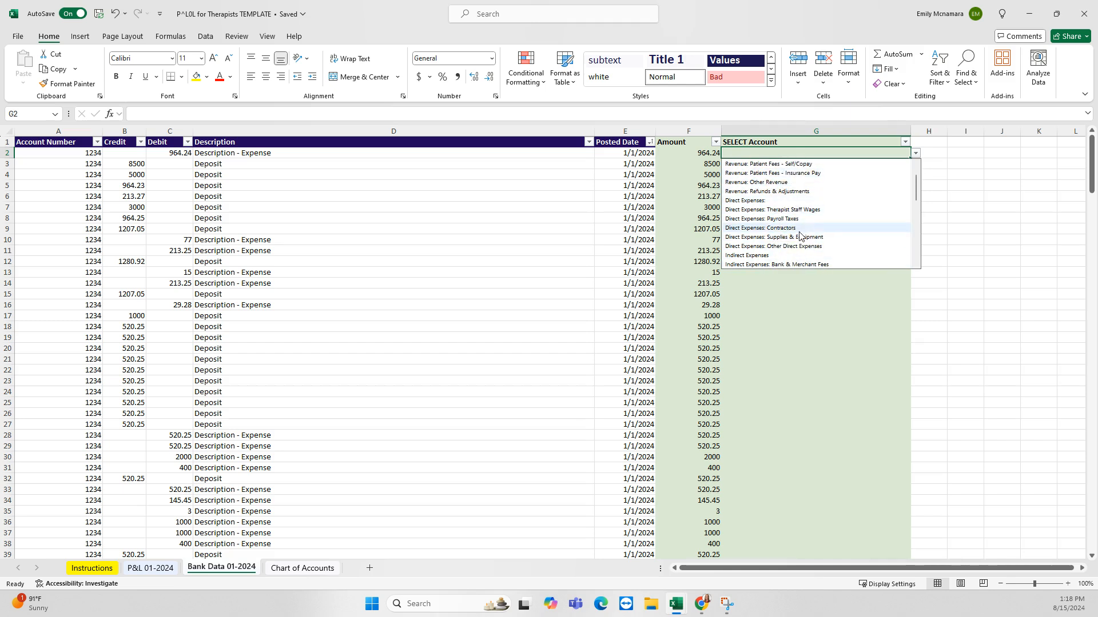
scroll(800, 237, "down", 1)
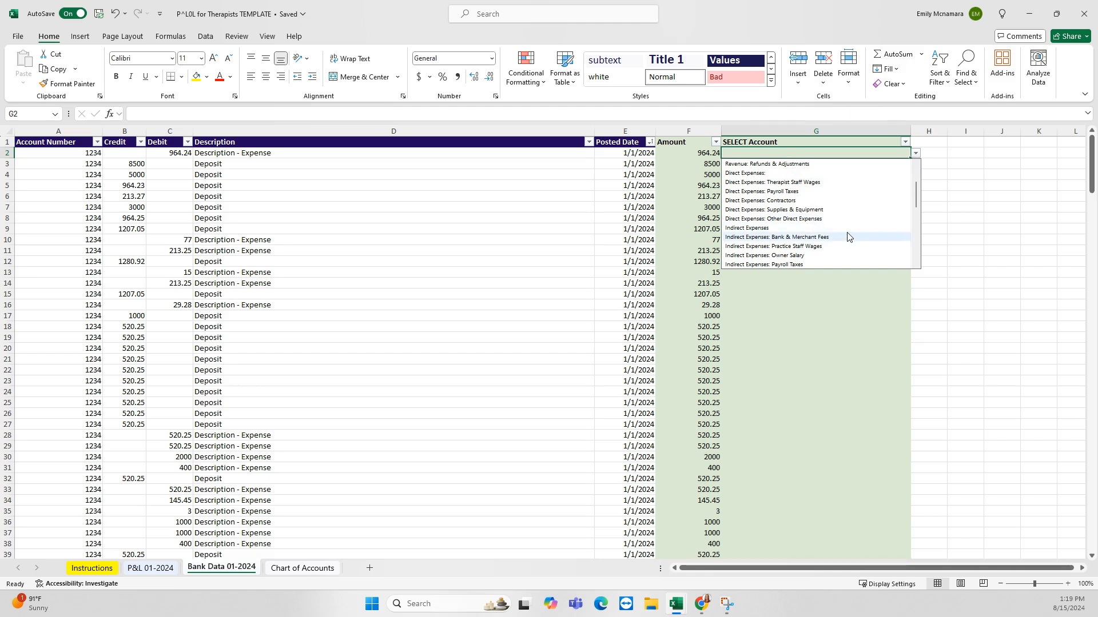
scroll(848, 237, "down", 1)
scroll(848, 238, "down", 6)
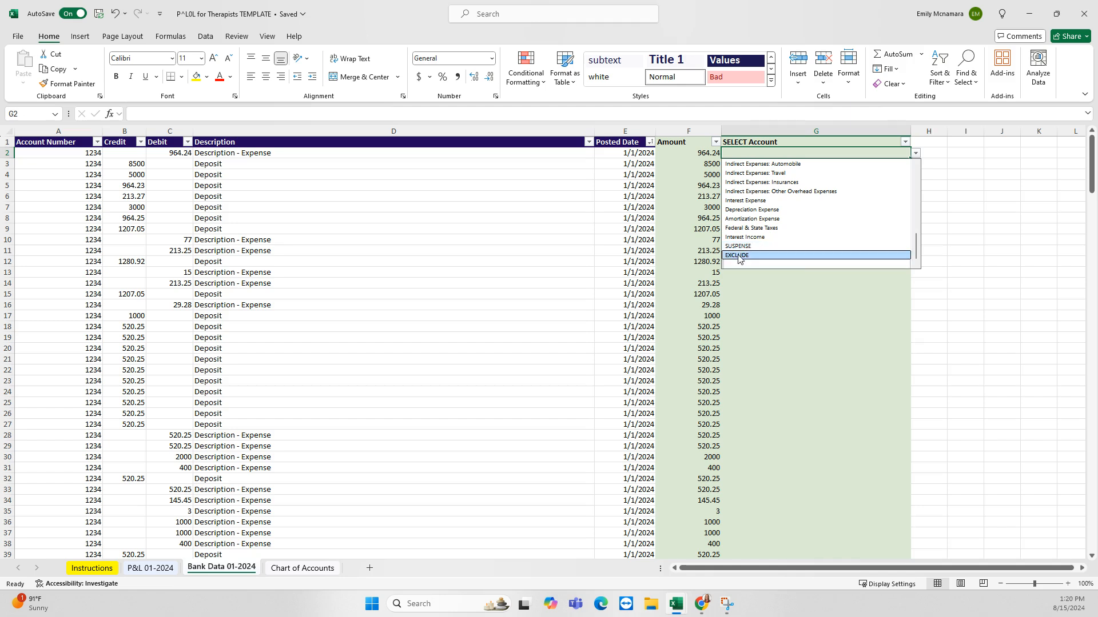
left_click(737, 255)
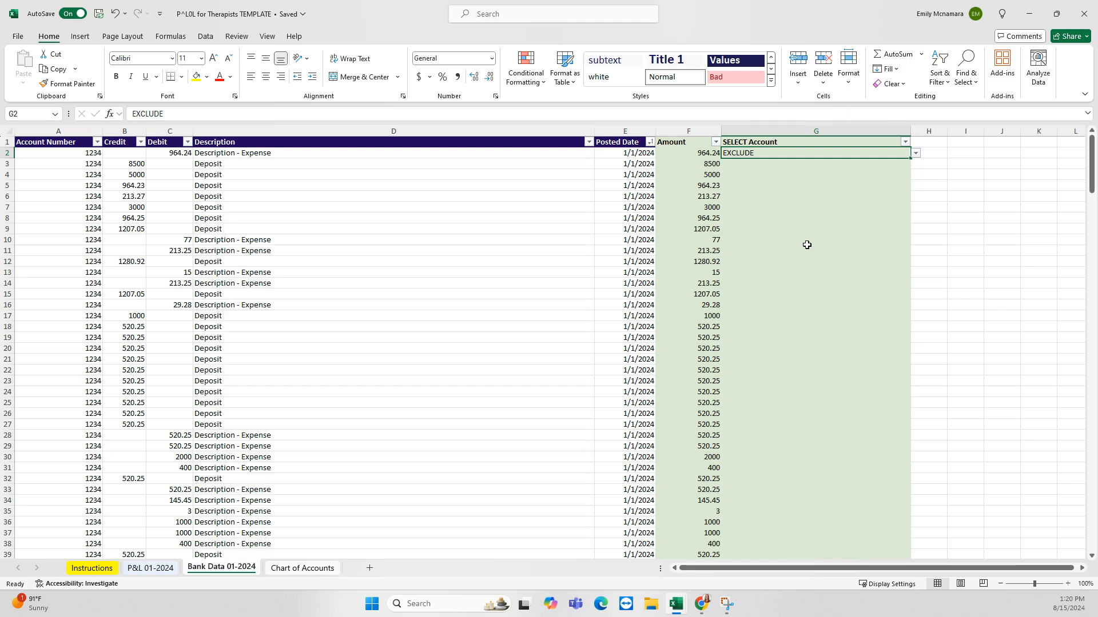
left_click_drag(74, 194, 629, 522)
scroll(492, 374, "down", 20)
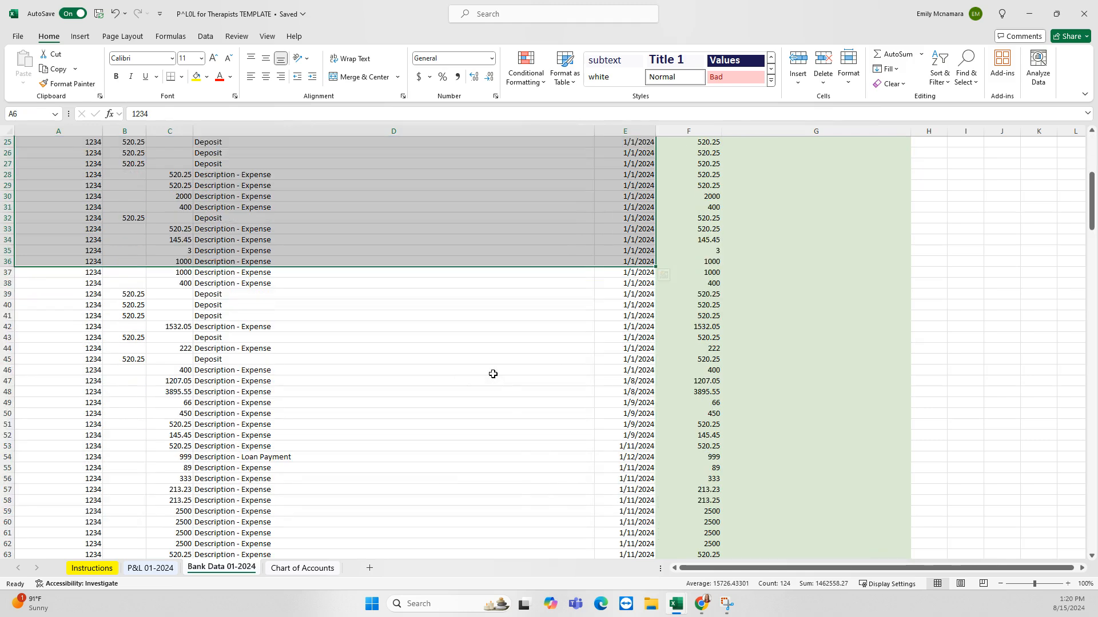
left_click_drag(73, 232, 611, 507)
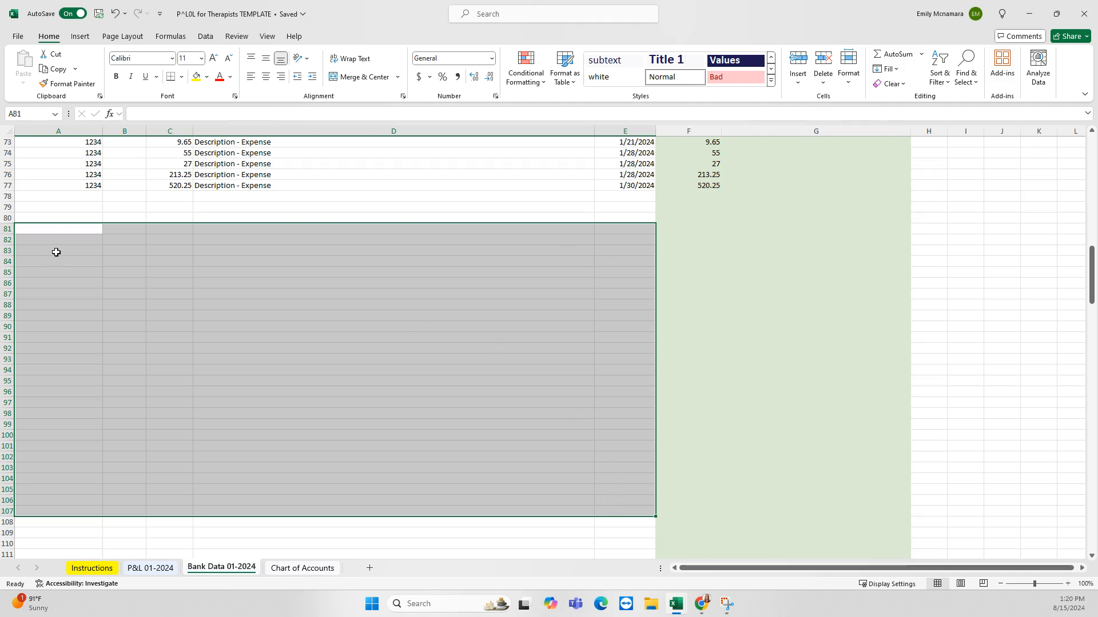
left_click_drag(60, 251, 609, 251)
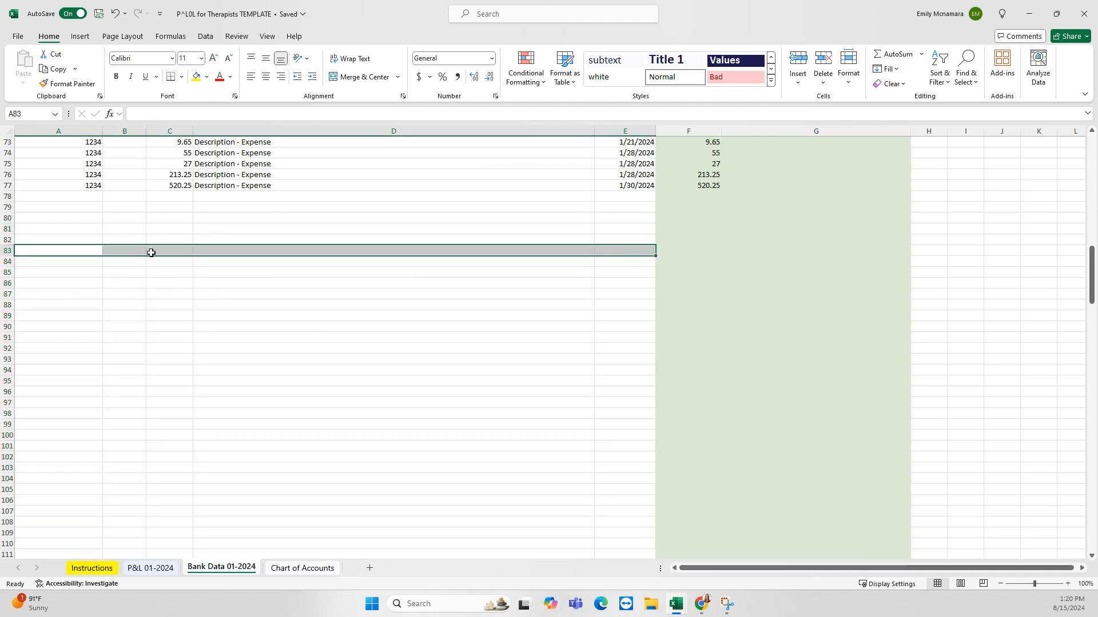
left_click_drag(64, 262, 602, 268)
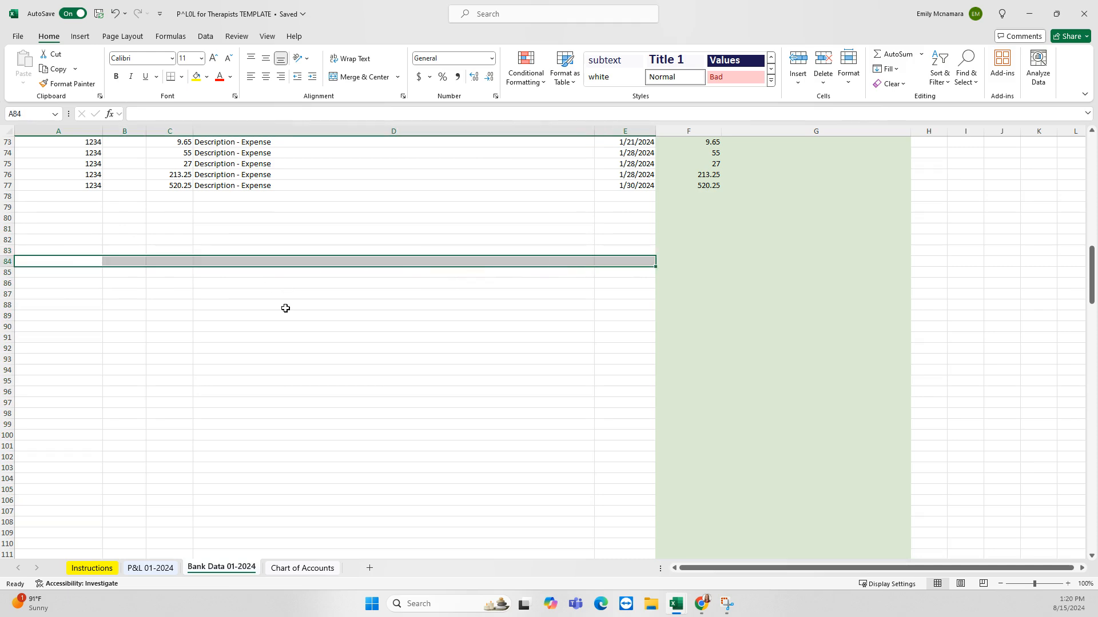
scroll(343, 343, "up", 19)
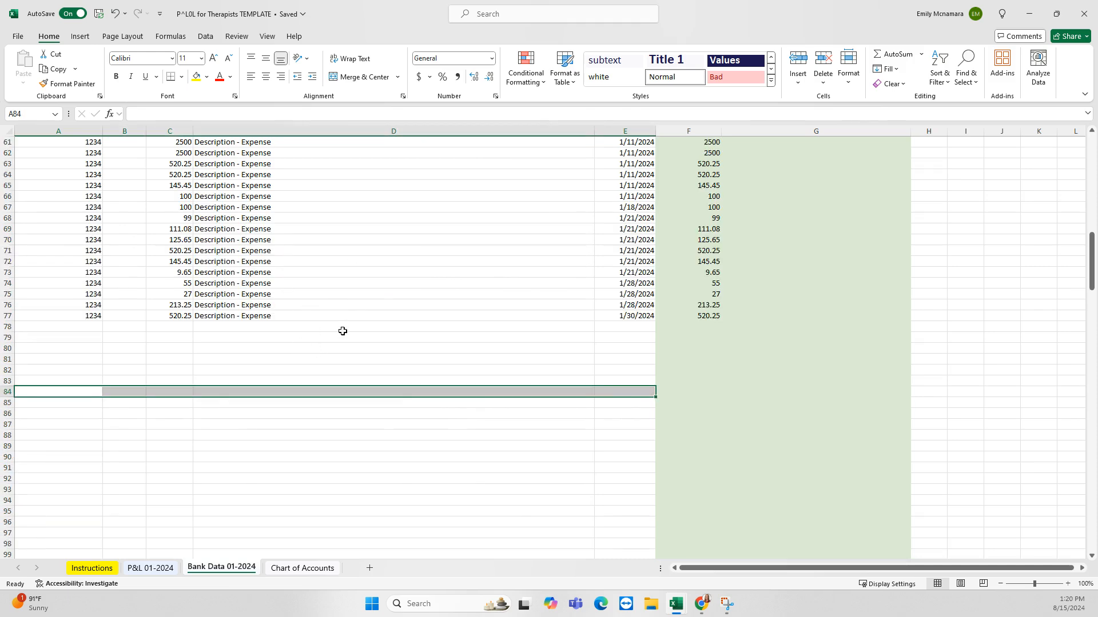
scroll(344, 348, "up", 5)
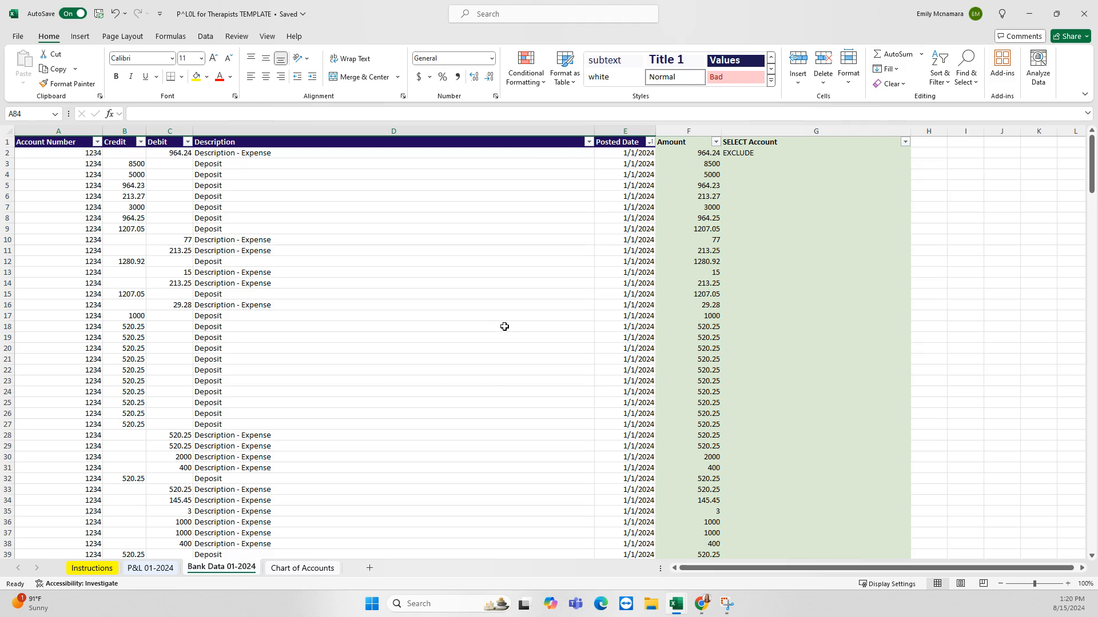
scroll(427, 340, "down", 3)
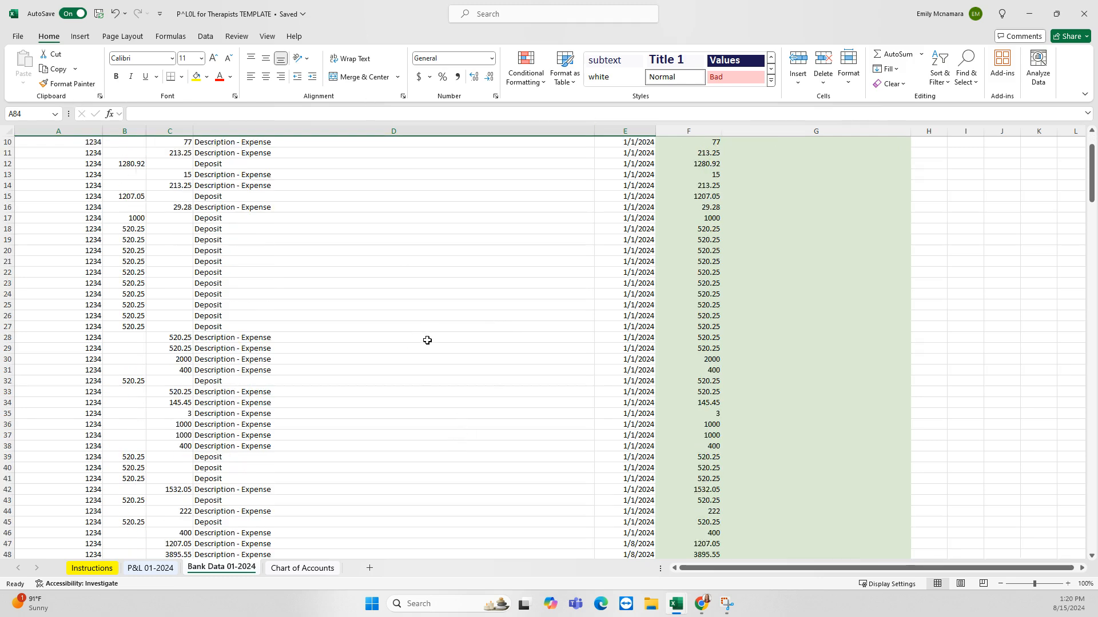
scroll(427, 340, "down", 5)
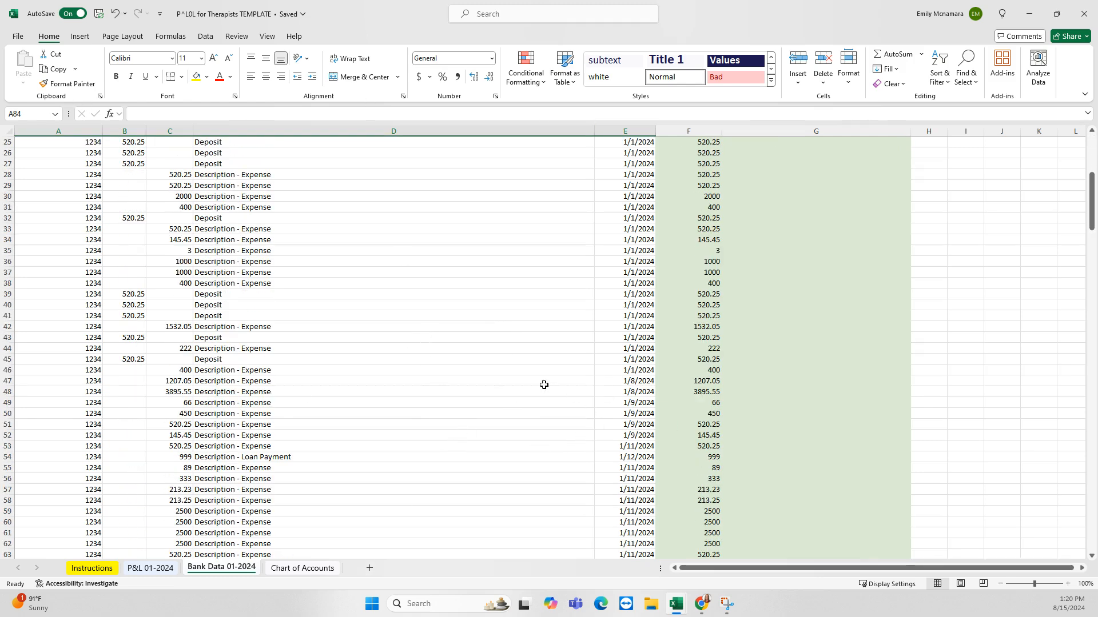
scroll(492, 373, "down", 2)
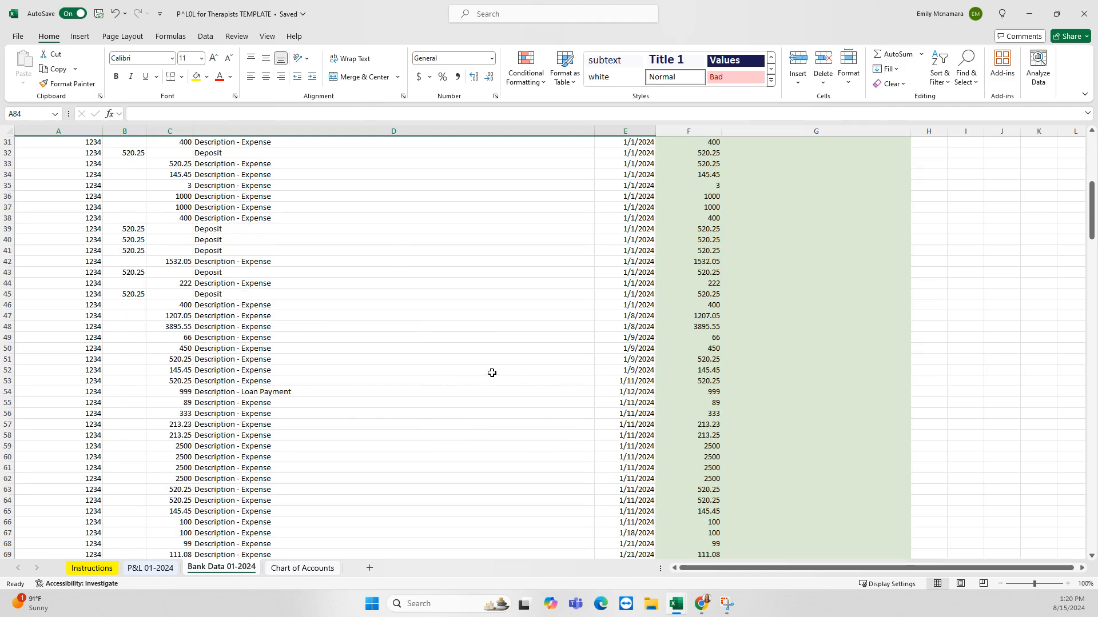
scroll(492, 373, "up", 10)
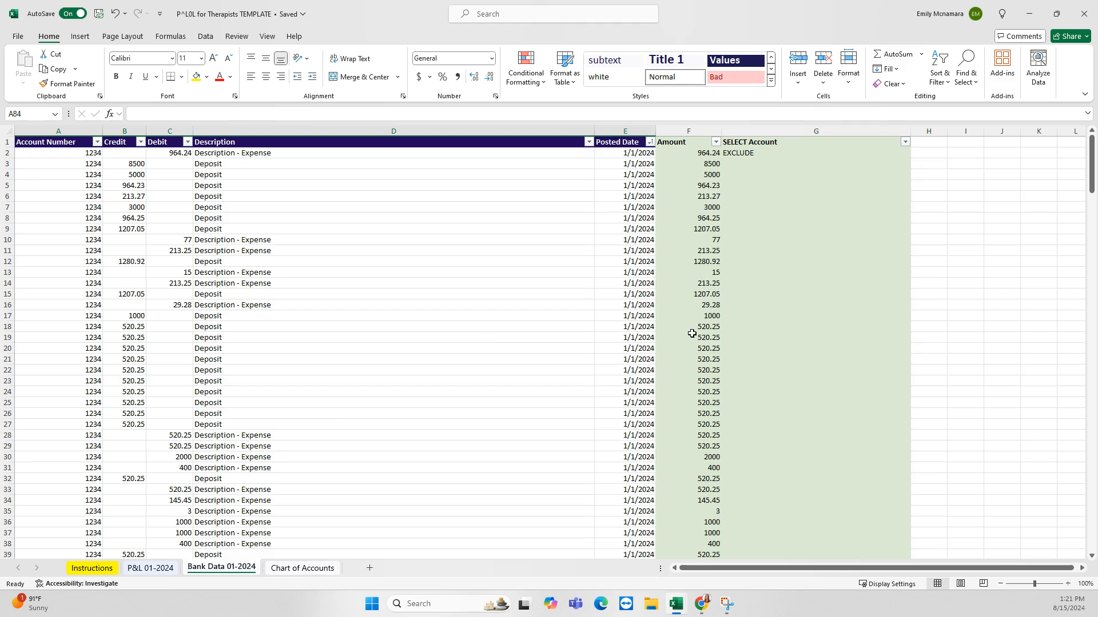
Review the balance sheet accounts, including Equipment & Furniture & Fixtures, then return to Bank Data 01-2024
left_click(302, 568)
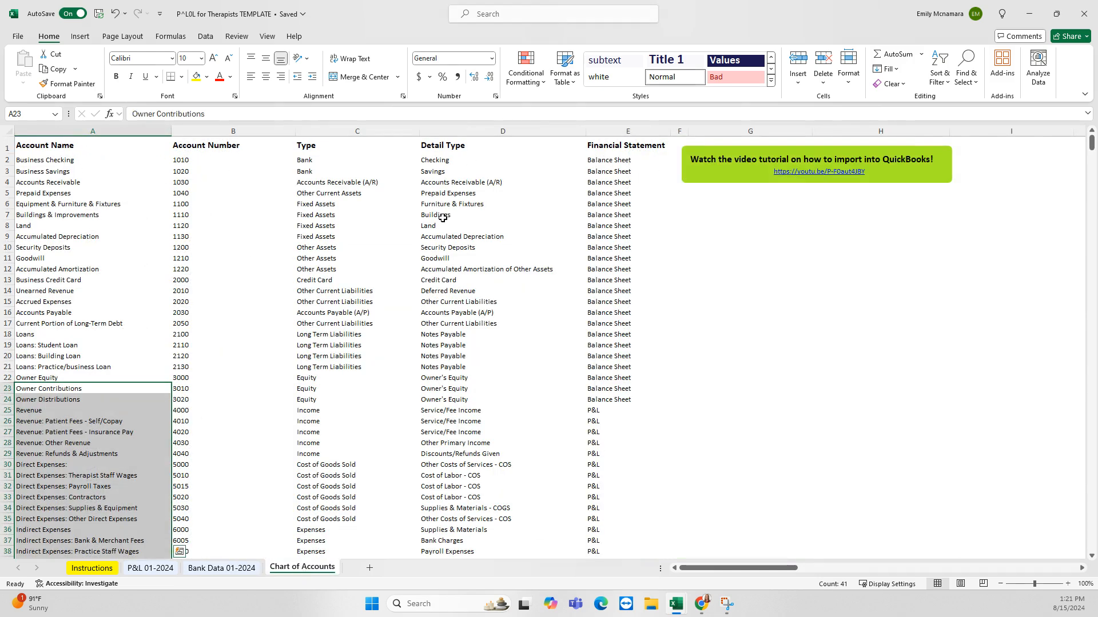
left_click_drag(61, 153, 598, 399)
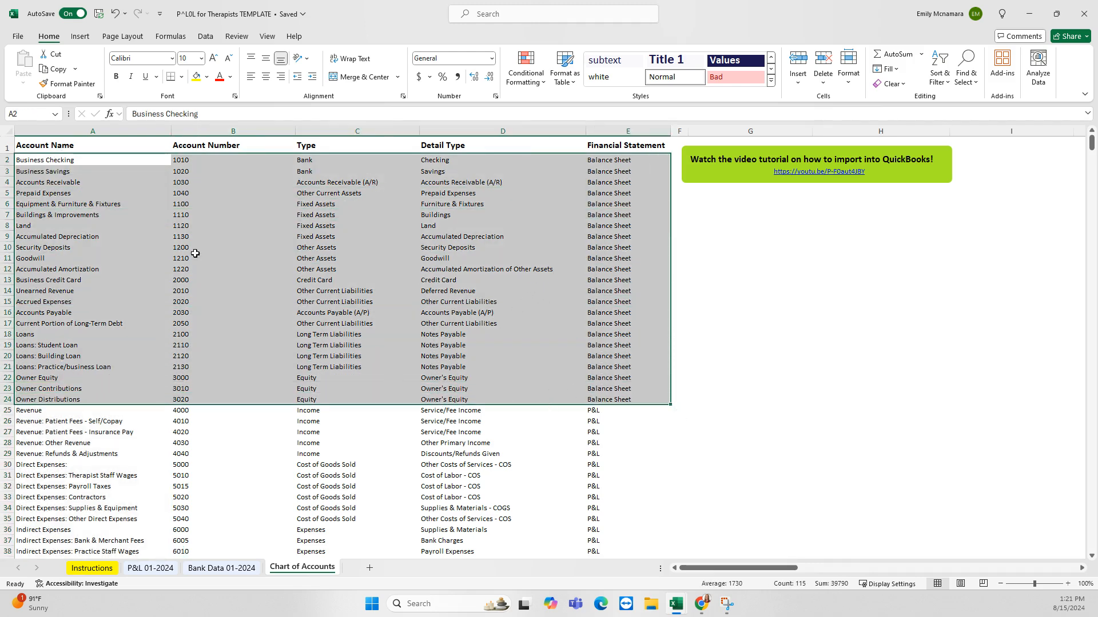
left_click(69, 205)
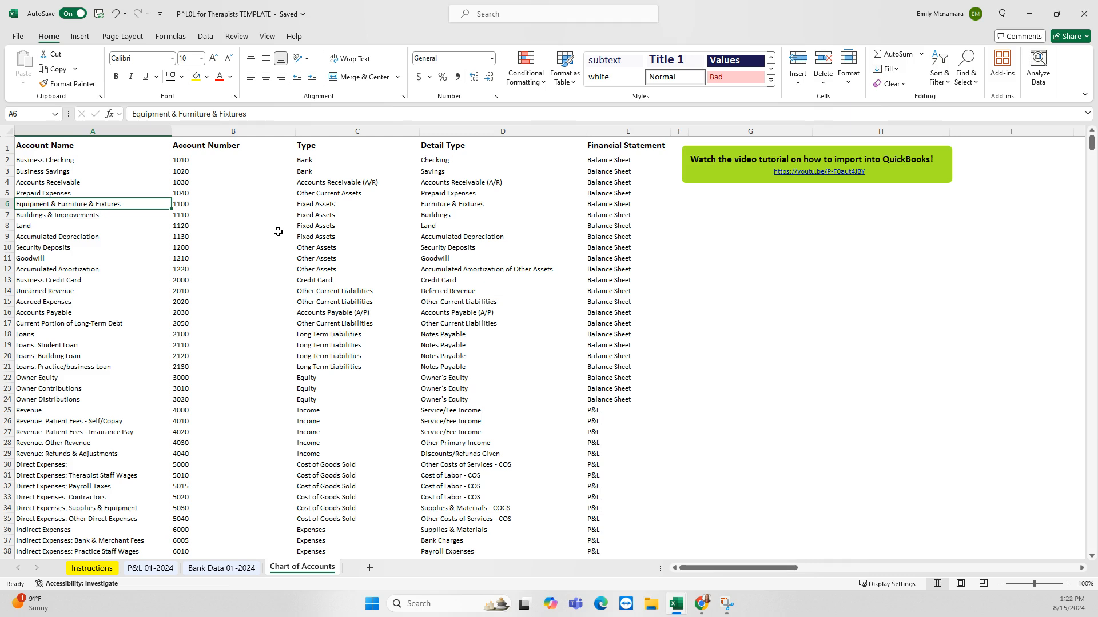
left_click_drag(93, 204, 595, 206)
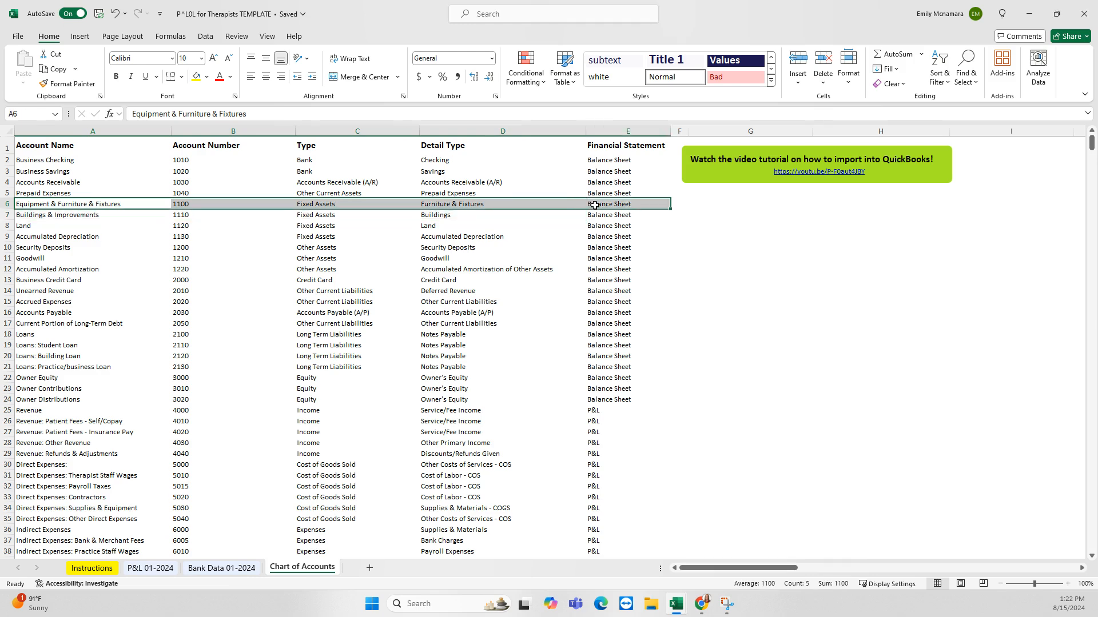
left_click(107, 204)
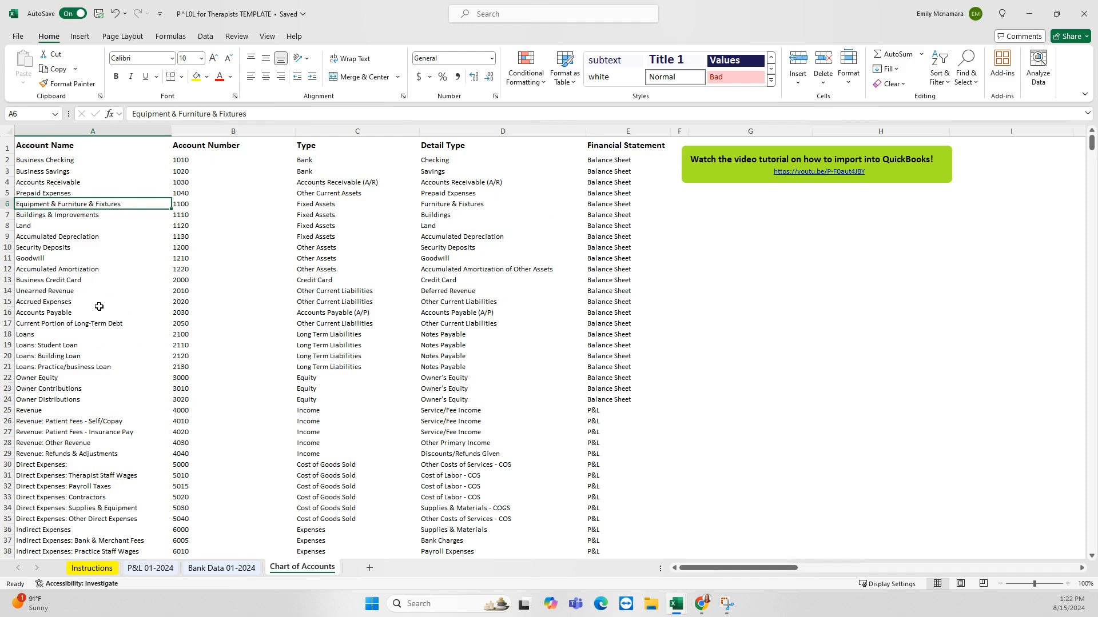
left_click(79, 147)
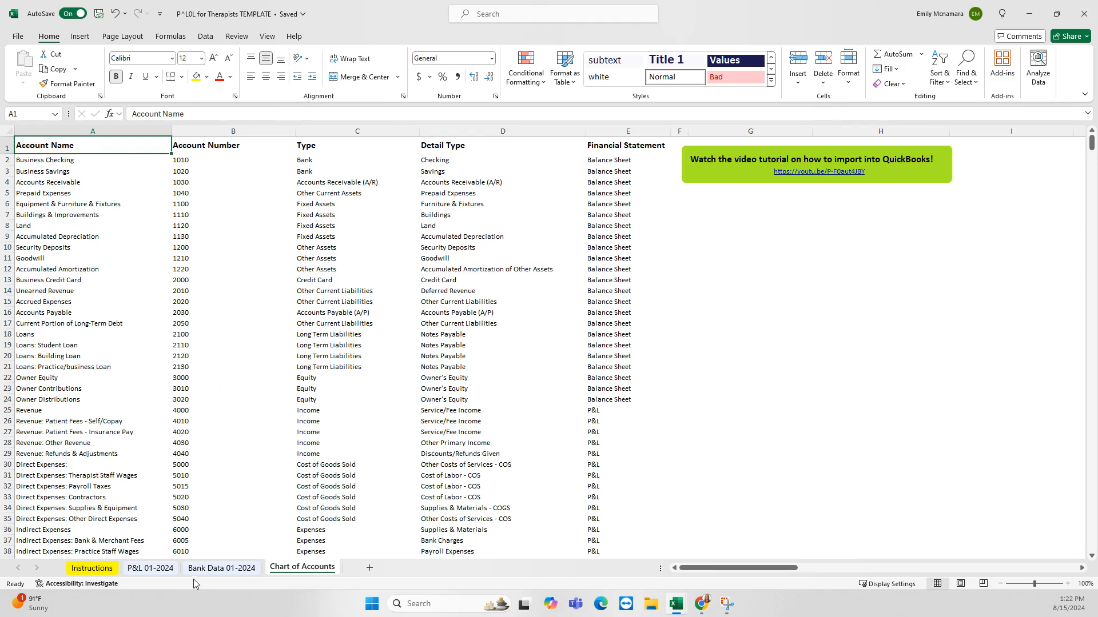
left_click(233, 573)
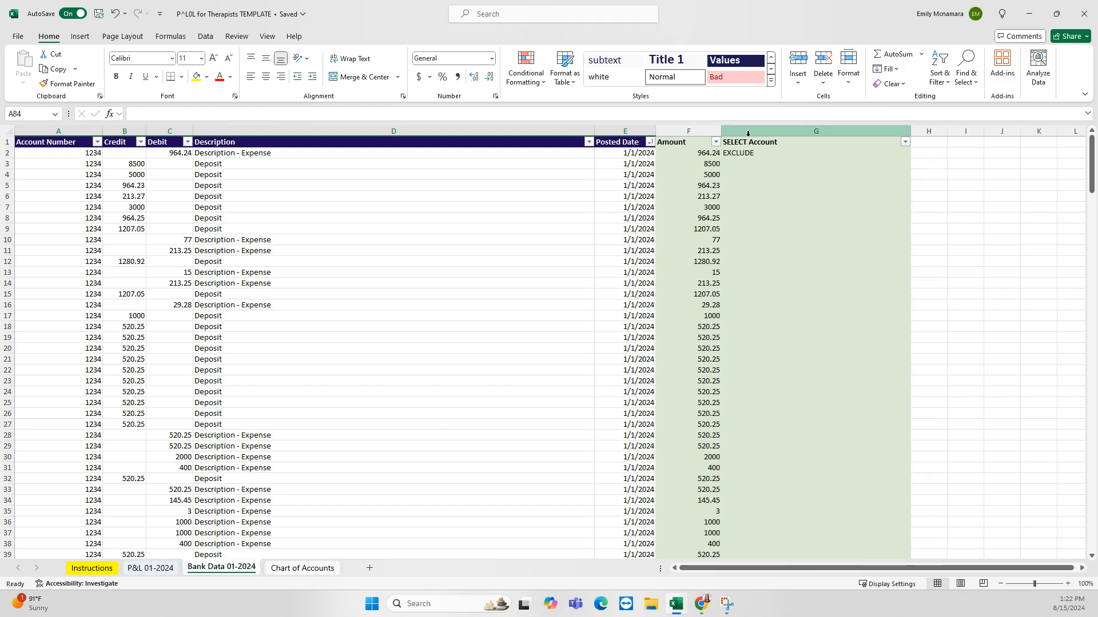
Replace the first transaction's EXCLUDE with Indirect Expenses: Registration & Licensing
left_click(774, 153)
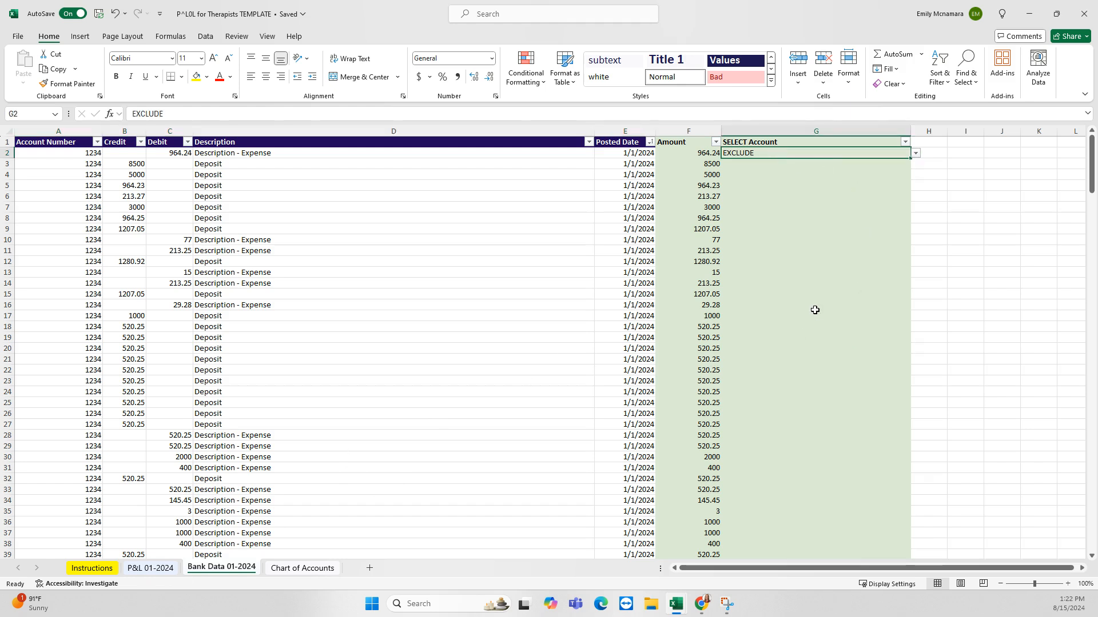
key("Delete")
scroll(594, 334, "down", 17)
scroll(586, 324, "up", 17)
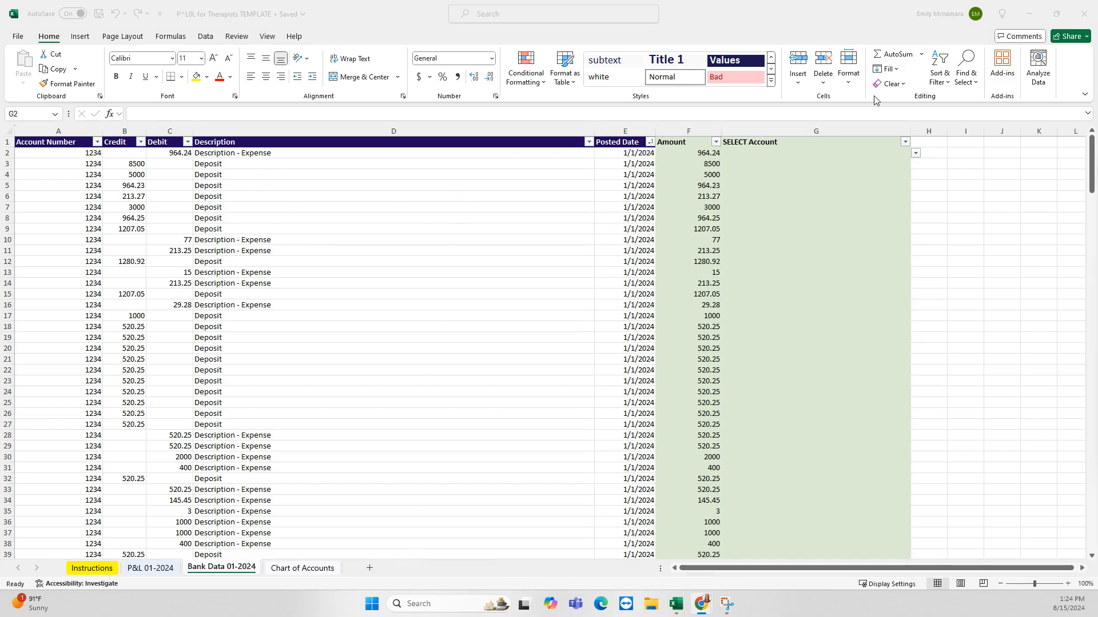
left_click(916, 159)
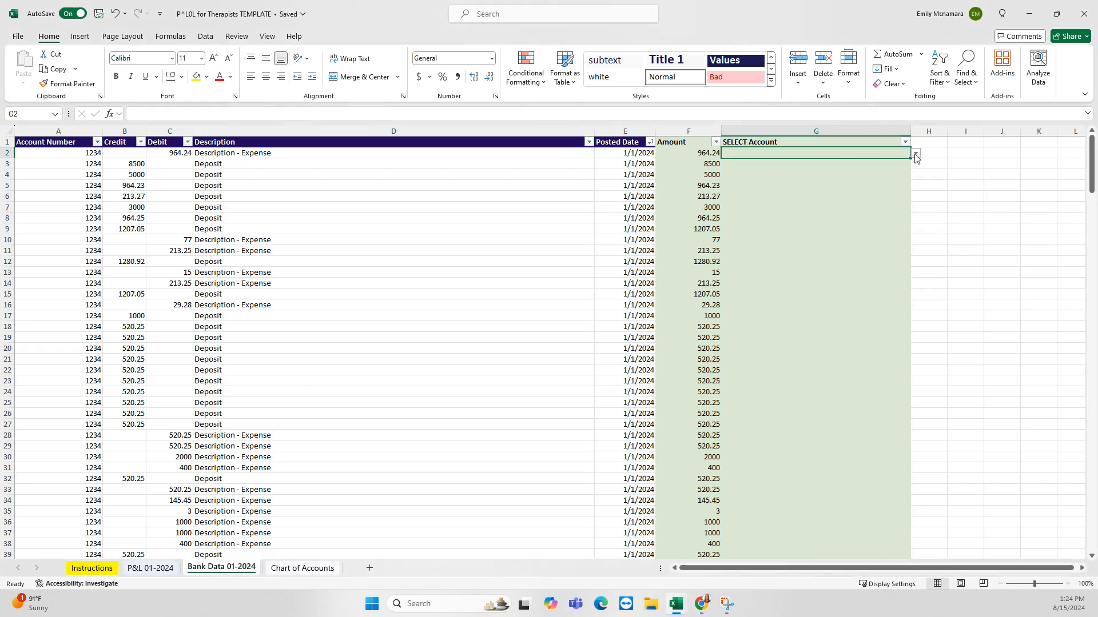
left_click(915, 154)
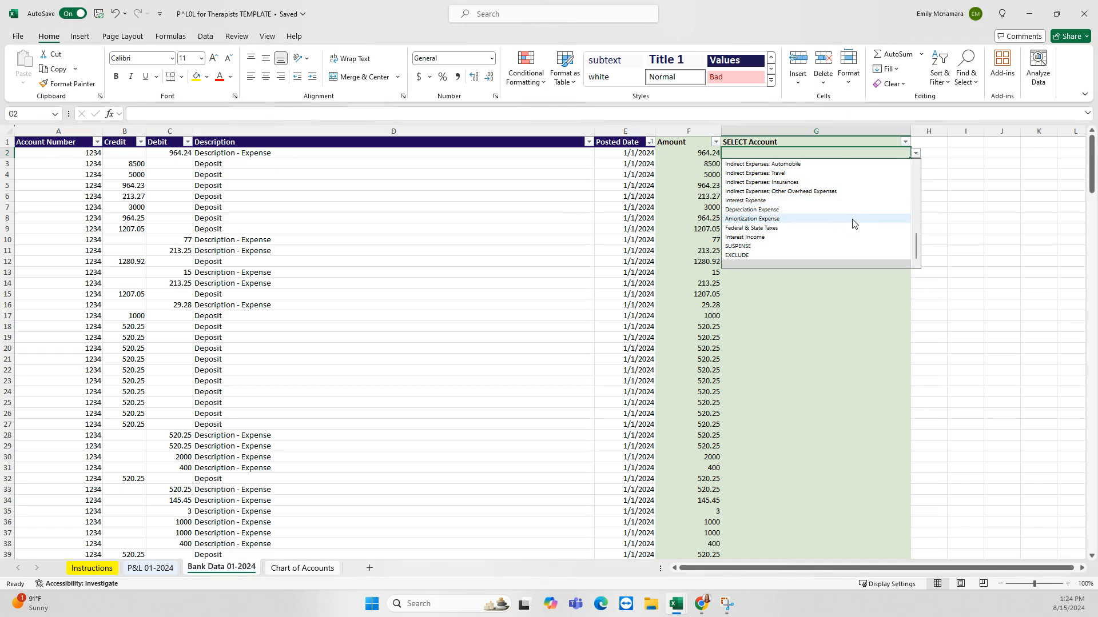
scroll(852, 223, "up", 3)
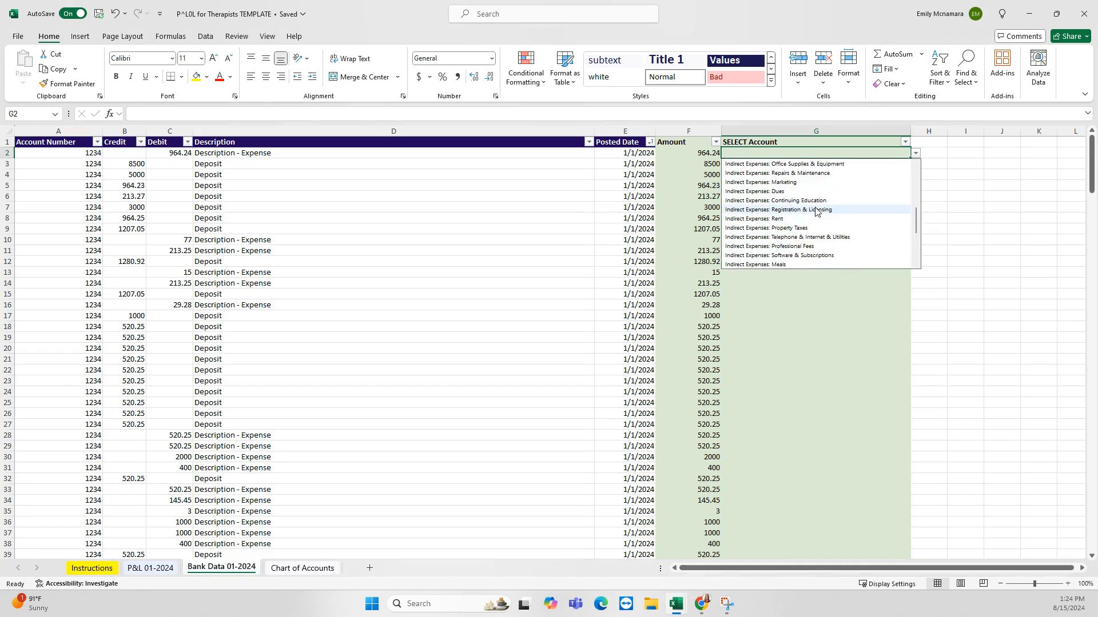
left_click(821, 211)
Assign Revenue: Patient Fees - Self/Copay to the 8500 and 5000 deposits in G3 and G4
left_click(833, 166)
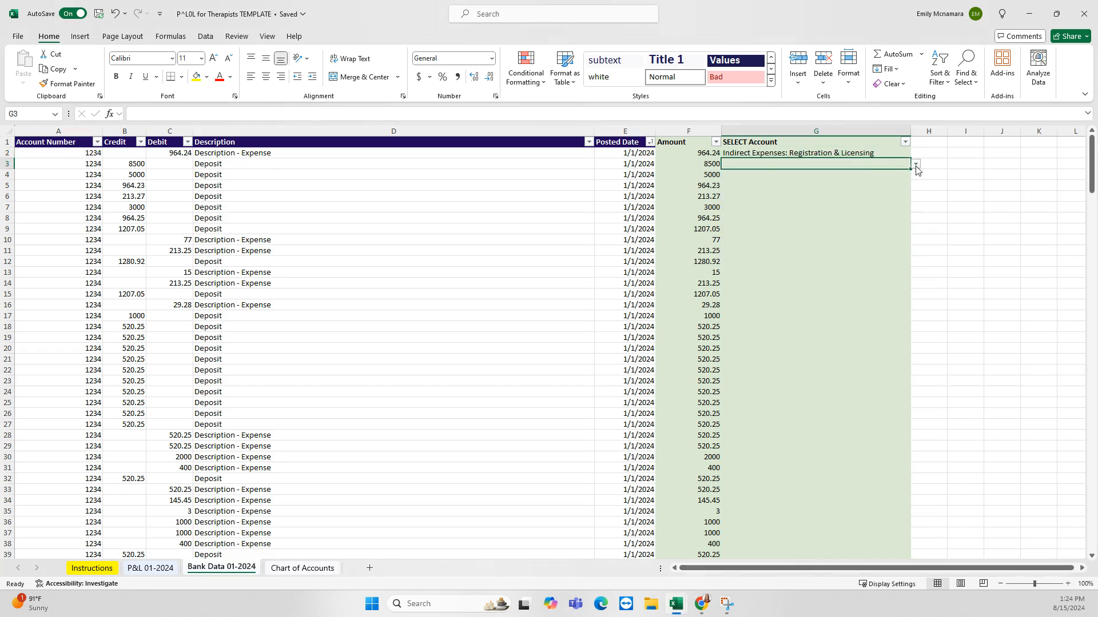
left_click(916, 166)
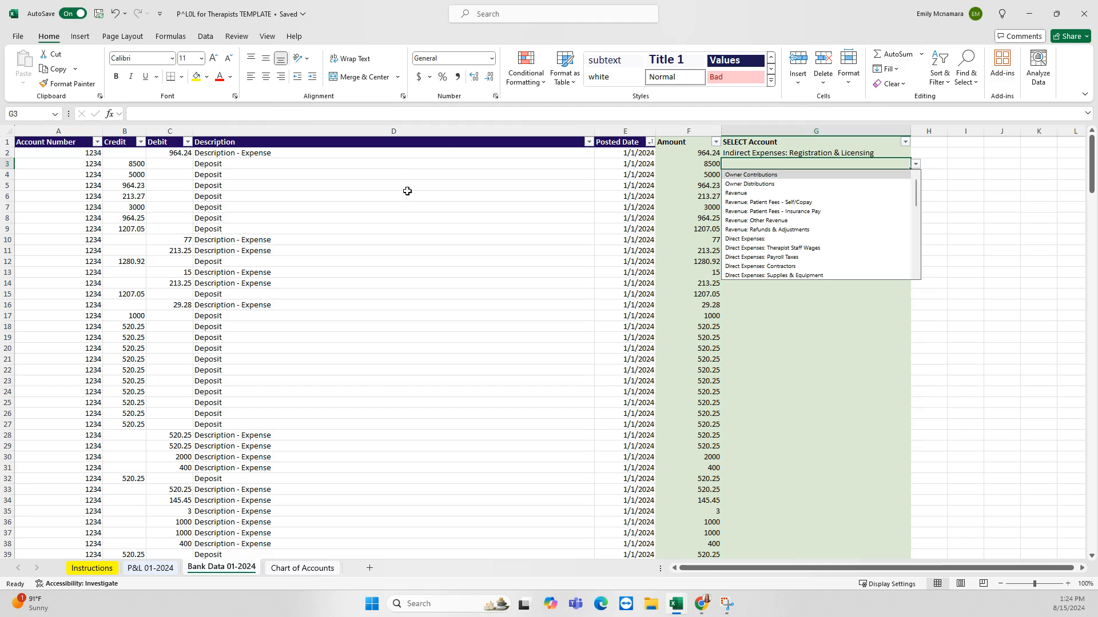
left_click(806, 203)
left_click(844, 178)
left_click(915, 174)
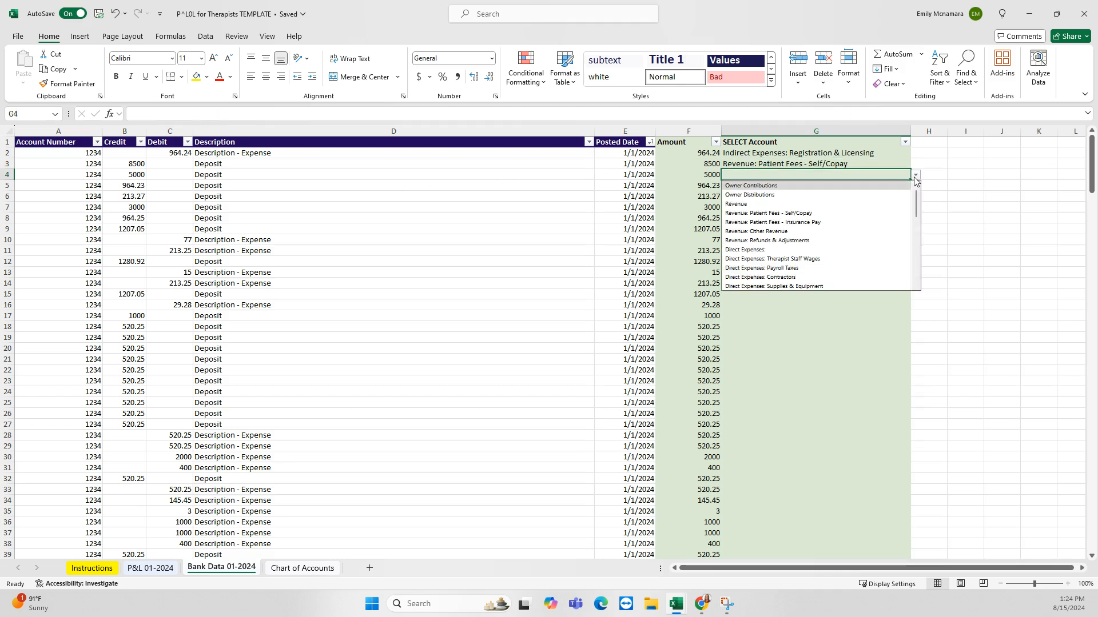
left_click(834, 216)
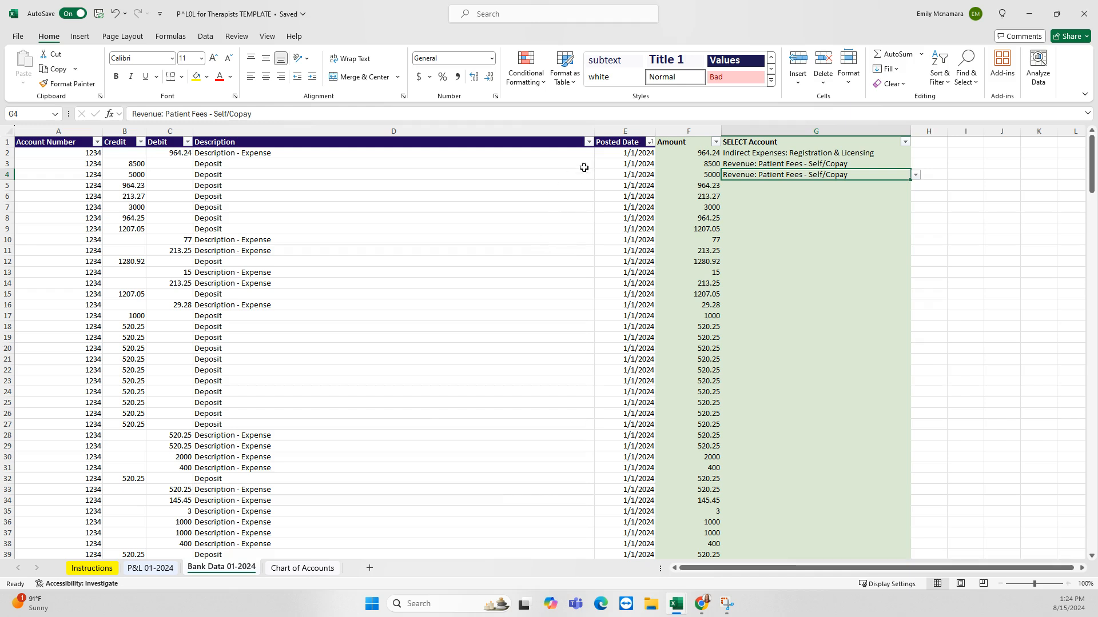
Filter the Description column to show only Deposit rows
left_click(588, 142)
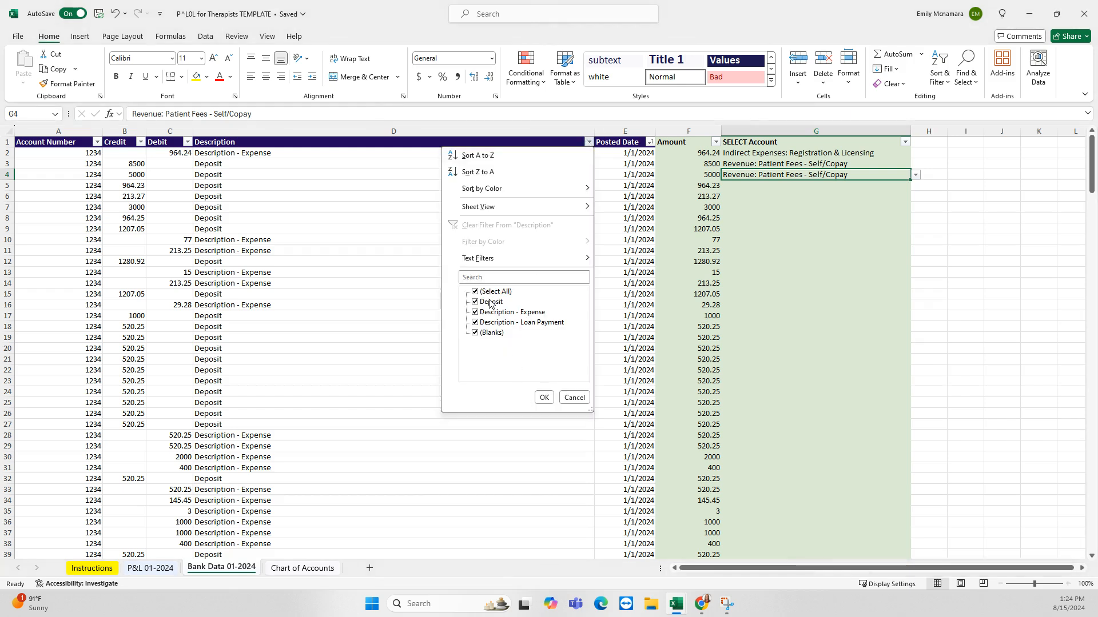
left_click(475, 292)
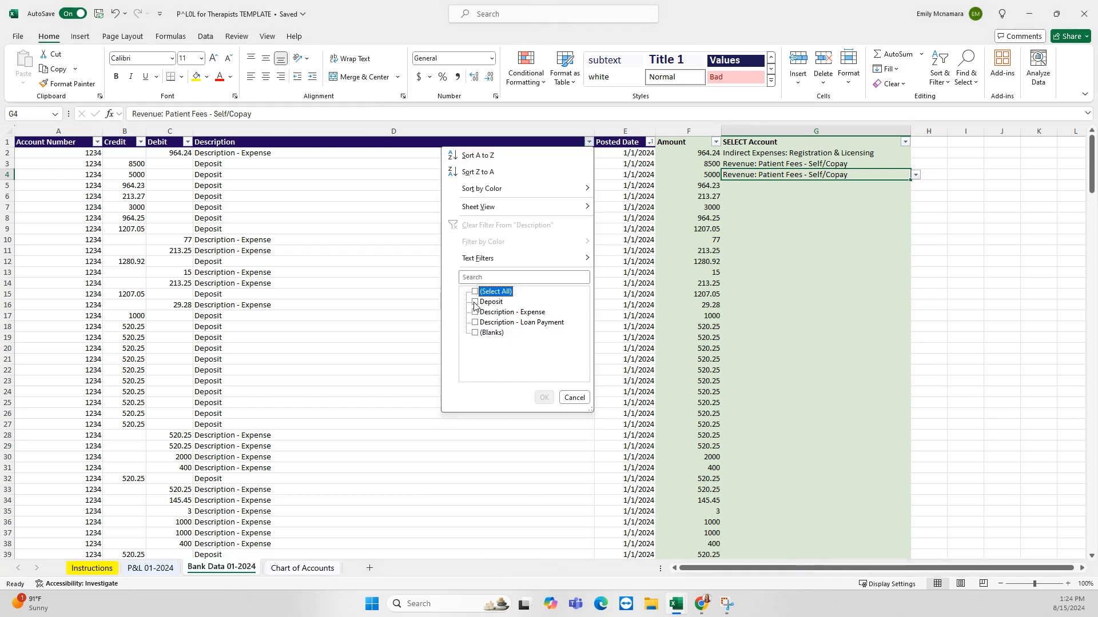
left_click(475, 302)
left_click(545, 398)
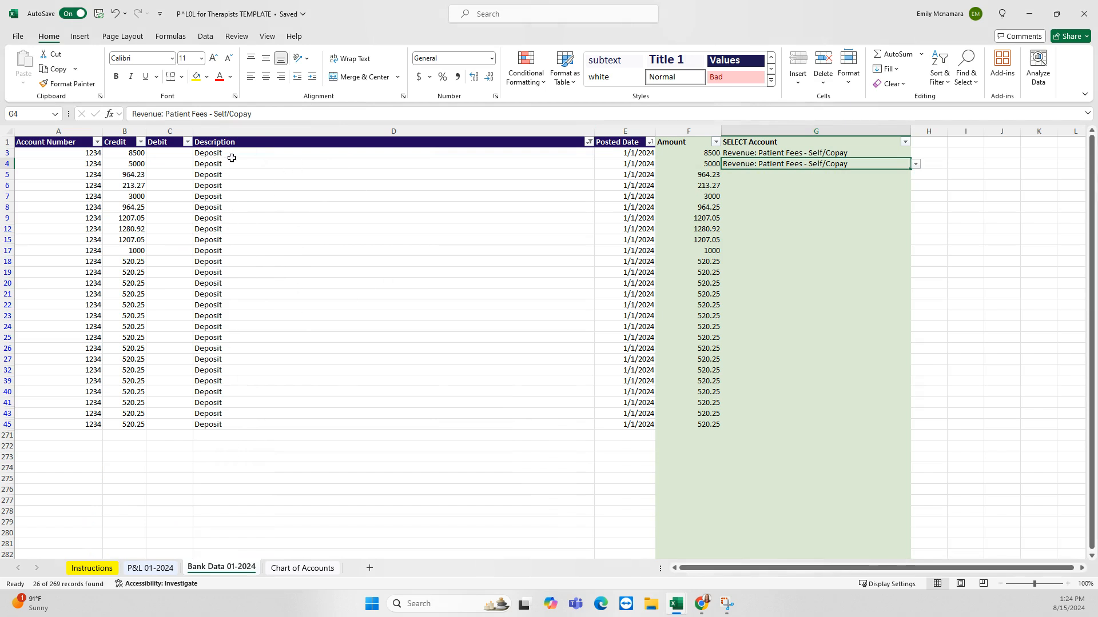
left_click_drag(229, 155, 228, 424)
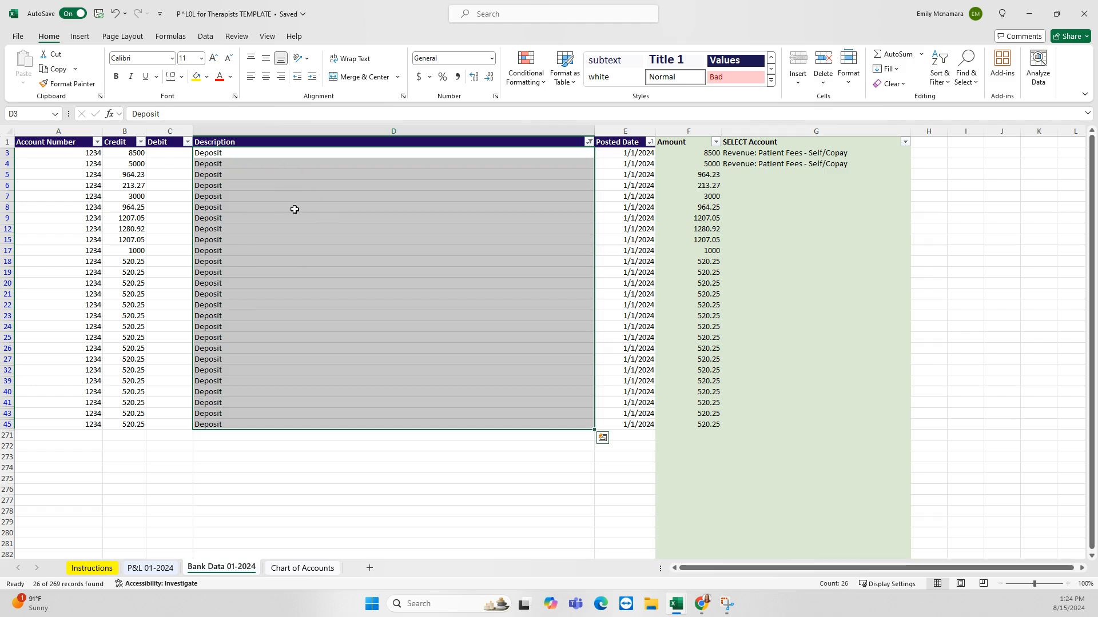
Copy Revenue: Patient Fees - Self/Copay from G4 into every visible deposit's account cell
left_click(794, 167)
key("ctrl+c")
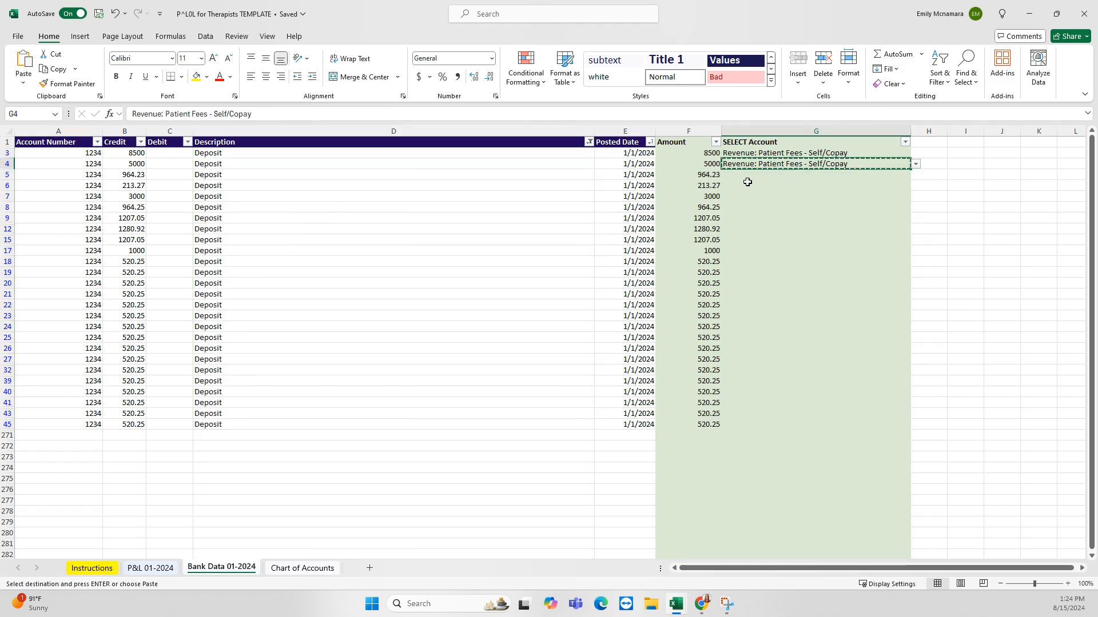
left_click_drag(747, 178, 750, 425)
key("ctrl+v")
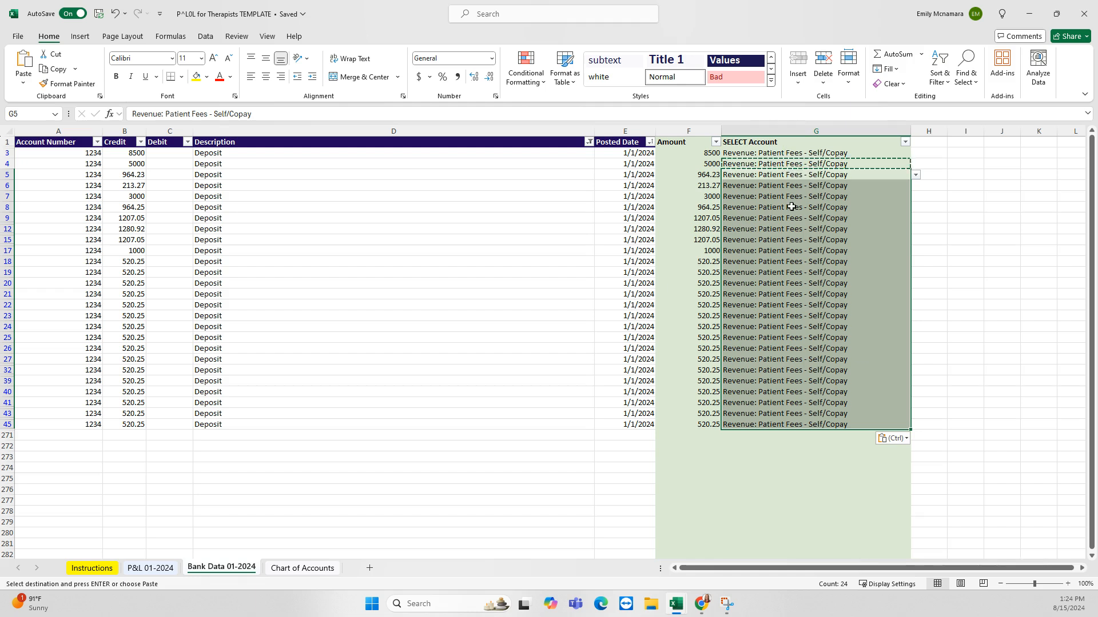
left_click(774, 152)
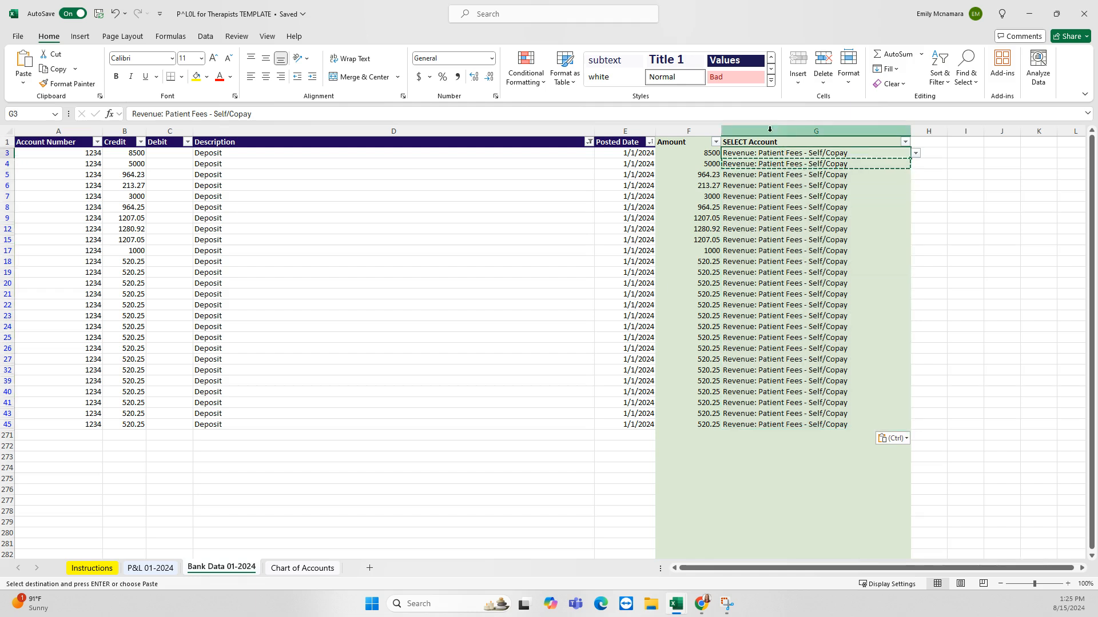
left_click(782, 261)
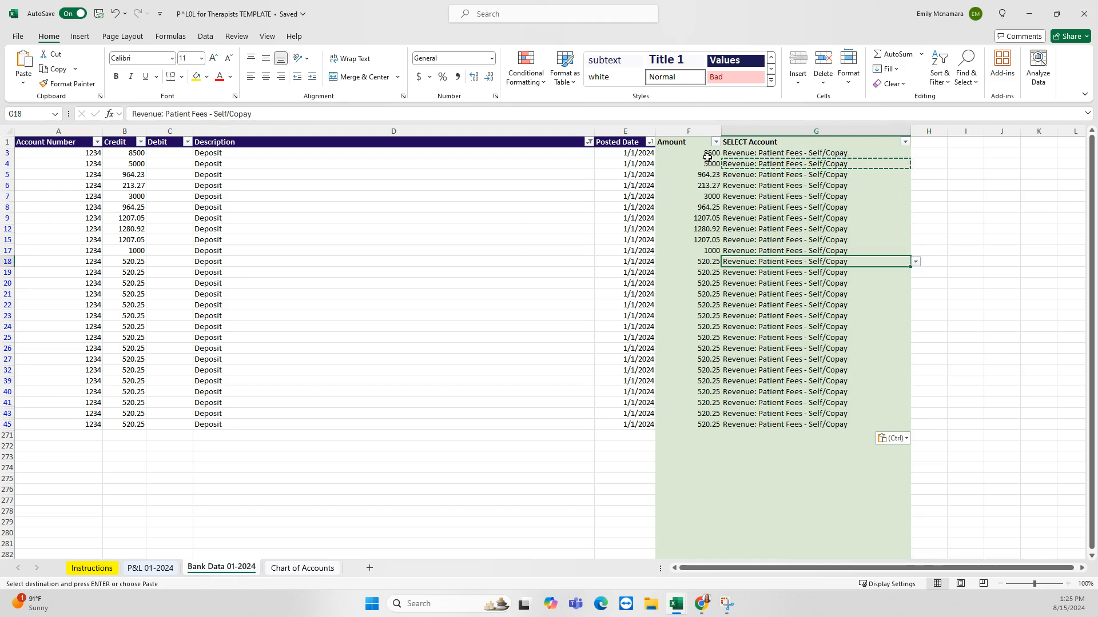
key("Escape")
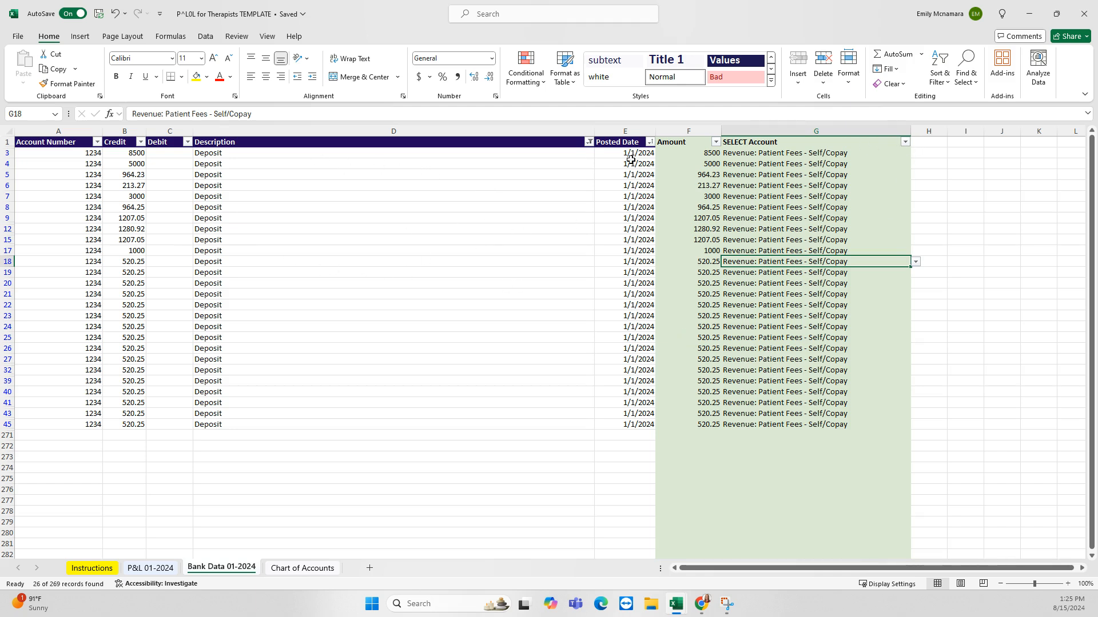
Clear the Description filter so all transactions show again
left_click(589, 142)
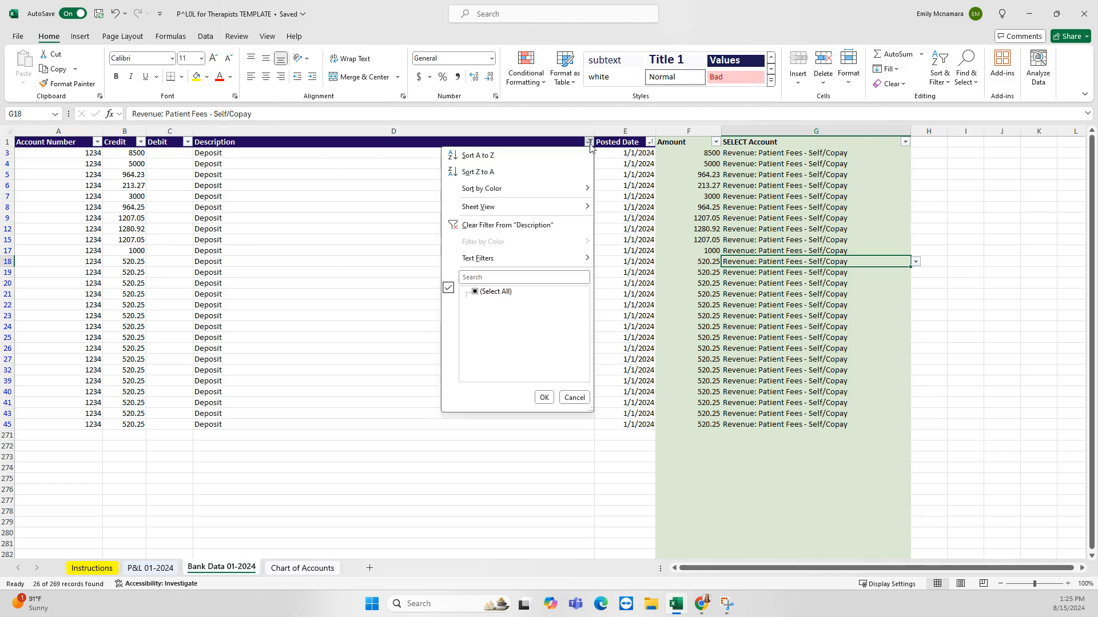
left_click(478, 292)
left_click(544, 398)
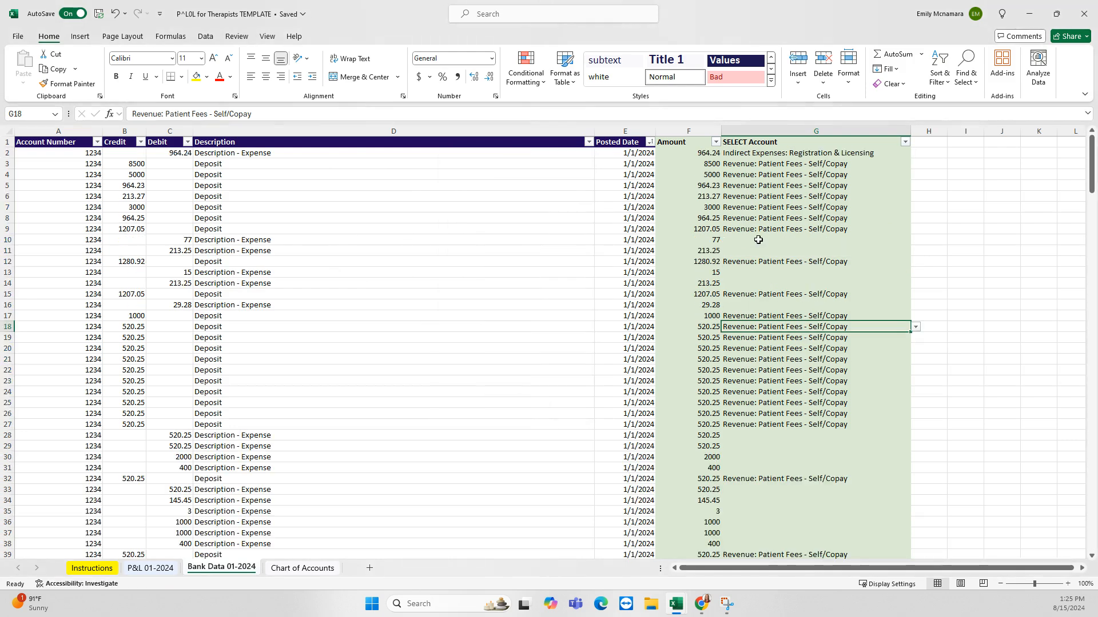
scroll(791, 219, "down", 5)
scroll(775, 409, "down", 13)
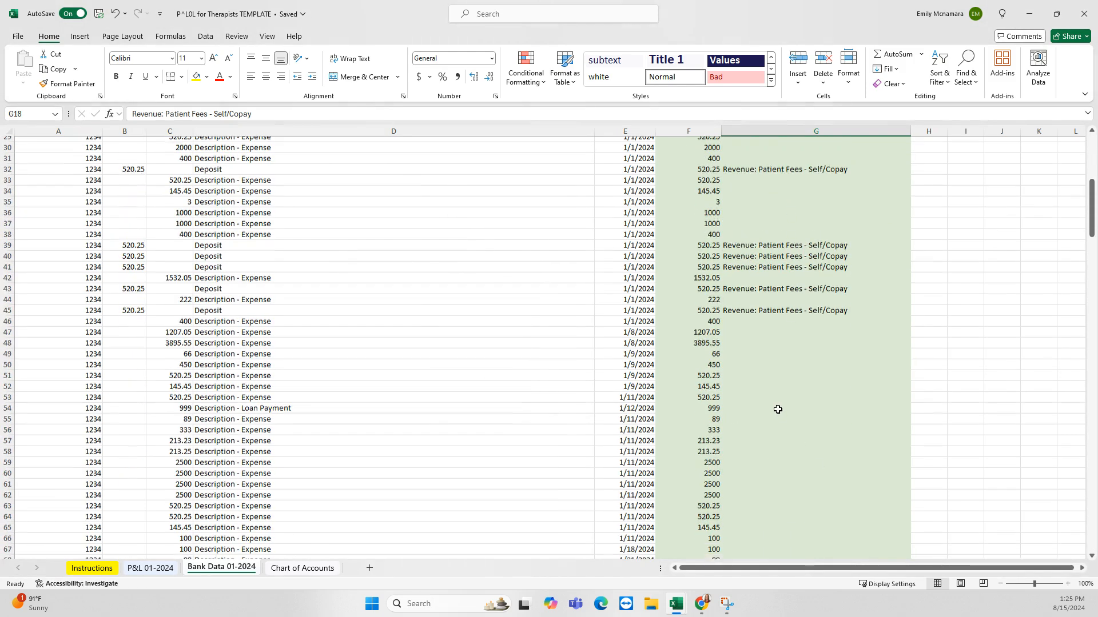
scroll(776, 410, "up", 9)
scroll(778, 410, "up", 9)
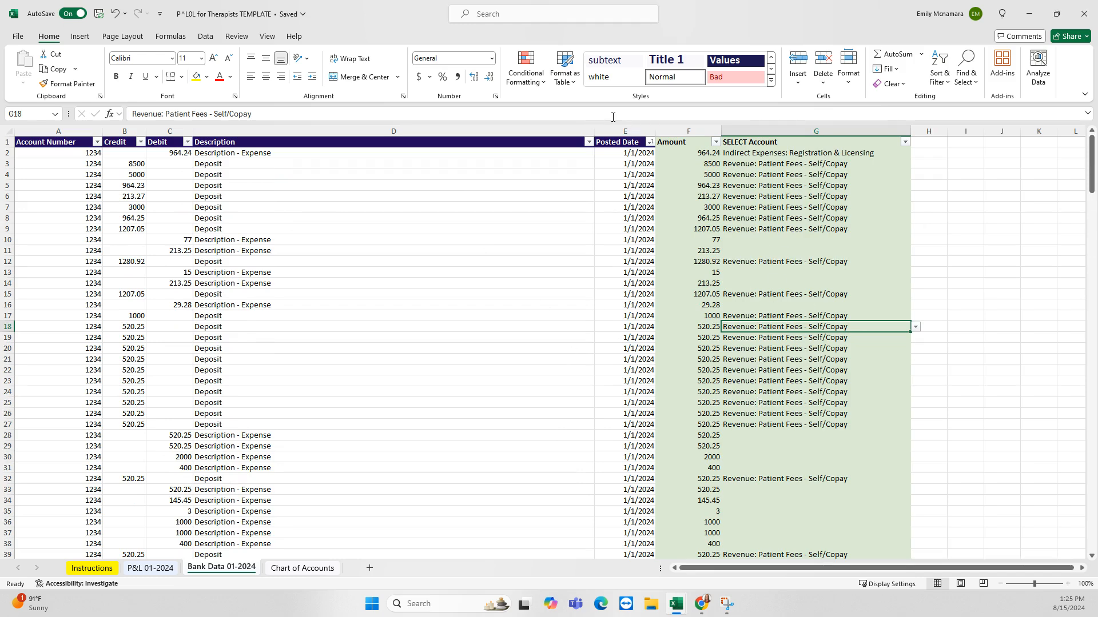
left_click(588, 142)
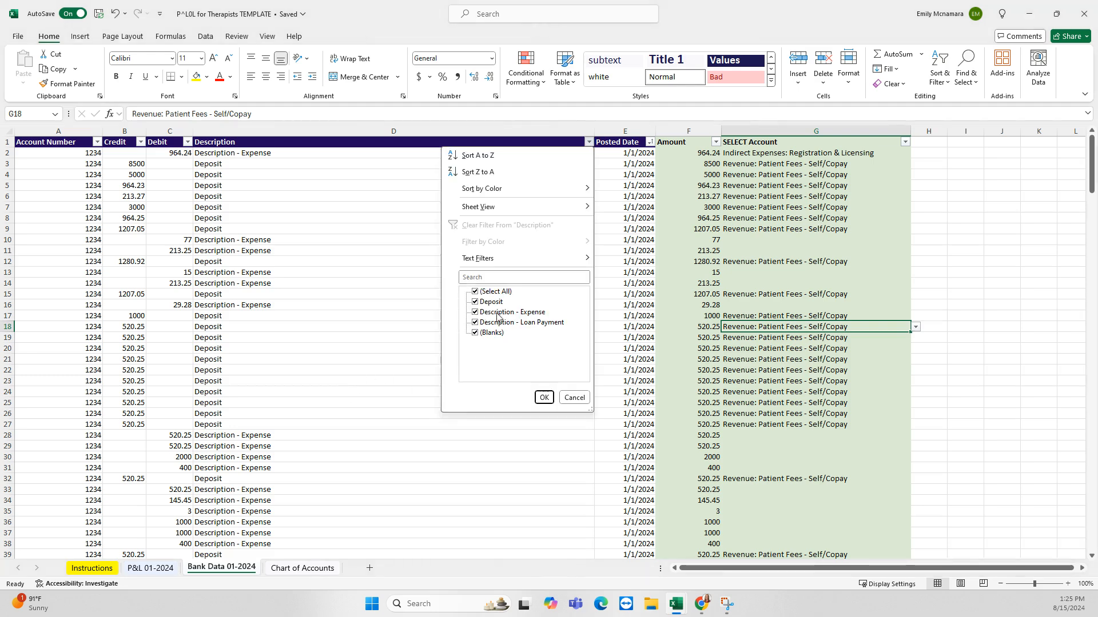
Filter Description to Description - Expense only, leaving 49 of 269 records visible
left_click(474, 293)
left_click(474, 293)
left_click(475, 312)
left_click(544, 398)
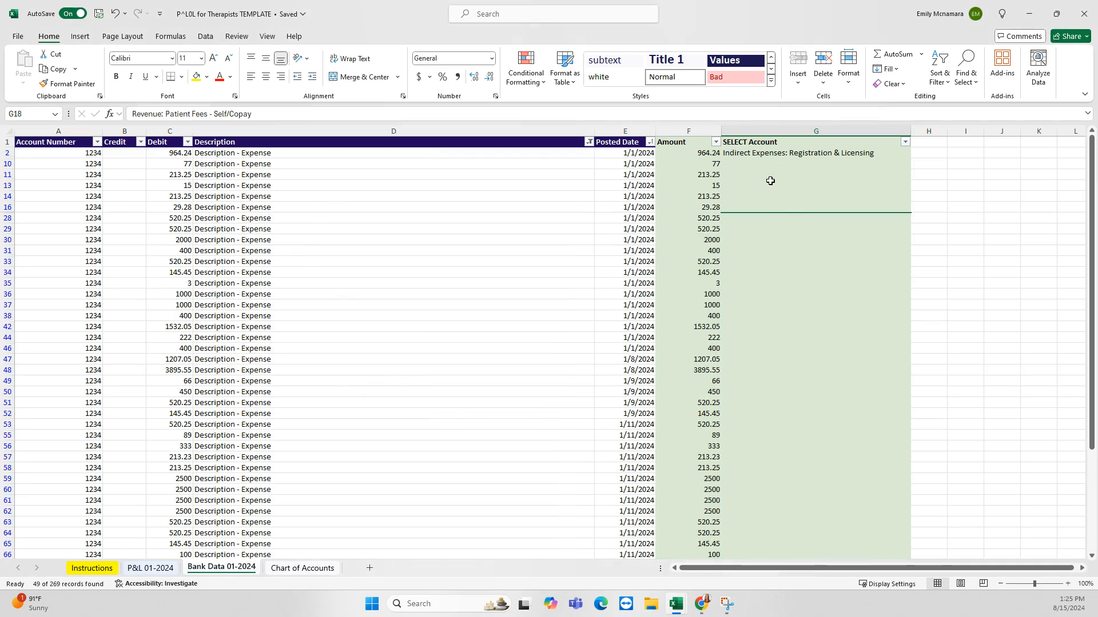
scroll(789, 434, "down", 4)
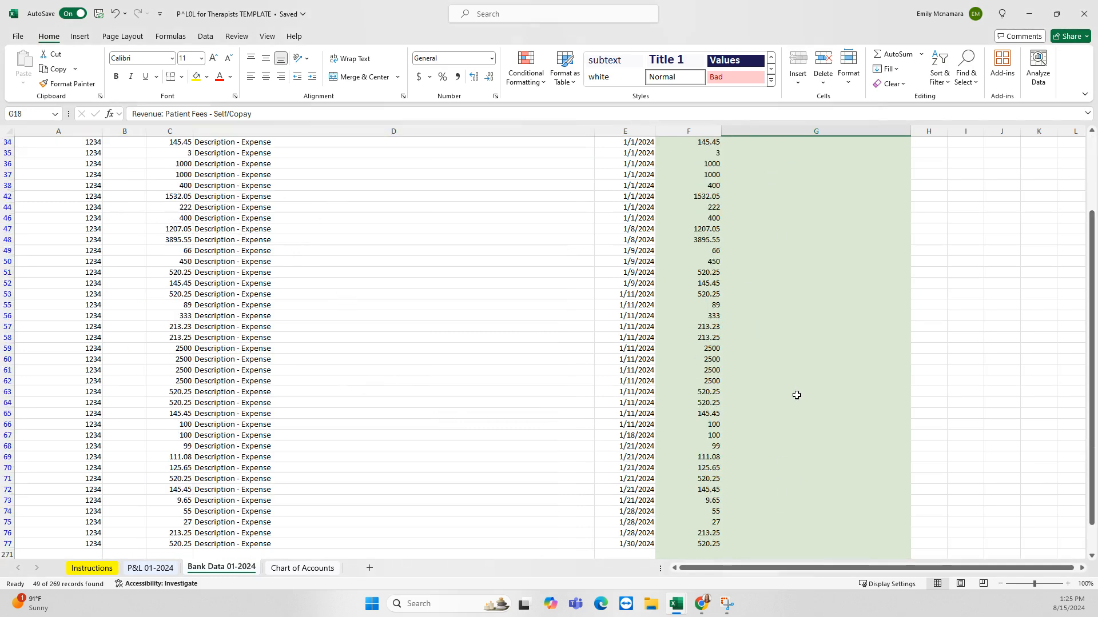
scroll(792, 406, "up", 4)
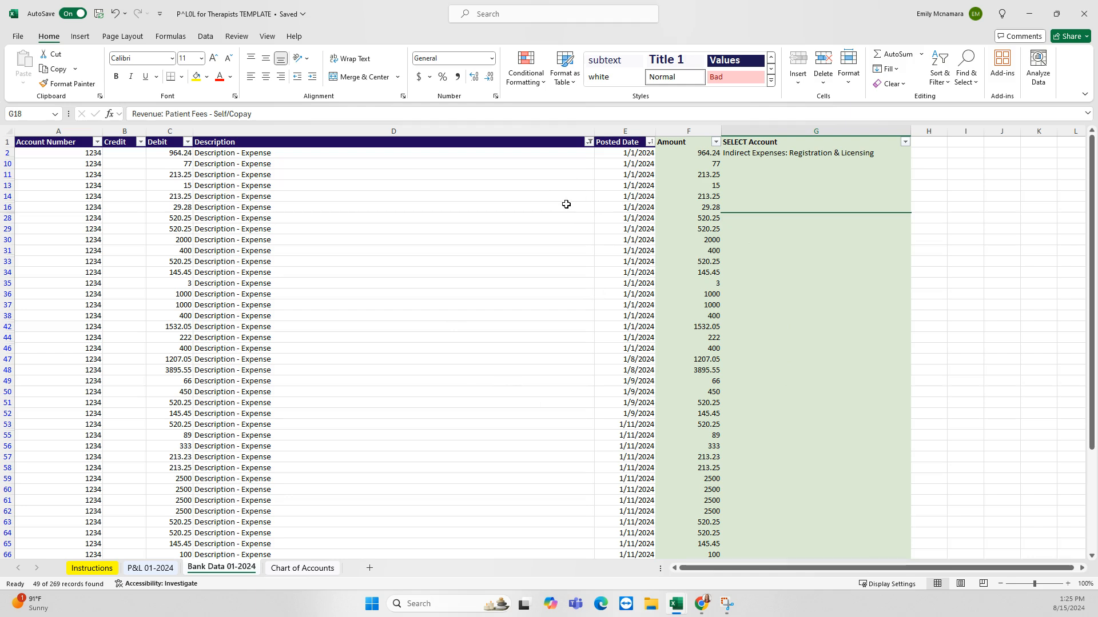
left_click(588, 142)
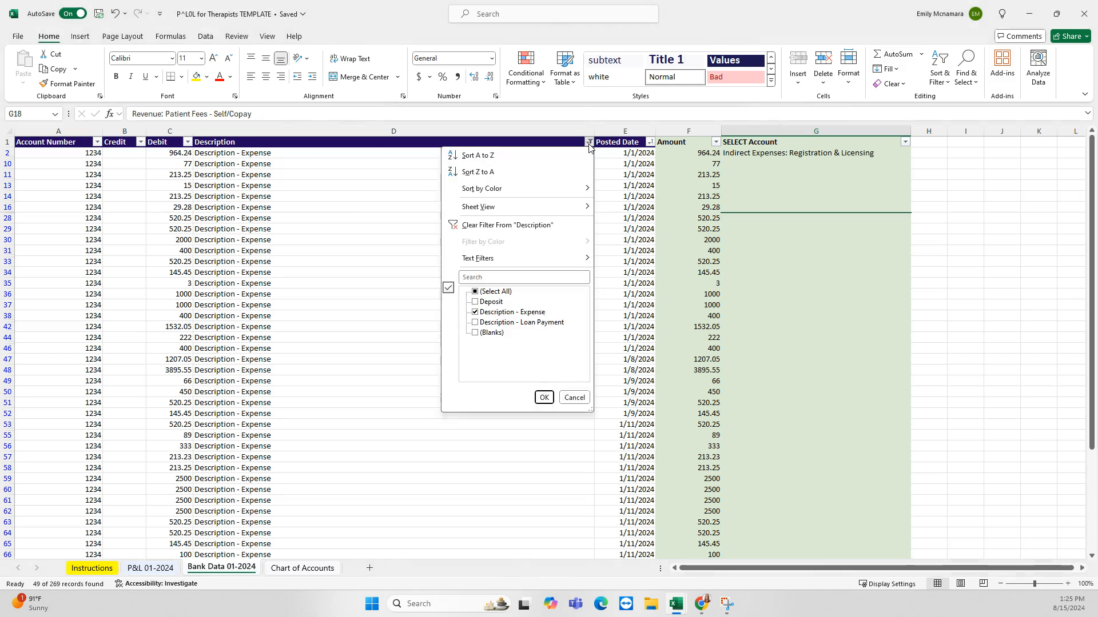
Filter Descriptions to only 'Description - Loan Payment', then select its 999 debit and description
left_click(476, 292)
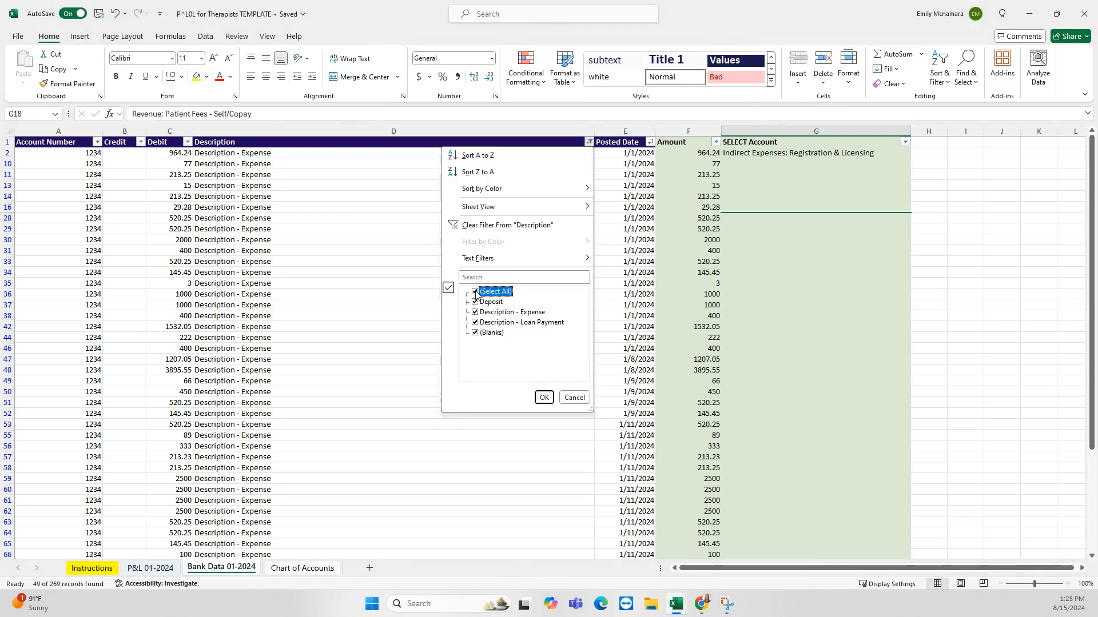
left_click(474, 323)
left_click(544, 398)
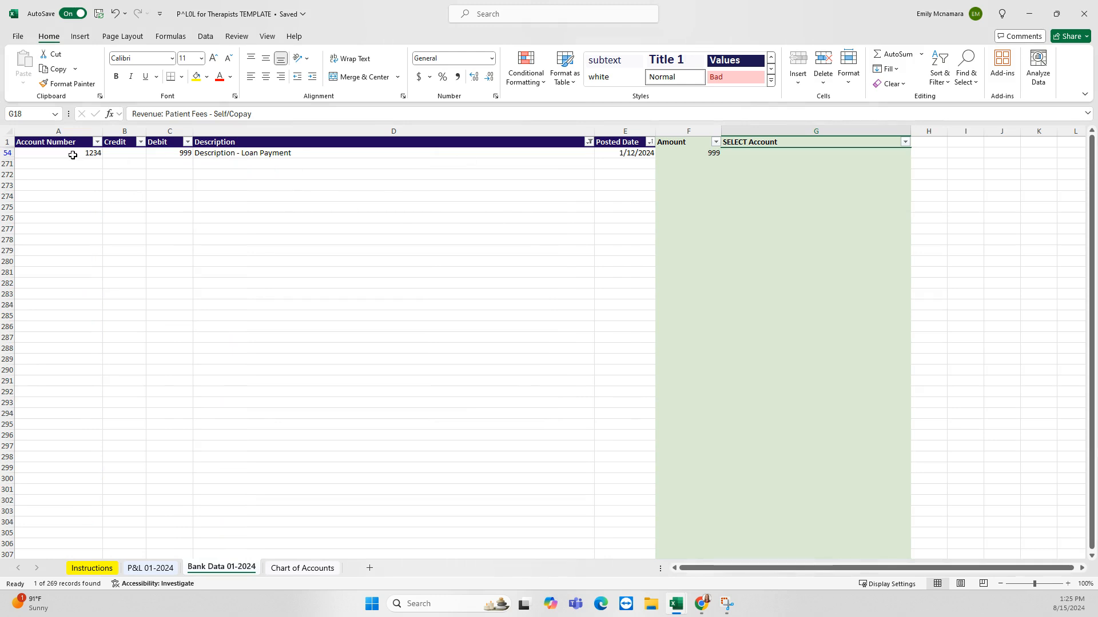
left_click_drag(74, 152, 629, 152)
left_click(614, 183)
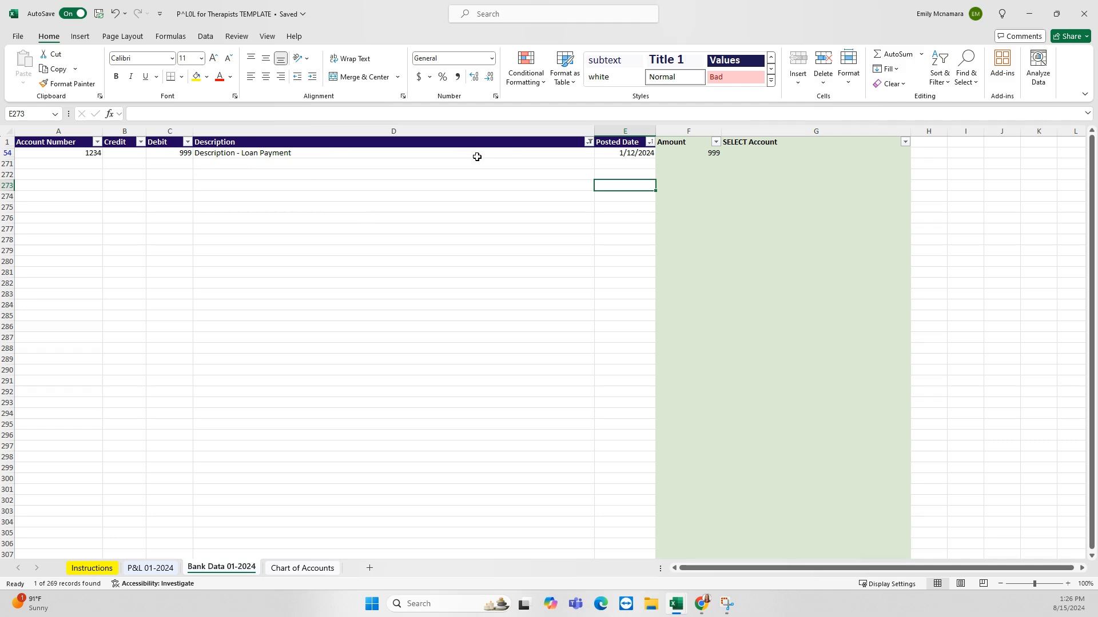
left_click_drag(123, 153, 566, 152)
left_click(323, 196)
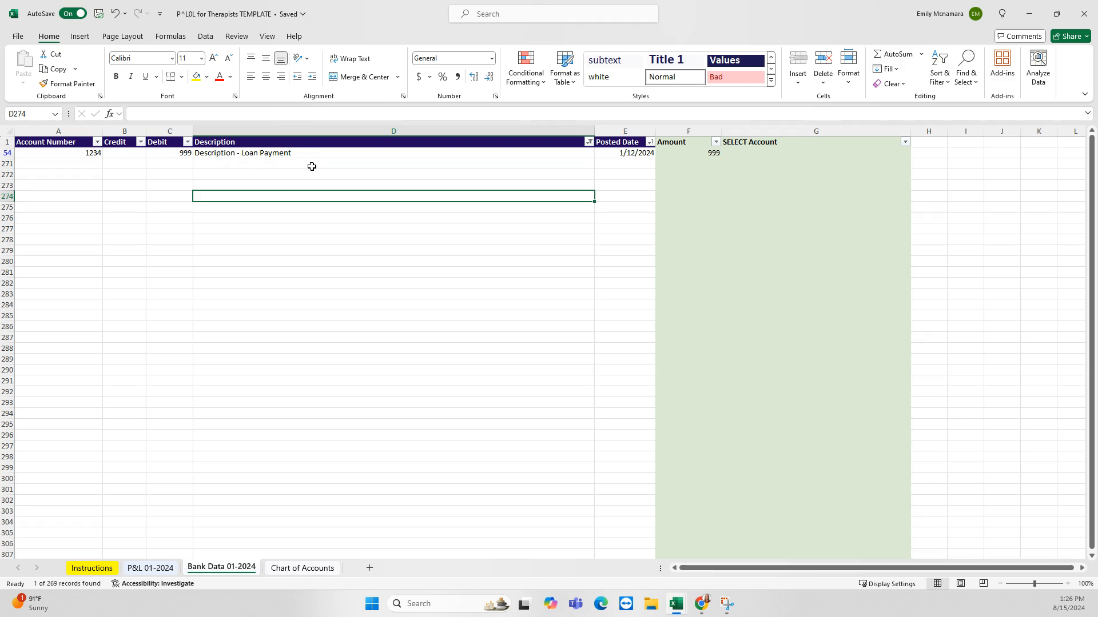
left_click_drag(178, 153, 328, 152)
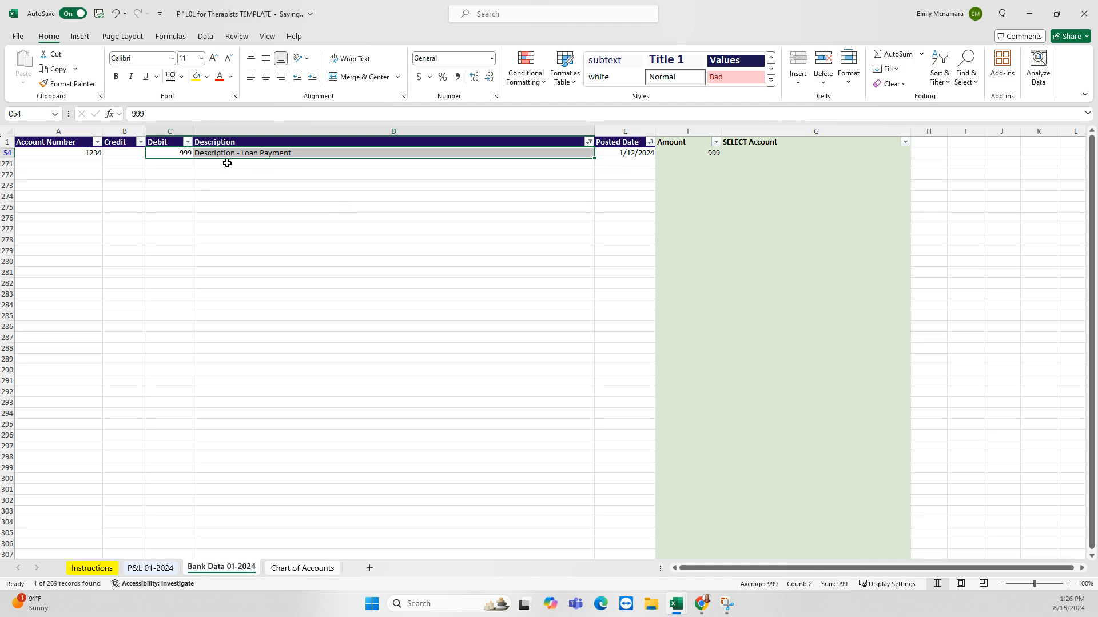
Copy the loan payment's 999 debit, description and 1/12/2024 posted date into row 271
left_click(176, 153)
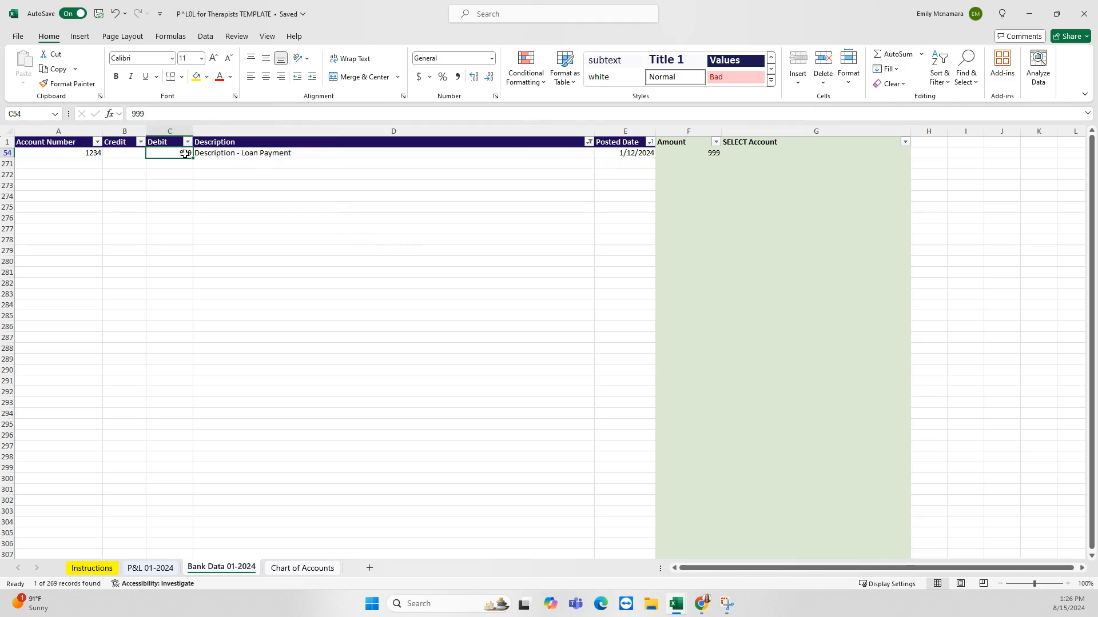
left_click_drag(185, 153, 224, 157)
key("ctrl+c")
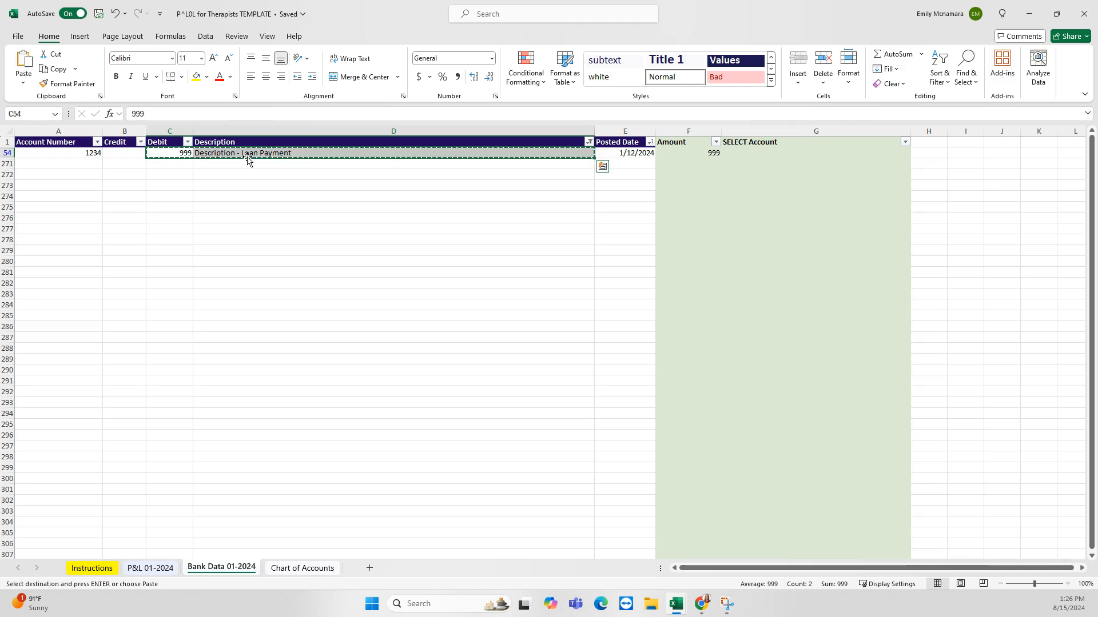
key("Down")
key("ctrl+v")
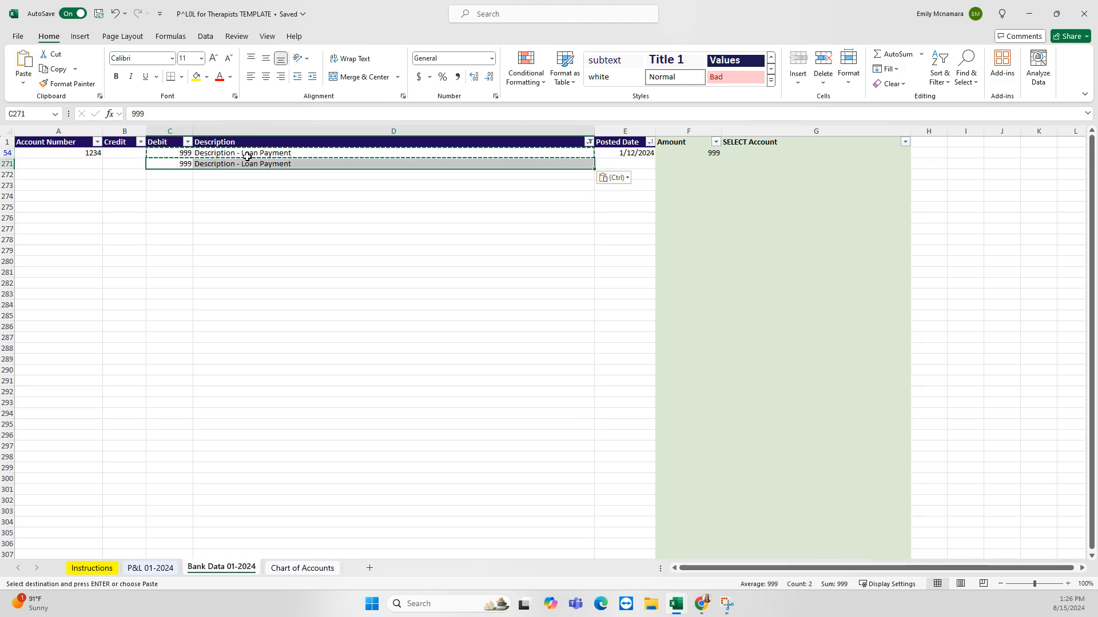
left_click(625, 155)
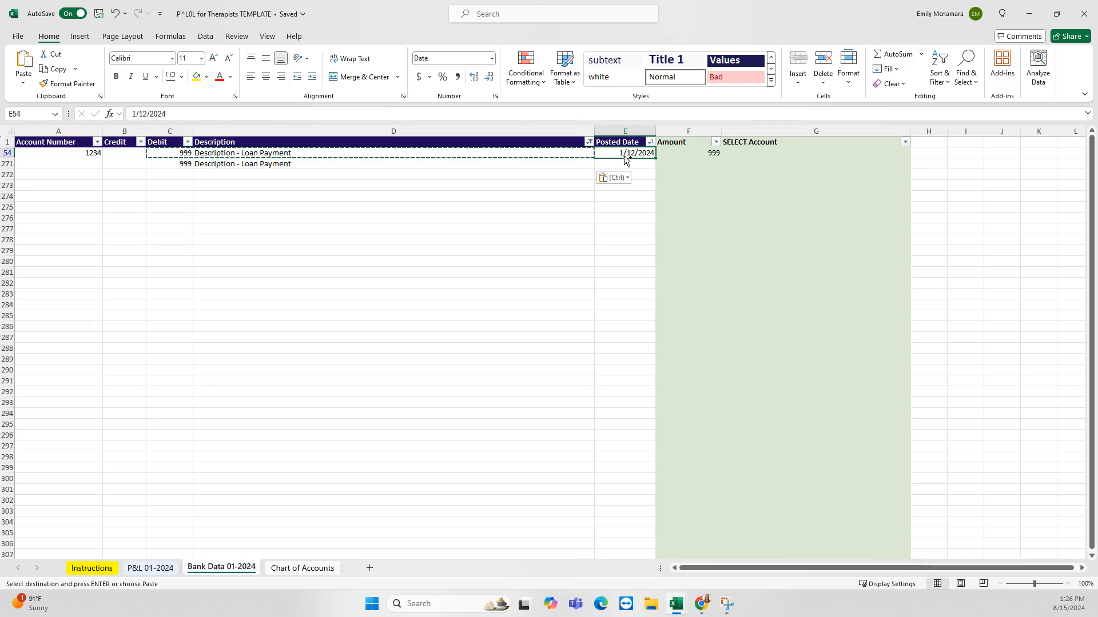
key("ctrl+c")
key("Down")
key("ctrl+v")
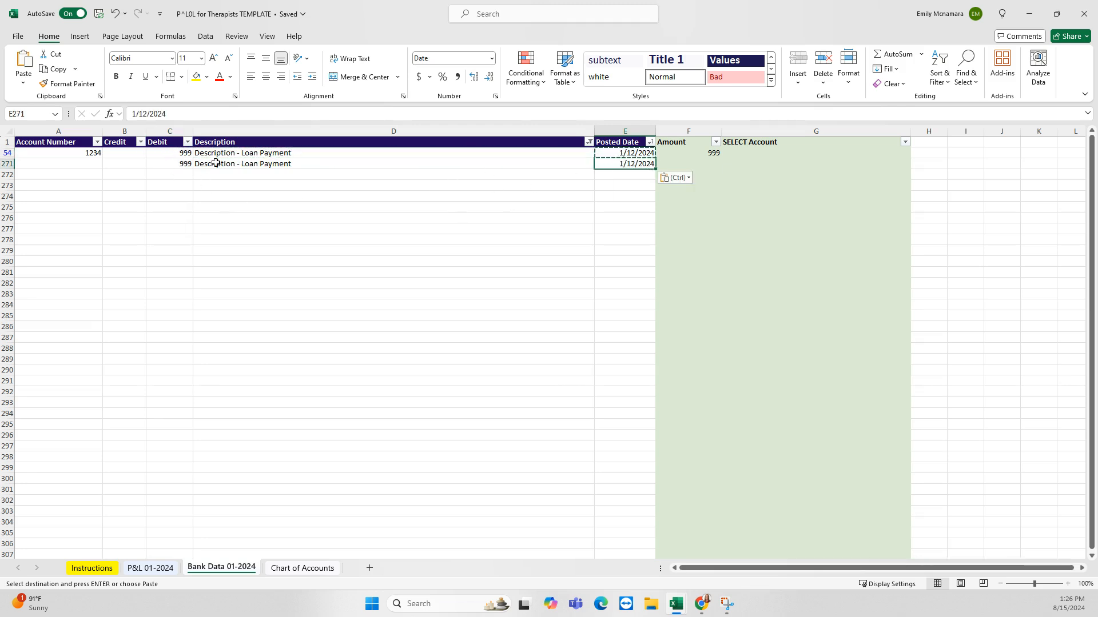
left_click(402, 185)
Set the debits to 900 and 99 and label the descriptions 'princ.' and 'int.'
left_click(184, 154)
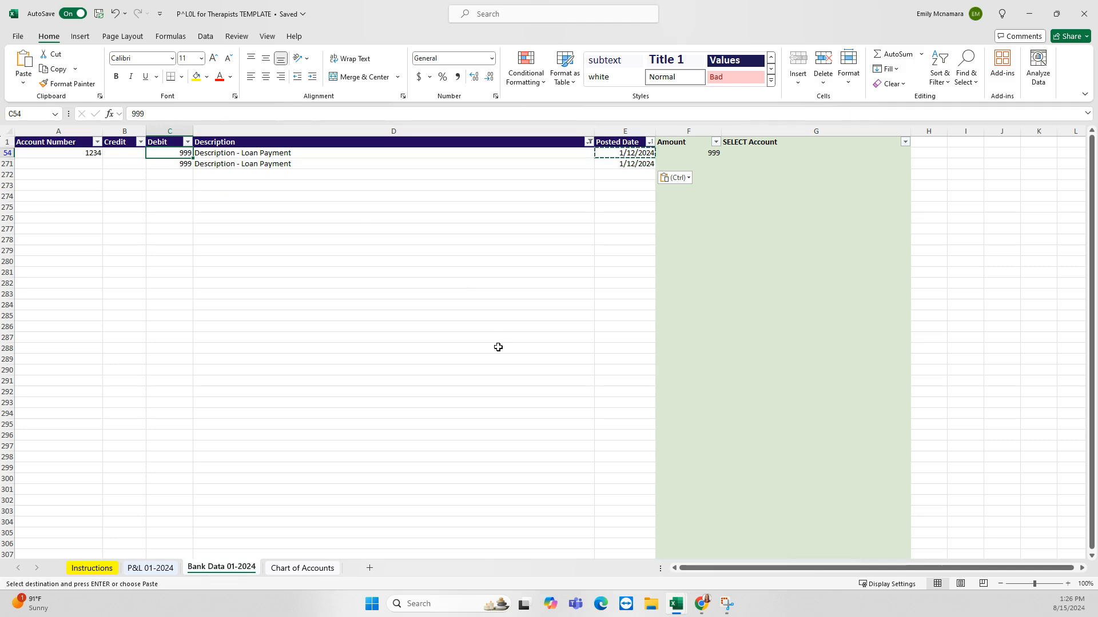
type("900")
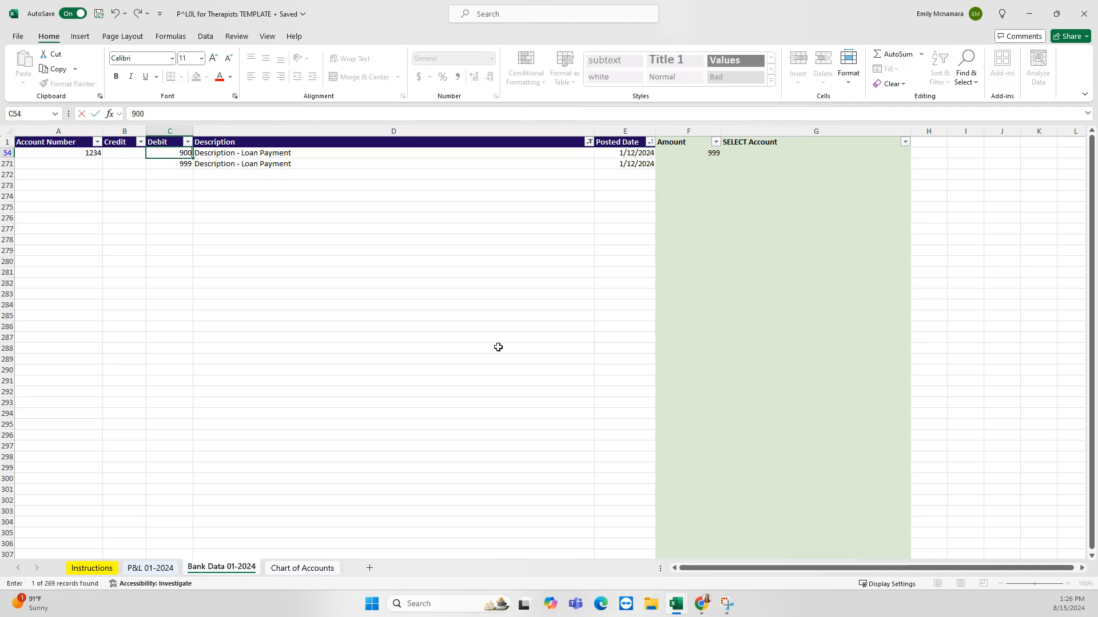
key("Return")
type("99")
key("Return")
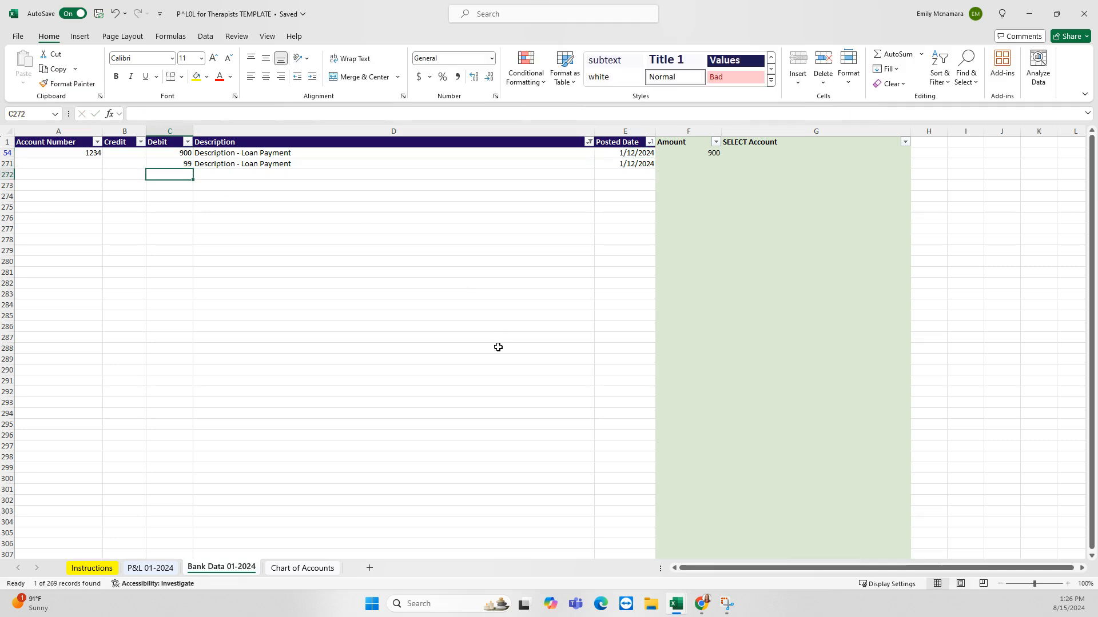
double_click(324, 154)
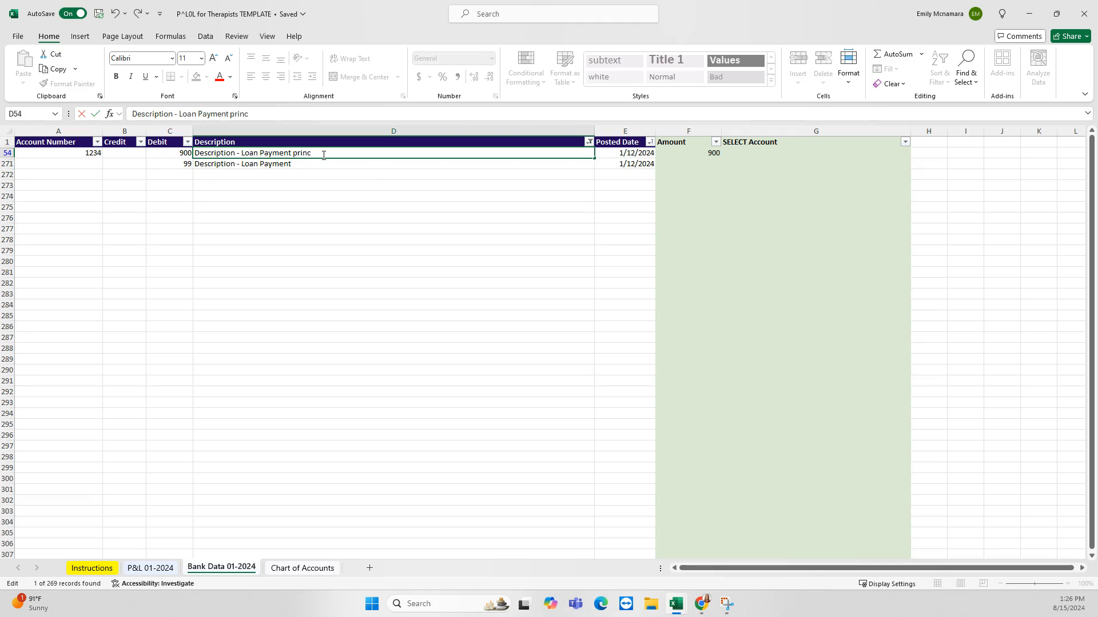
left_click(316, 166)
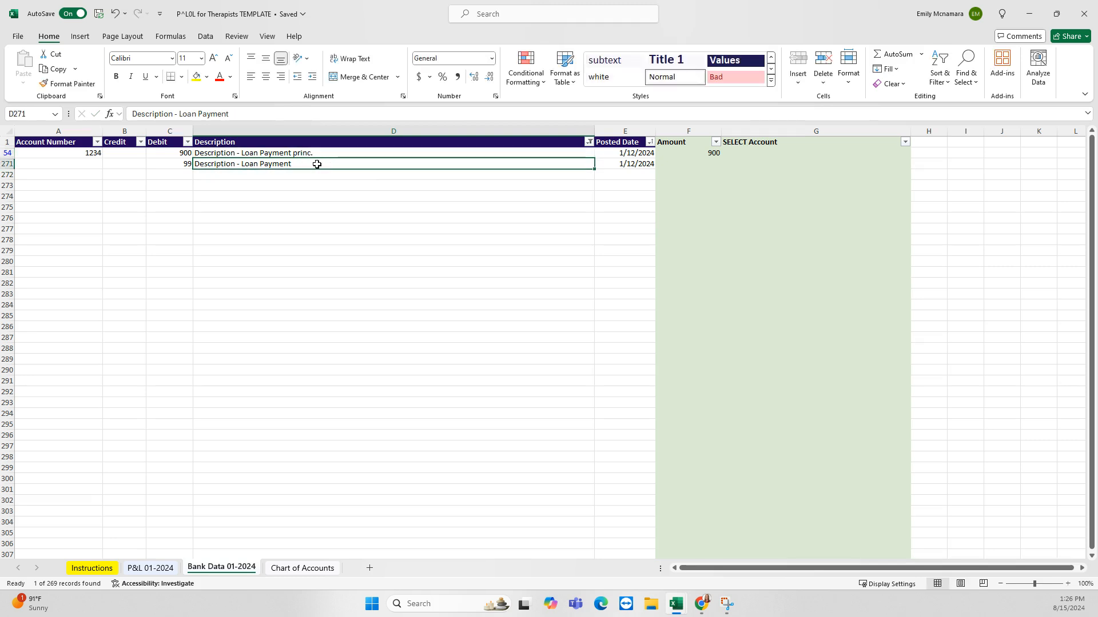
double_click(318, 165)
type("int.")
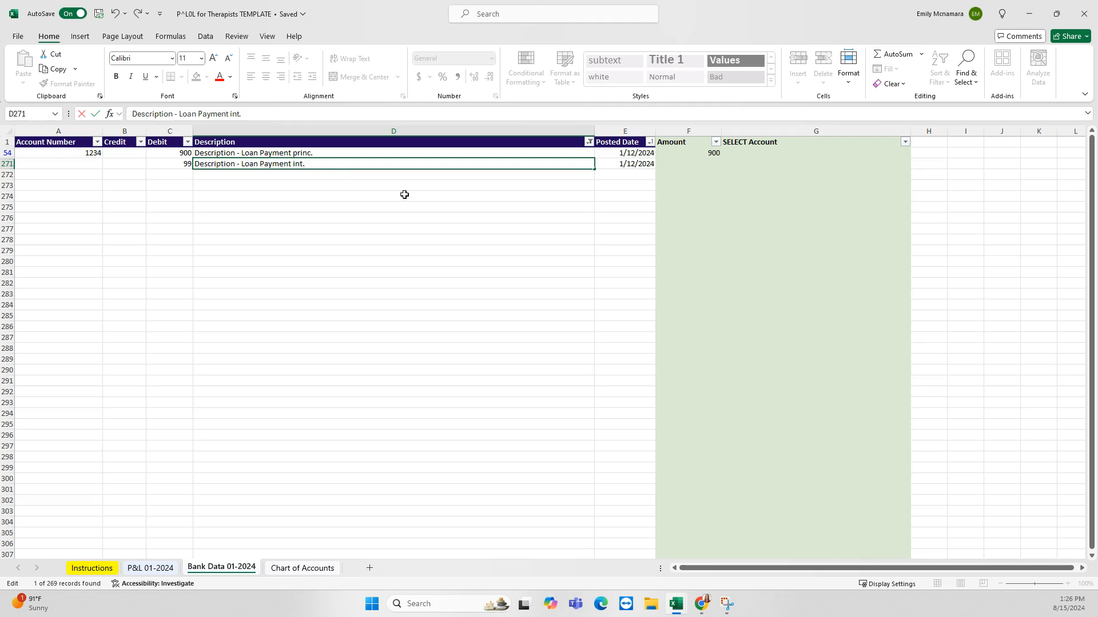
left_click(404, 195)
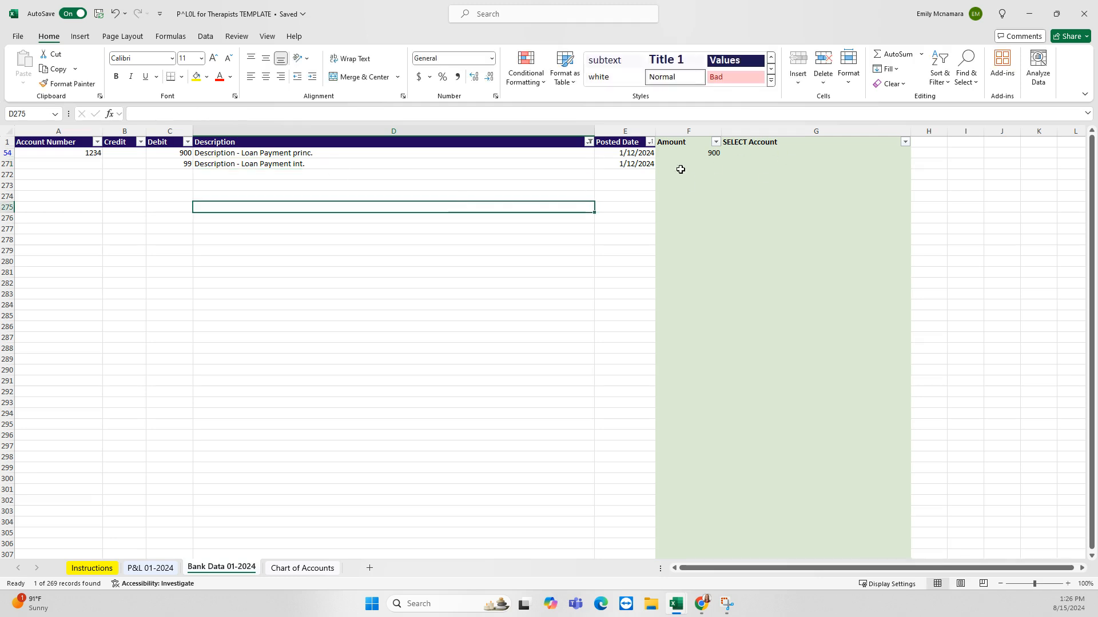
Copy the Amount formula and account cell from row 54 into F271 and G271
left_click(688, 154)
key("ctrl+c")
key("Down")
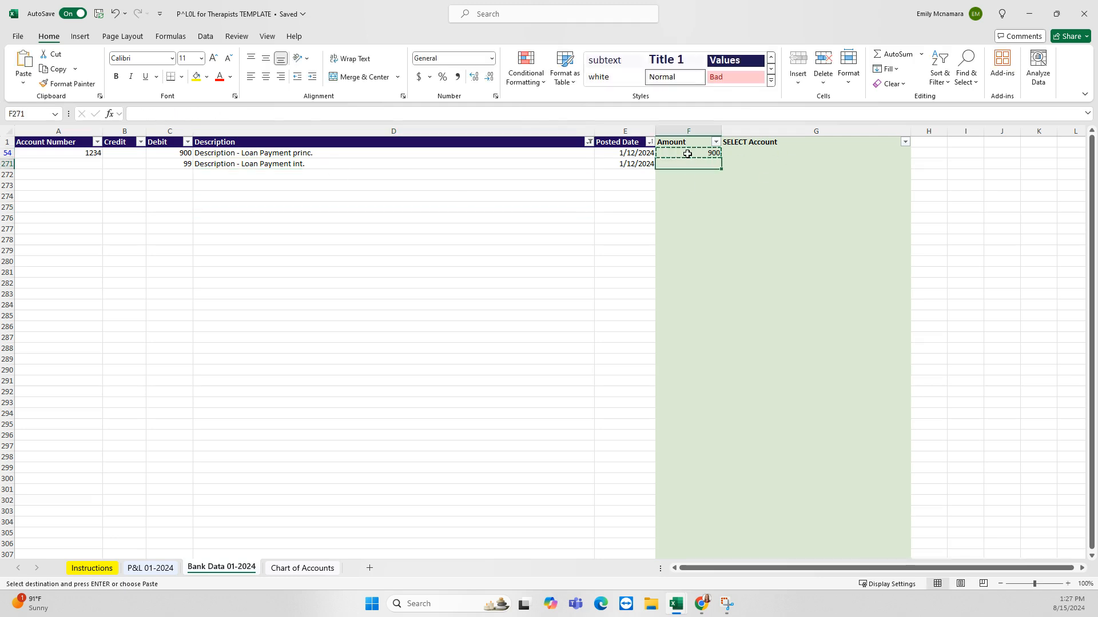
key("ctrl+v")
key("Right")
key("Up")
key("ctrl+c")
key("Down")
key("ctrl+v")
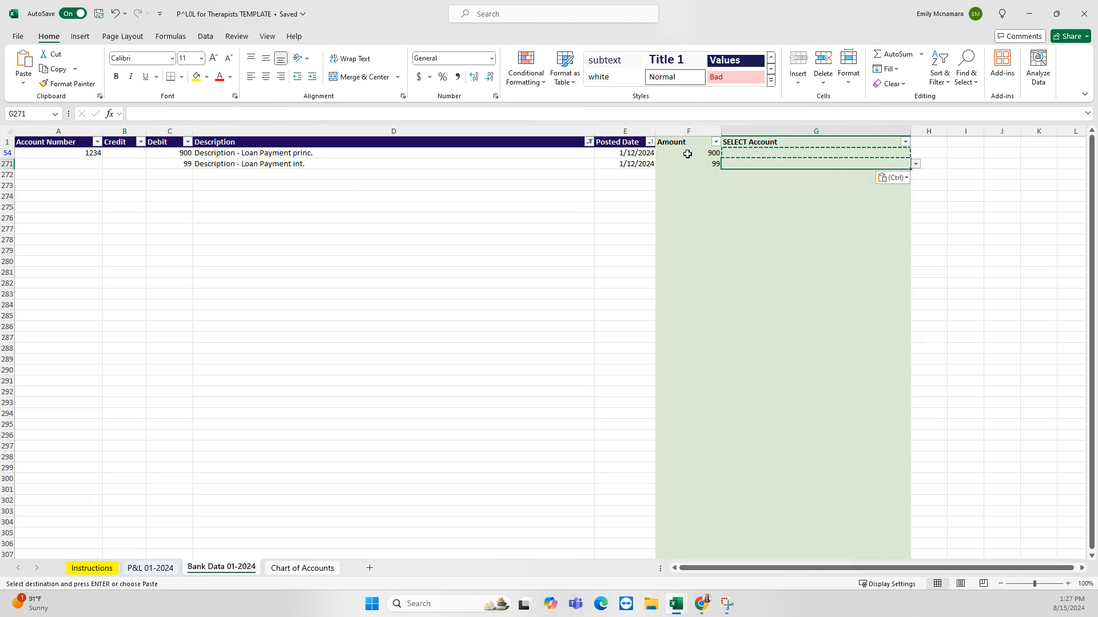
key("Left")
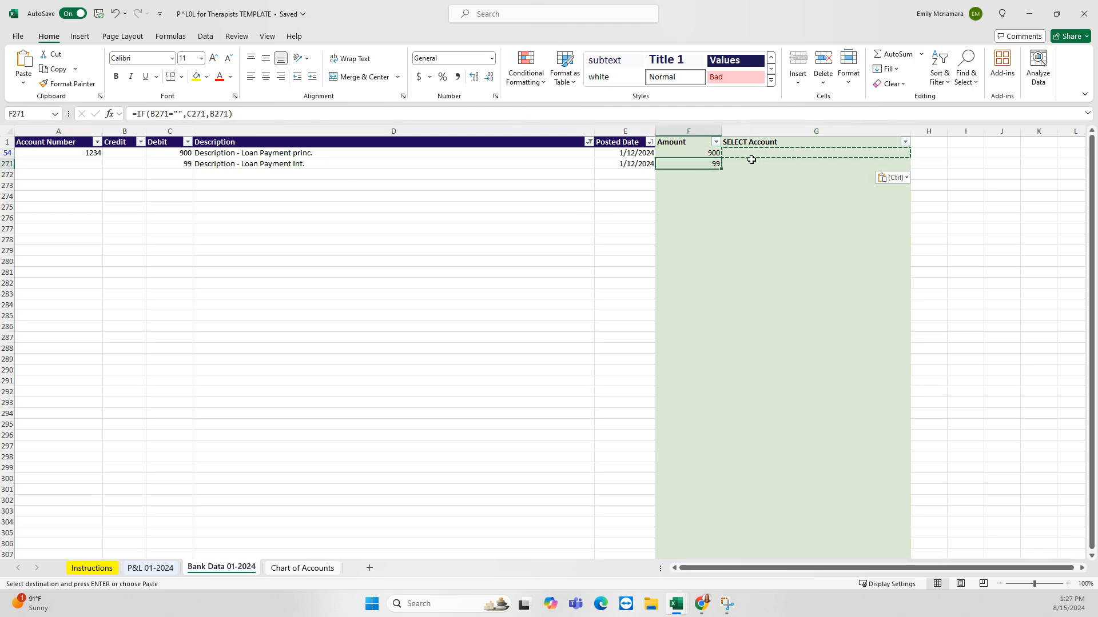
Assign EXCLUDE as the account for the 900 principal row in G54
left_click(769, 152)
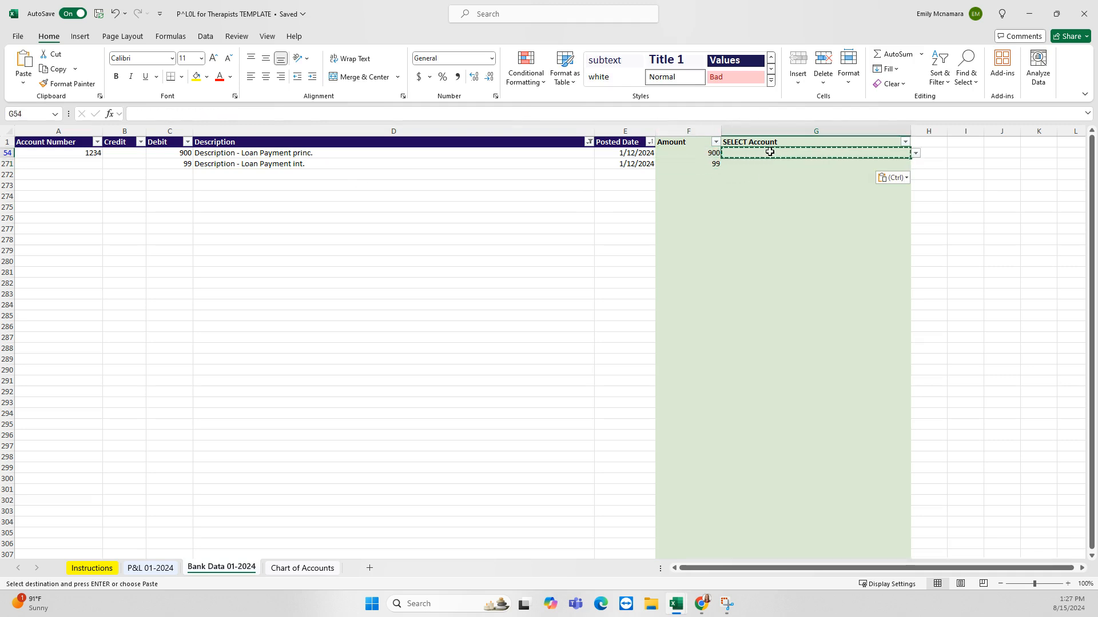
left_click(916, 153)
scroll(877, 228, "down", 5)
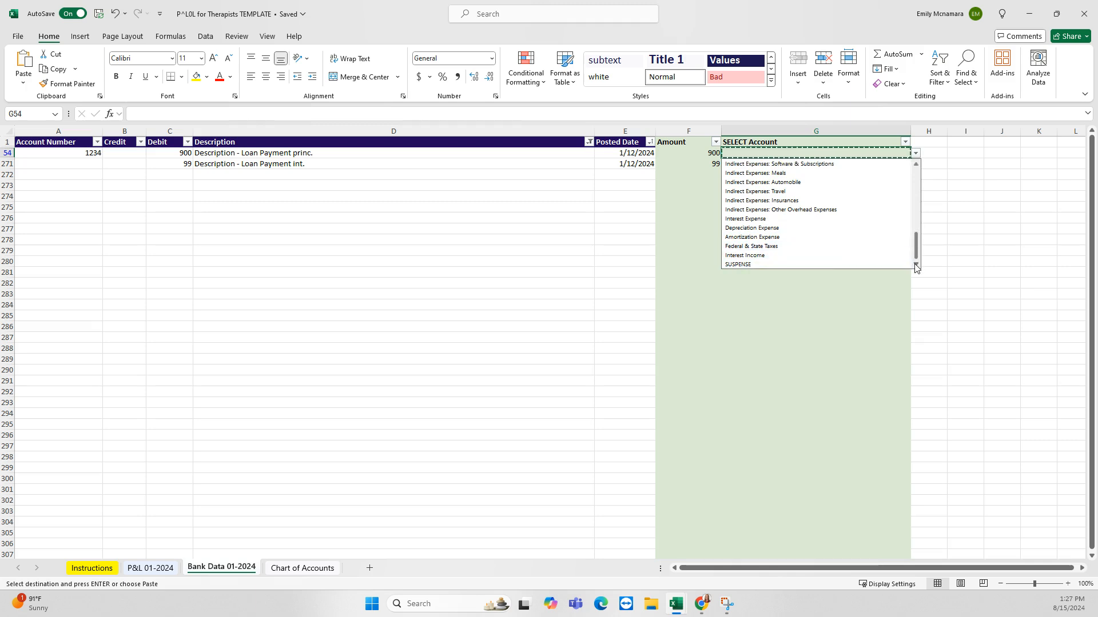
key("Escape")
key("Escape")
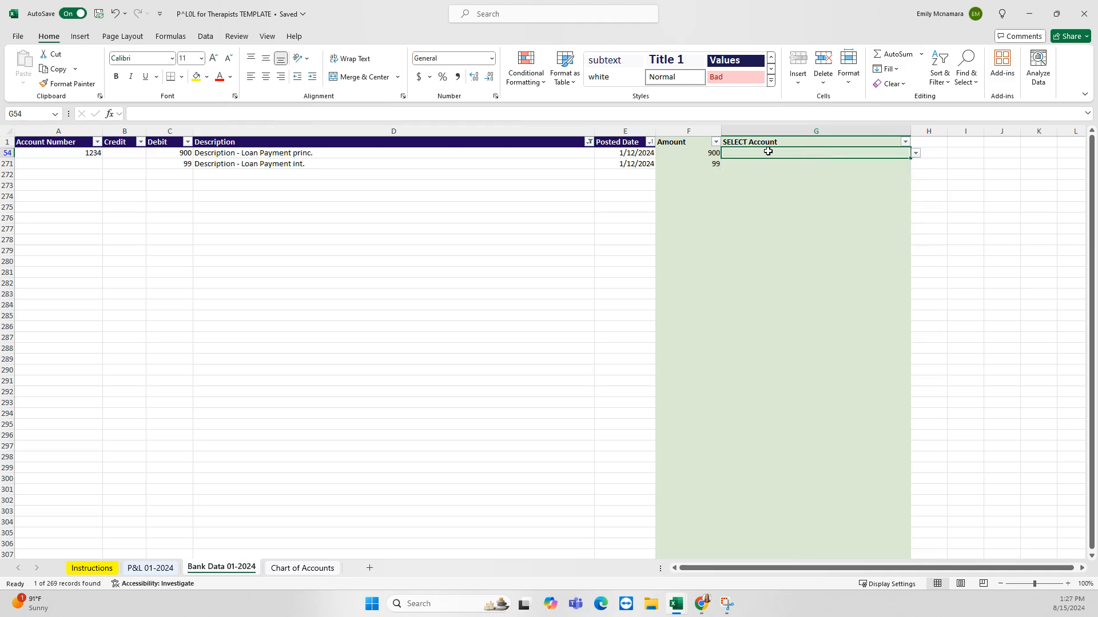
type("ex")
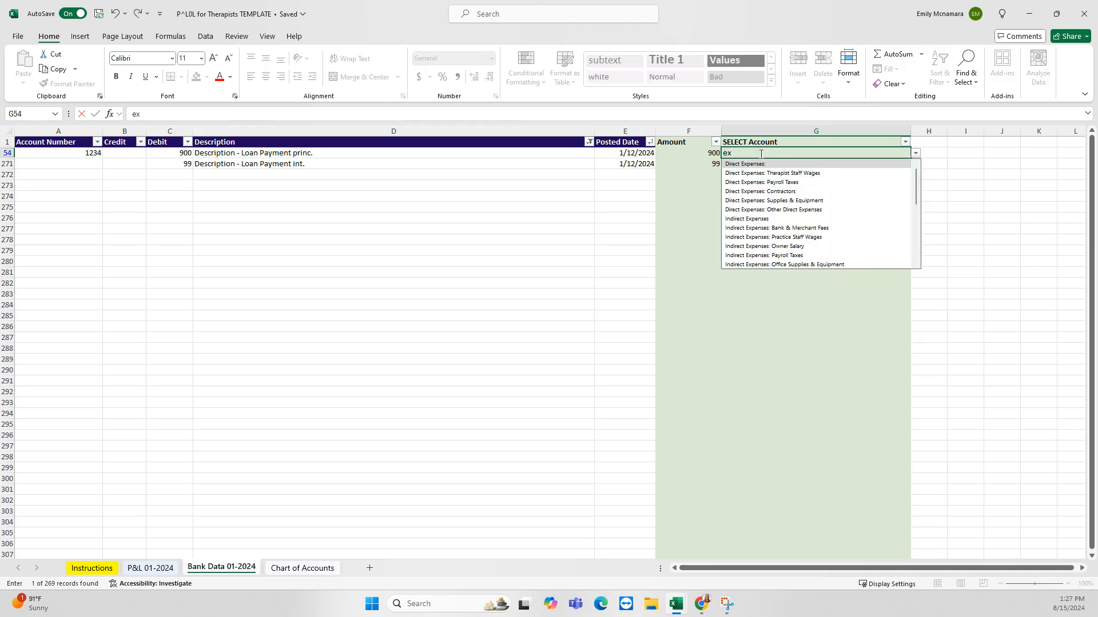
scroll(806, 206, "down", 3)
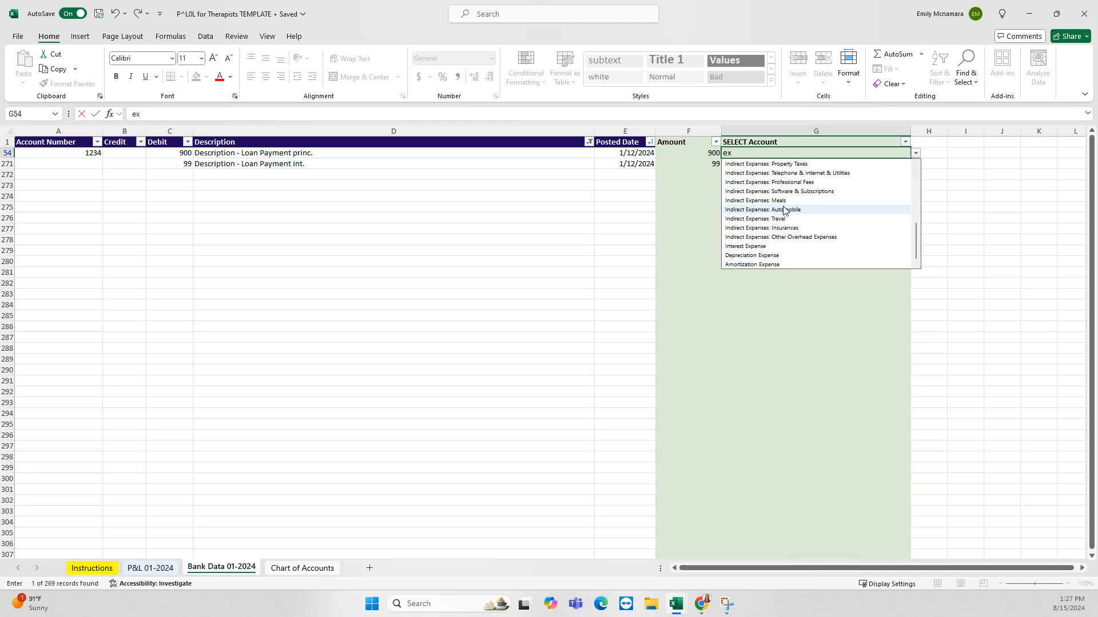
type("c")
key("Escape")
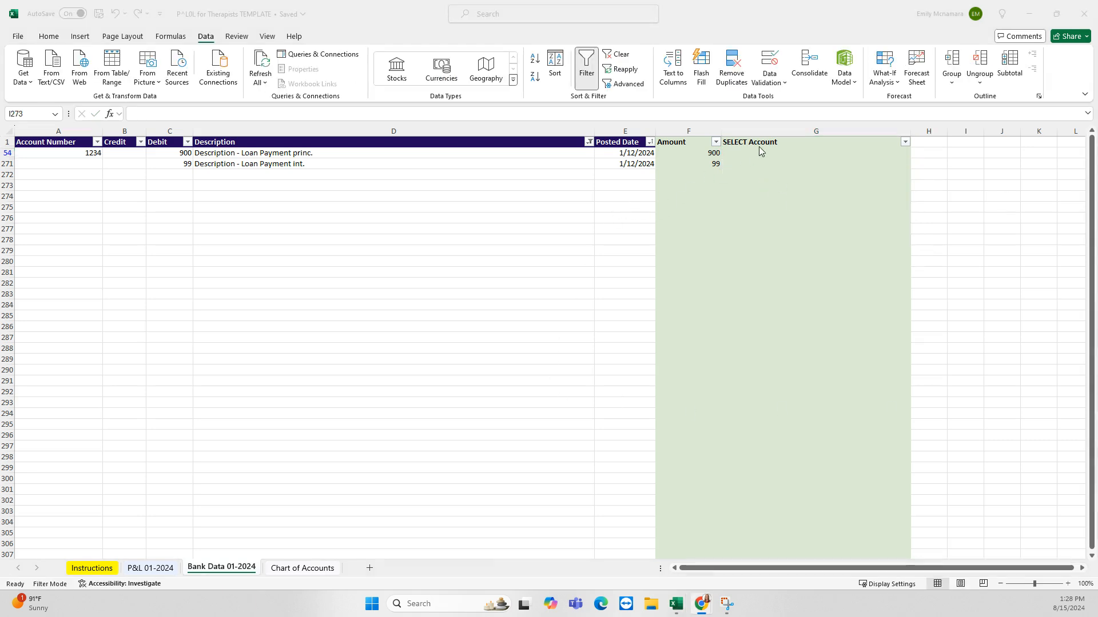
left_click(751, 153)
type("exc")
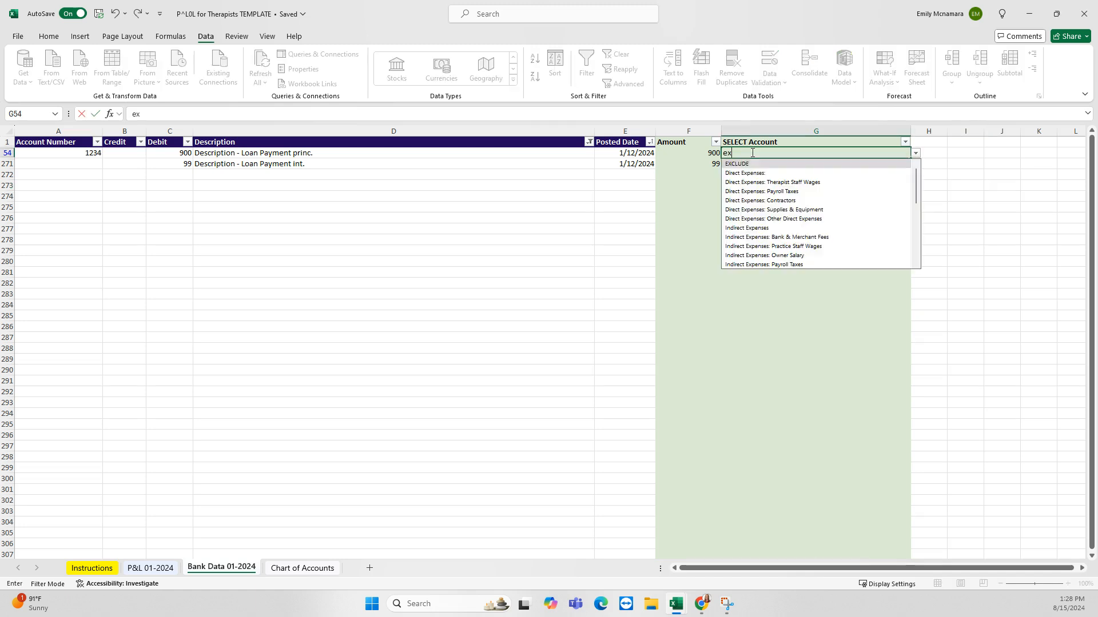
left_click(736, 163)
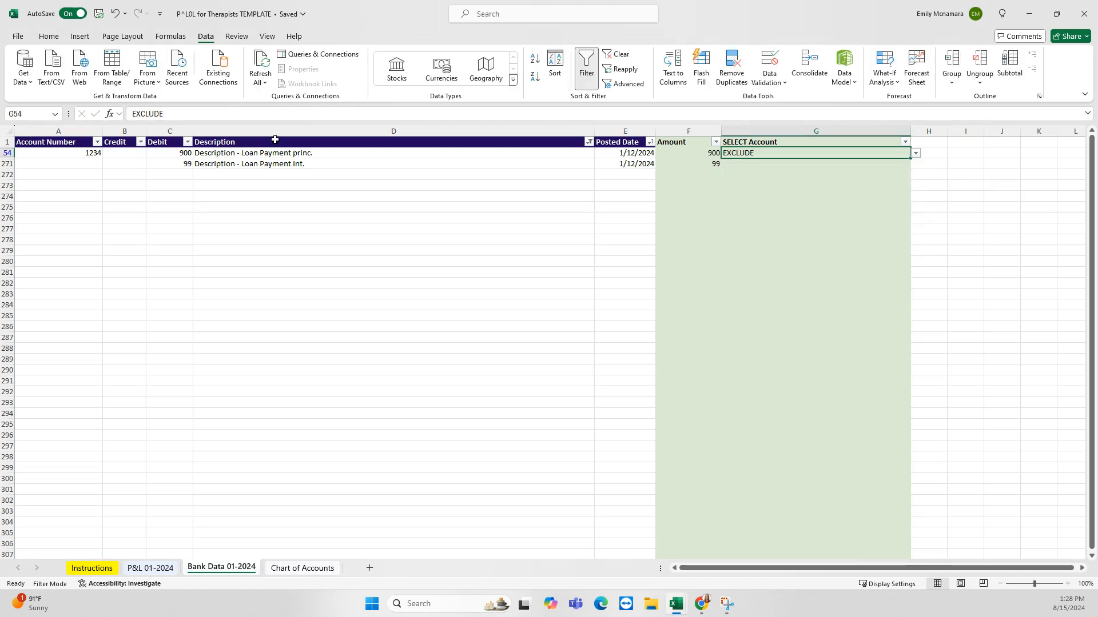
Assign Interest Expense to the 99 interest row and confirm it in the account list
left_click(740, 164)
type("int")
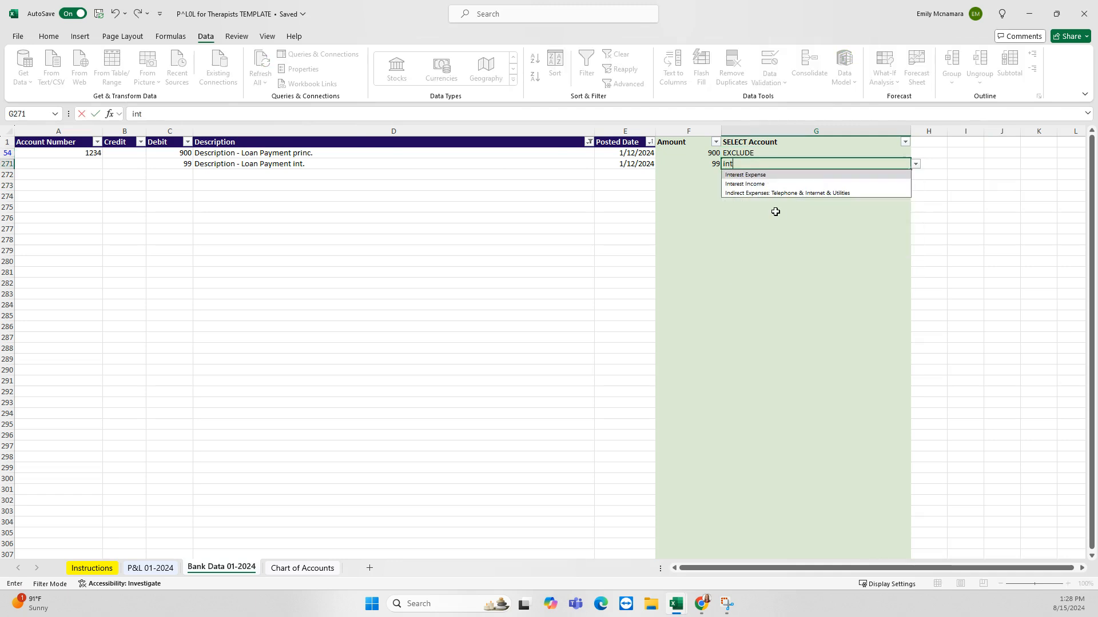
type("er")
left_click(753, 176)
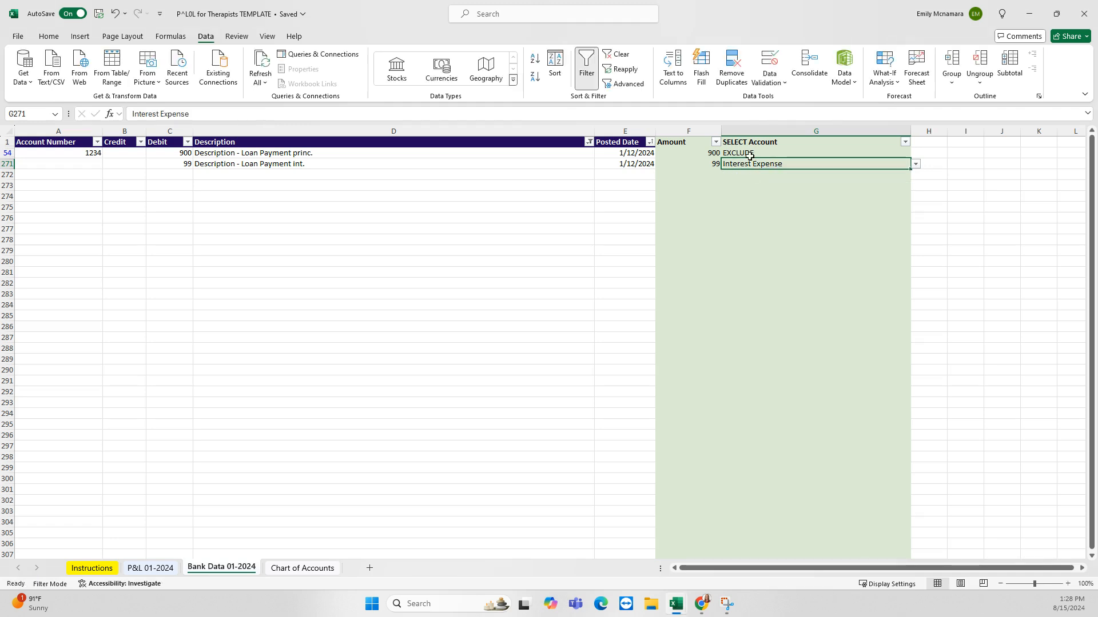
left_click(781, 152)
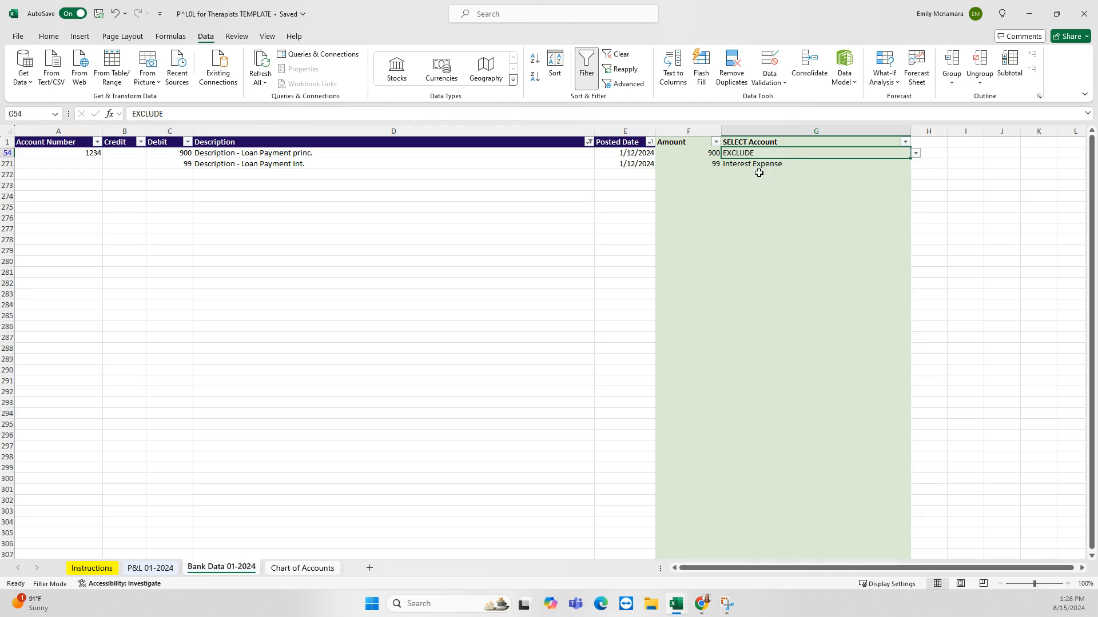
left_click(767, 166)
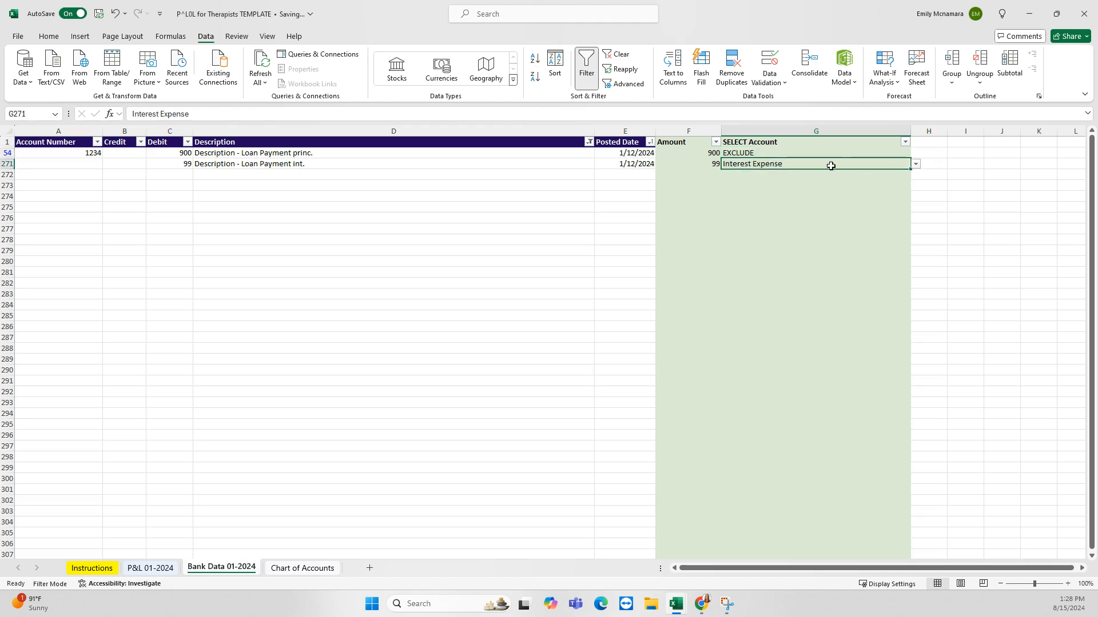
left_click(915, 164)
scroll(857, 229, "up", 10)
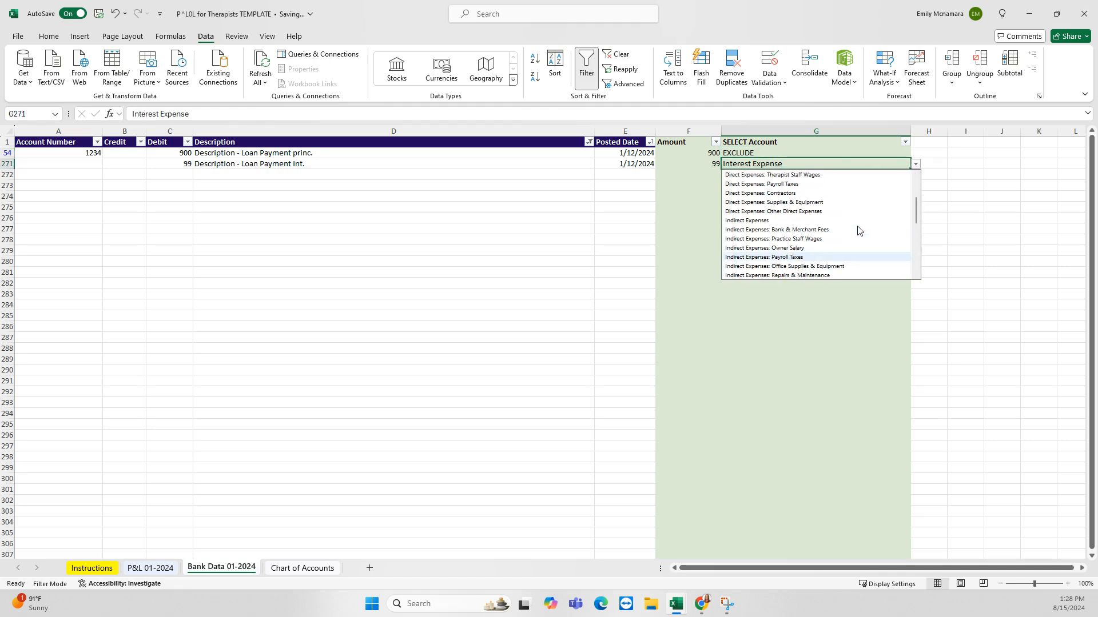
left_click(915, 164)
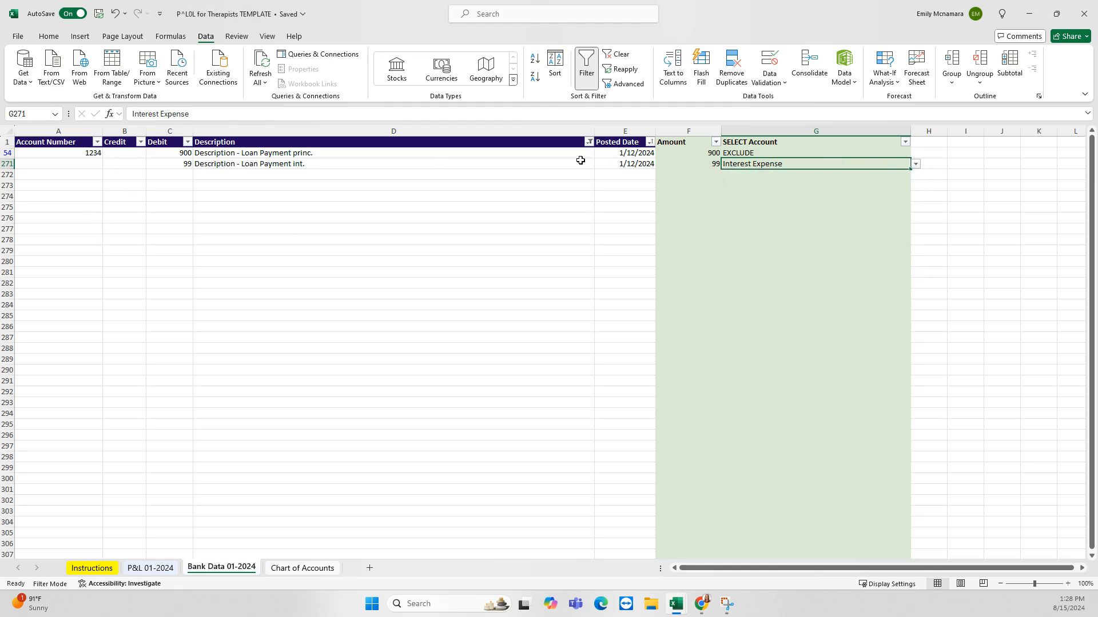
Clear the Description filter so all Bank Data transactions show again
left_click(589, 142)
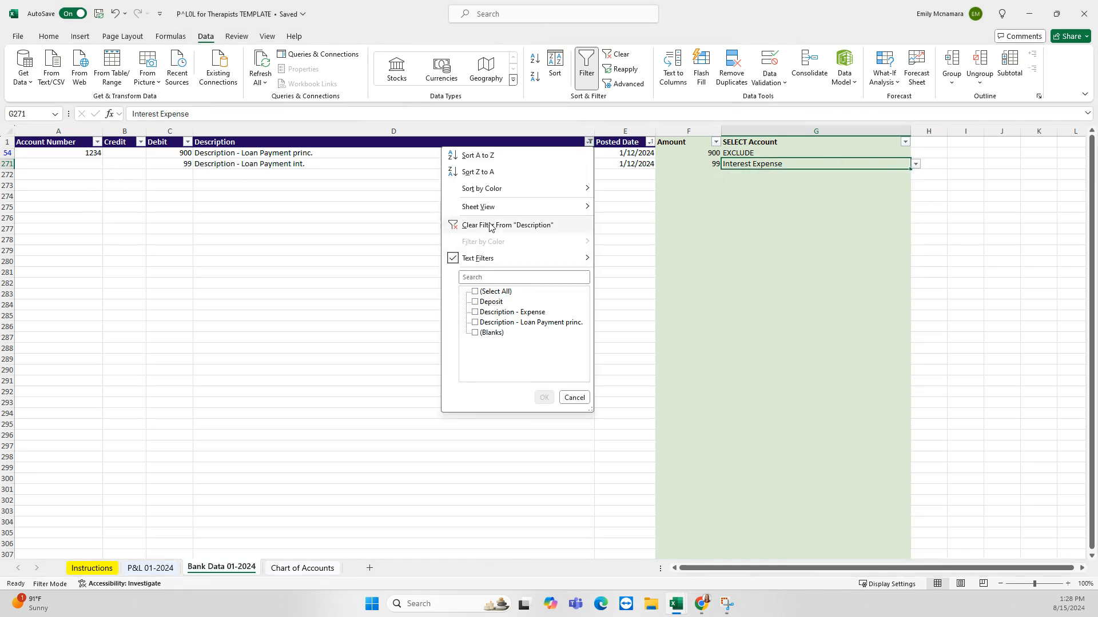
left_click(493, 225)
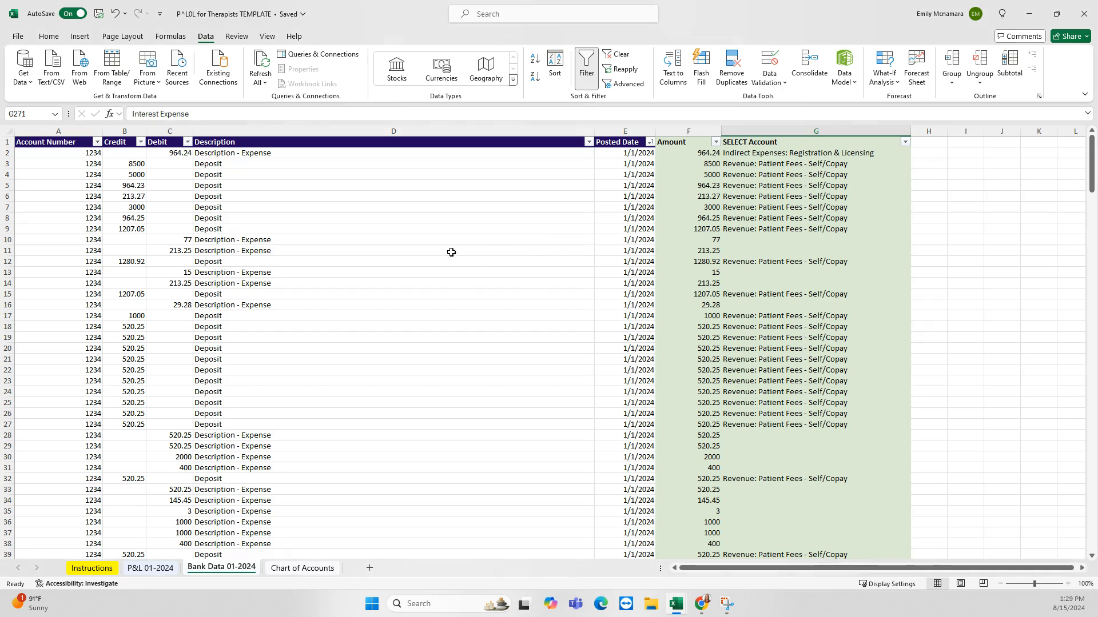
scroll(451, 252, "down", 15)
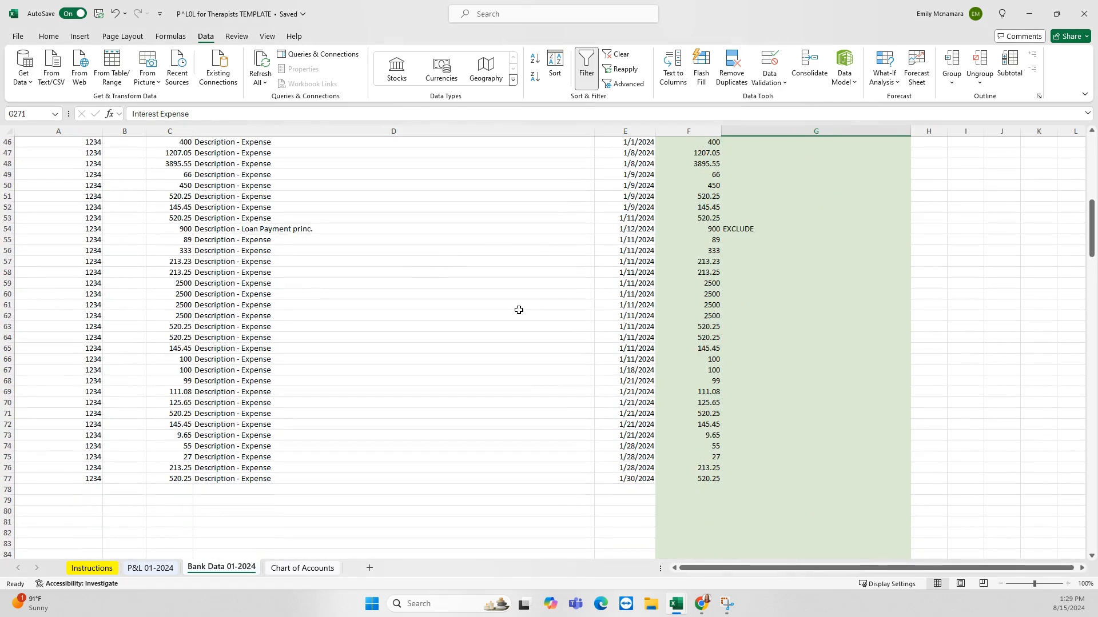
scroll(518, 310, "down", 1)
scroll(497, 319, "down", 20)
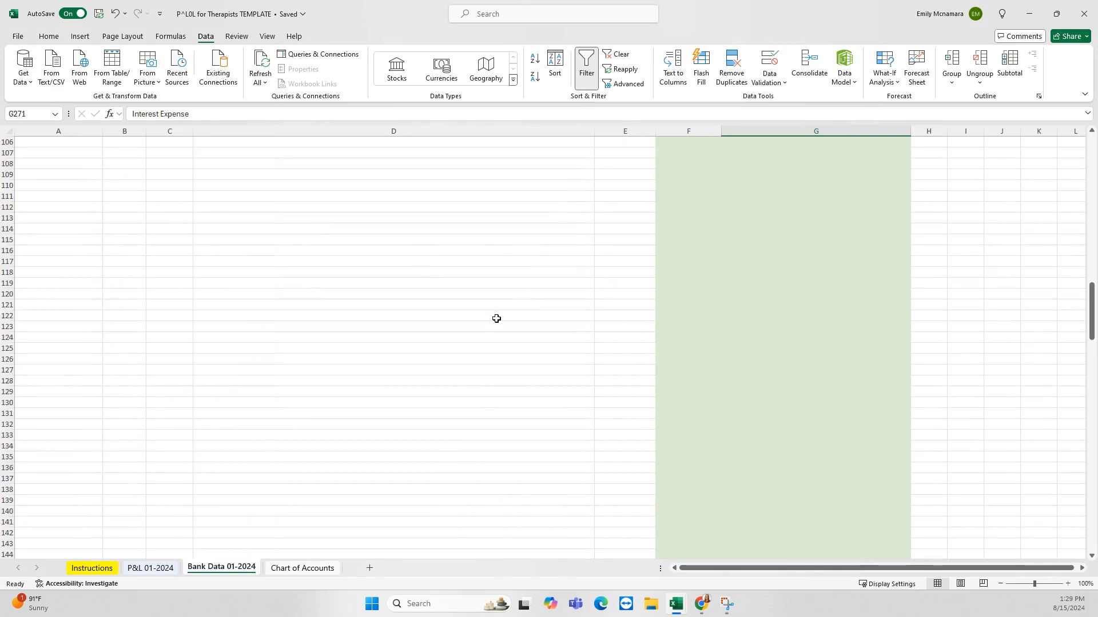
scroll(495, 314, "down", 4)
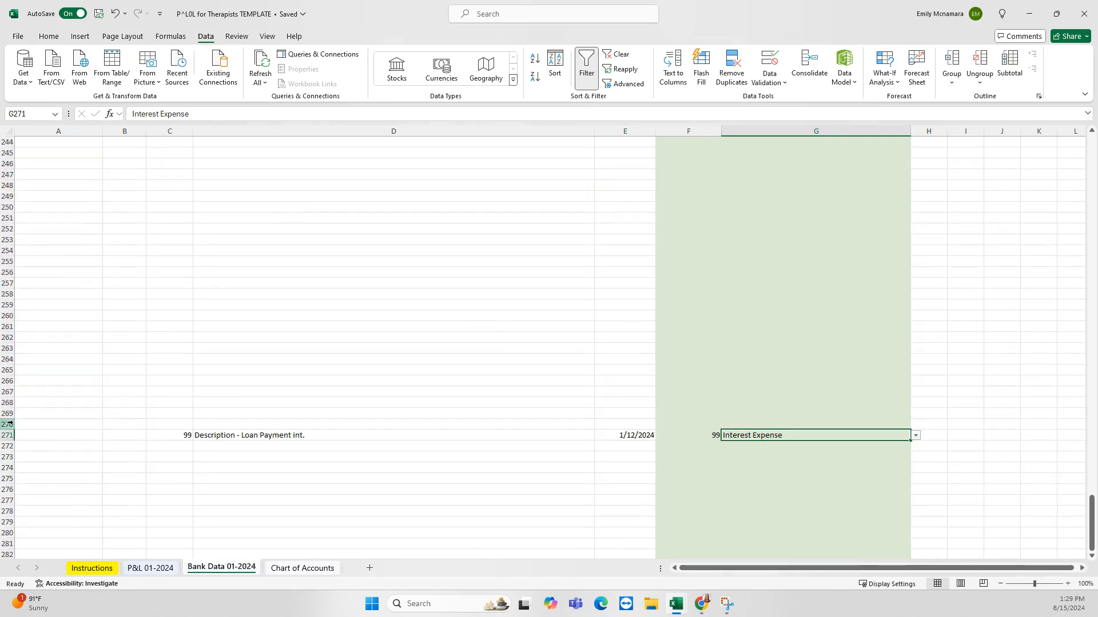
Delete the empty rows 78–270 so the loan interest row moves up to row 78
left_click_drag(7, 424, 54, 458)
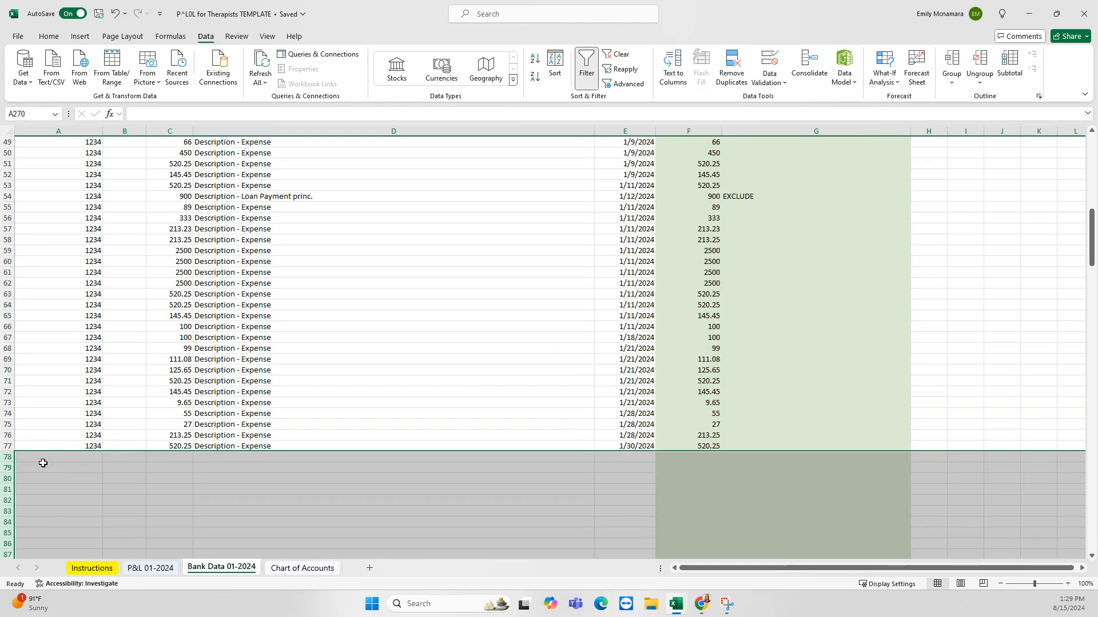
right_click(12, 469)
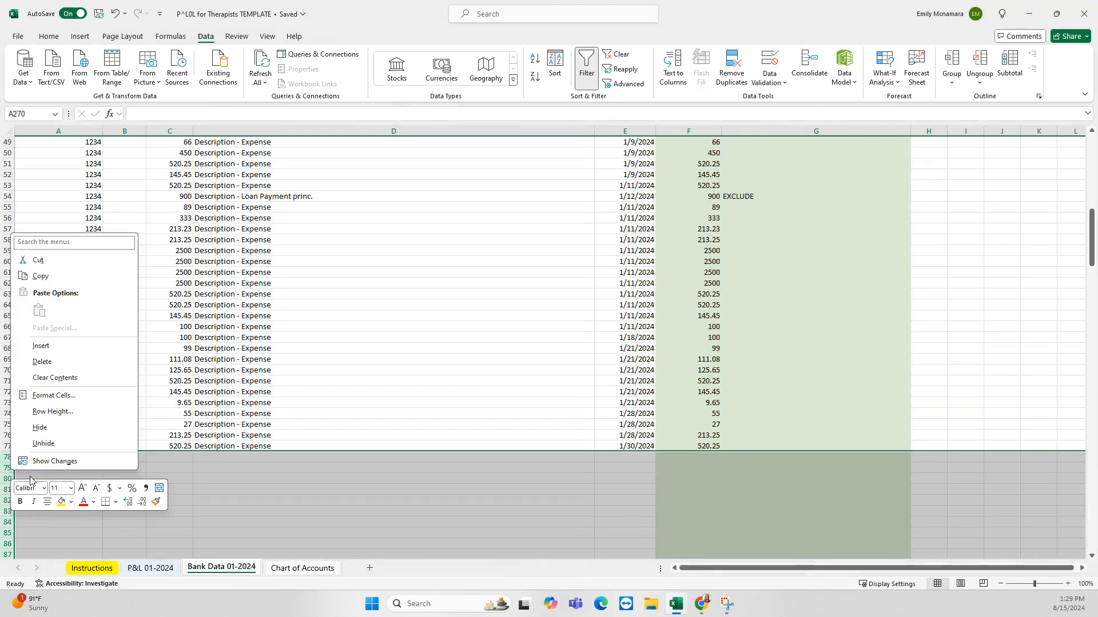
left_click(42, 361)
scroll(40, 337, "down", 3)
left_click(265, 372)
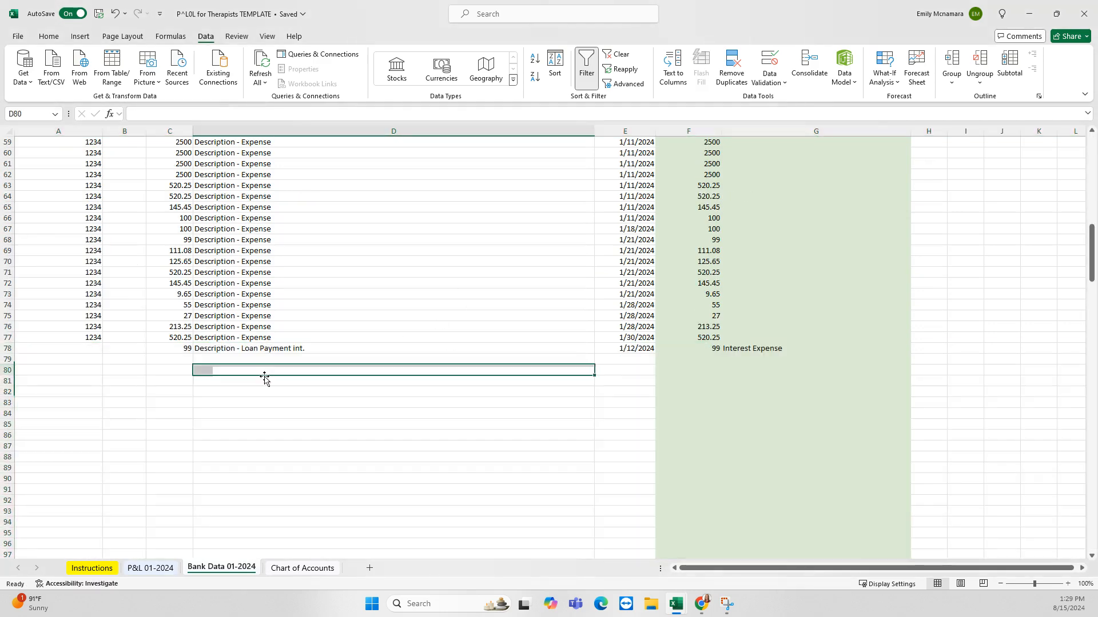
scroll(277, 328, "up", 2)
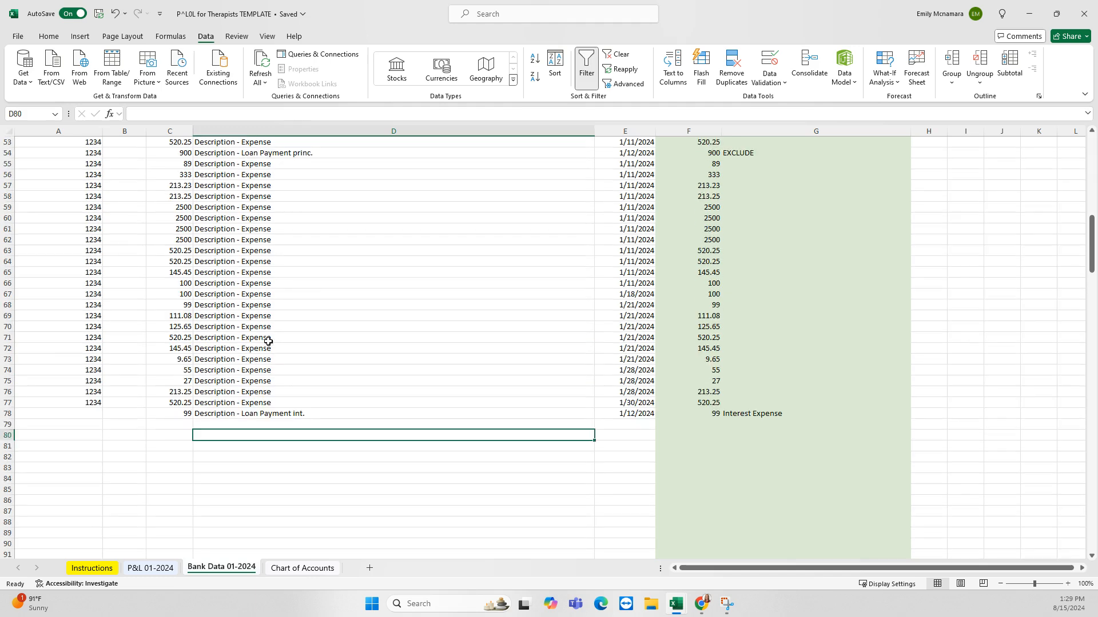
left_click(637, 415)
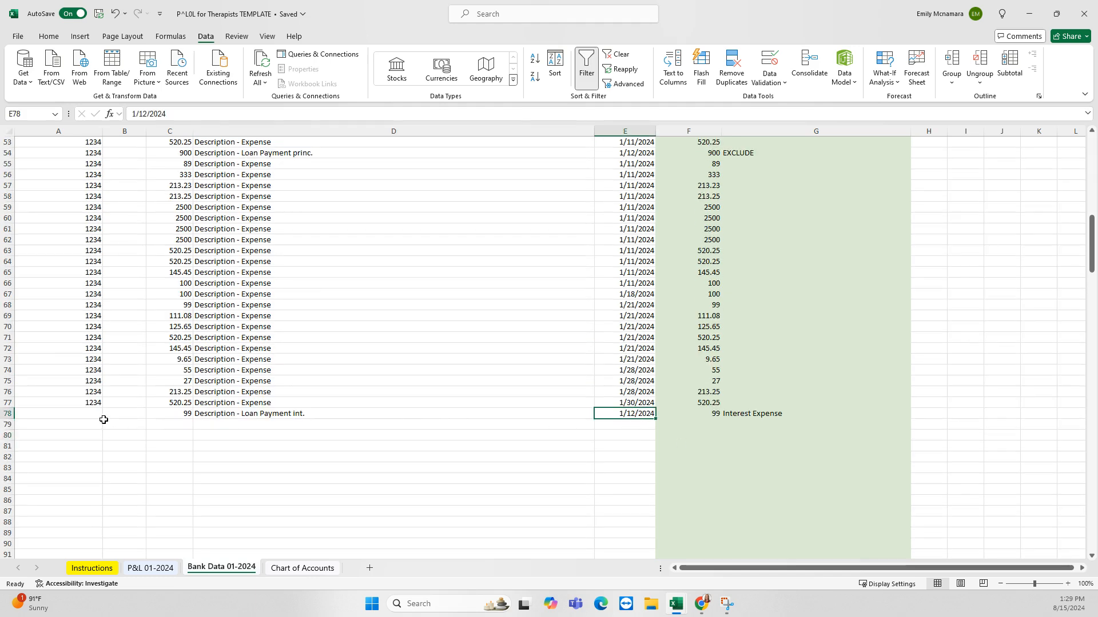
left_click(8, 413)
left_click(677, 438)
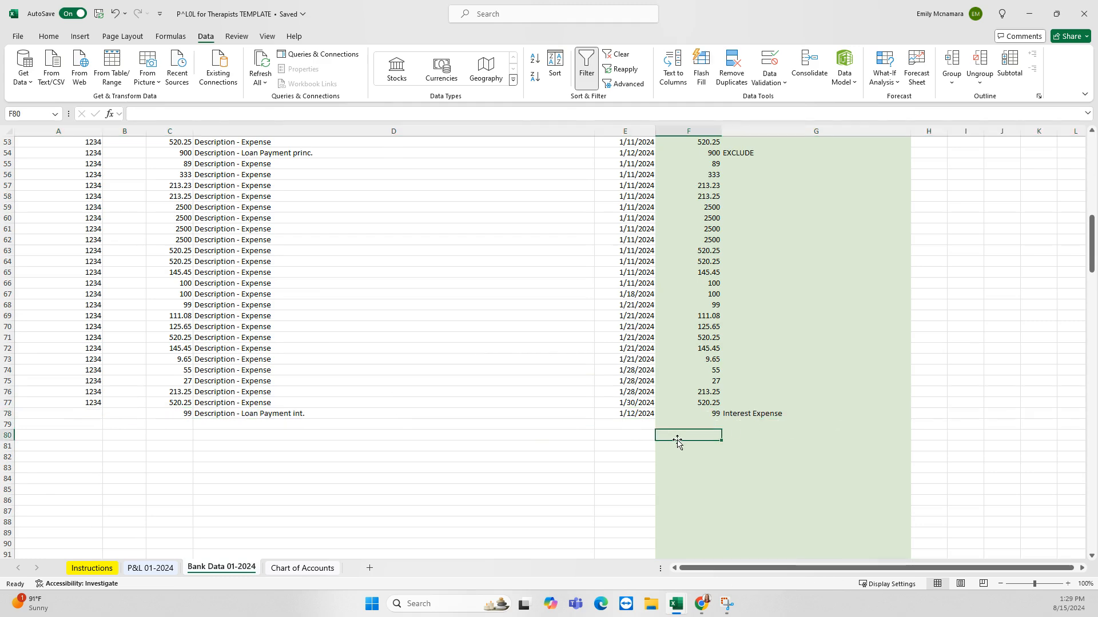
scroll(509, 414, "up", 1)
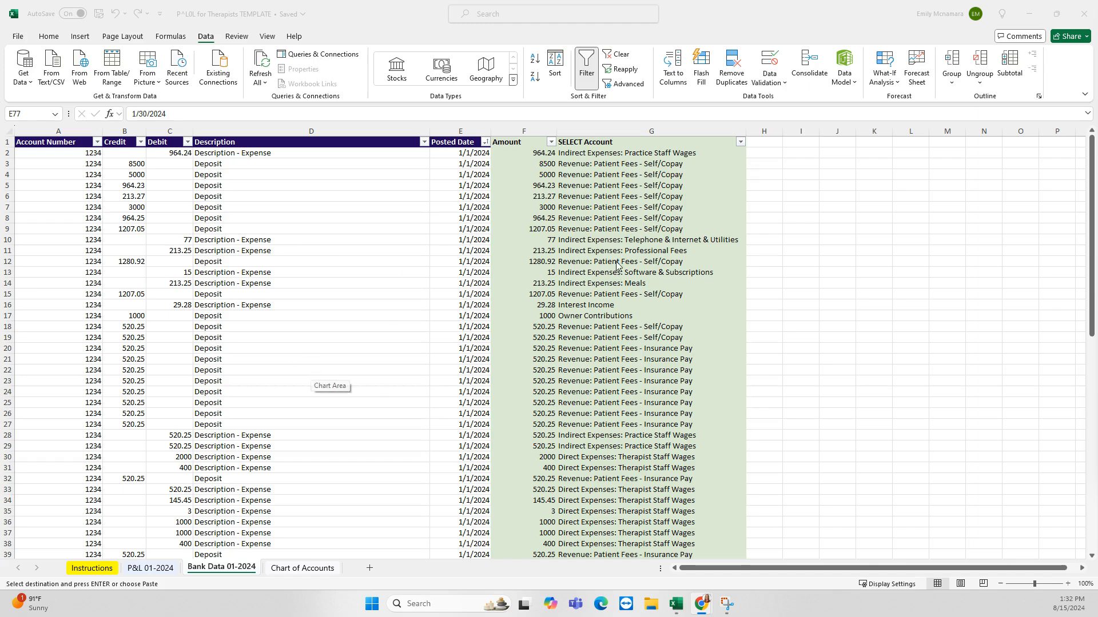
scroll(649, 440, "down", 13)
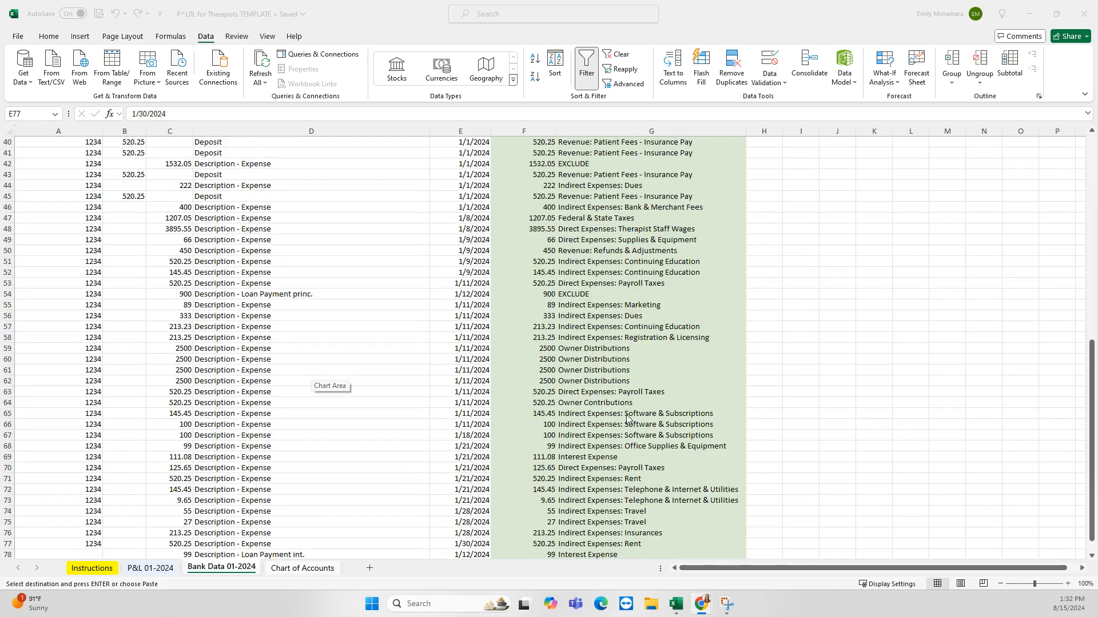
scroll(626, 406, "up", 13)
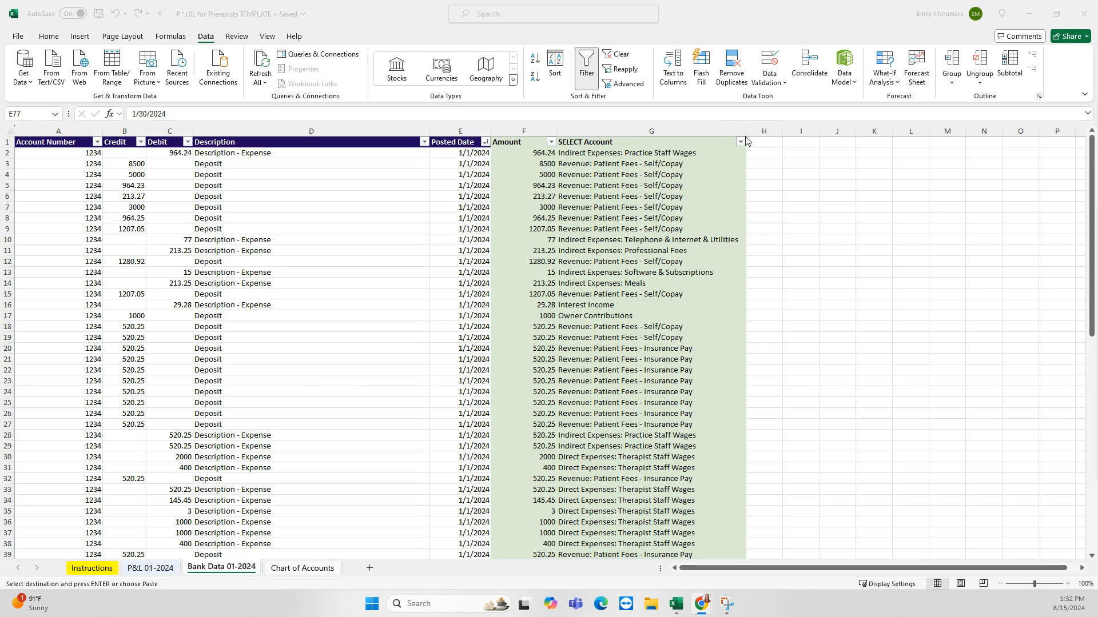
Clear the Practice Staff Wages account from the 964.24 expense in G2
left_click(742, 143)
left_click(741, 144)
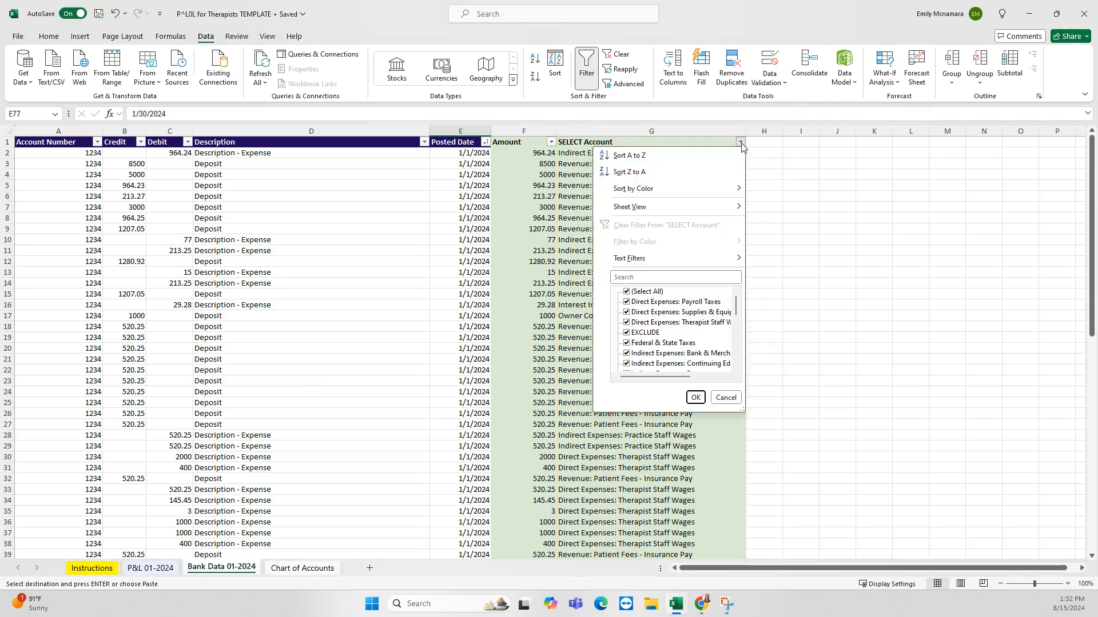
scroll(689, 328, "up", 4)
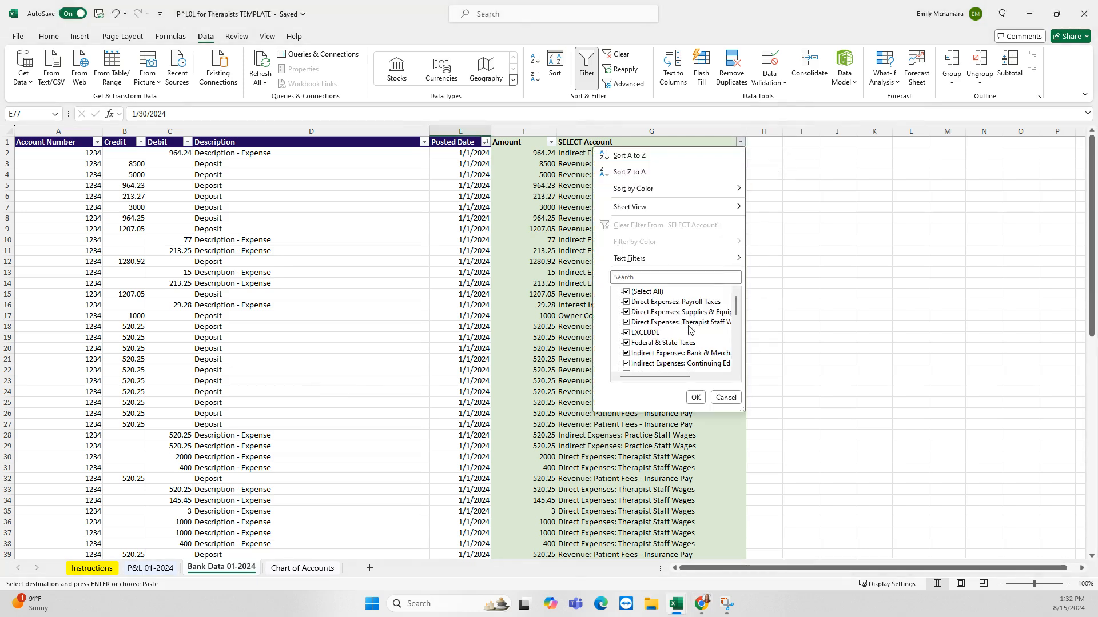
scroll(666, 327, "down", 5)
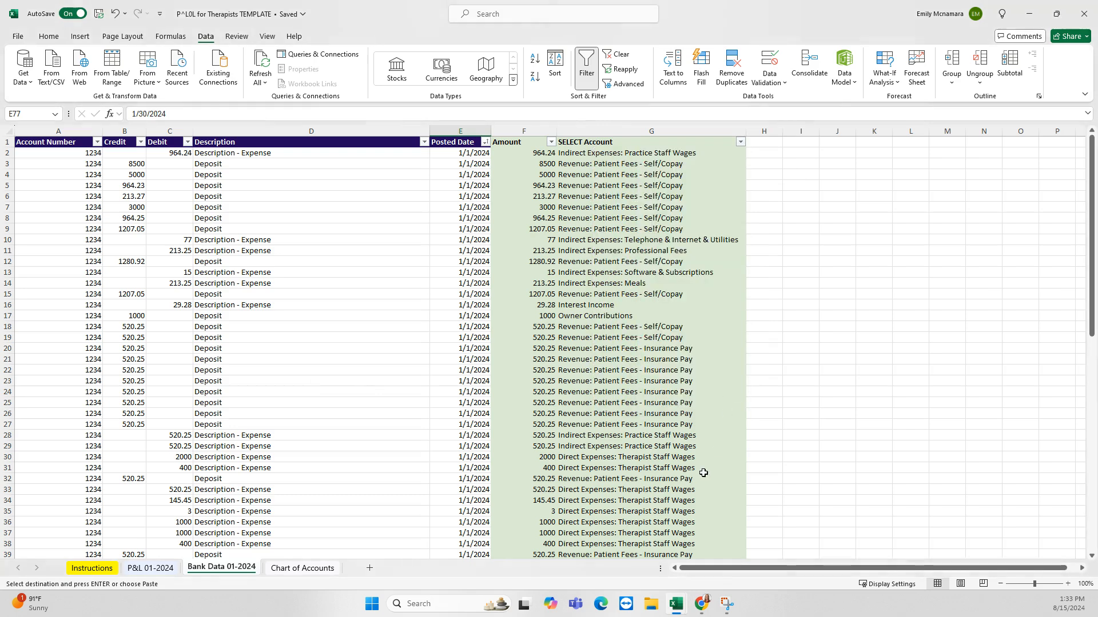
left_click(725, 397)
left_click(624, 155)
key("Delete")
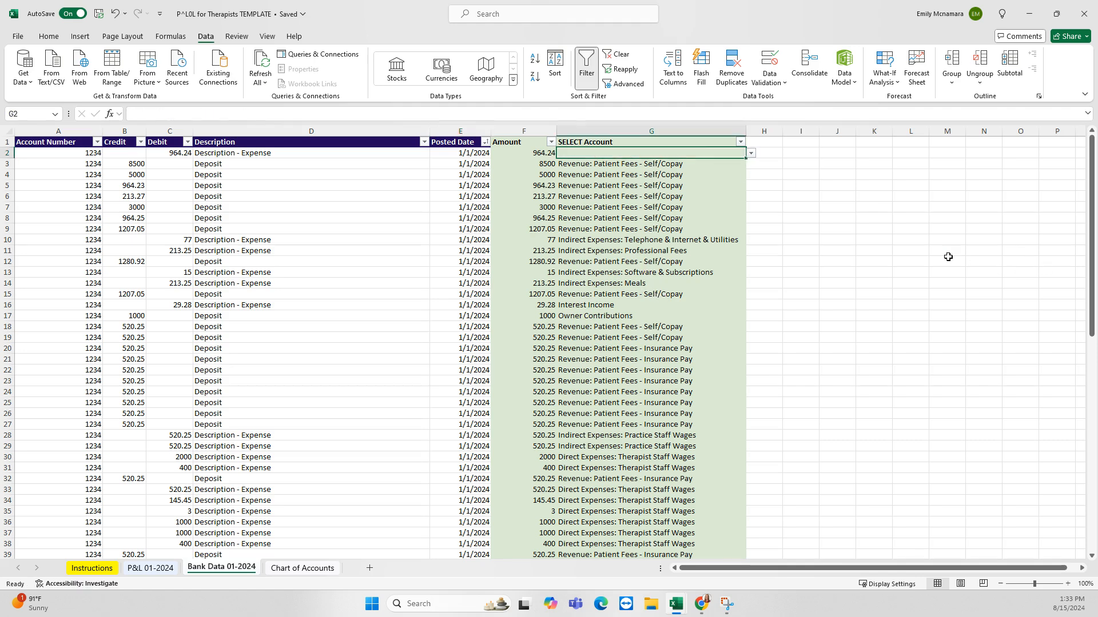
left_click(799, 208)
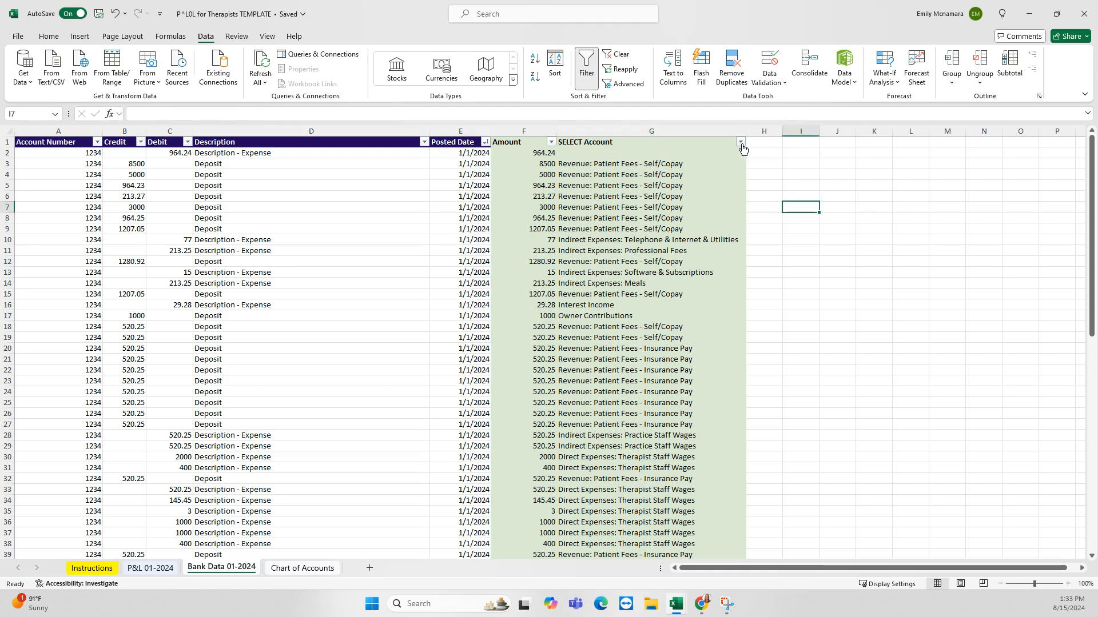
Filter the SELECT Account column to show only (Blanks)
left_click(741, 142)
scroll(700, 322, "down", 5)
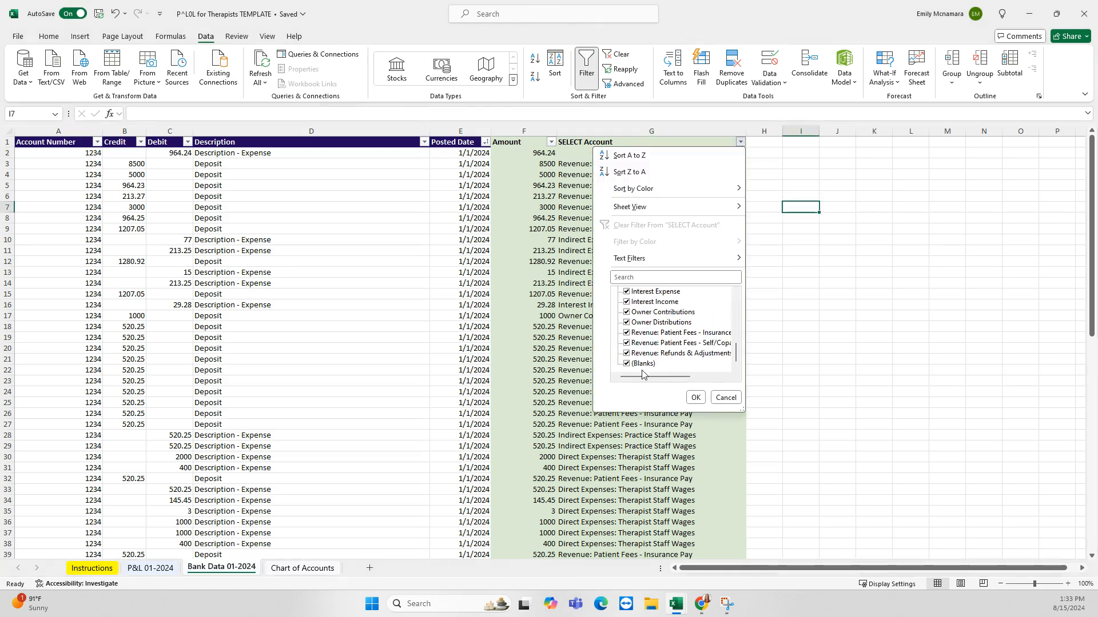
scroll(634, 343, "up", 5)
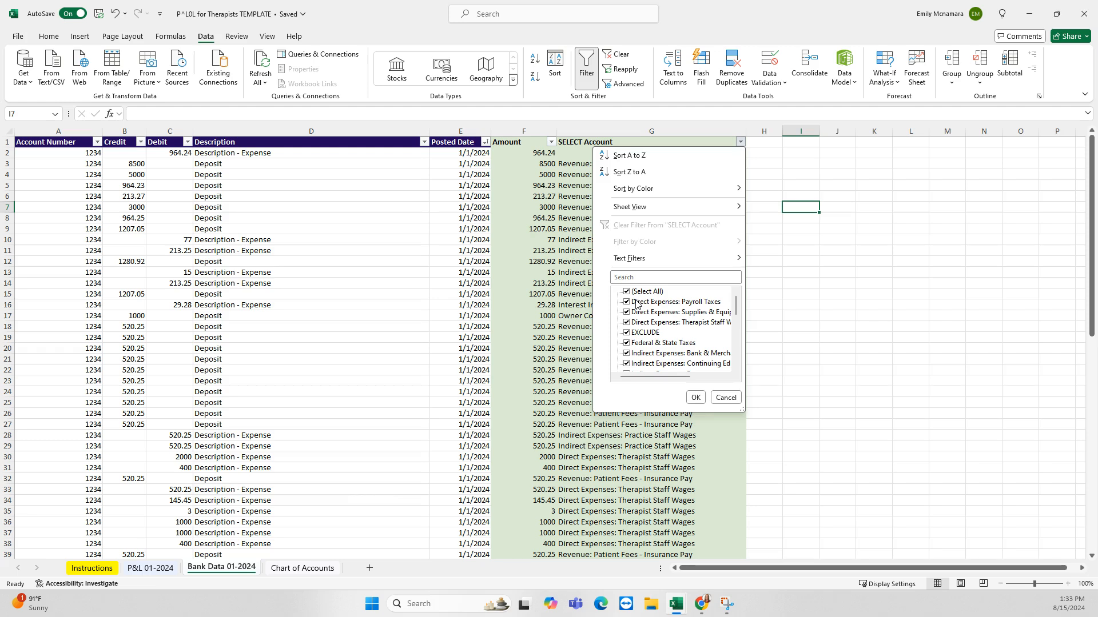
left_click(627, 292)
scroll(630, 343, "down", 5)
scroll(629, 354, "up", 3)
scroll(630, 366, "down", 3)
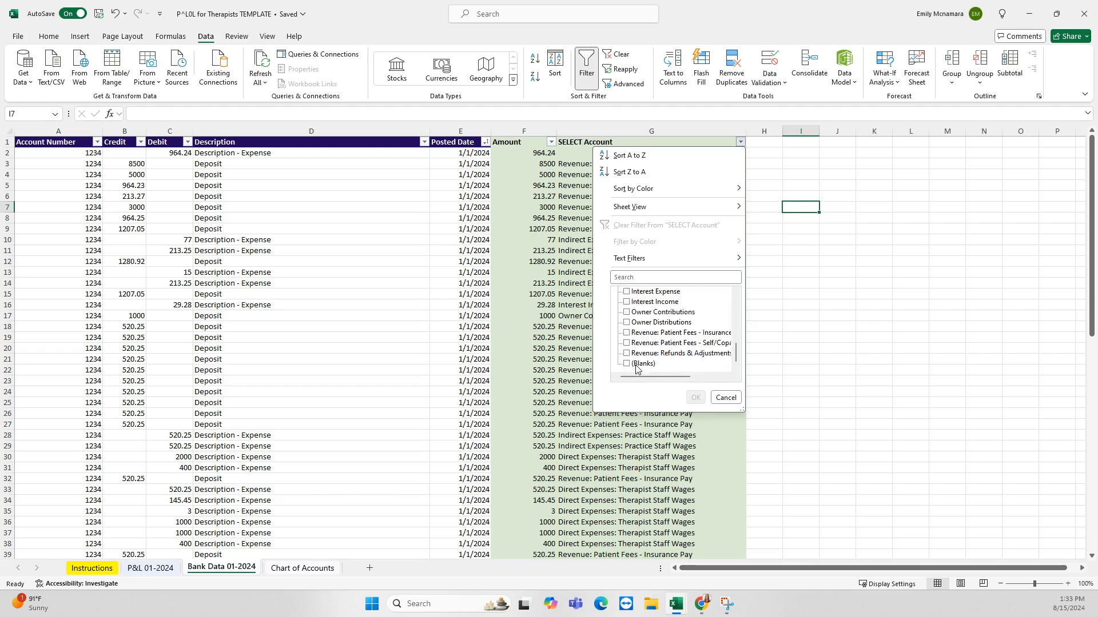
left_click(627, 364)
left_click(695, 398)
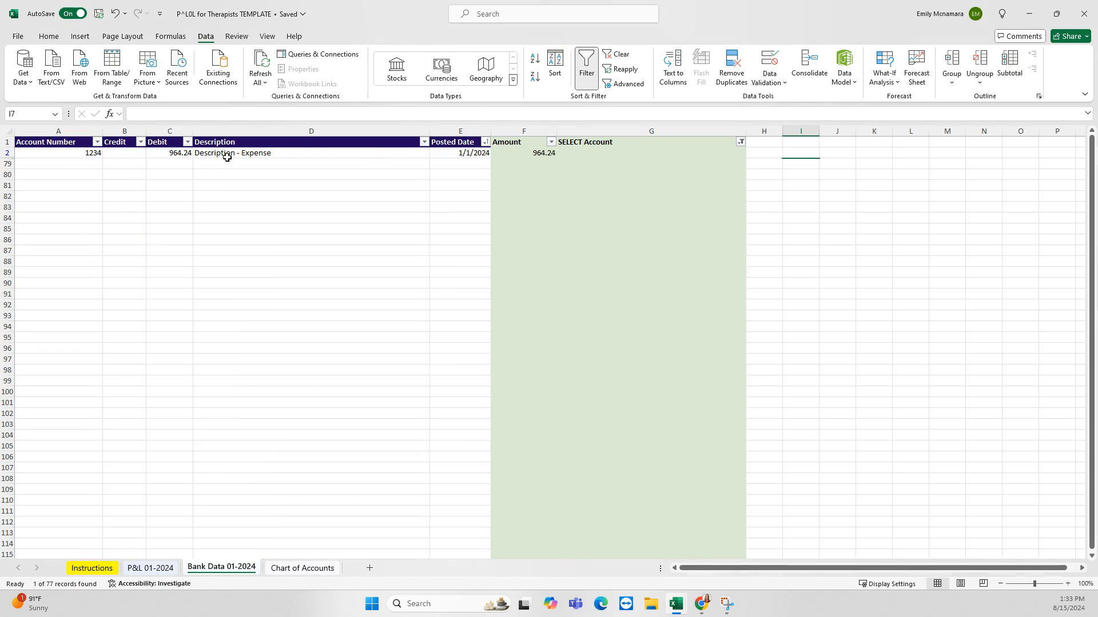
Assign Direct Expenses: Therapist Staff Wages to the row 2 expense
left_click(587, 154)
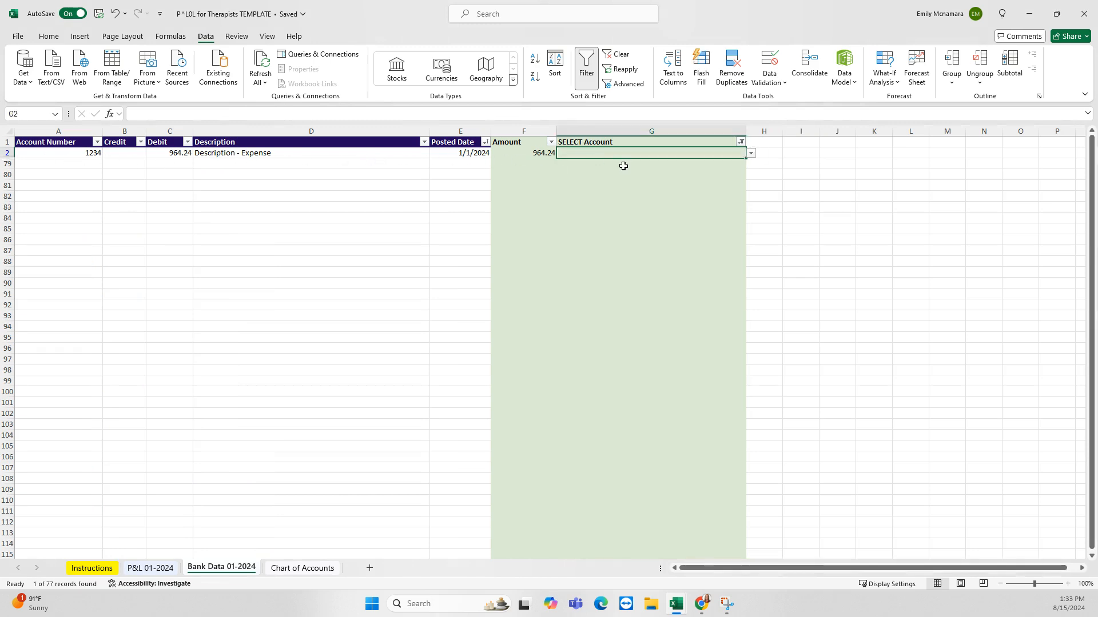
type("st")
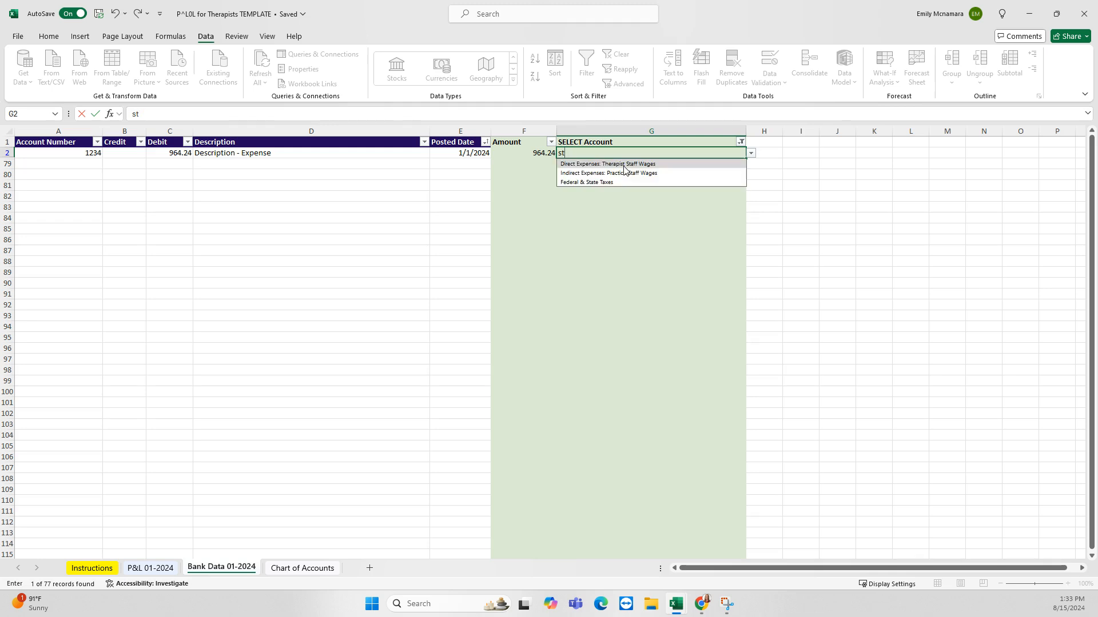
left_click(623, 164)
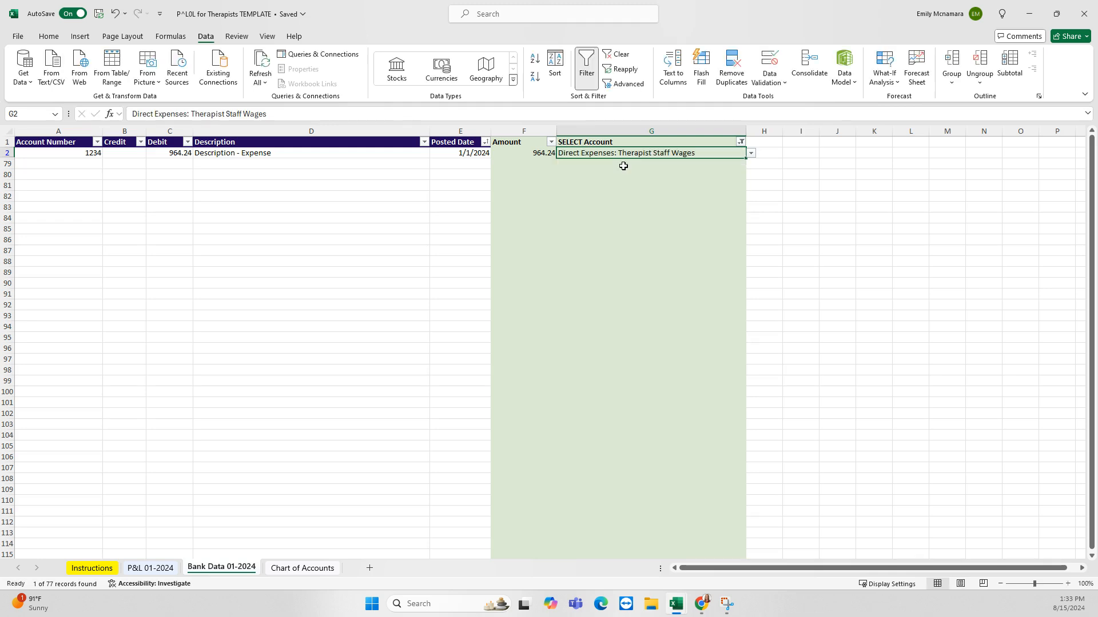
left_click(741, 143)
left_click(654, 227)
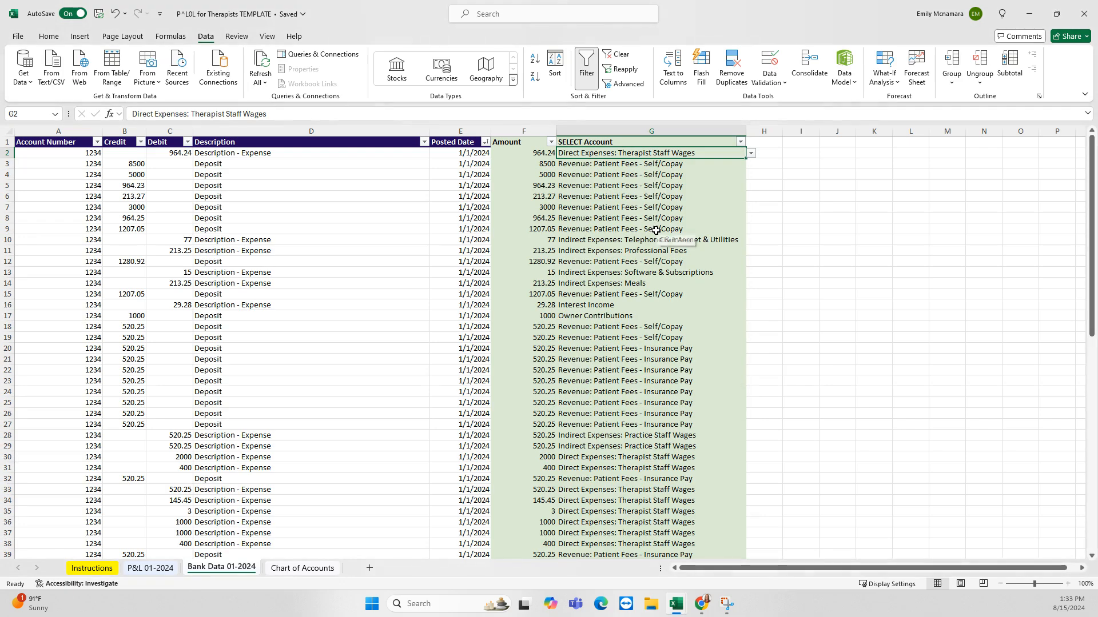
scroll(607, 258, "down", 8)
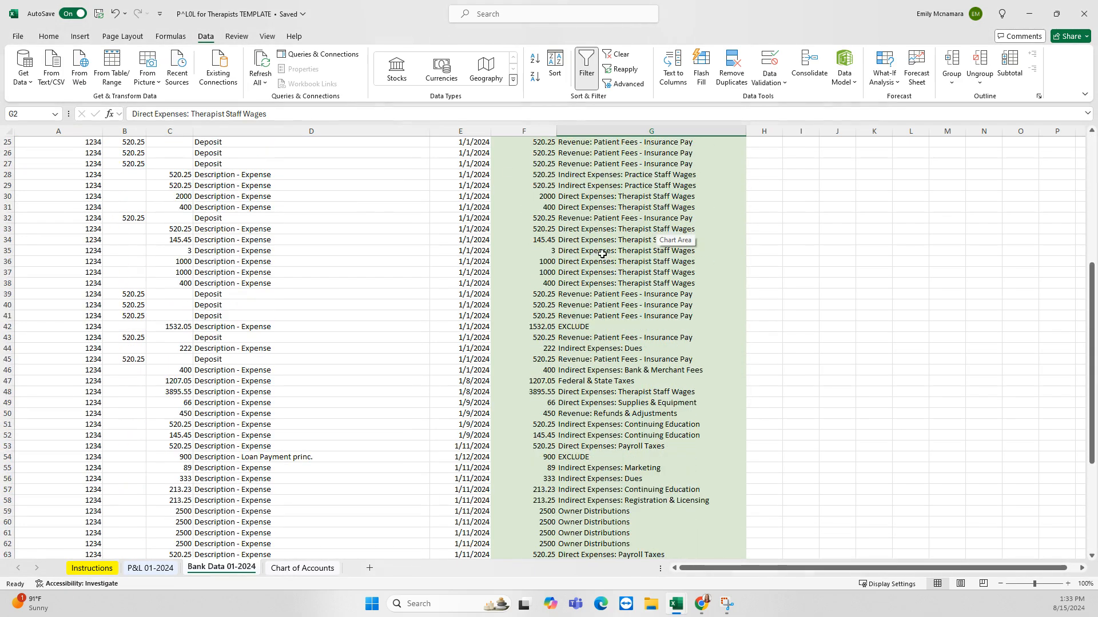
scroll(602, 253, "down", 7)
scroll(598, 268, "up", 15)
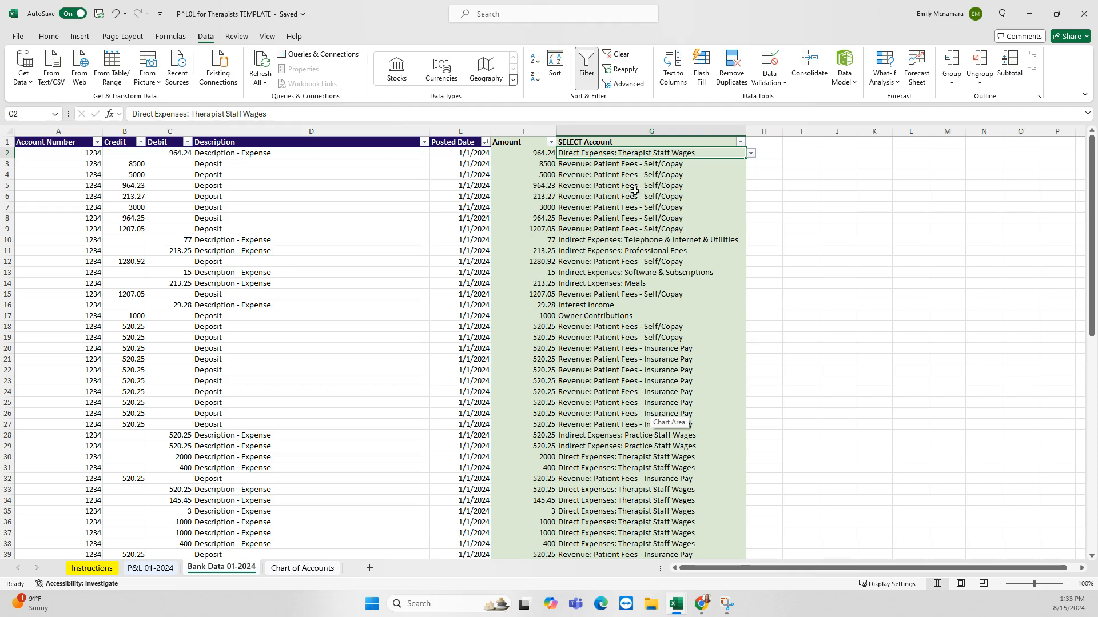
left_click(643, 166)
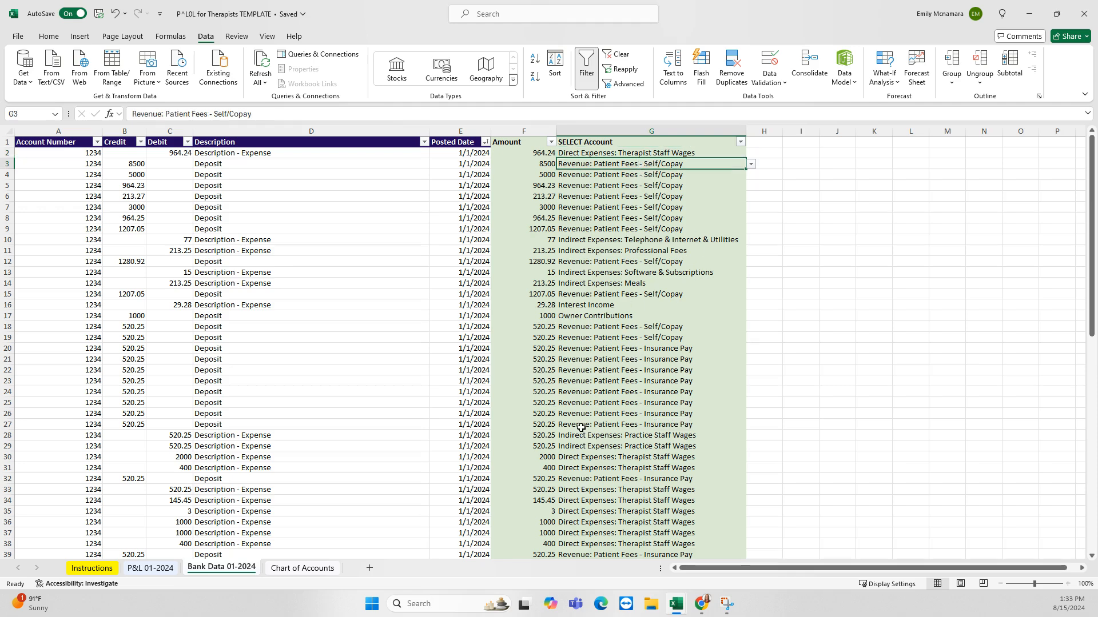
scroll(581, 427, "down", 12)
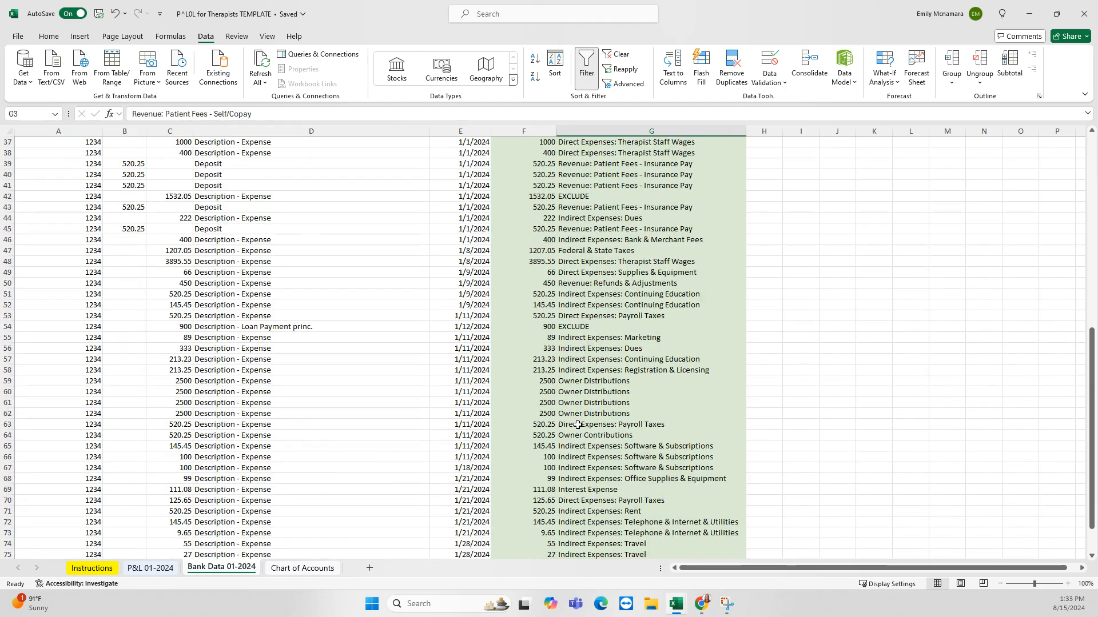
scroll(577, 425, "down", 7)
scroll(577, 426, "up", 12)
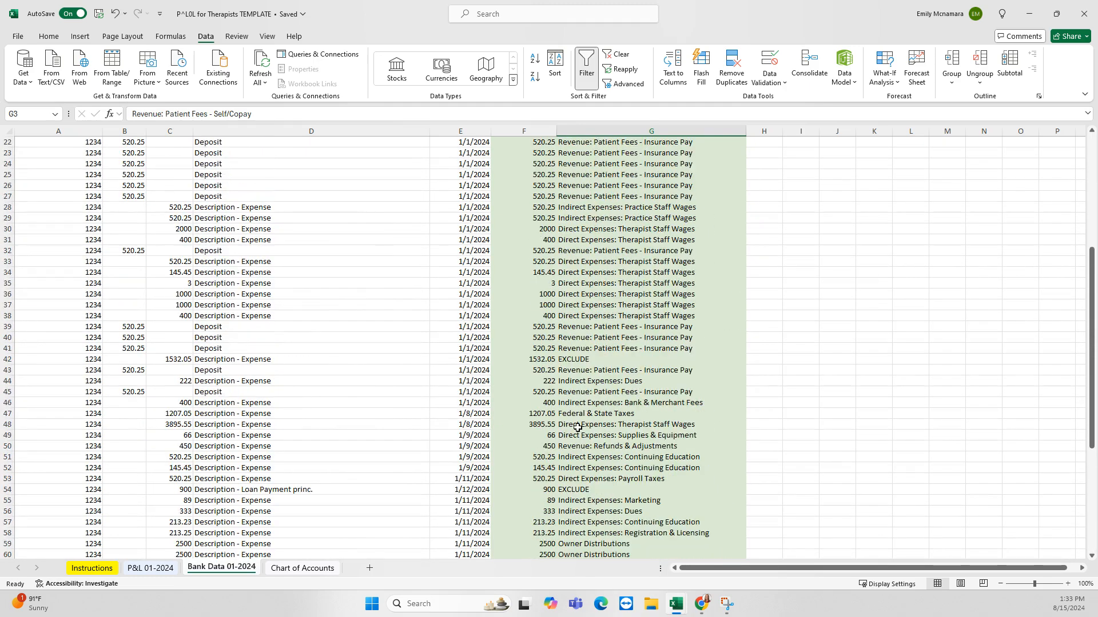
scroll(578, 427, "up", 7)
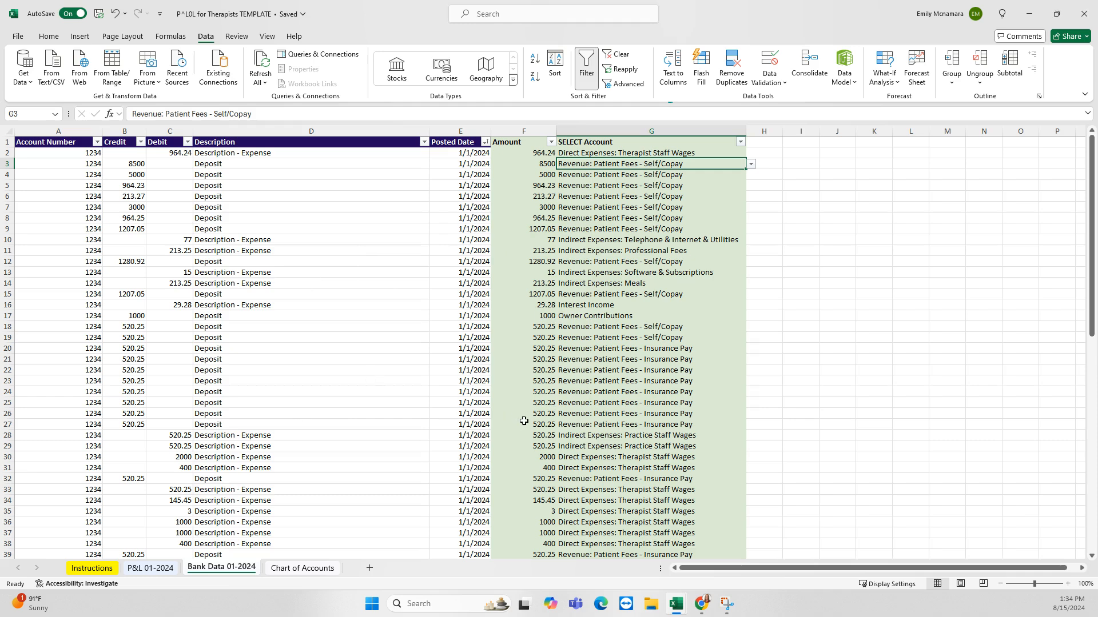
Review the P&L 01-2024 statement and inspect the gross profit formulas in E24 and F24
left_click(150, 569)
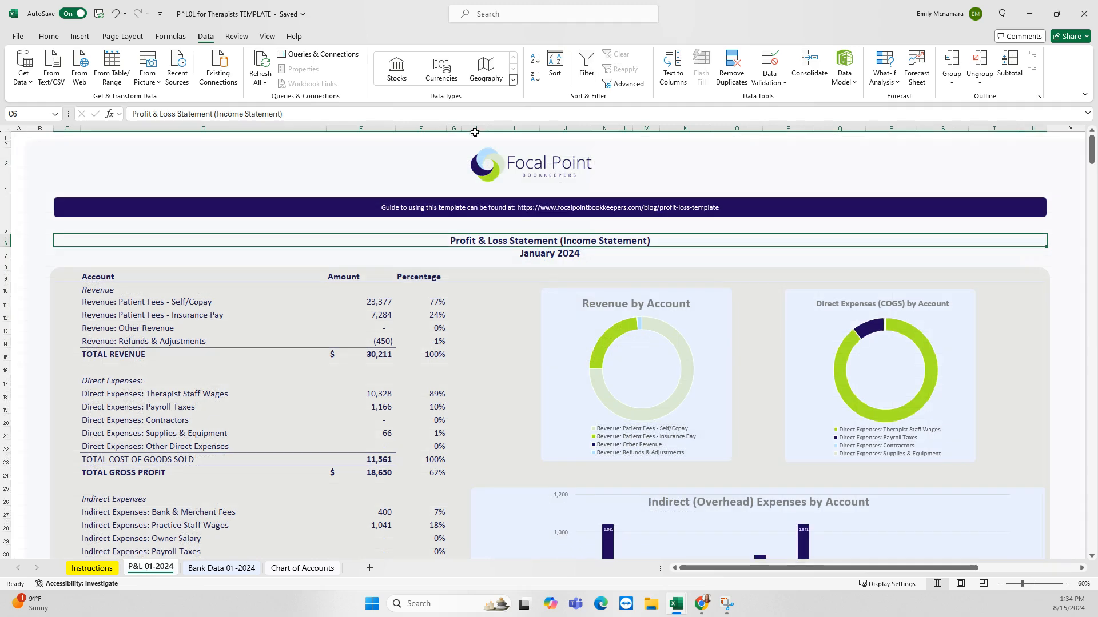
left_click(538, 252)
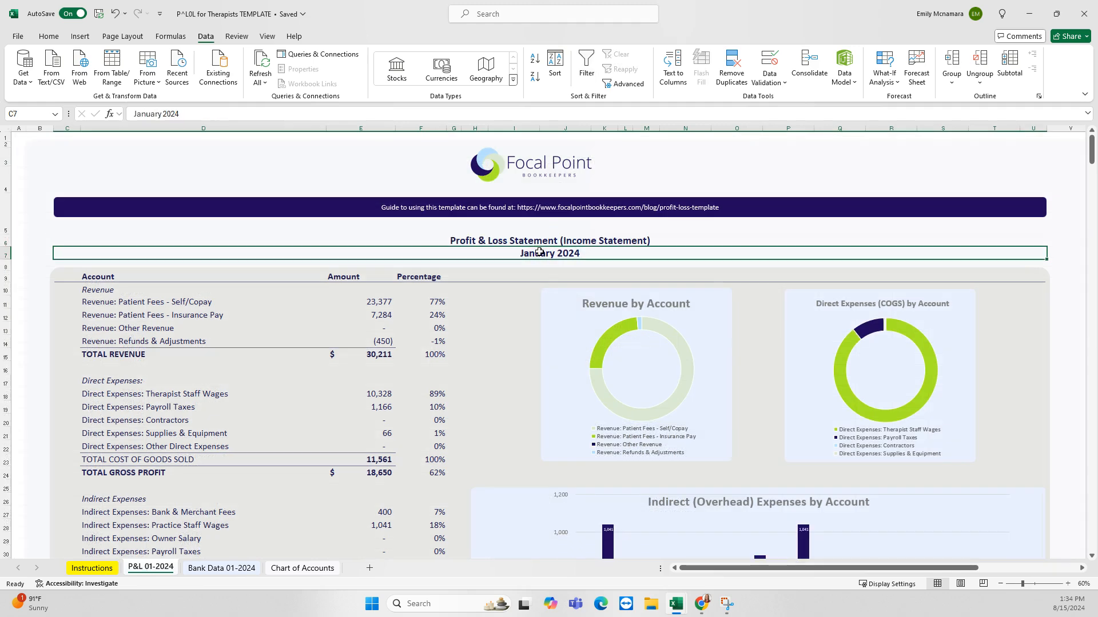
left_click(540, 240)
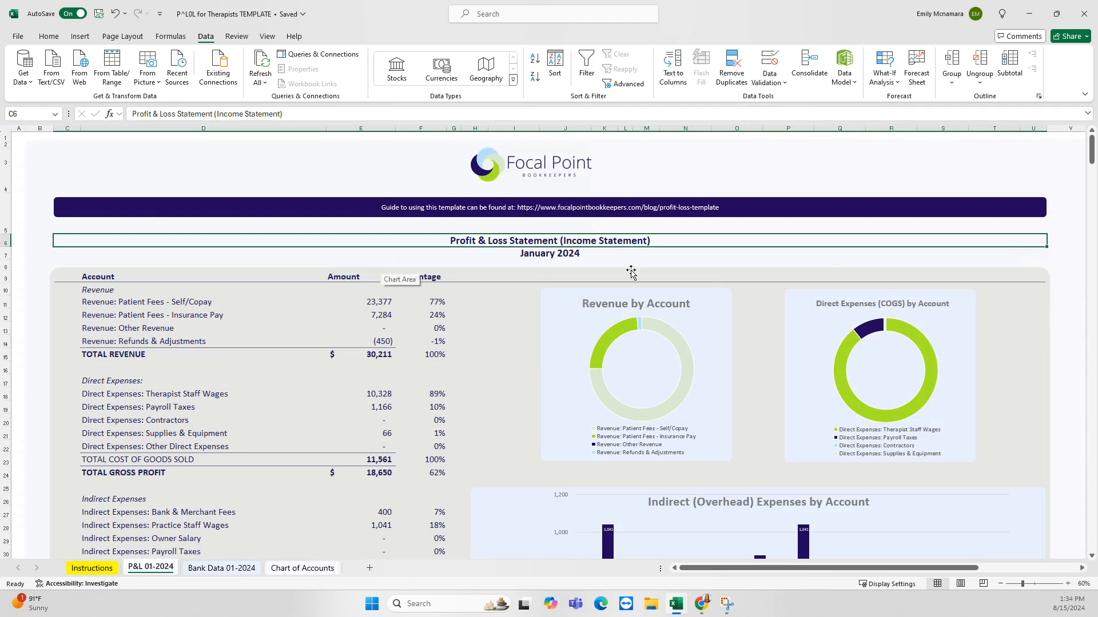
scroll(714, 258, "down", 1)
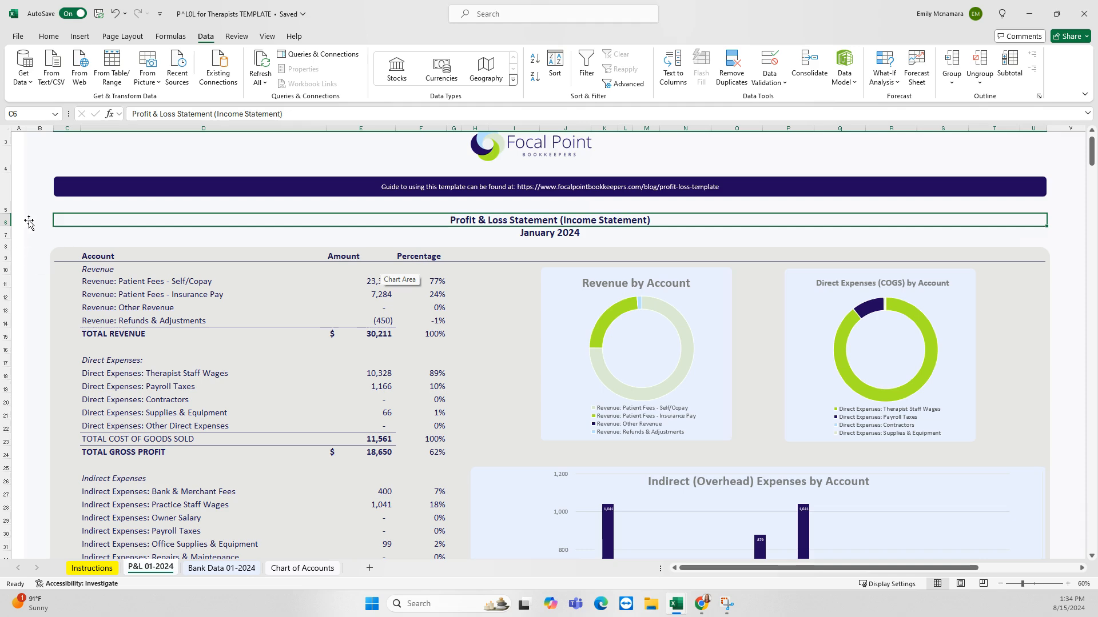
scroll(144, 229, "down", 1)
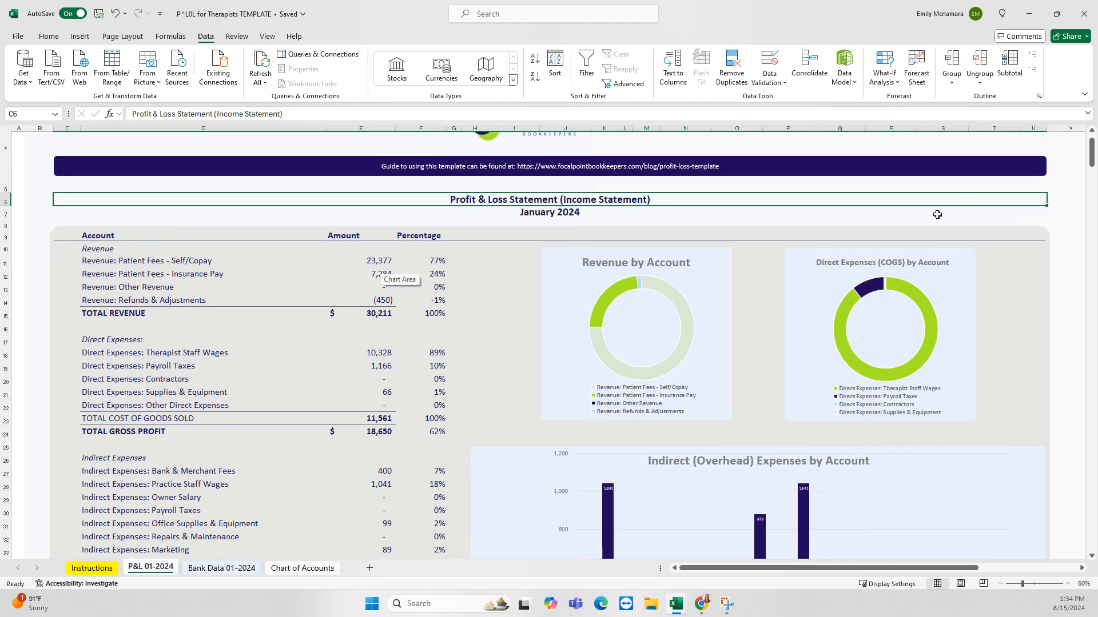
left_click(937, 215)
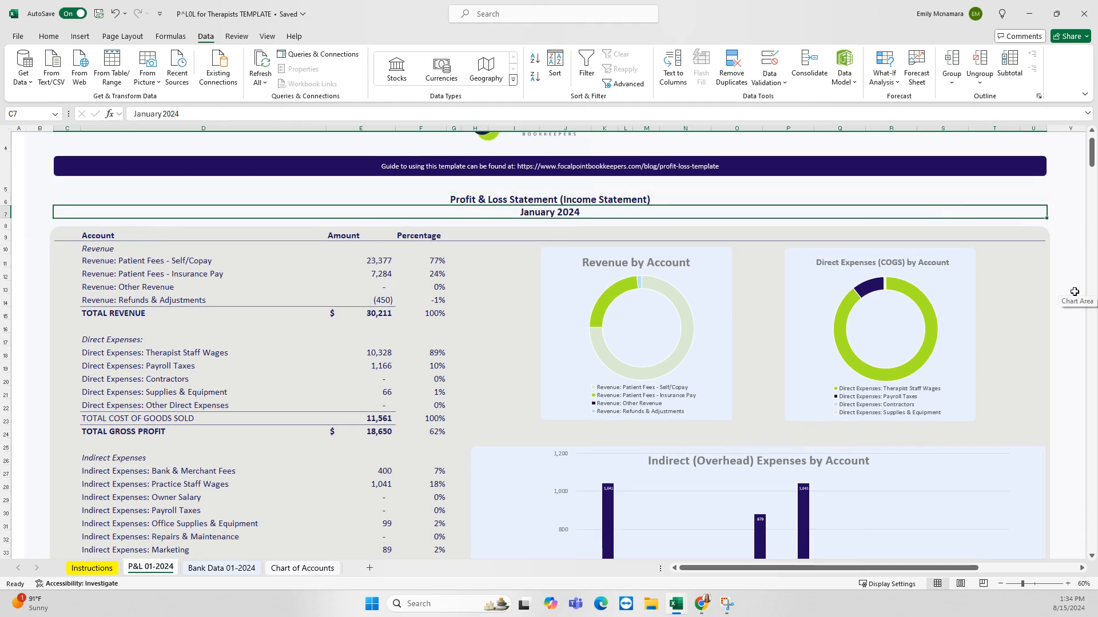
scroll(1075, 292, "down", 1)
scroll(1074, 292, "down", 1)
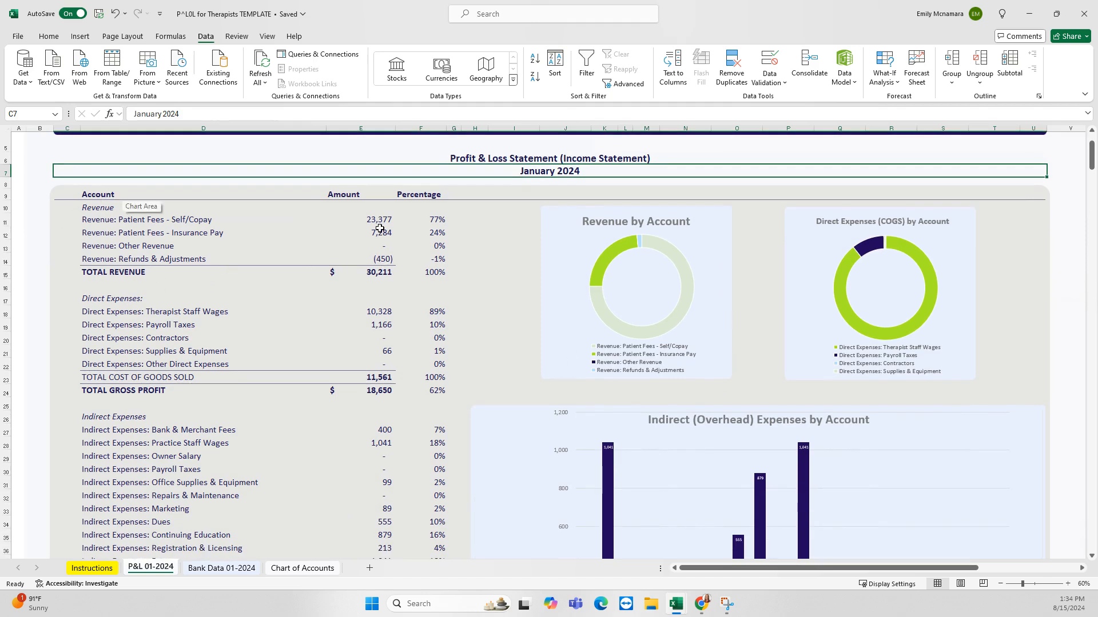
scroll(492, 294, "down", 1)
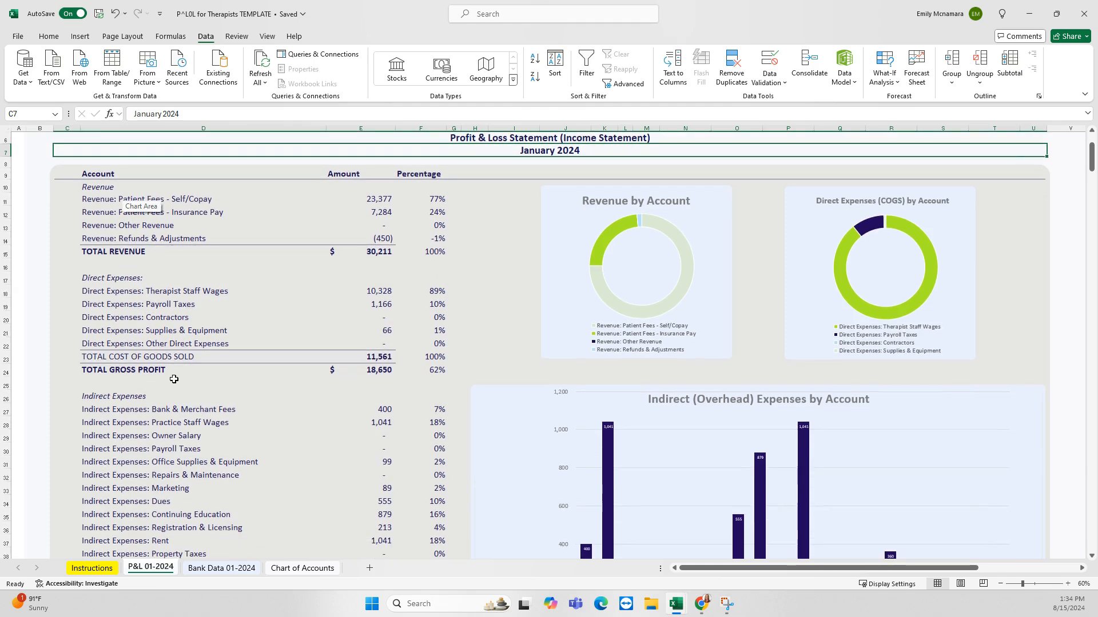
left_click(349, 370)
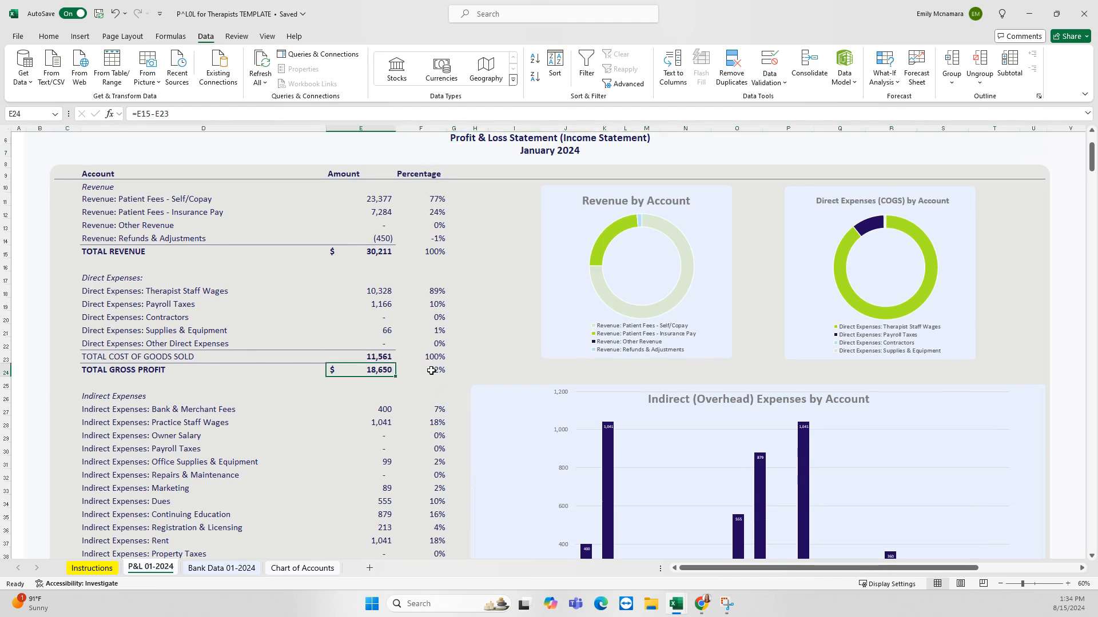
left_click(433, 369)
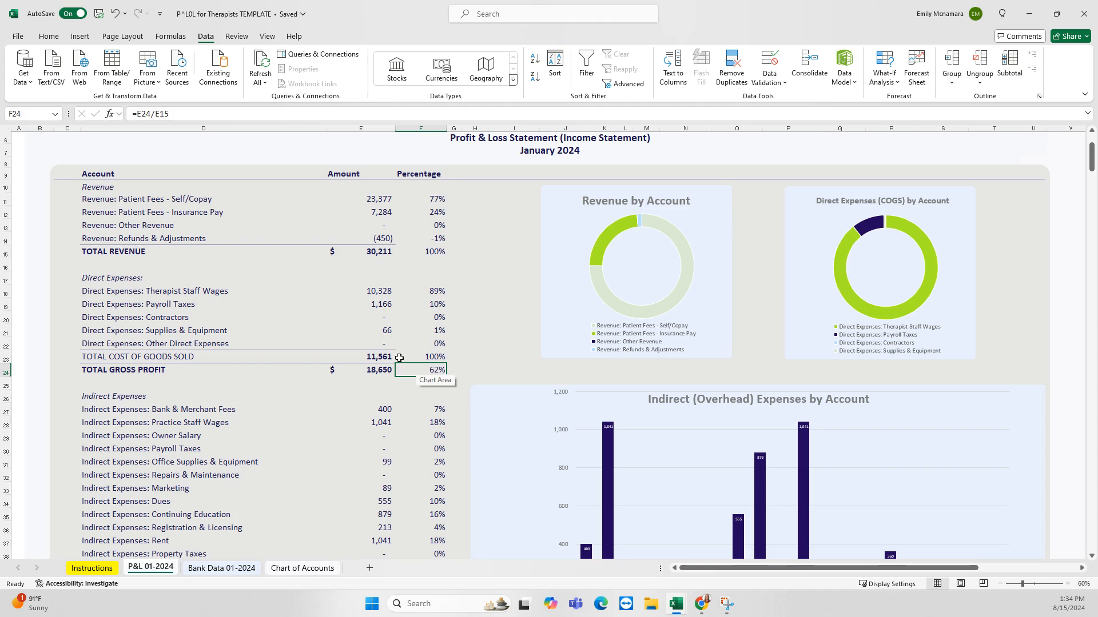
scroll(411, 352, "down", 3)
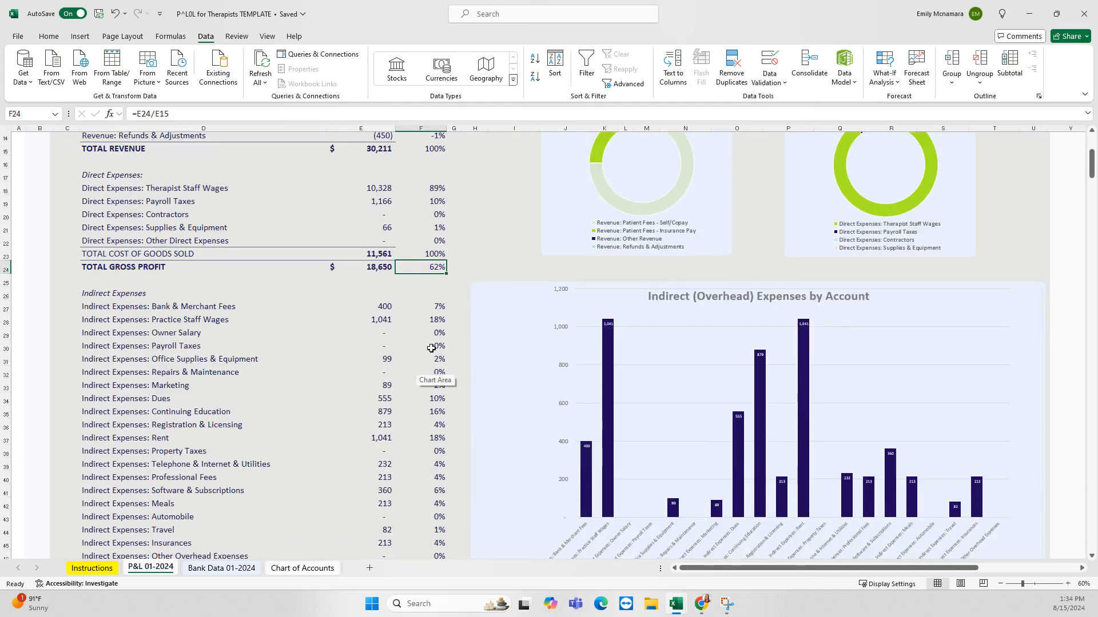
scroll(431, 348, "down", 1)
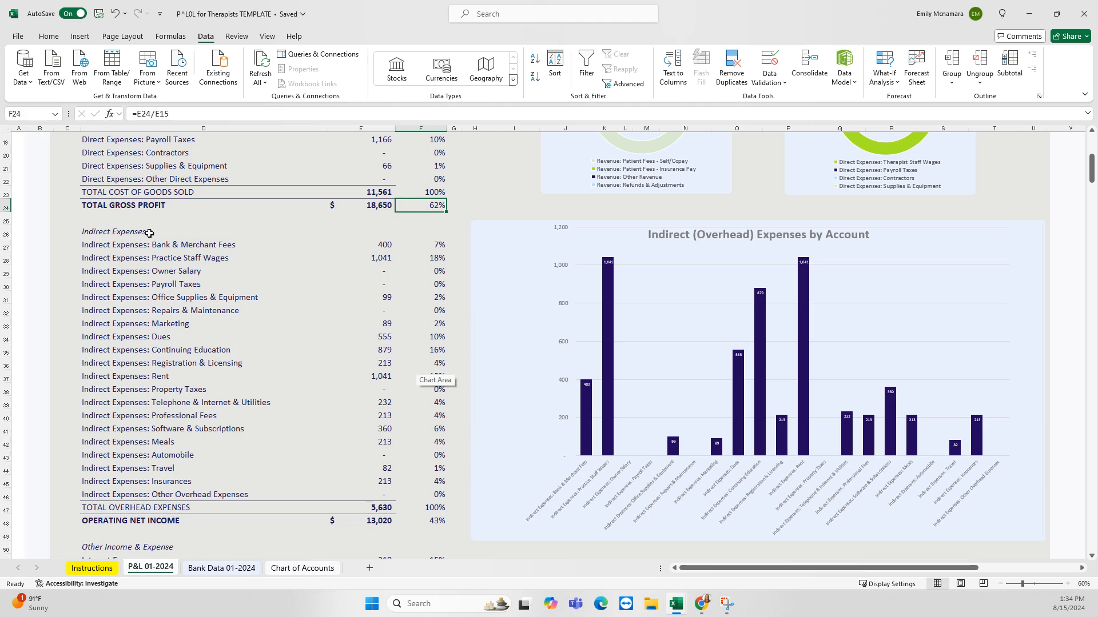
left_click(437, 535)
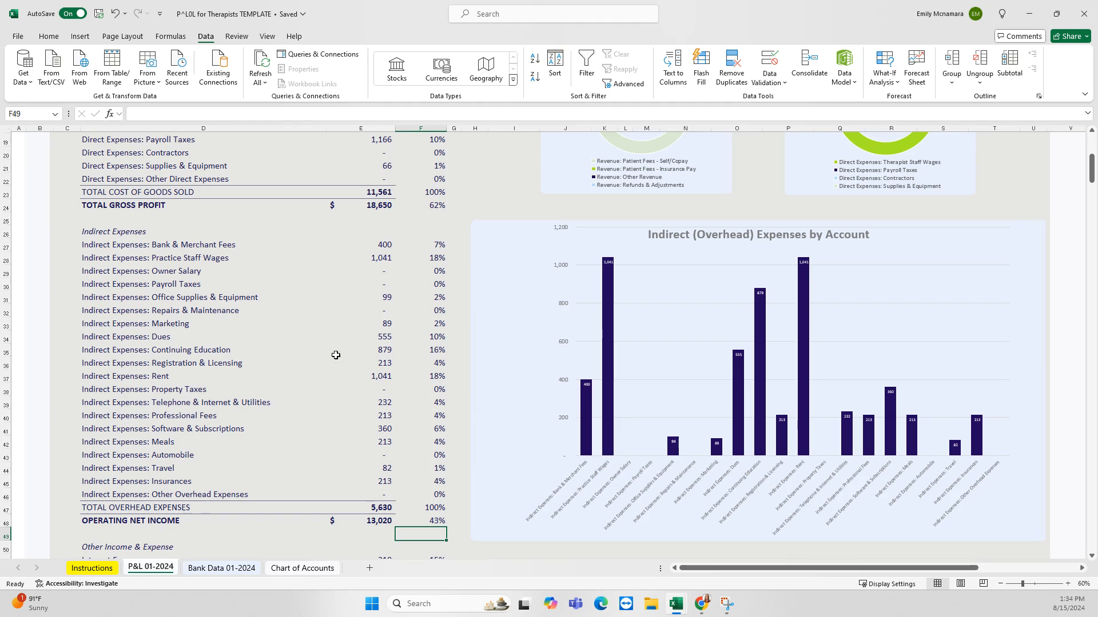
scroll(350, 367, "down", 1)
left_click(372, 501)
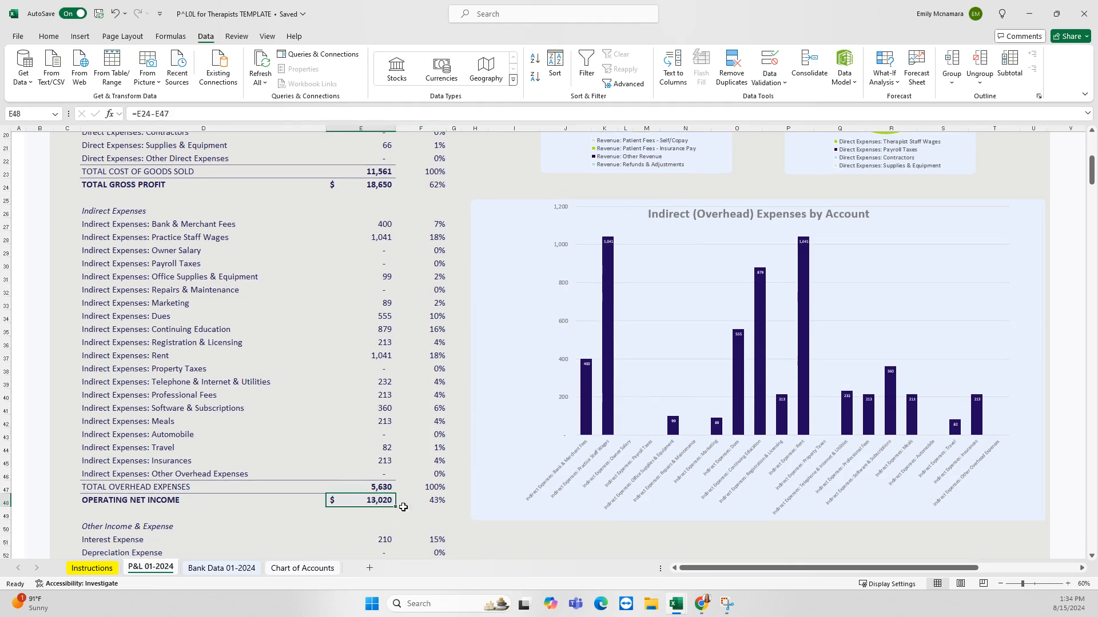
scroll(484, 523, "down", 1)
scroll(484, 523, "down", 3)
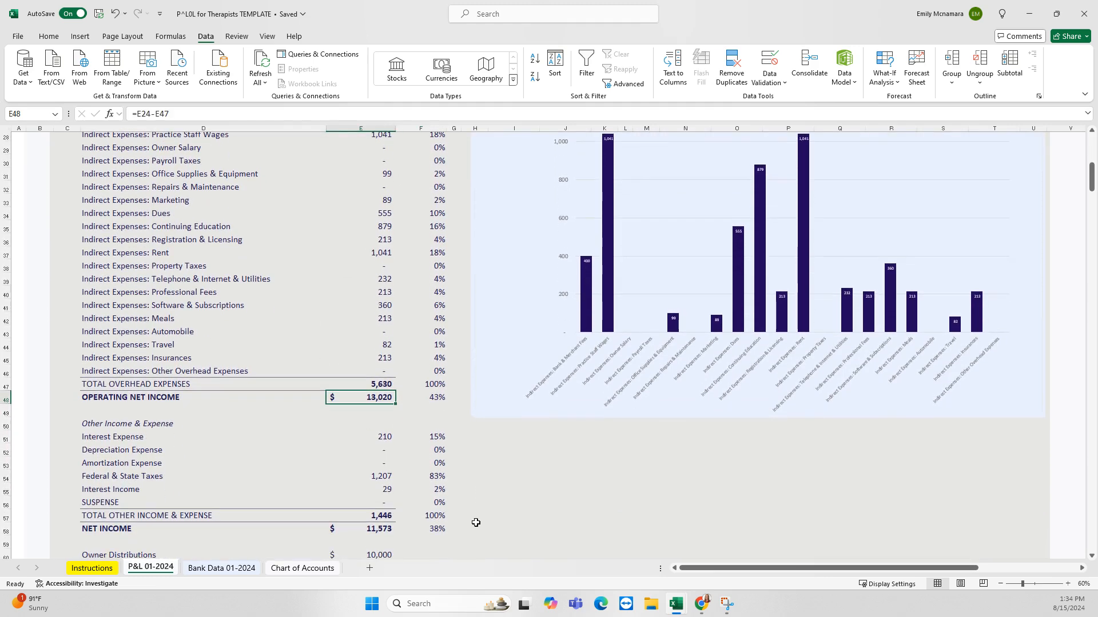
scroll(476, 523, "down", 2)
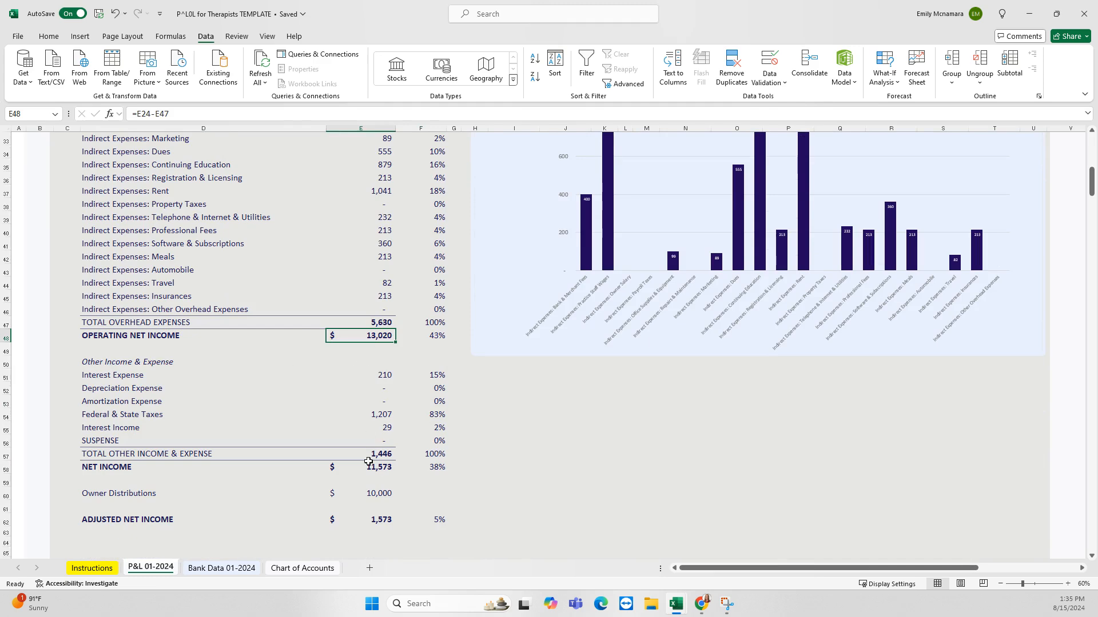
scroll(520, 463, "down", 1)
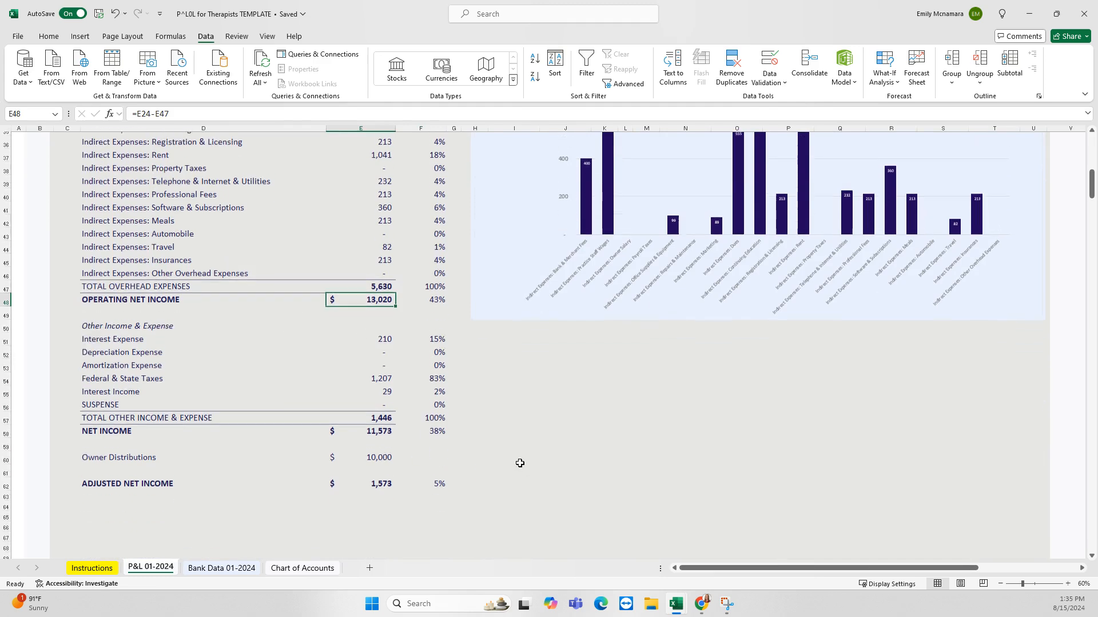
left_click(121, 297)
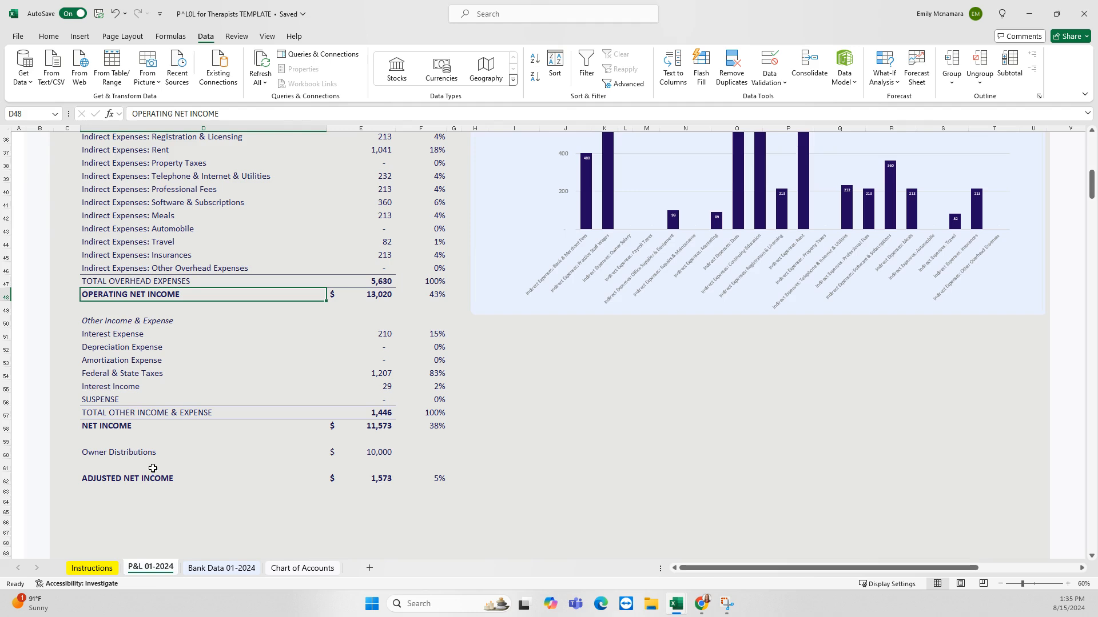
left_click(116, 455)
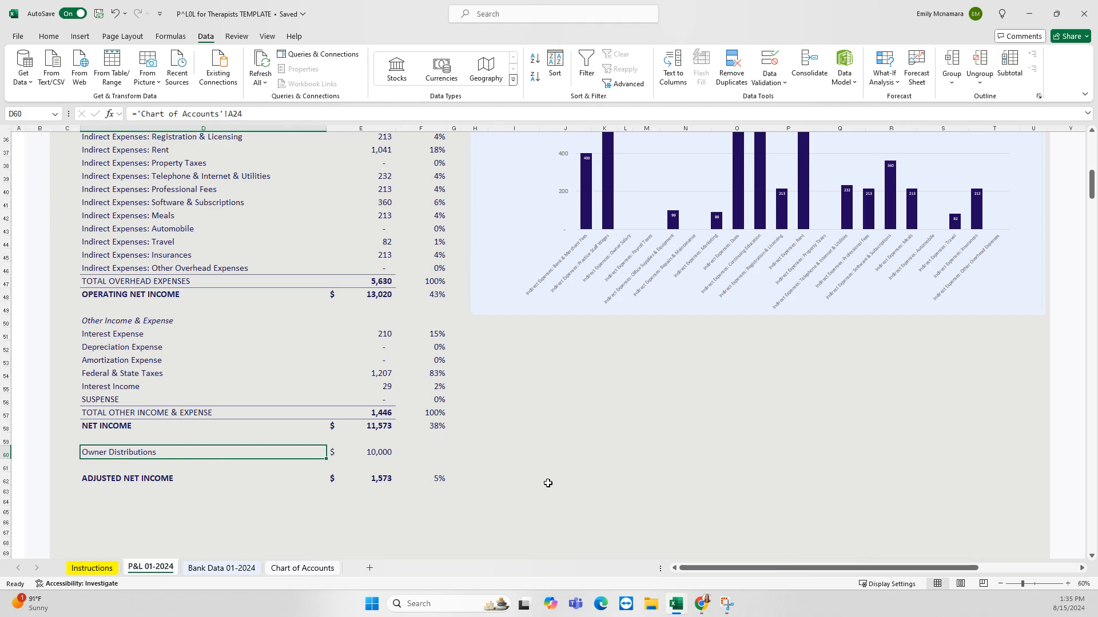
left_click(546, 466)
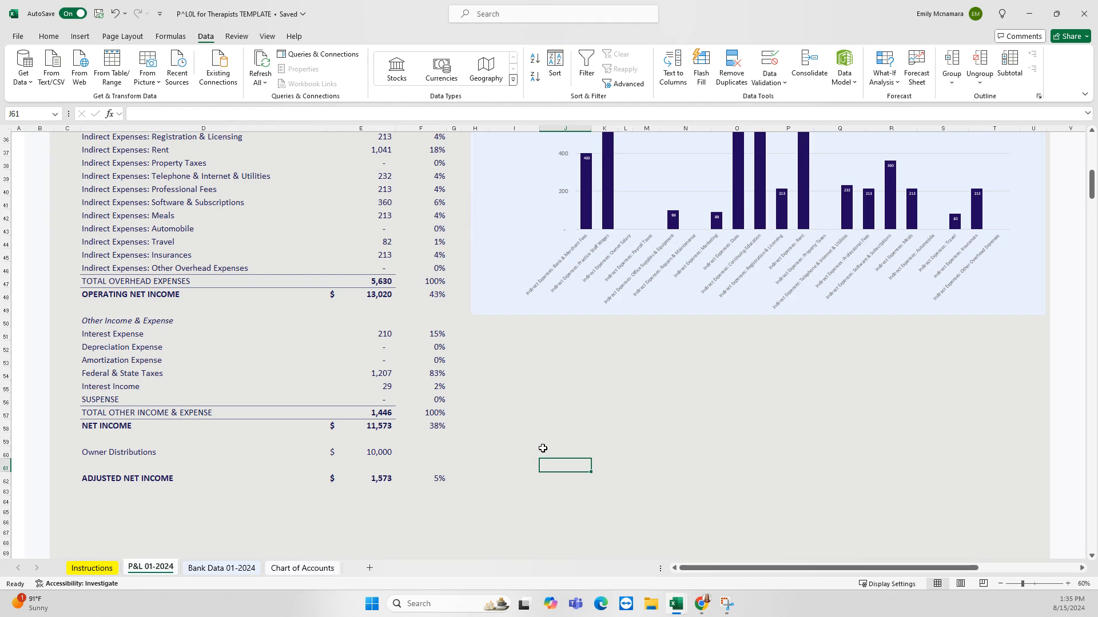
left_click(543, 448)
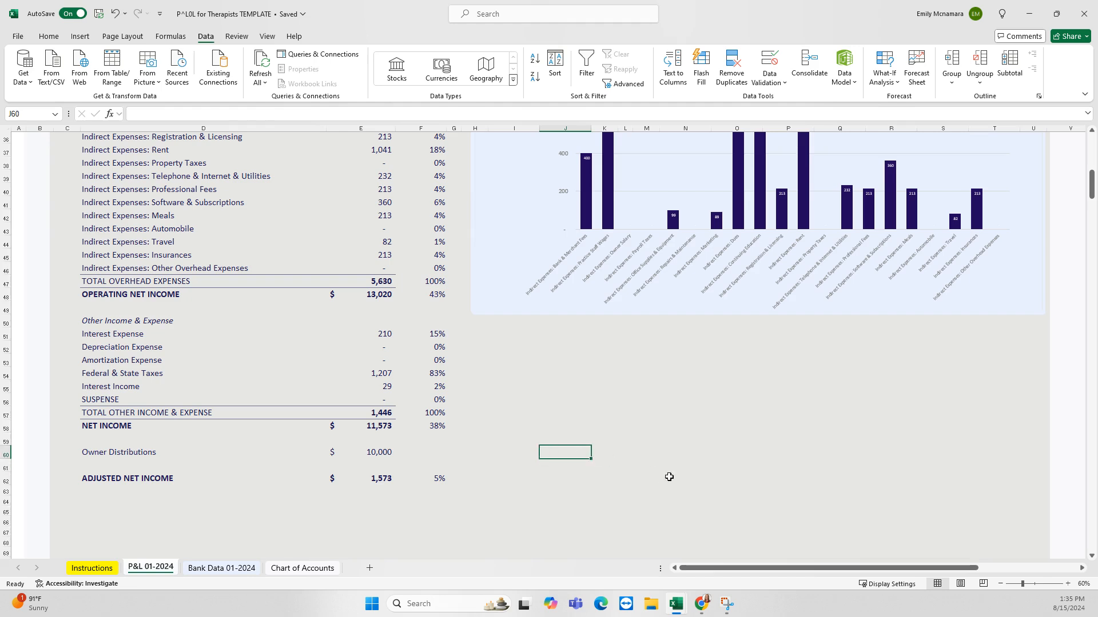
left_click(99, 454)
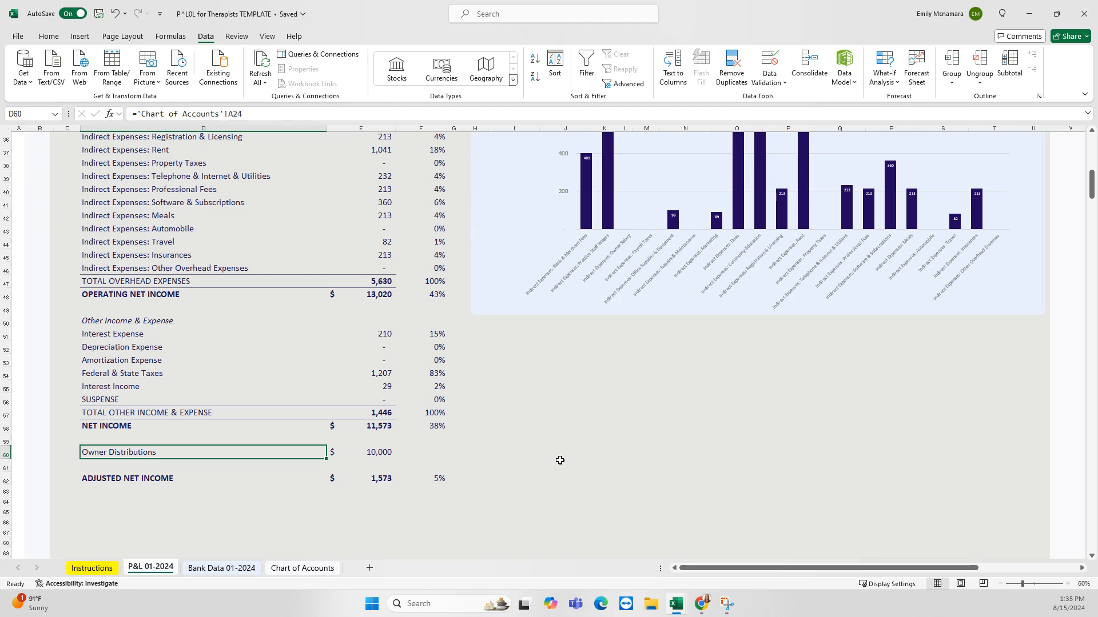
Re-check the 10,000 owner distributions formula and how adjusted net income is calculated
left_click(362, 449)
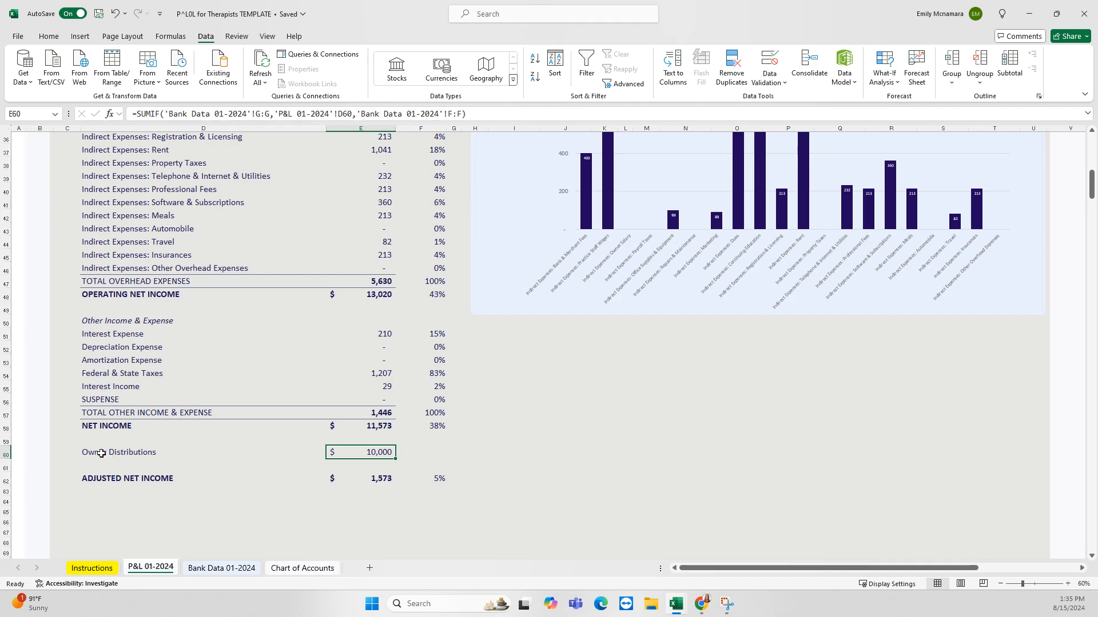
left_click_drag(101, 453, 434, 451)
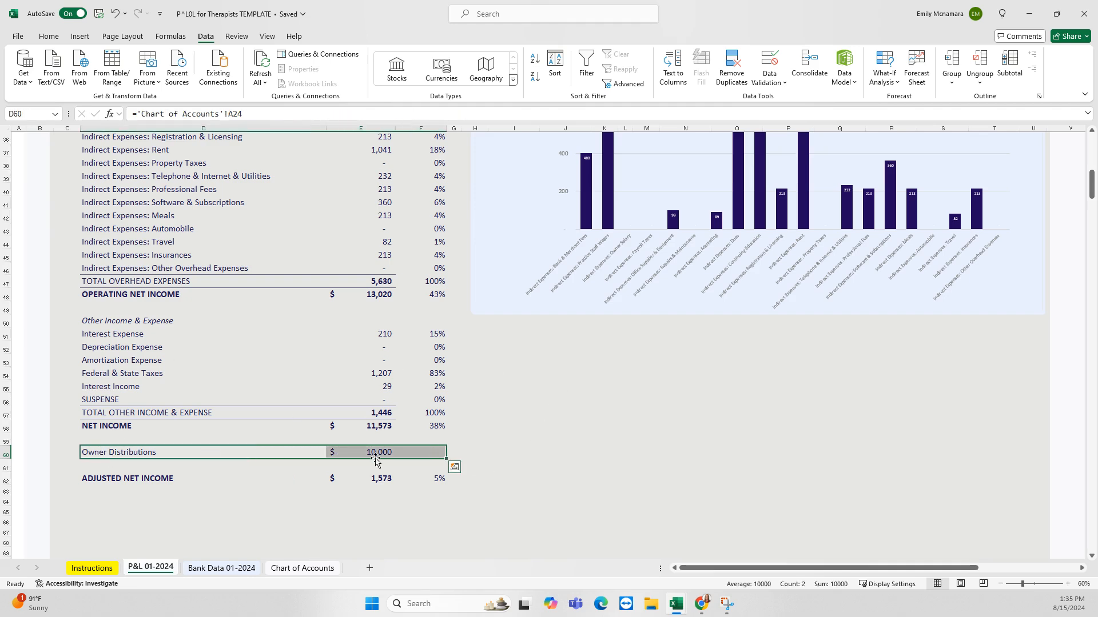
left_click(432, 452)
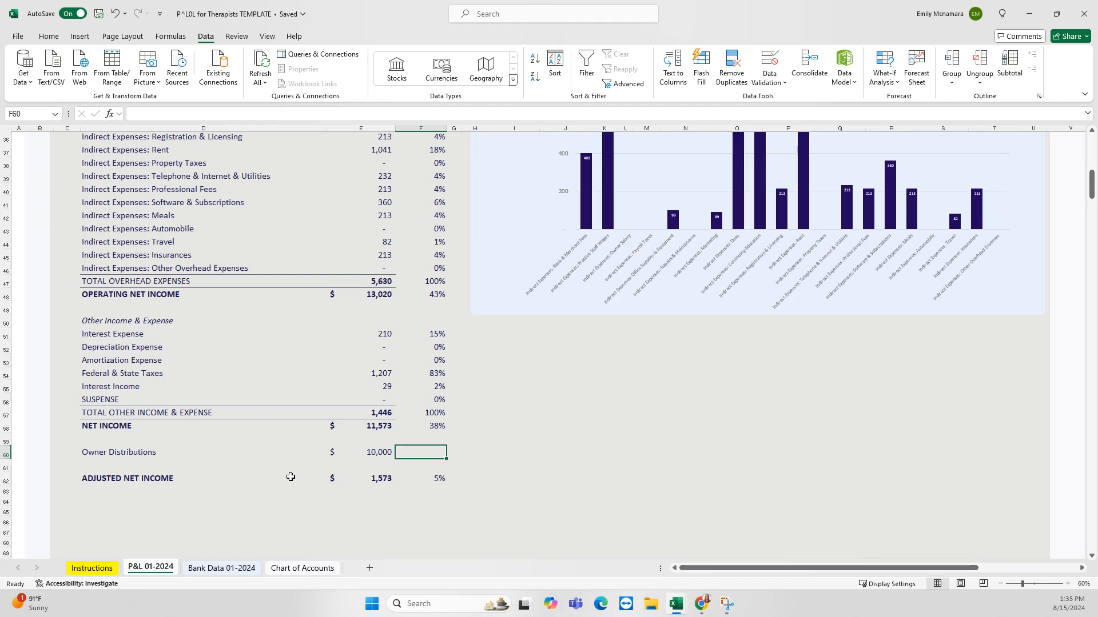
left_click(108, 453)
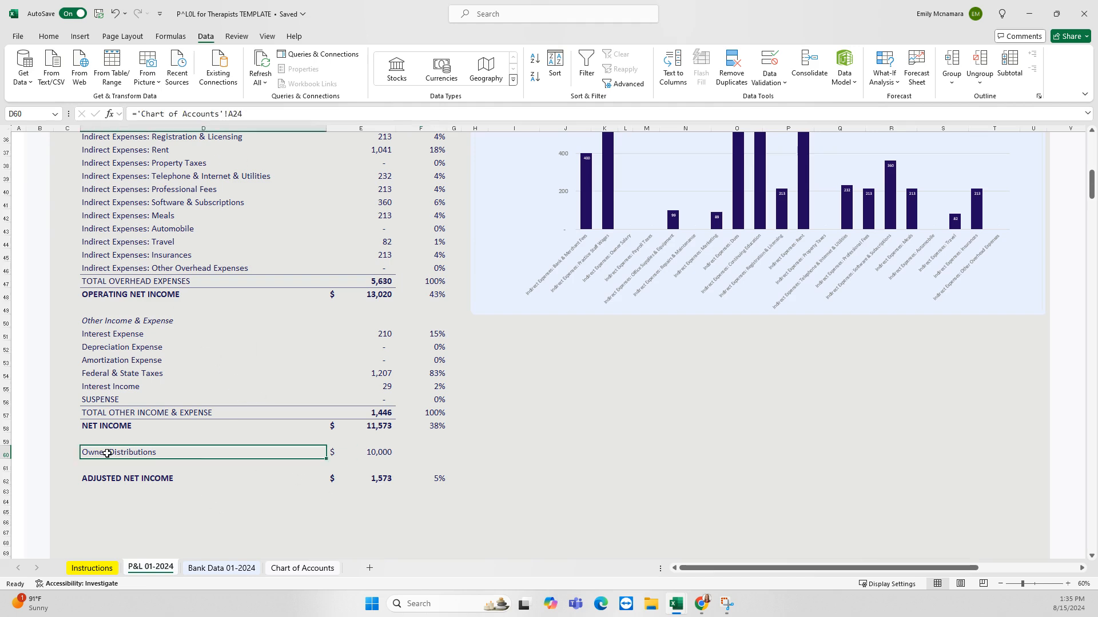
left_click(394, 453)
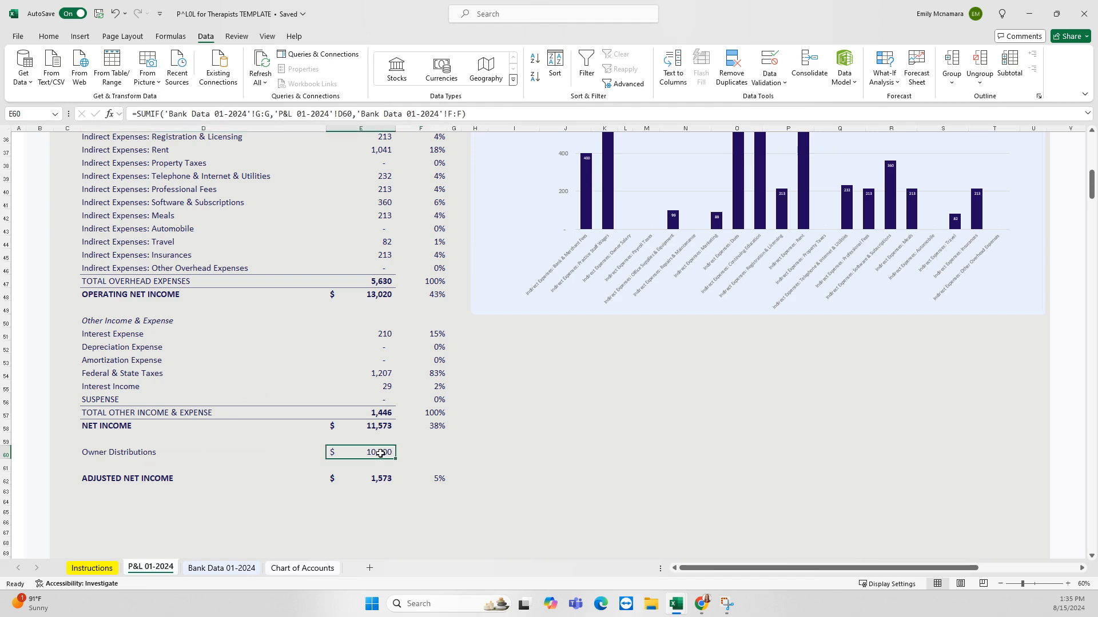
left_click(101, 479)
left_click(361, 484)
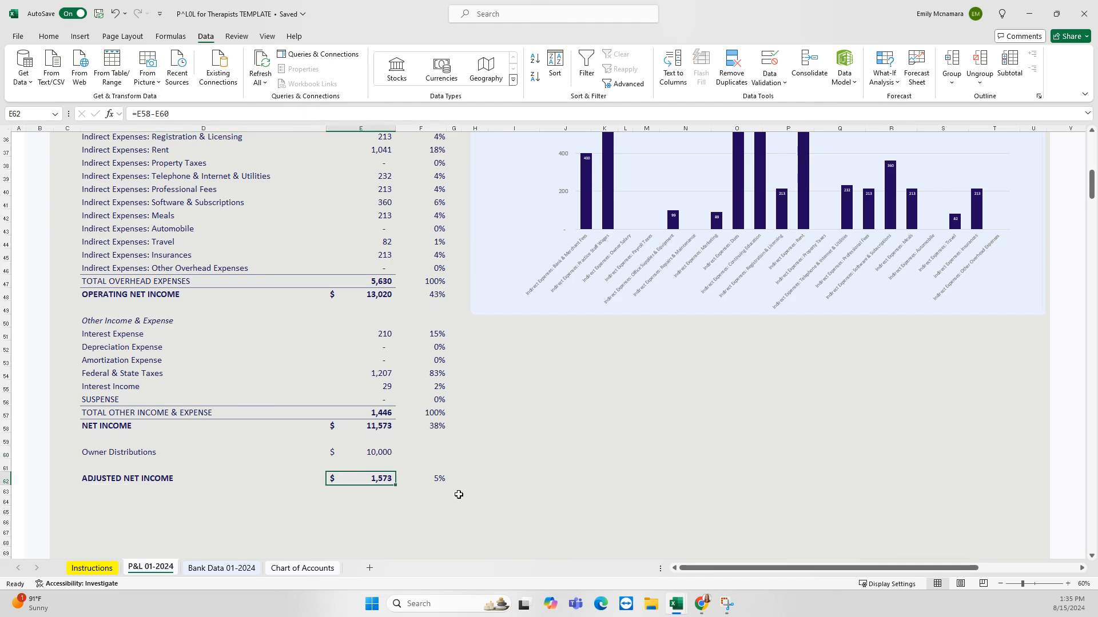
left_click(363, 452)
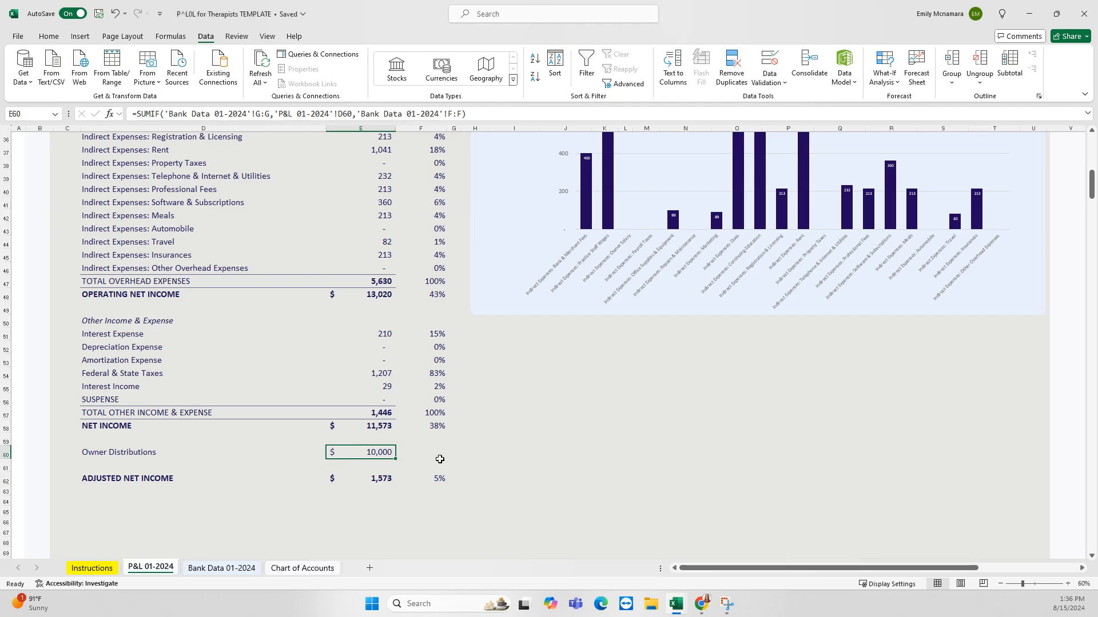
Compare the adjusted net income label, formula and percentage against the NET INCOME row
left_click(116, 481)
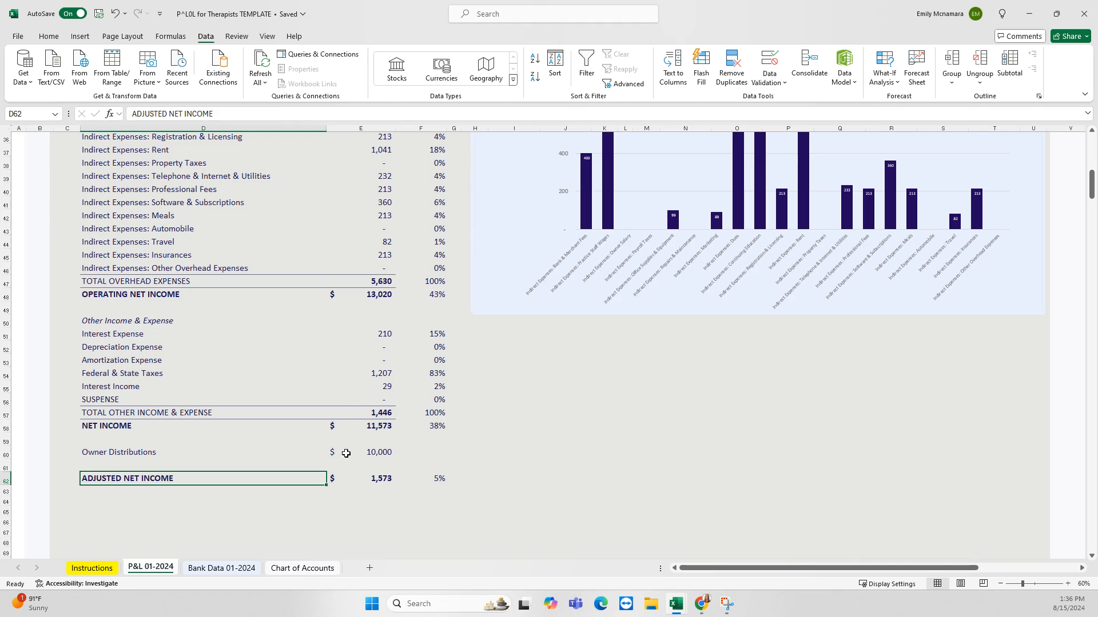
left_click(377, 478)
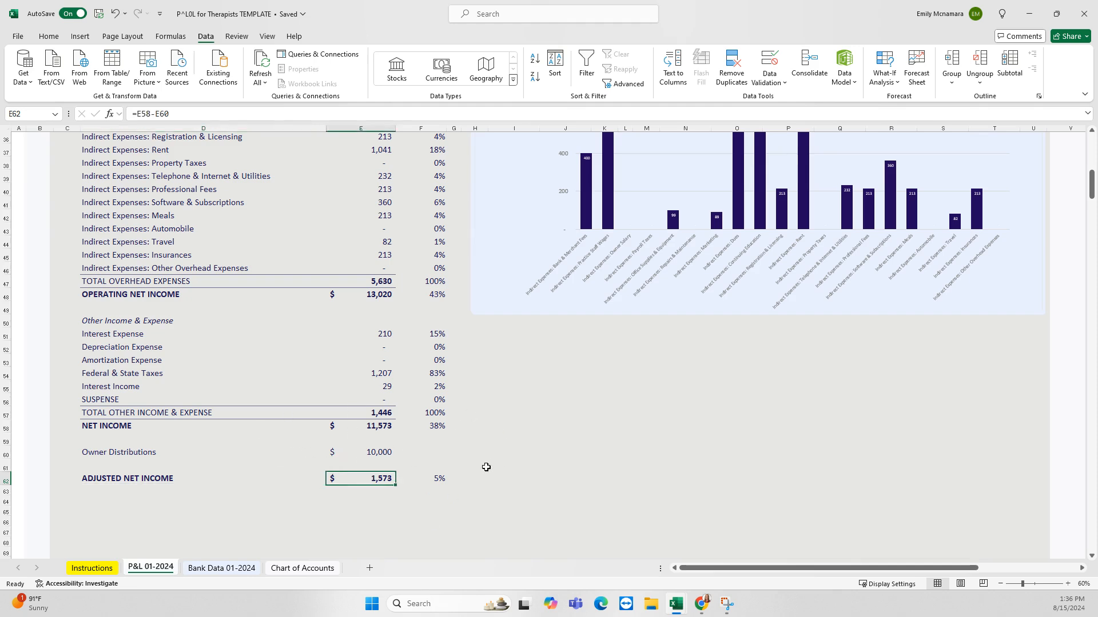
left_click(432, 482)
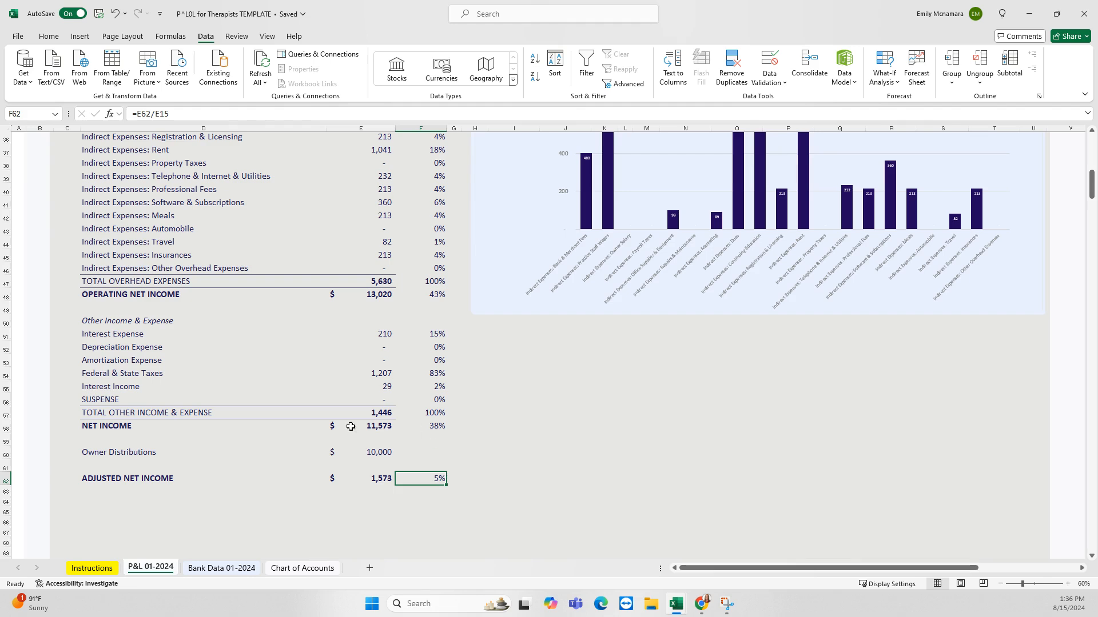
left_click_drag(97, 426, 426, 428)
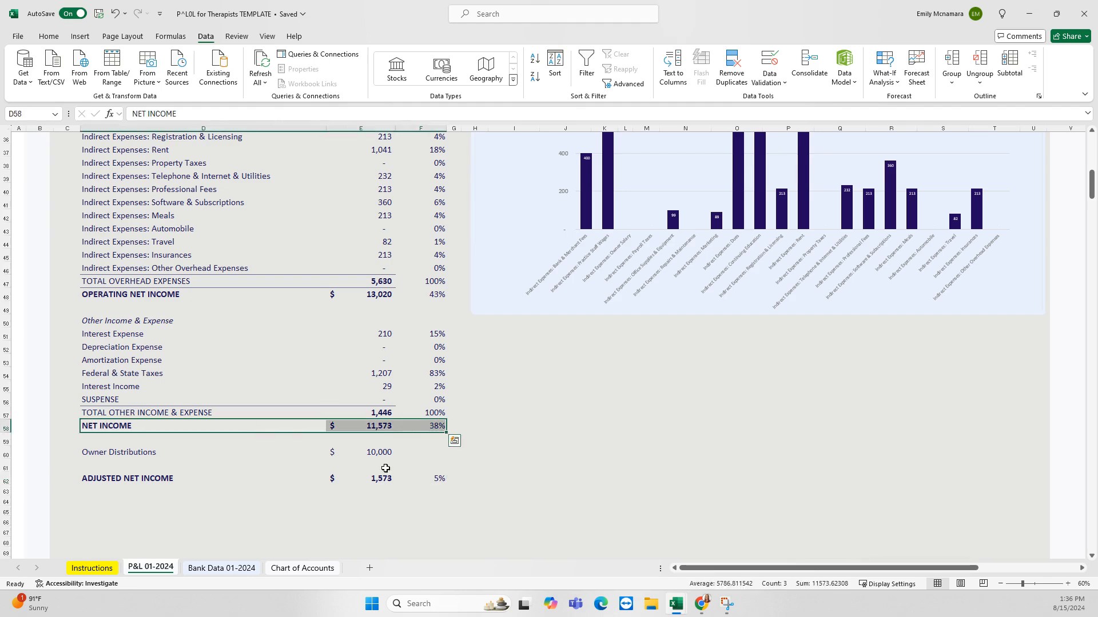
left_click_drag(97, 478, 426, 483)
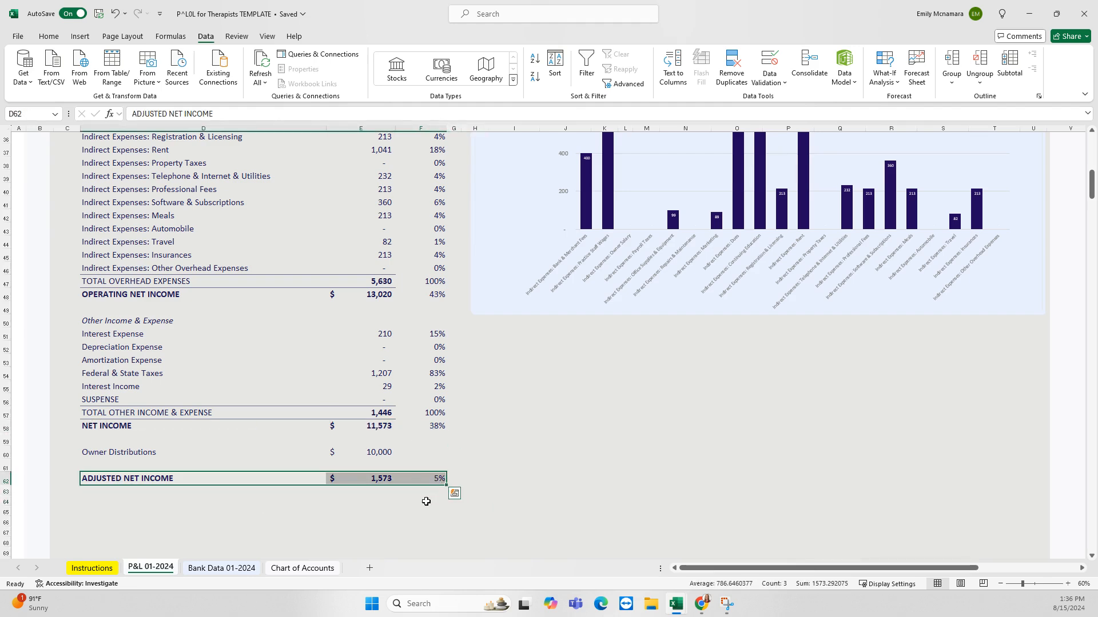
left_click(426, 501)
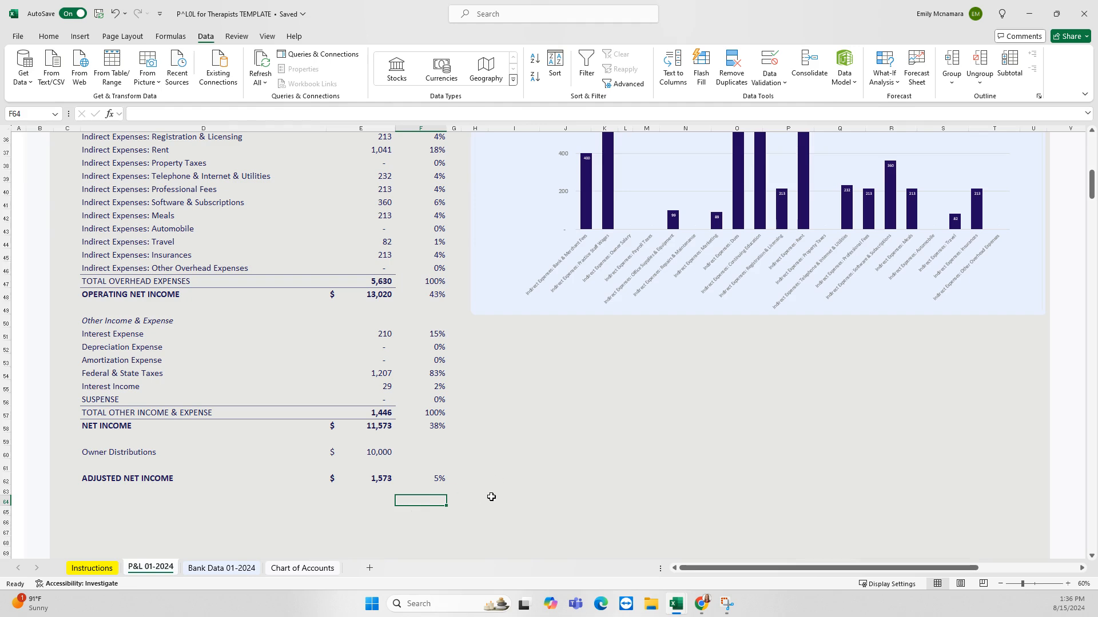
Scroll up and down through the January 2024 P&L to review the statement
scroll(491, 497, "up", 1)
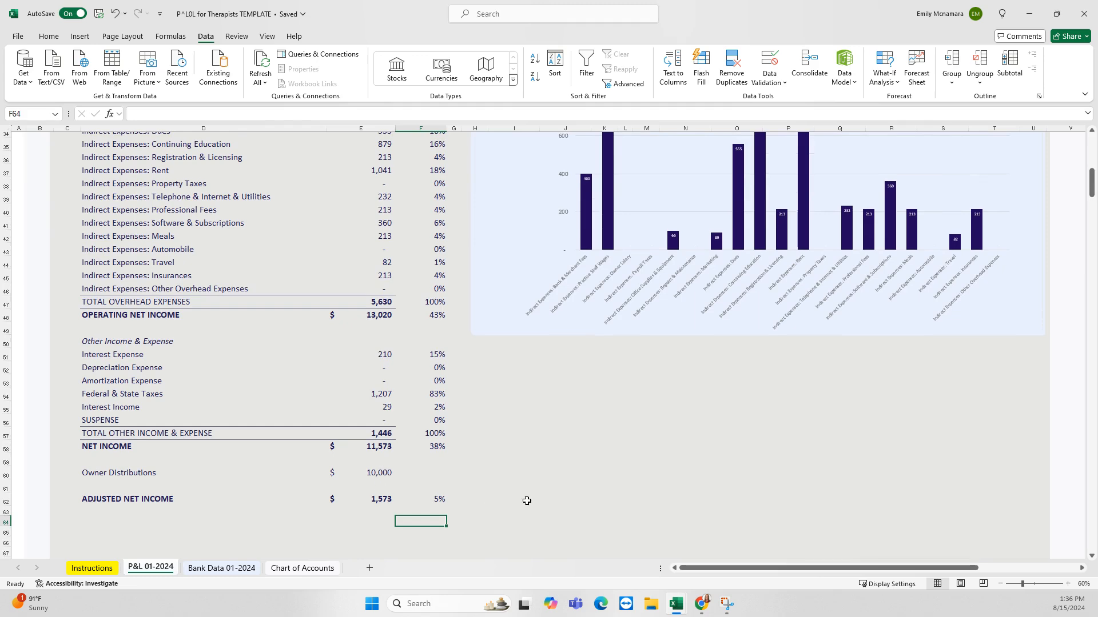
scroll(509, 499, "down", 1)
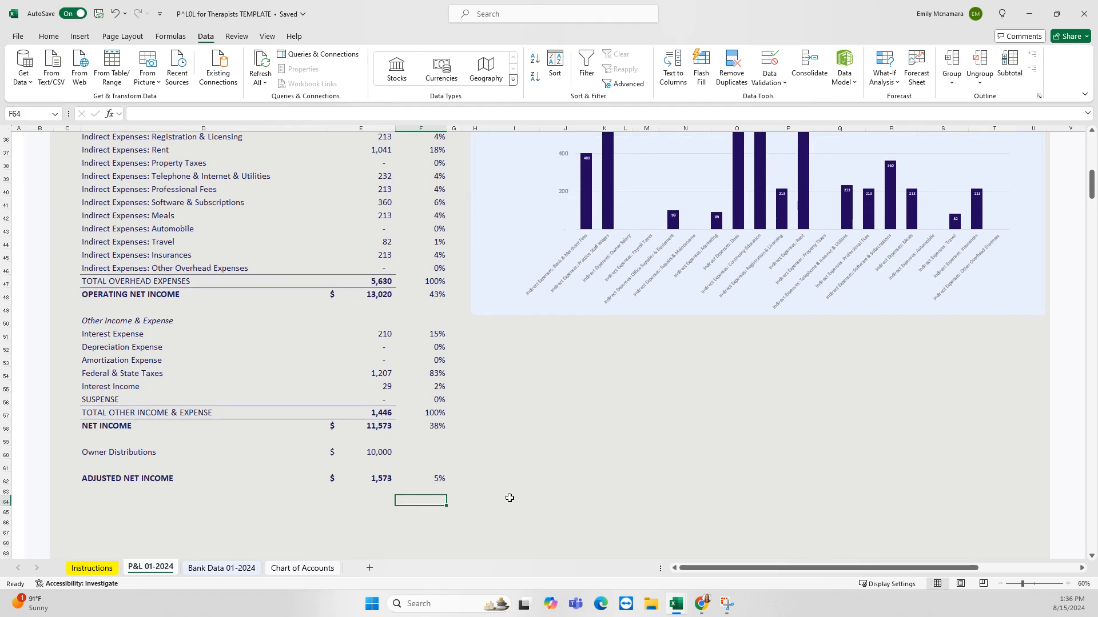
scroll(515, 494, "up", 2)
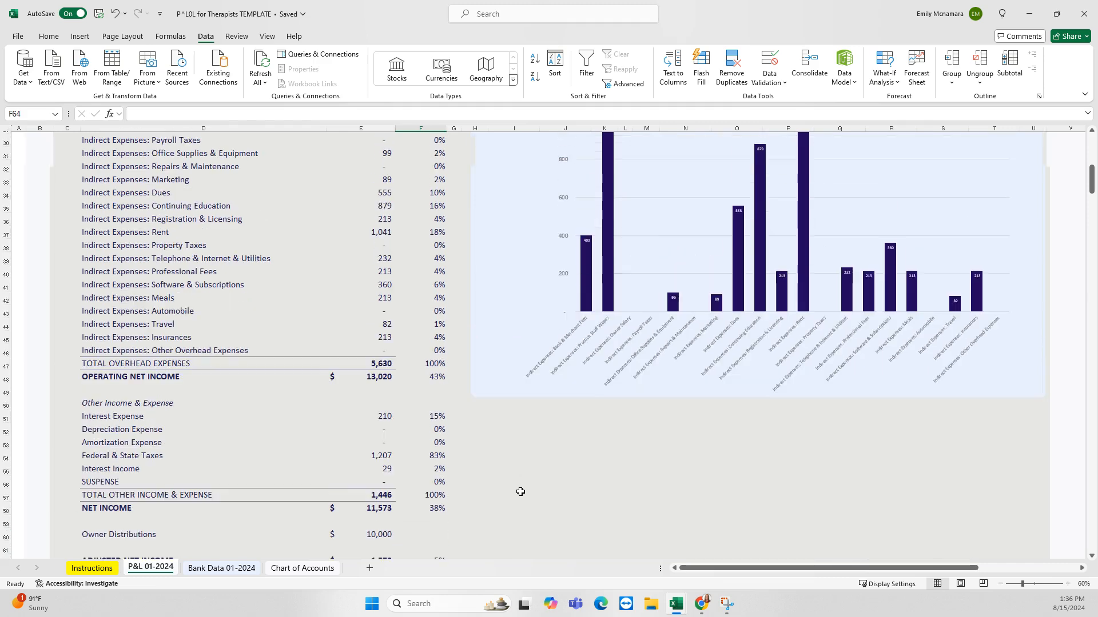
scroll(522, 491, "up", 8)
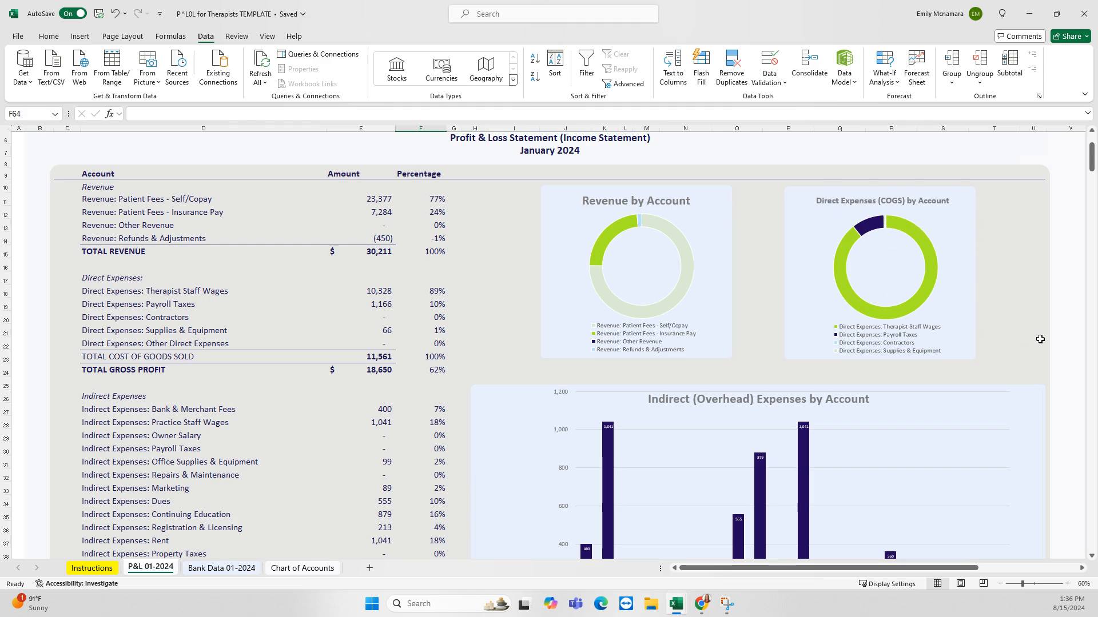
scroll(1040, 341, "down", 3)
scroll(736, 241, "down", 2)
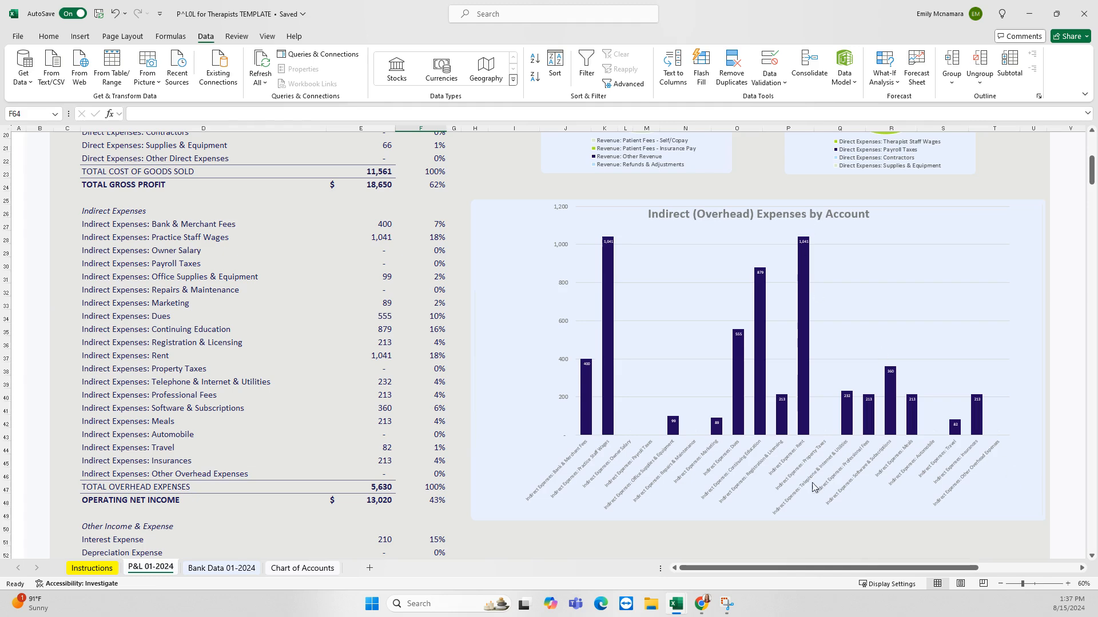
scroll(944, 491, "down", 2)
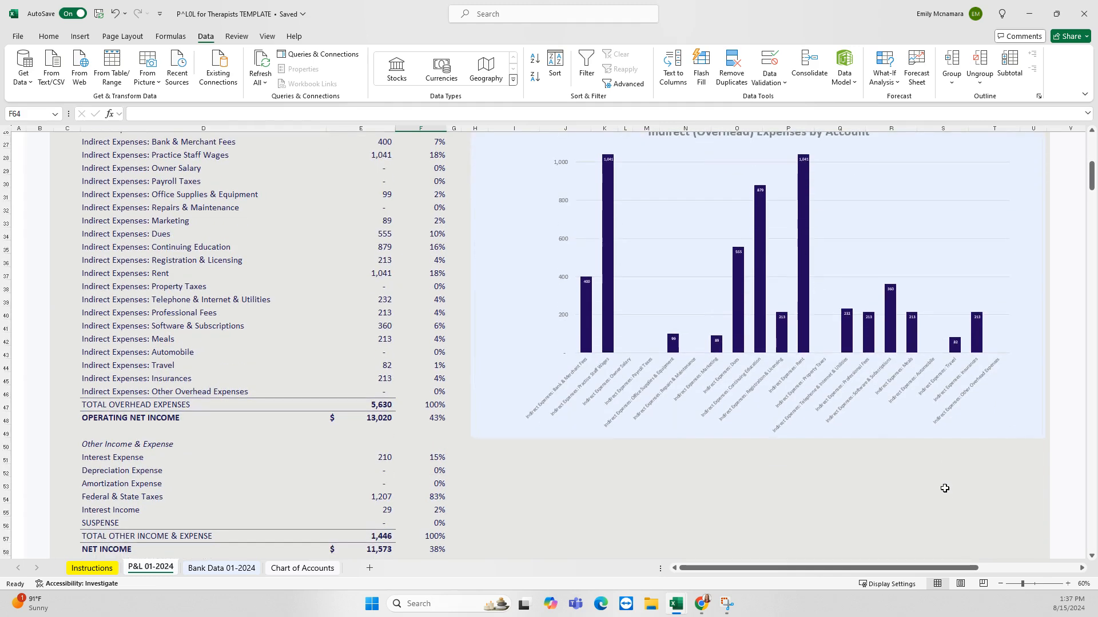
scroll(941, 489, "up", 6)
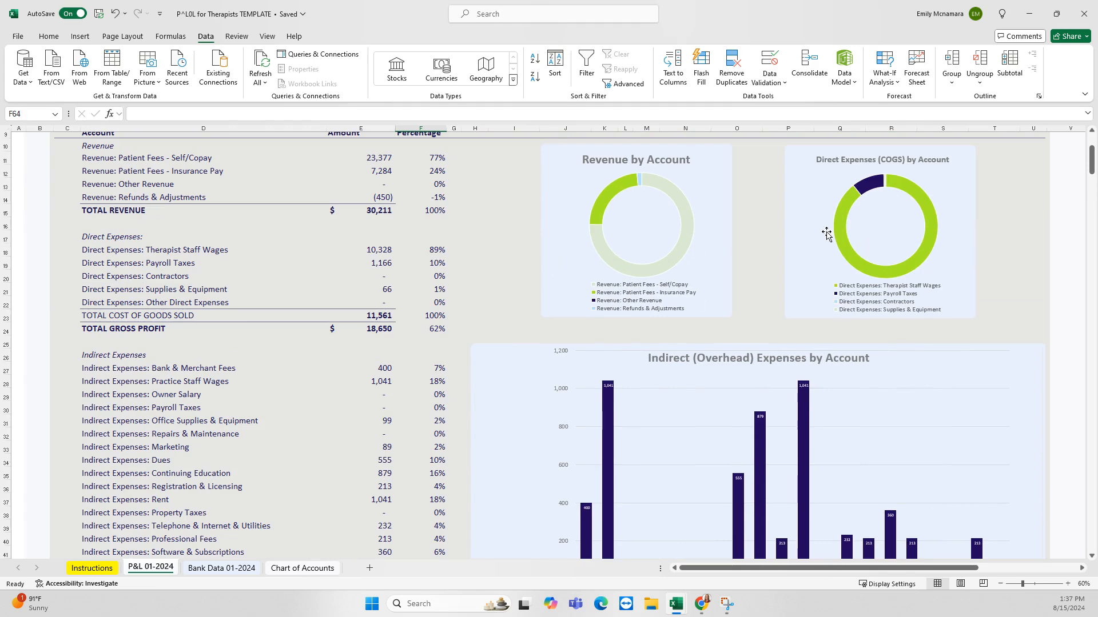
scroll(813, 393, "up", 2)
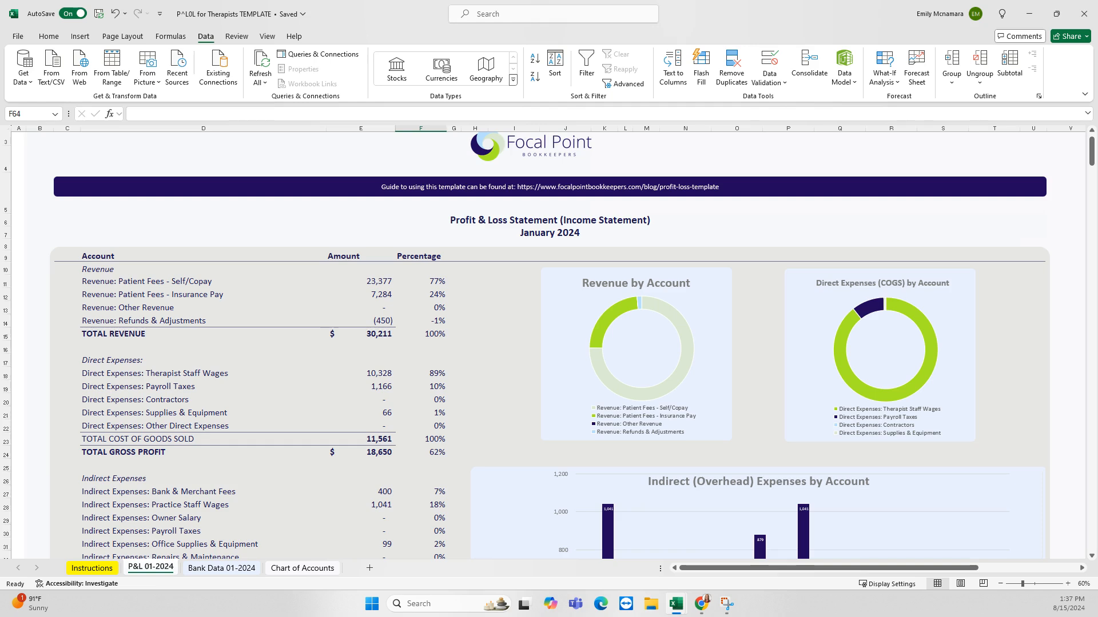
scroll(549, 343, "up", 1)
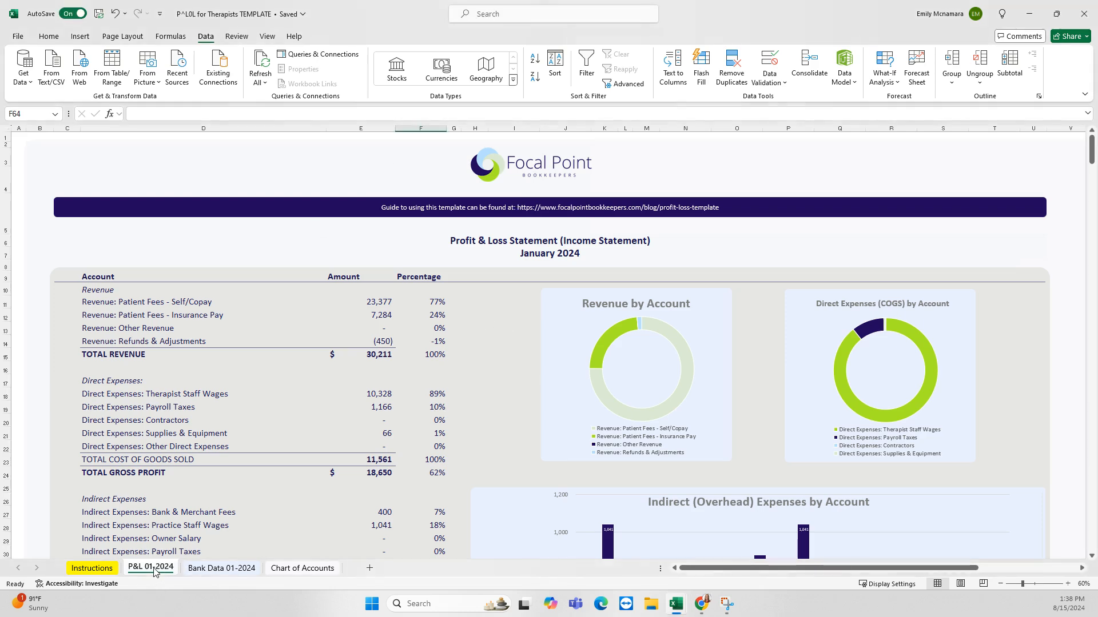
Group Bank Data 01-2024 with P&L 01-2024 and glance at the Instructions sheet
left_click(207, 568)
left_click(171, 572)
left_click(209, 568, "ctrl")
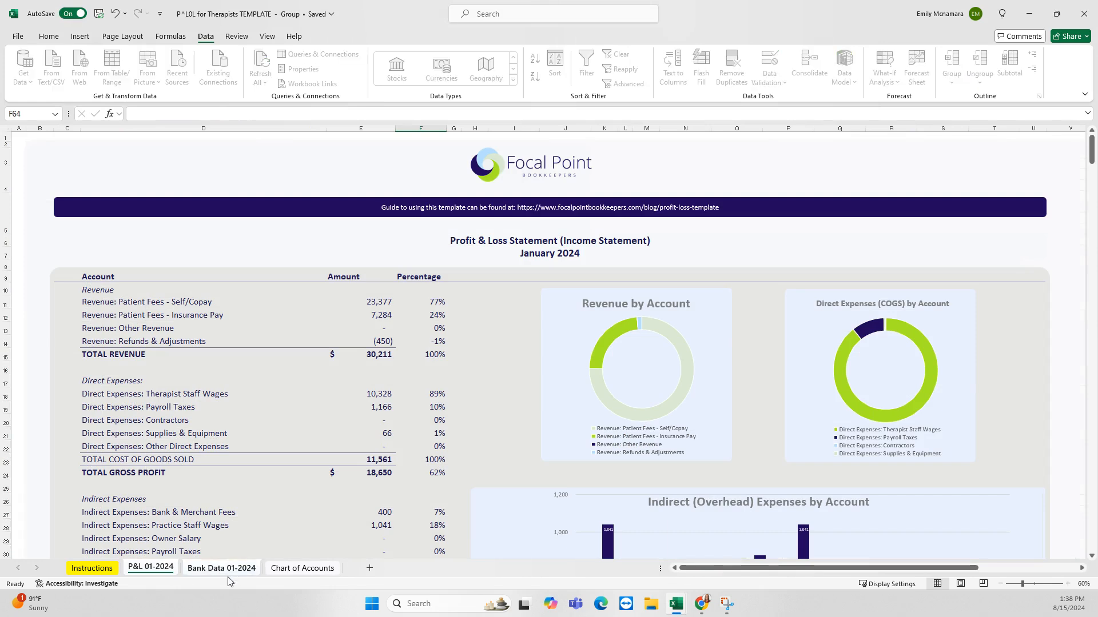
left_click(282, 513)
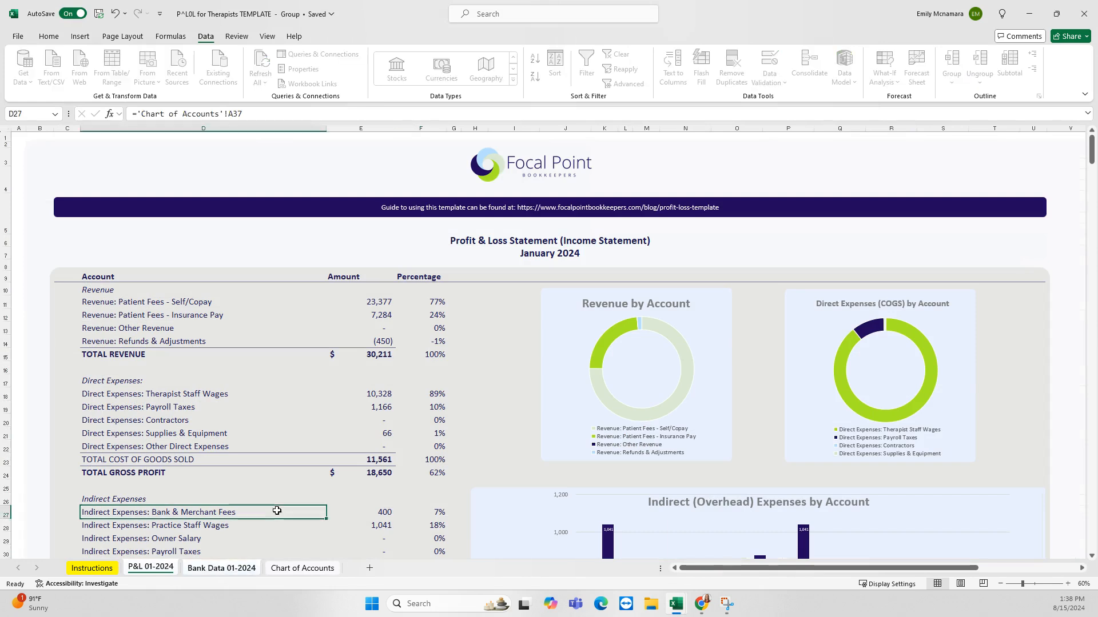
left_click(83, 570)
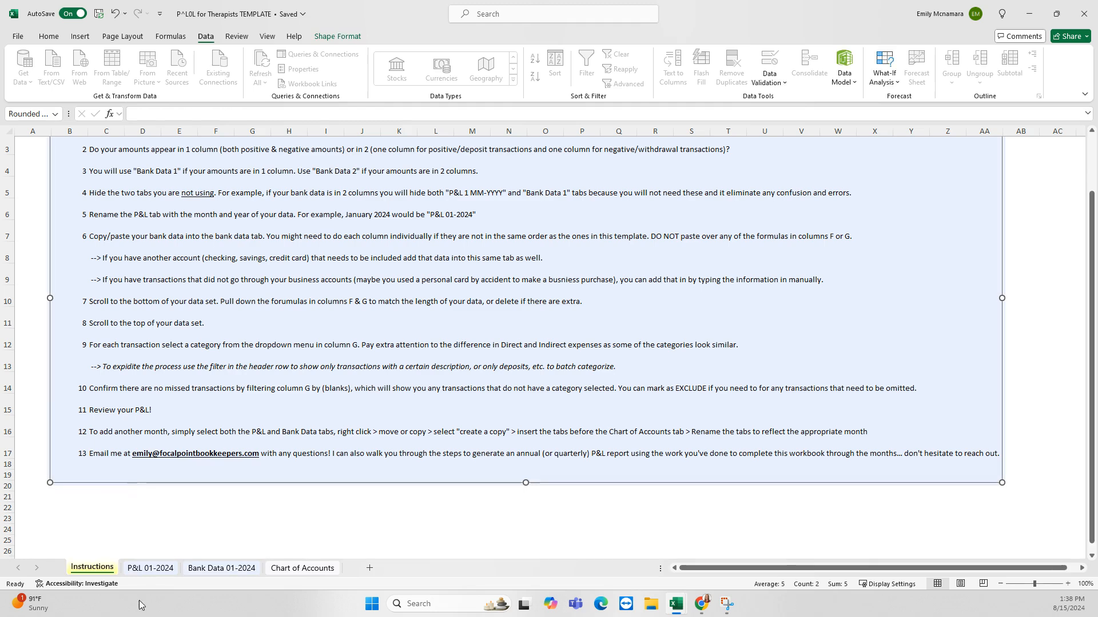
left_click(150, 568)
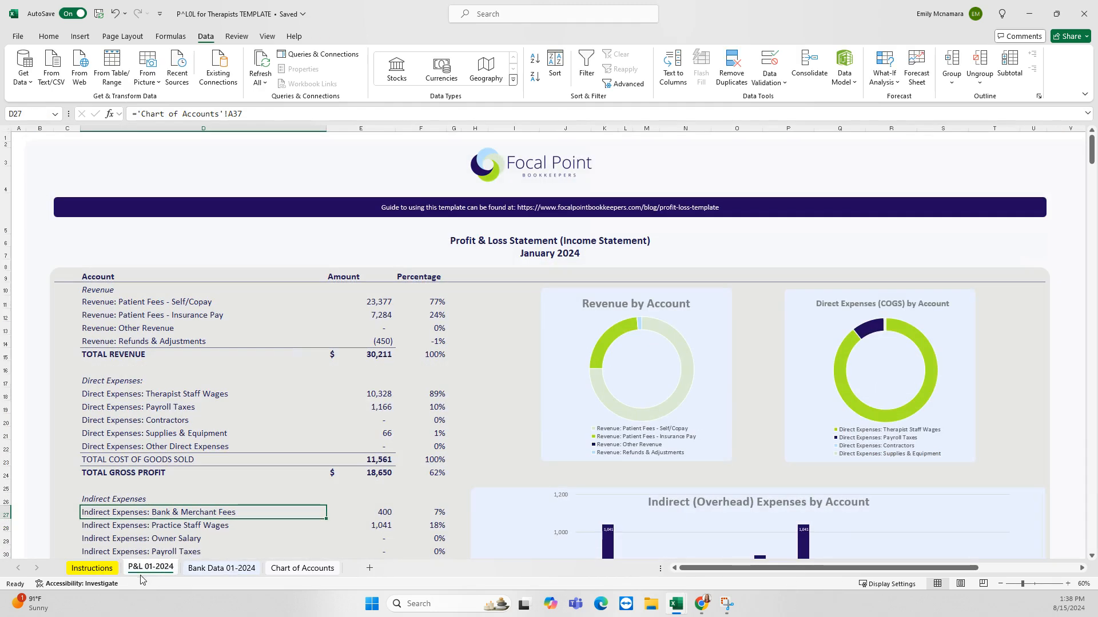
Copy the grouped P&L 01-2024 and Bank Data 01-2024 sheets, placing copies before Chart of Accounts
left_click(215, 573, "ctrl")
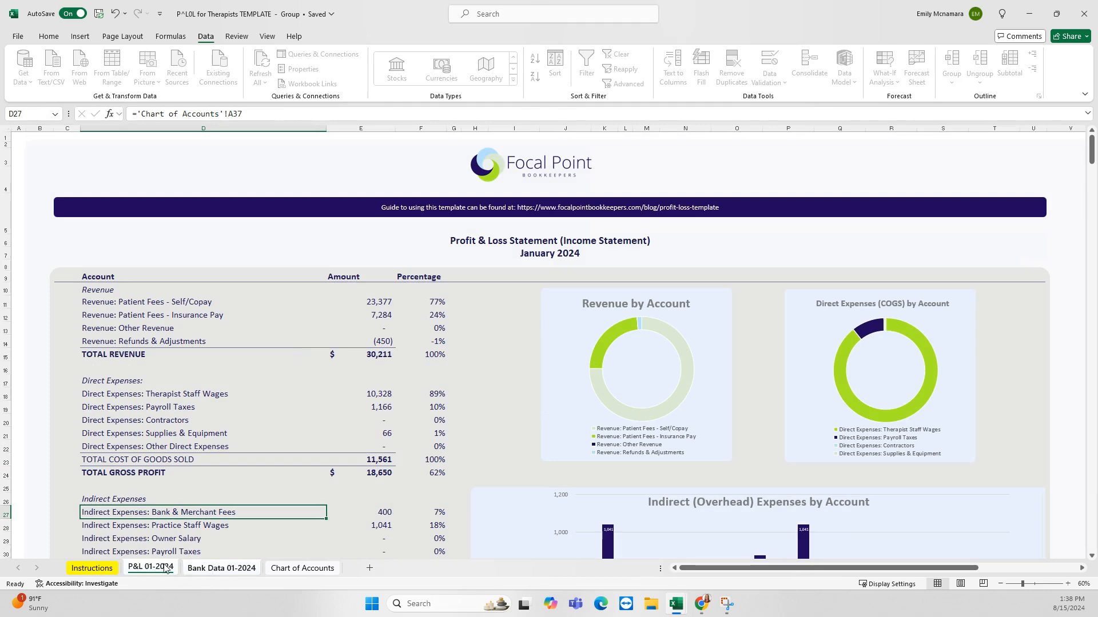
right_click(204, 572)
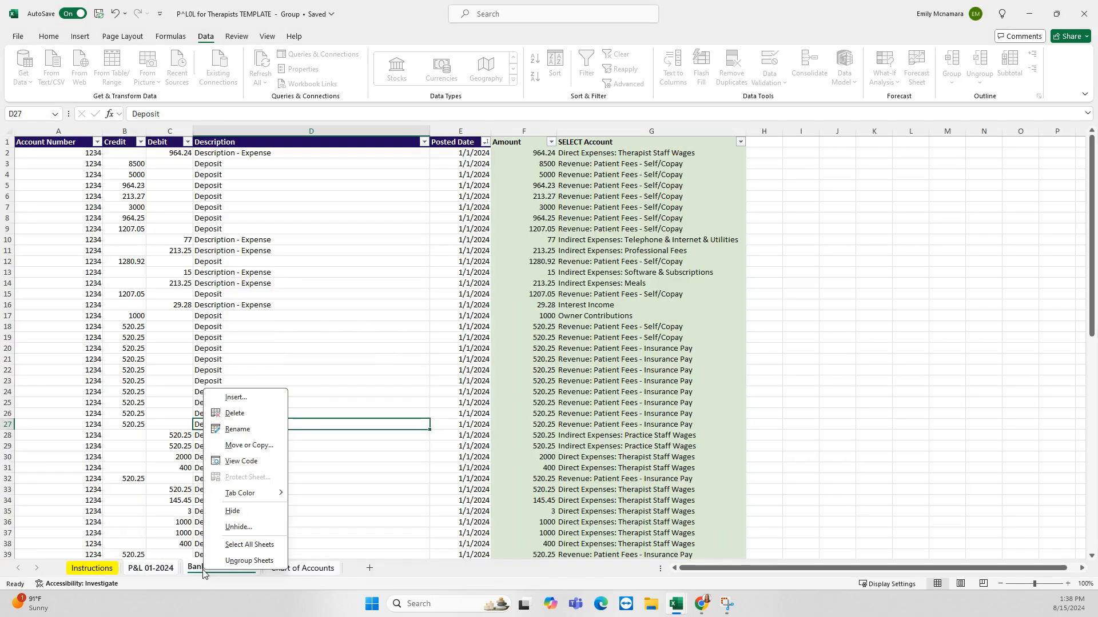
left_click(250, 448)
left_click(192, 515)
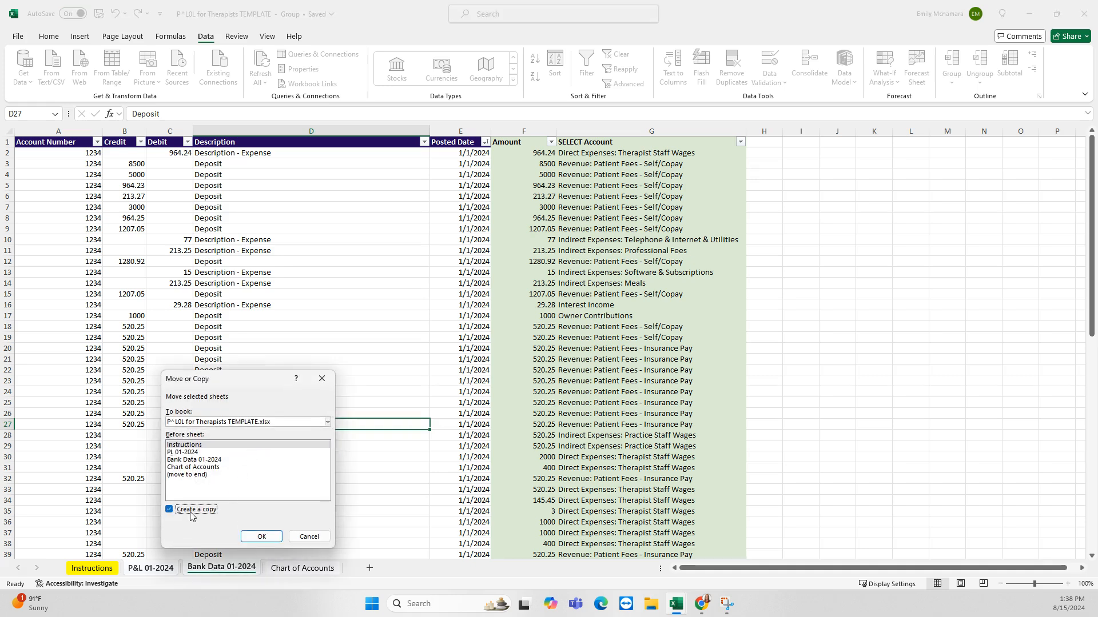
left_click(186, 468)
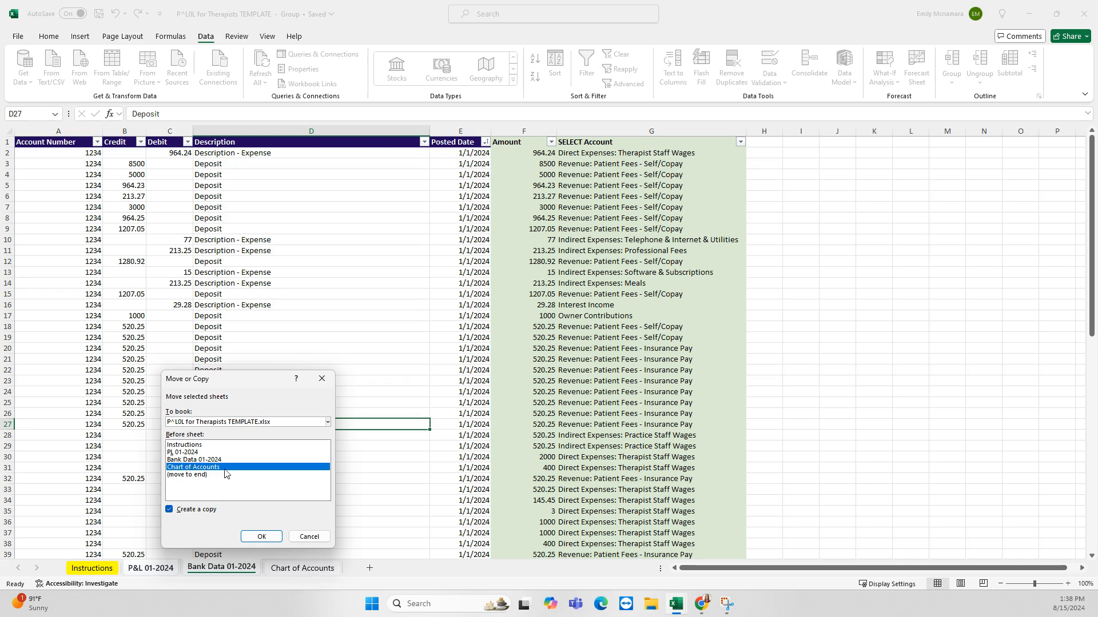
left_click(262, 536)
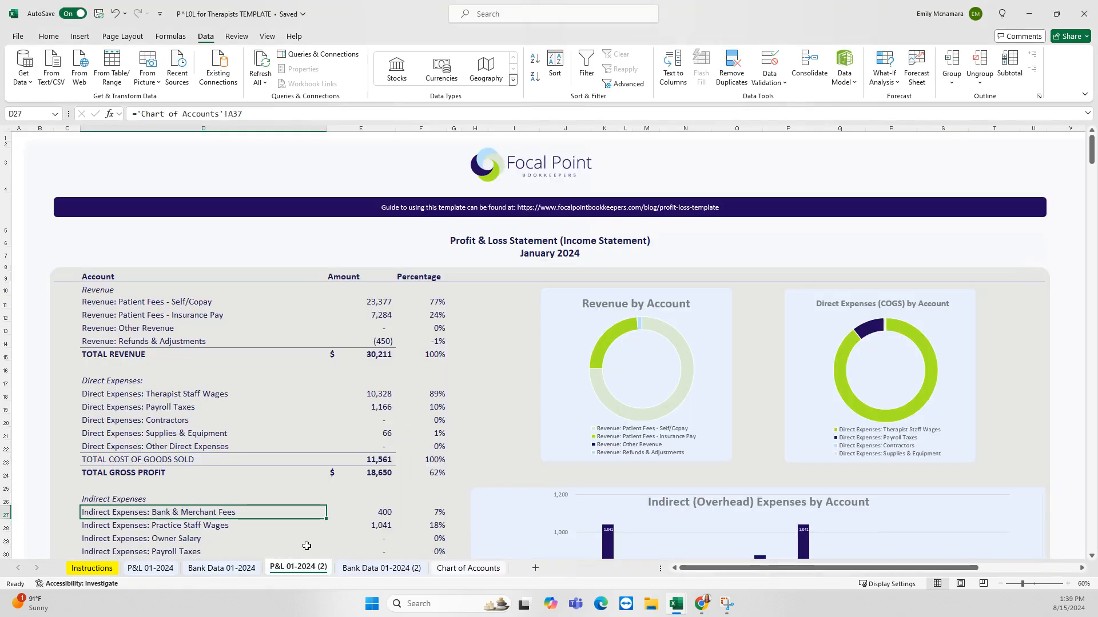
Delete the old transactions in columns A–E of Bank Data 01-2024 (2) so every Amount shows 0
left_click(351, 569)
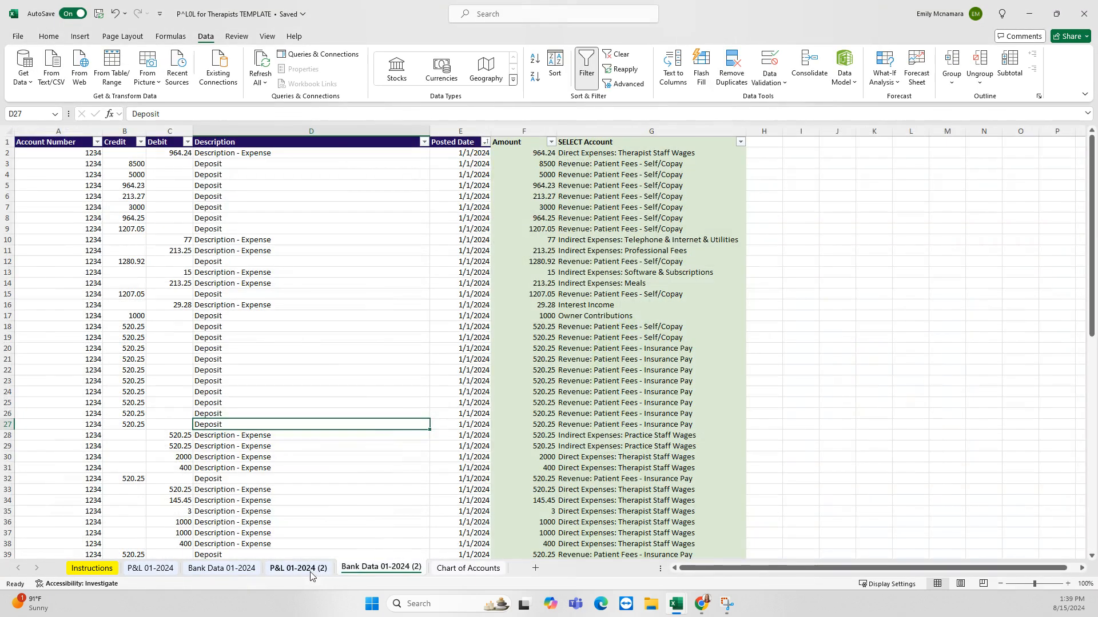
left_click(311, 572)
left_click(365, 570)
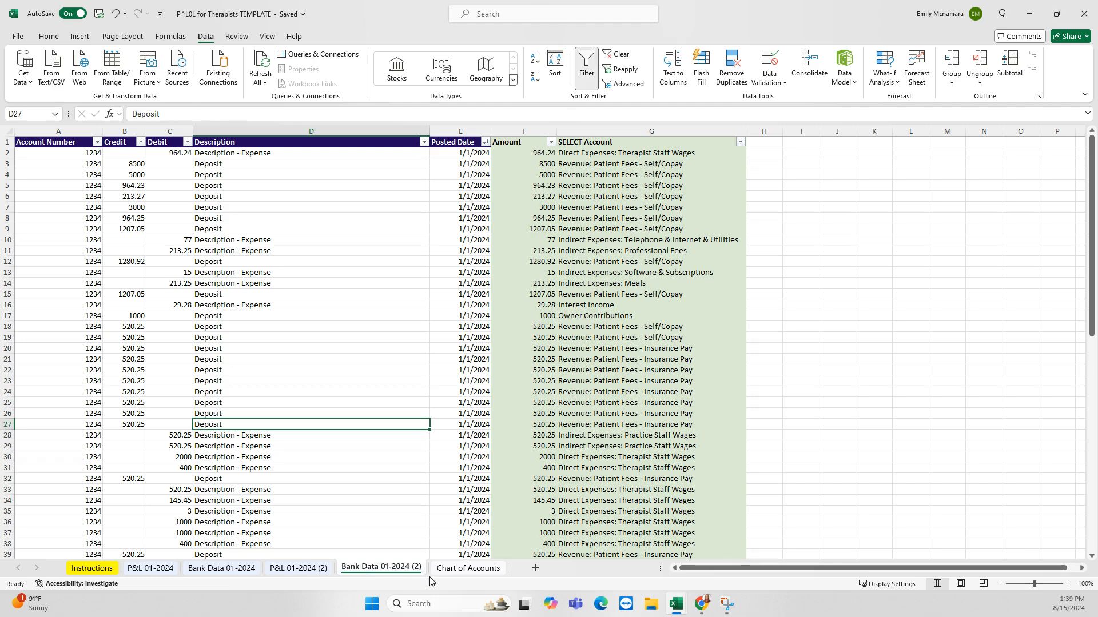
left_click_drag(79, 157, 441, 554)
scroll(442, 554, "up", 14)
key("Delete")
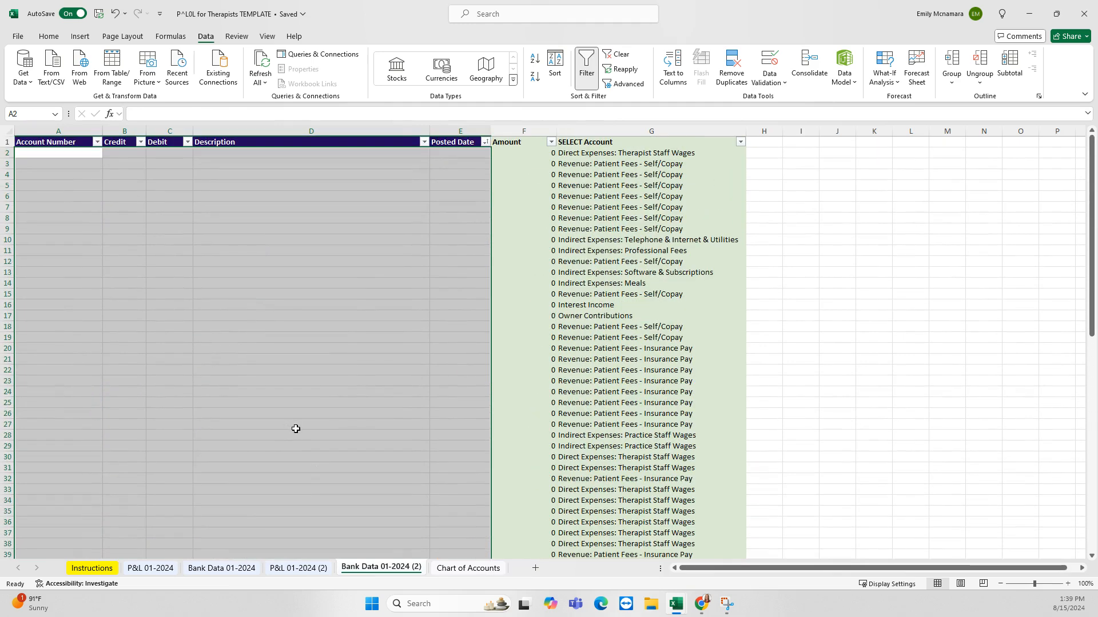
left_click_drag(159, 217, 404, 224)
left_click(433, 350)
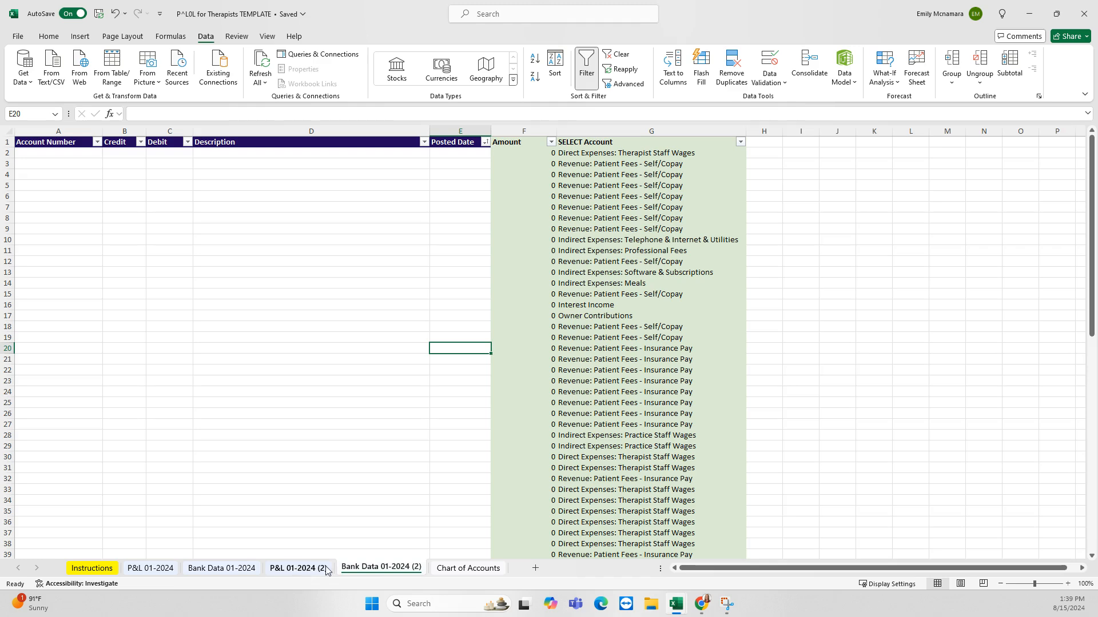
Rename the P&L 01-2024 (2) sheet to P&L 02-2024
left_click(298, 569)
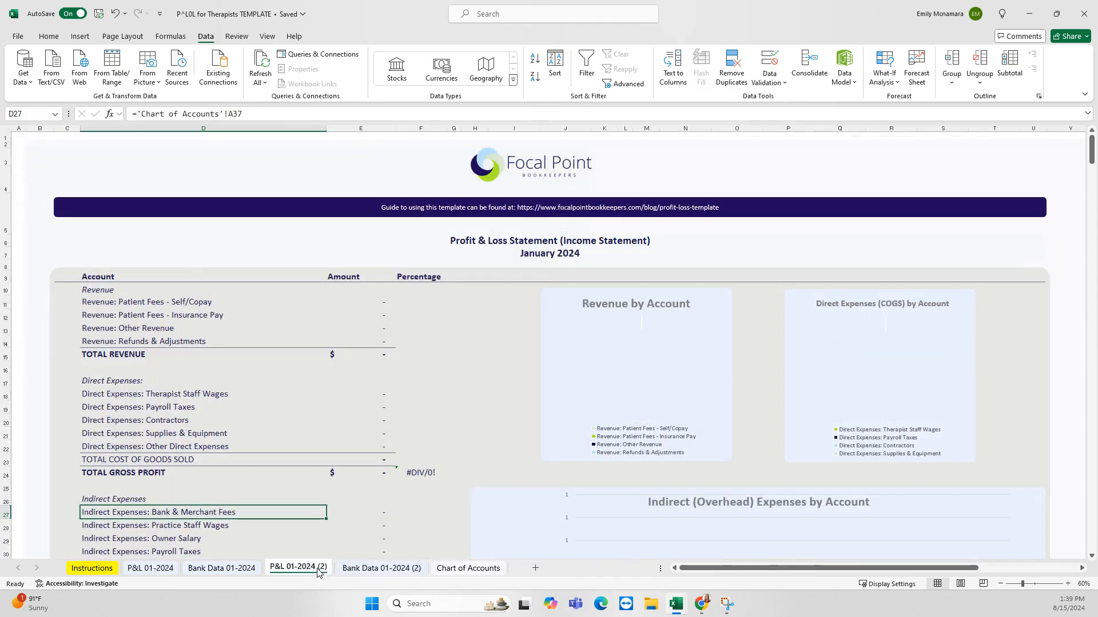
double_click(299, 569)
left_click(295, 567)
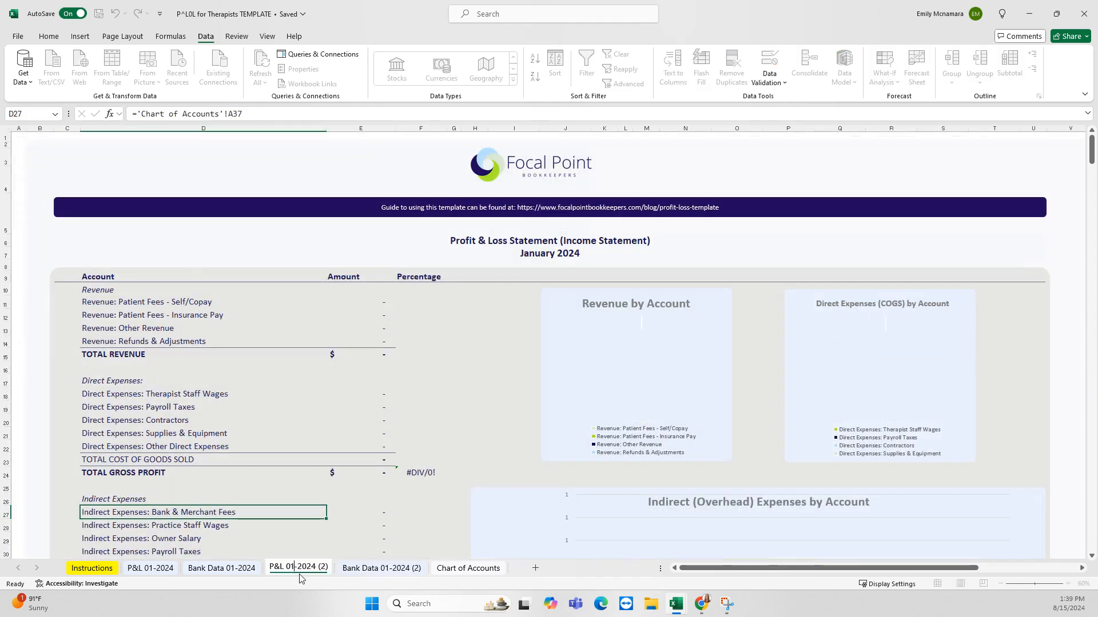
key("BackSpace")
type("2")
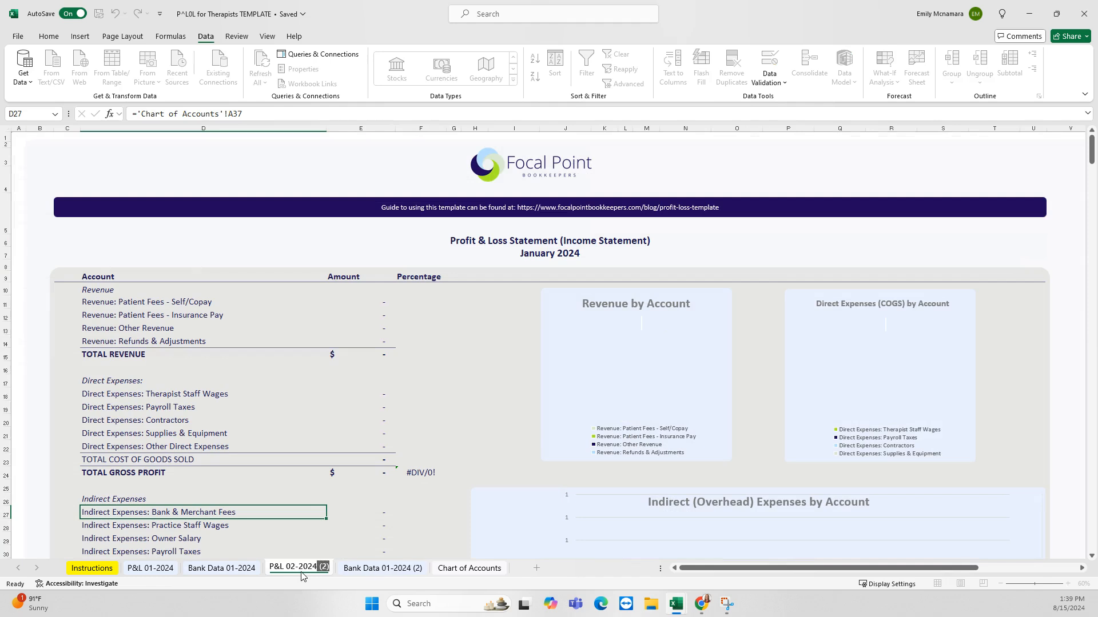
key("BackSpace")
key("Return")
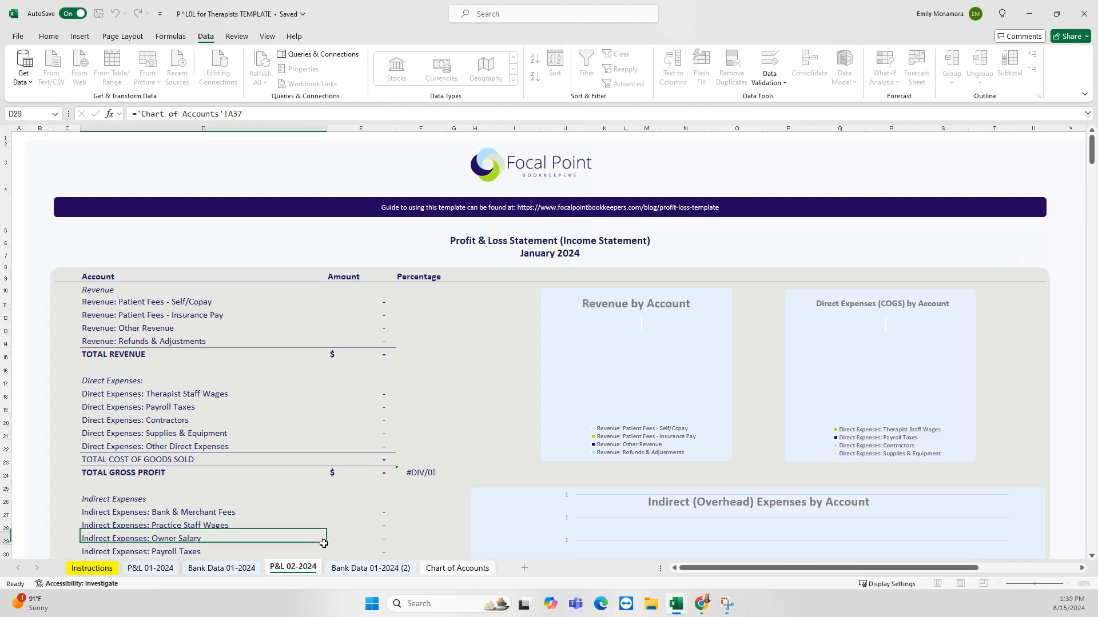
Change the C7 heading on P&L 02-2024 from January 2024 to Feb 2024
left_click(370, 568)
left_click(289, 570)
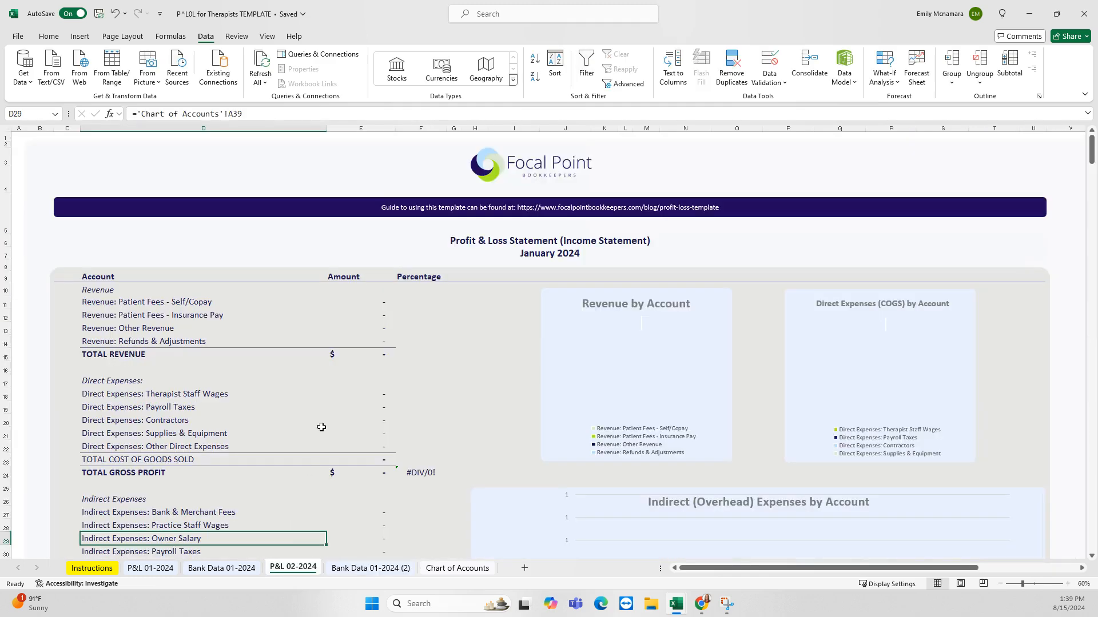
left_click(536, 253)
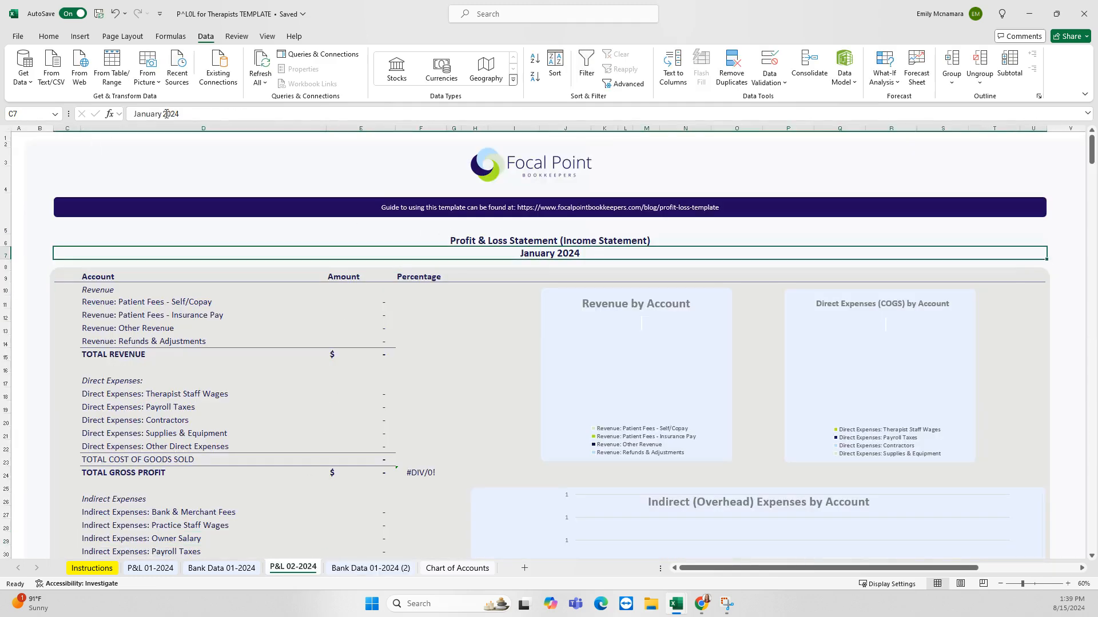
left_click_drag(157, 113, 123, 115)
type("Feb")
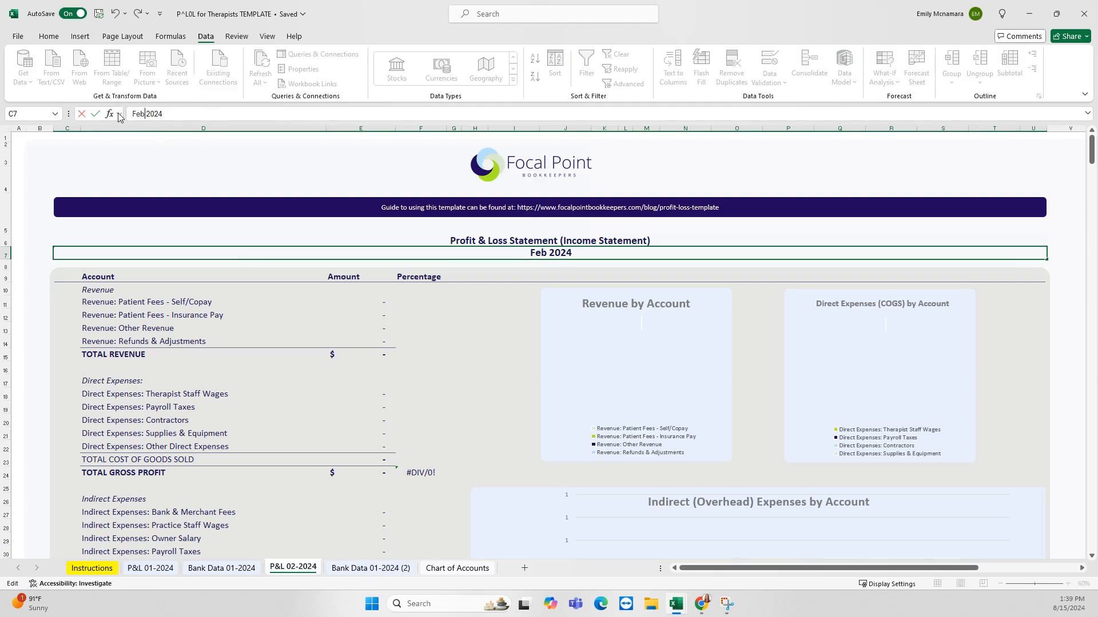
key("Return")
left_click(353, 570)
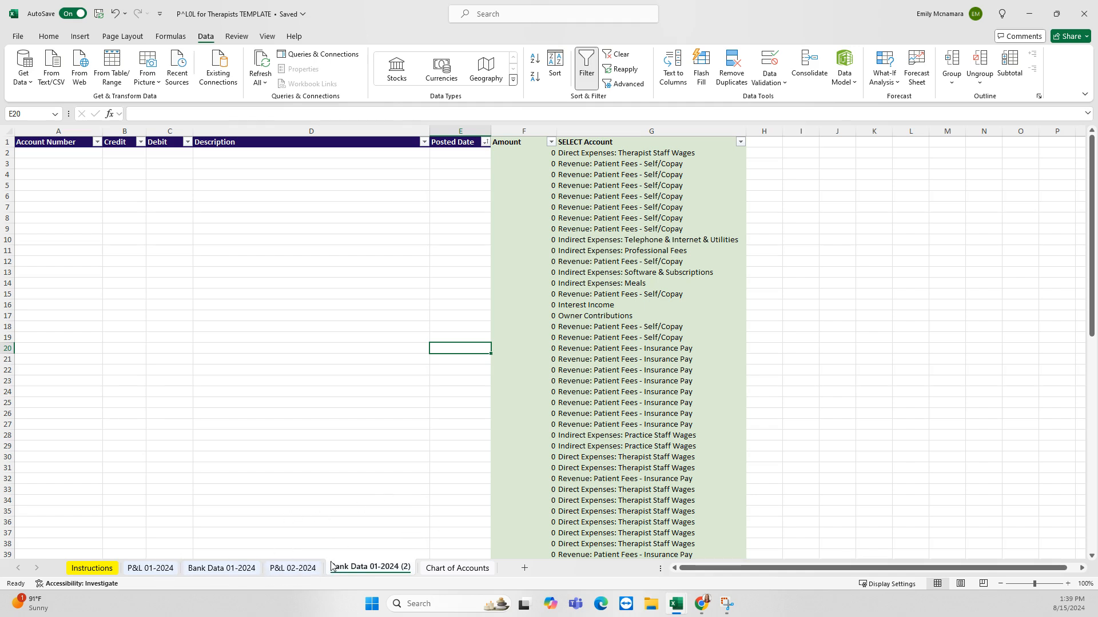
Compare the blank P&L 02-2024 with the January P&L 01-2024, selecting cell B7
left_click(292, 569)
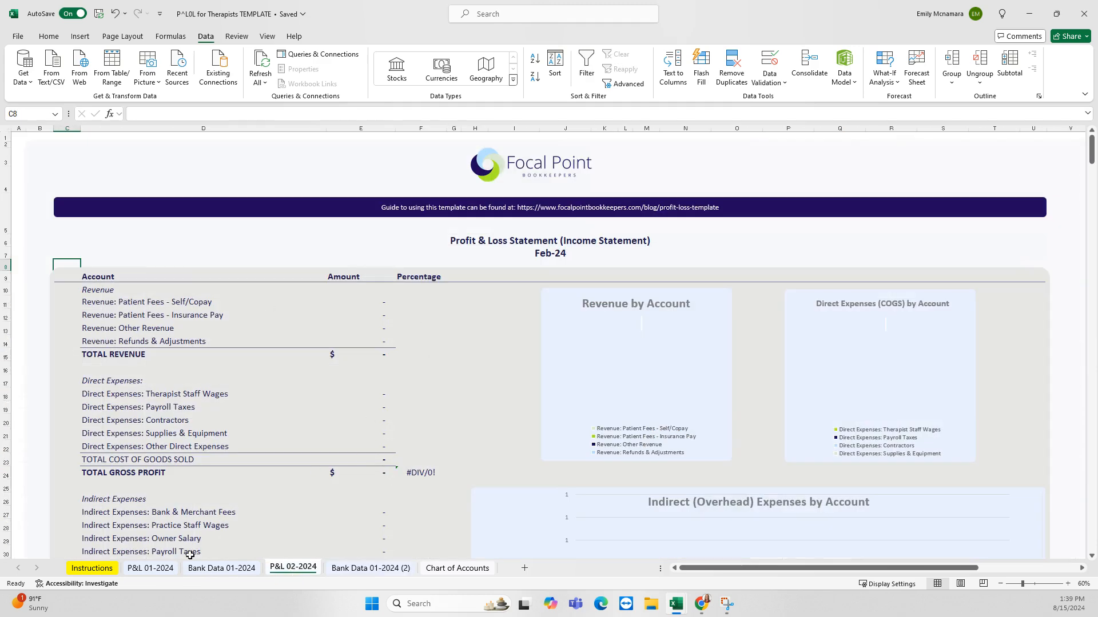
left_click(150, 568)
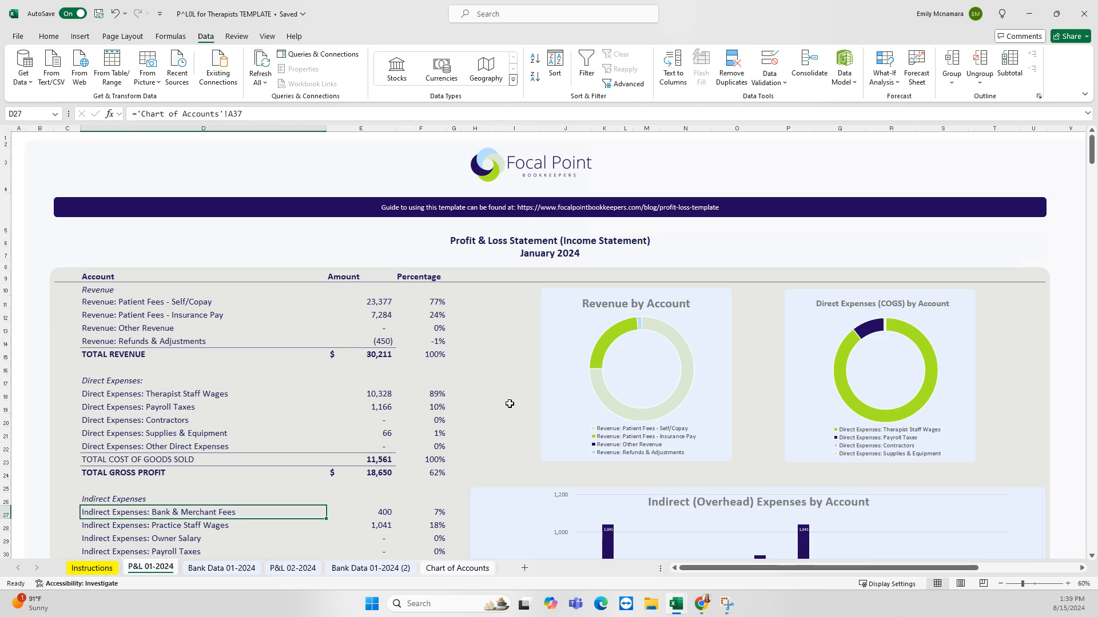
left_click(49, 253)
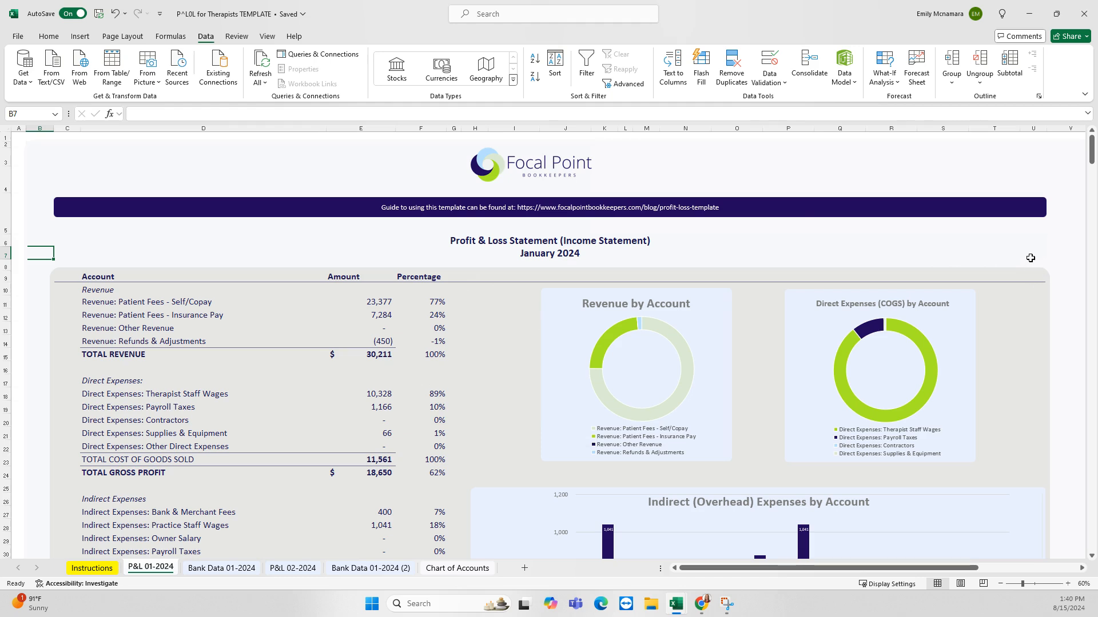
View the Instructions sheet from the top, then return to P&L 01-2024
left_click(92, 568)
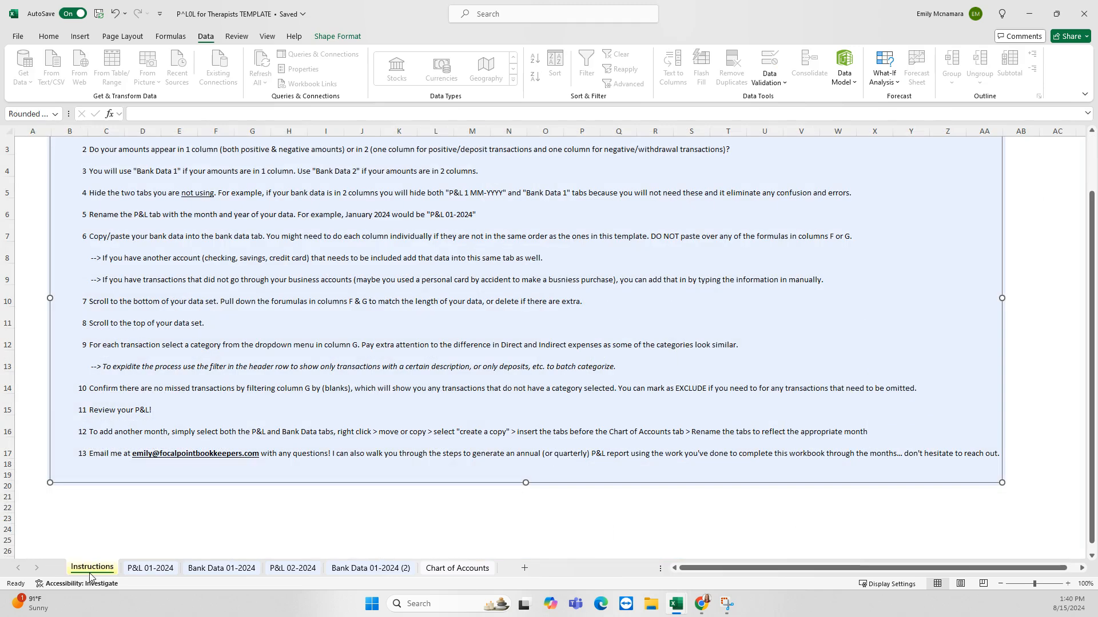
key("Escape")
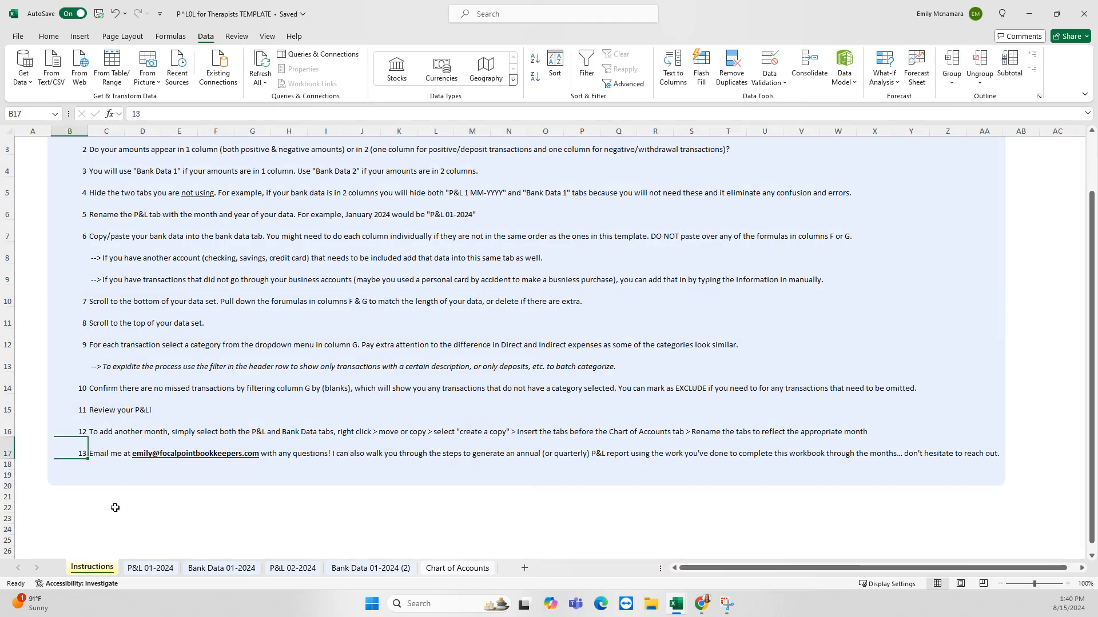
left_click(114, 517)
scroll(140, 485, "up", 1)
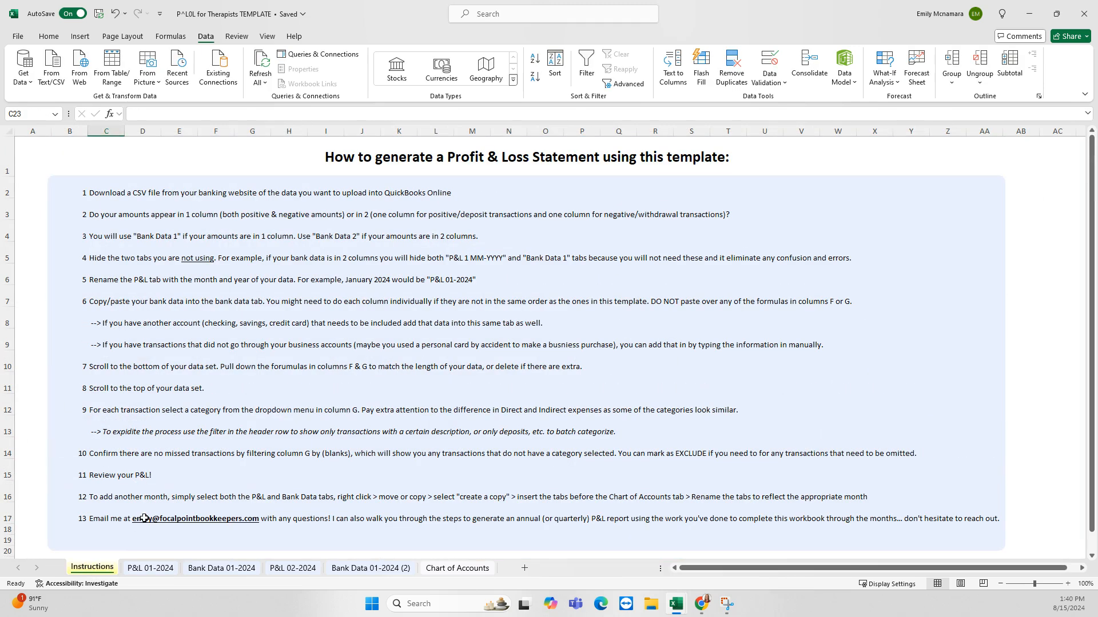
left_click(150, 568)
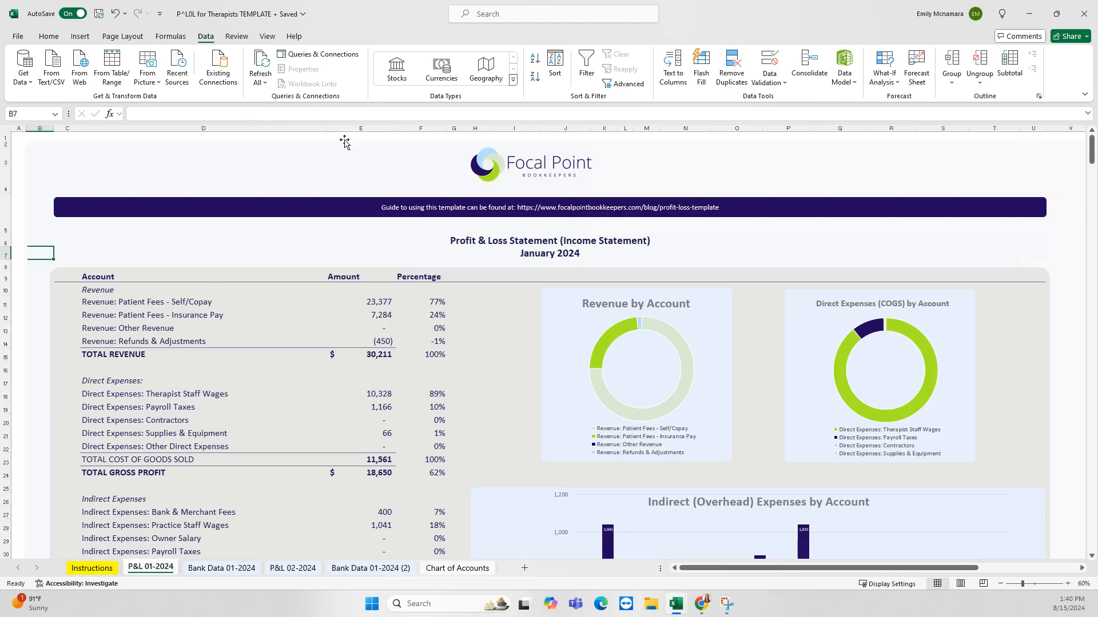